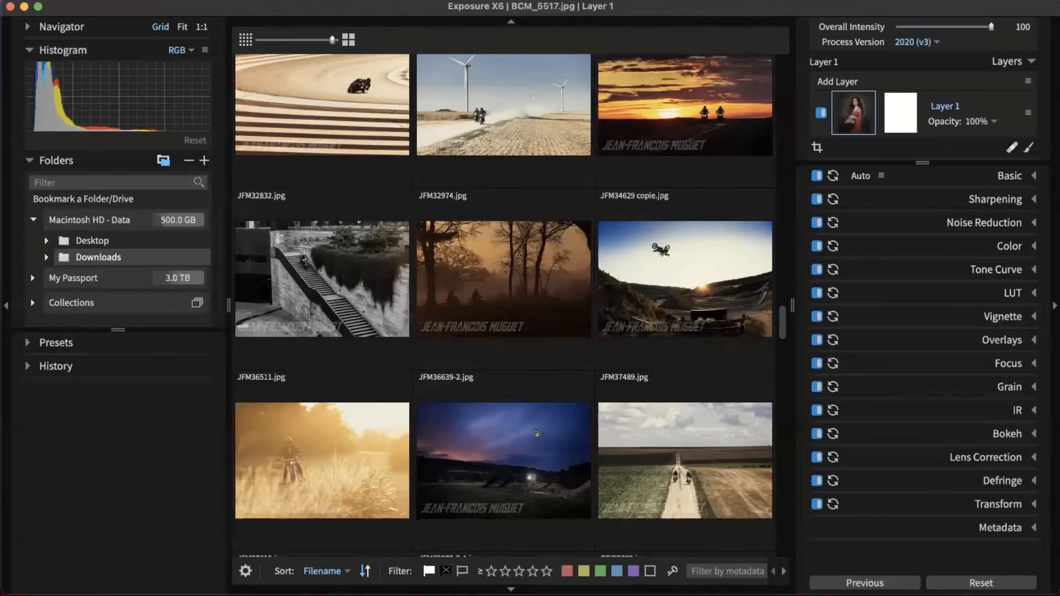
Step: Start copying photos from a card, choose the DCIM folder on Camera Card as the source, and review its images
left_click(116, 0)
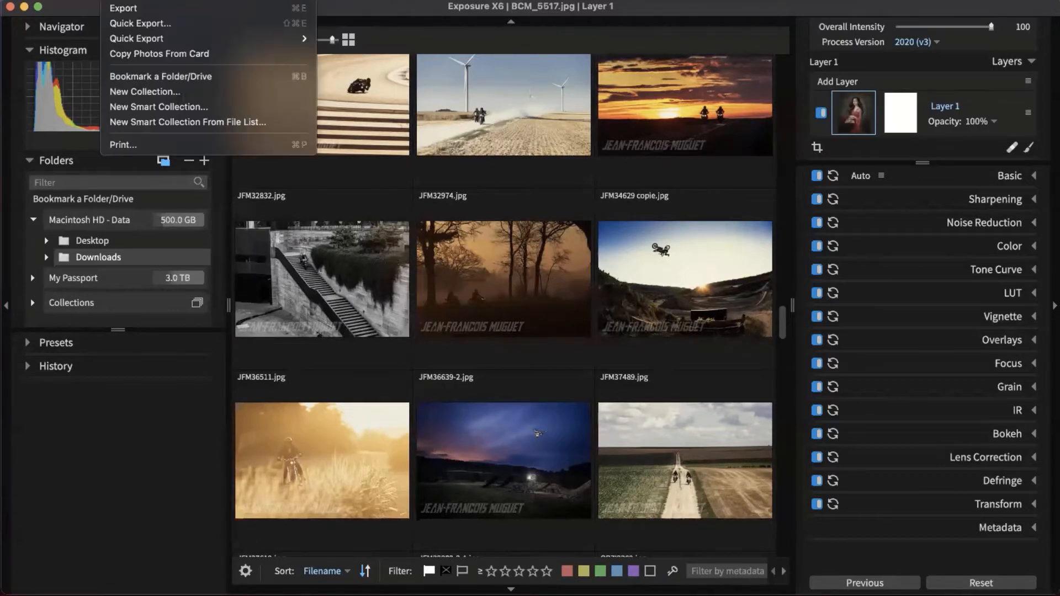
left_click(138, 55)
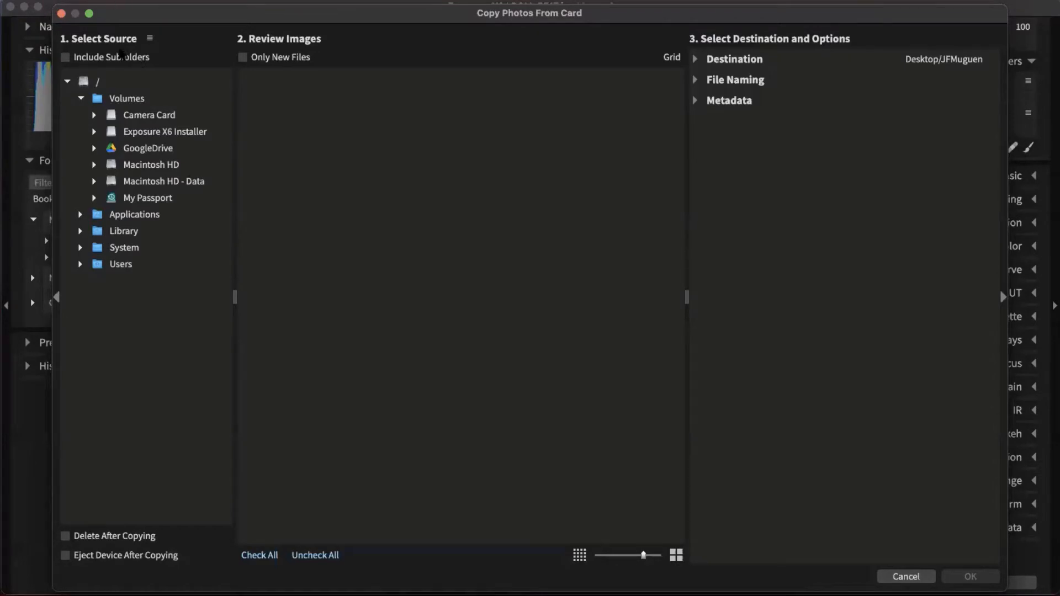
left_click(94, 116)
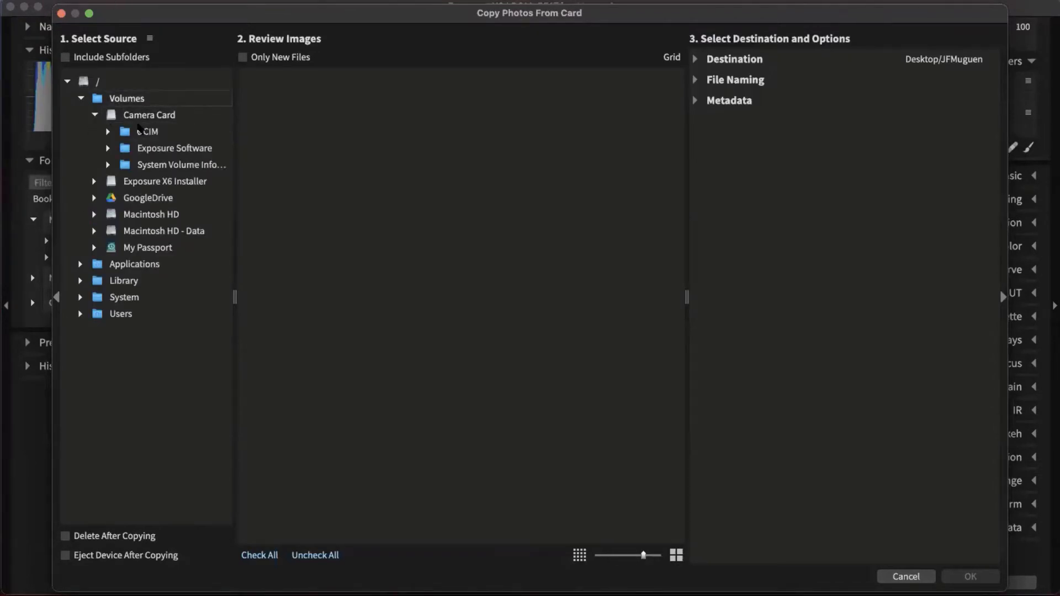
left_click(142, 133)
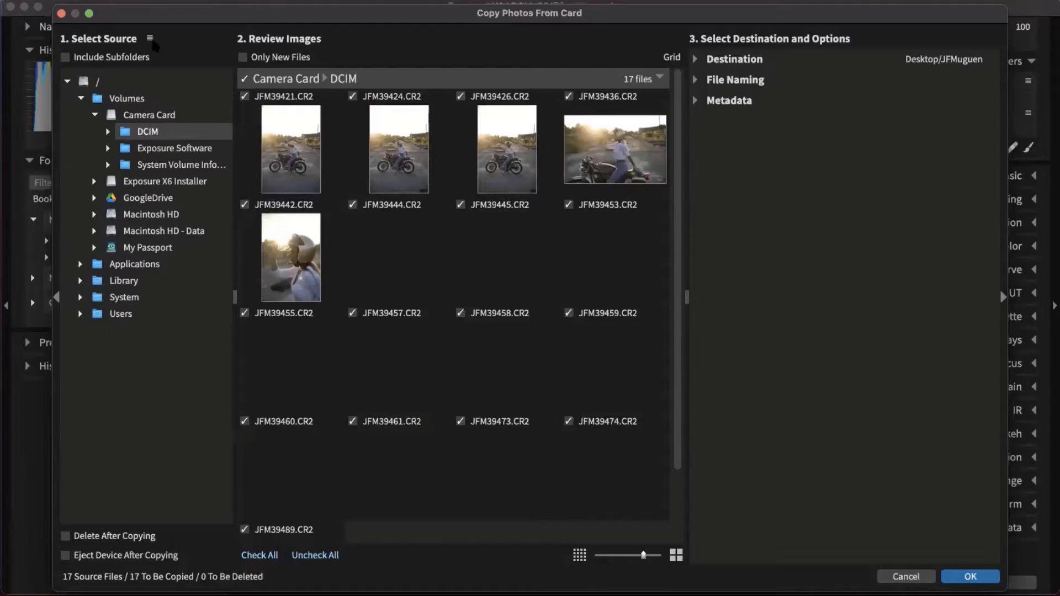
mouse_move(171, 19)
left_mouse_down()
mouse_move(169, 31)
mouse_move(167, 12)
left_mouse_up()
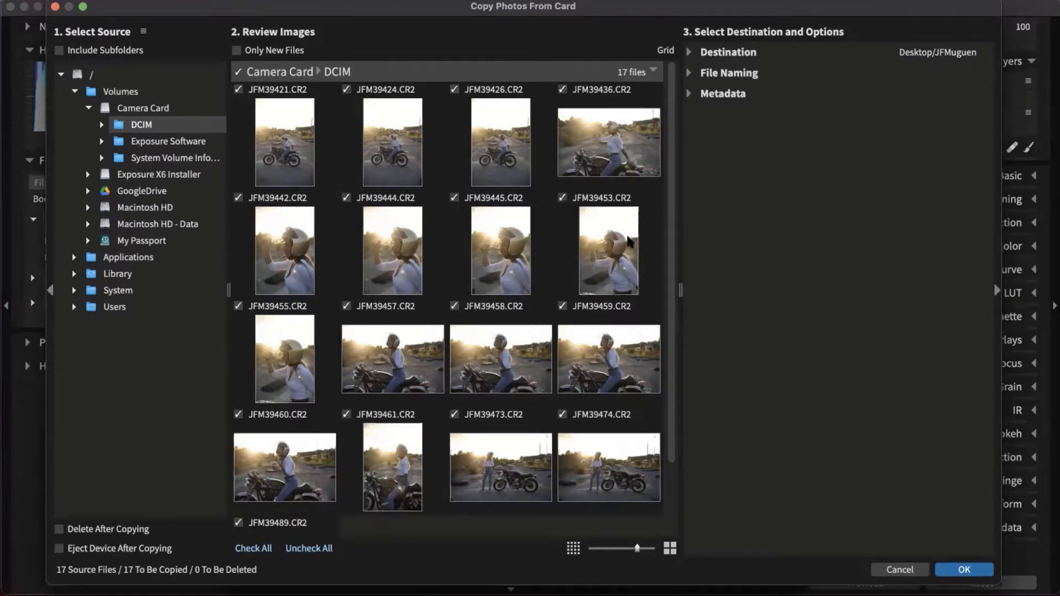
scroll(522, 298, "down", 3)
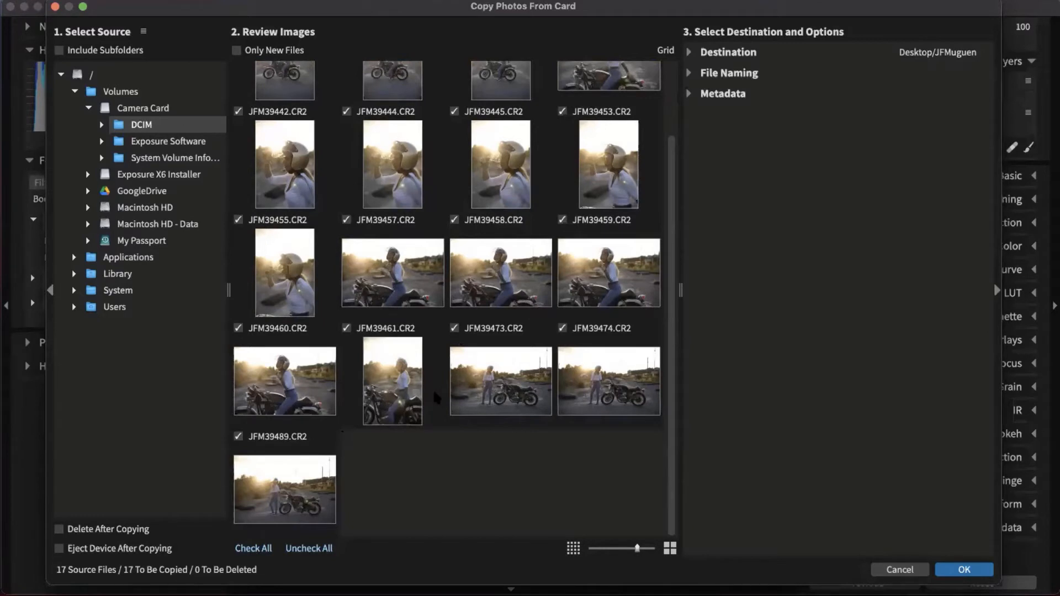
scroll(436, 400, "up", 3)
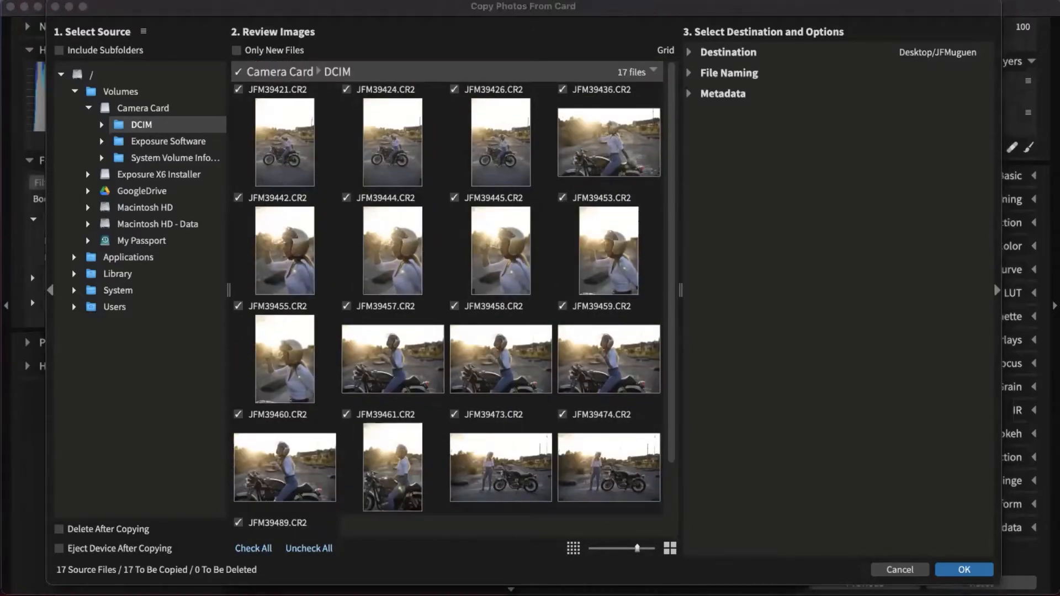
left_click(677, 7)
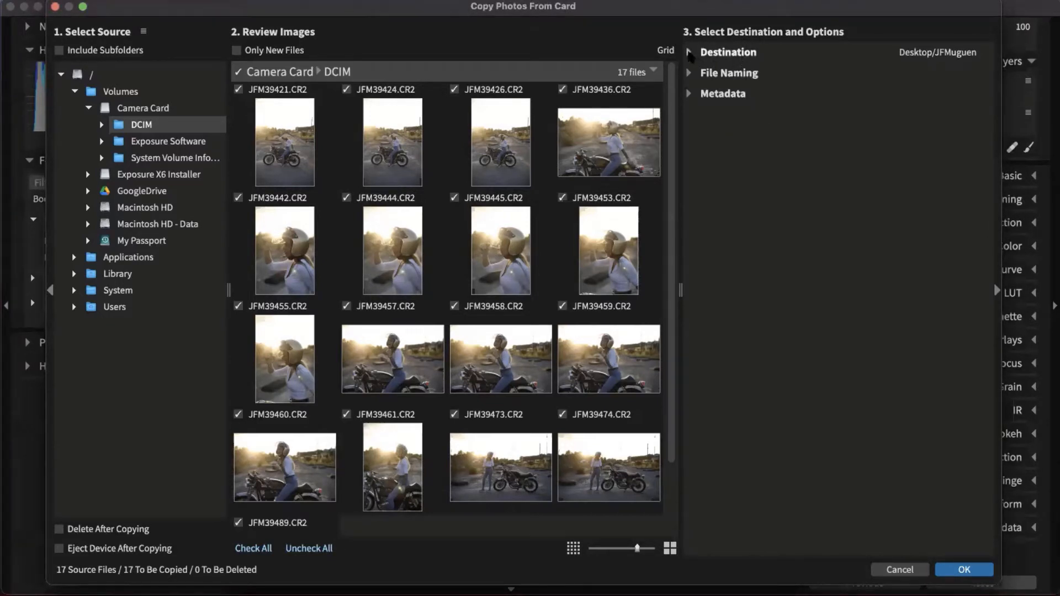
Step: Set the copy destination to the Desktop using the Other Folder option
left_click(692, 53)
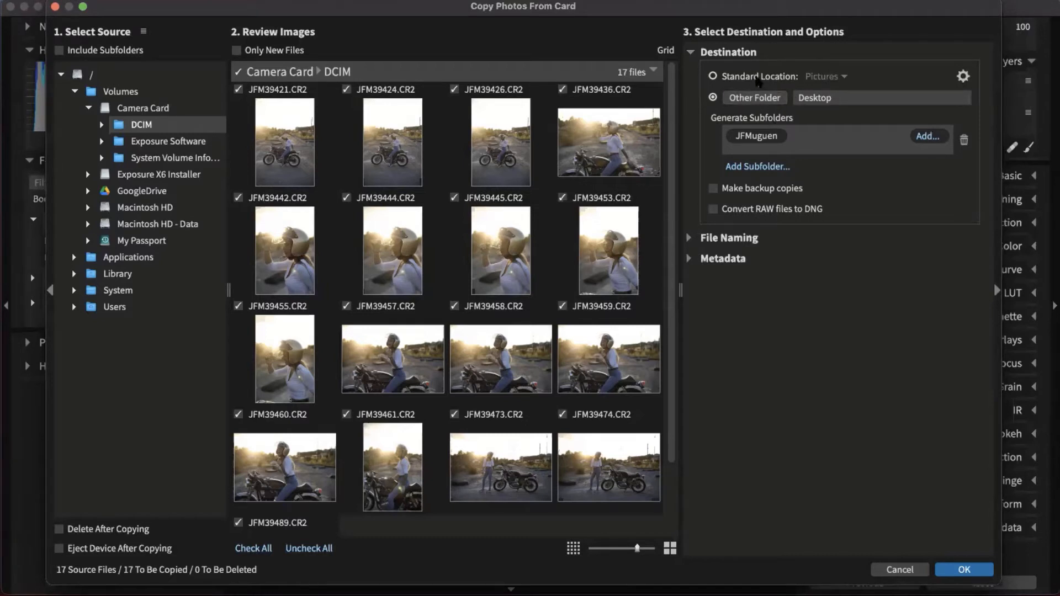
left_click(737, 81)
left_click(833, 79)
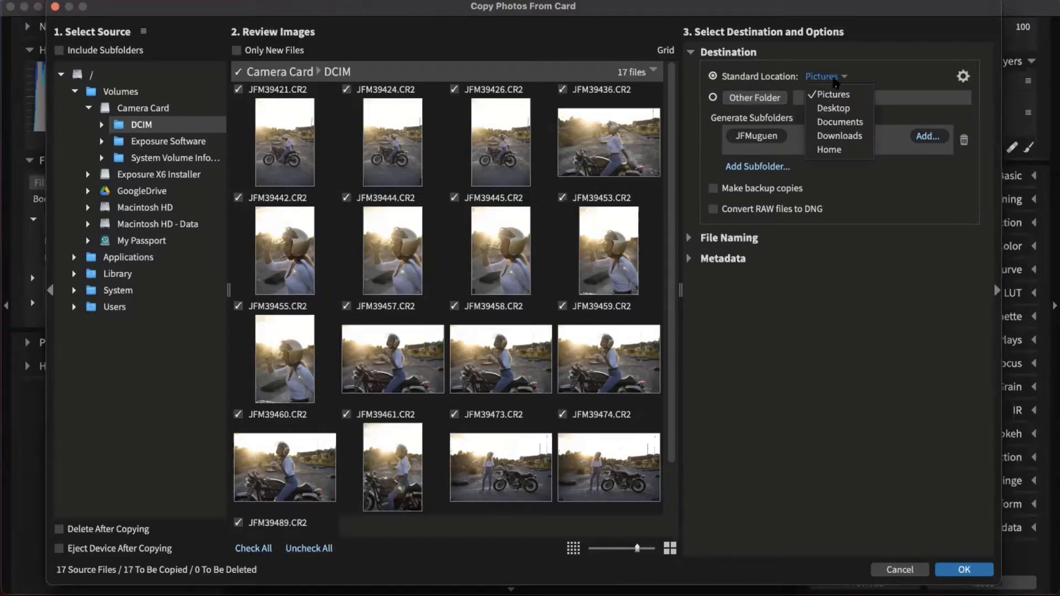
left_click(892, 74)
left_click(713, 98)
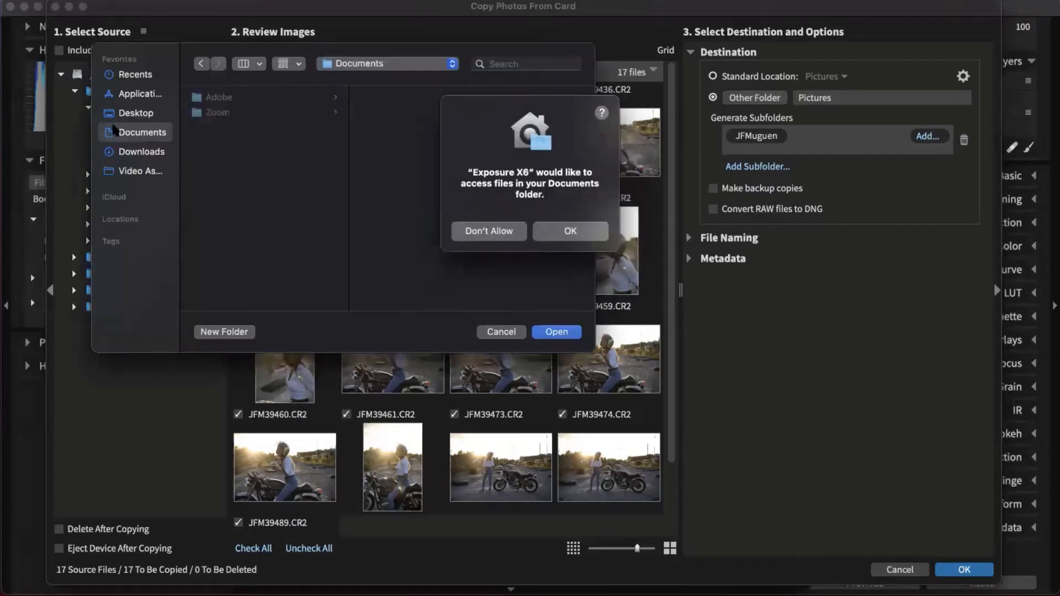
left_click(586, 230)
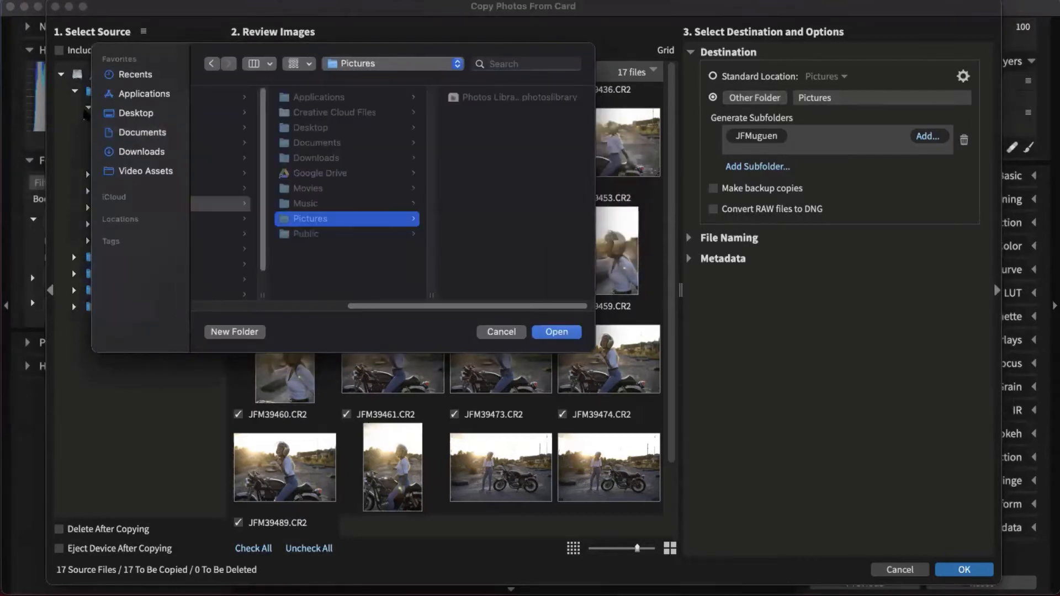
left_click(136, 114)
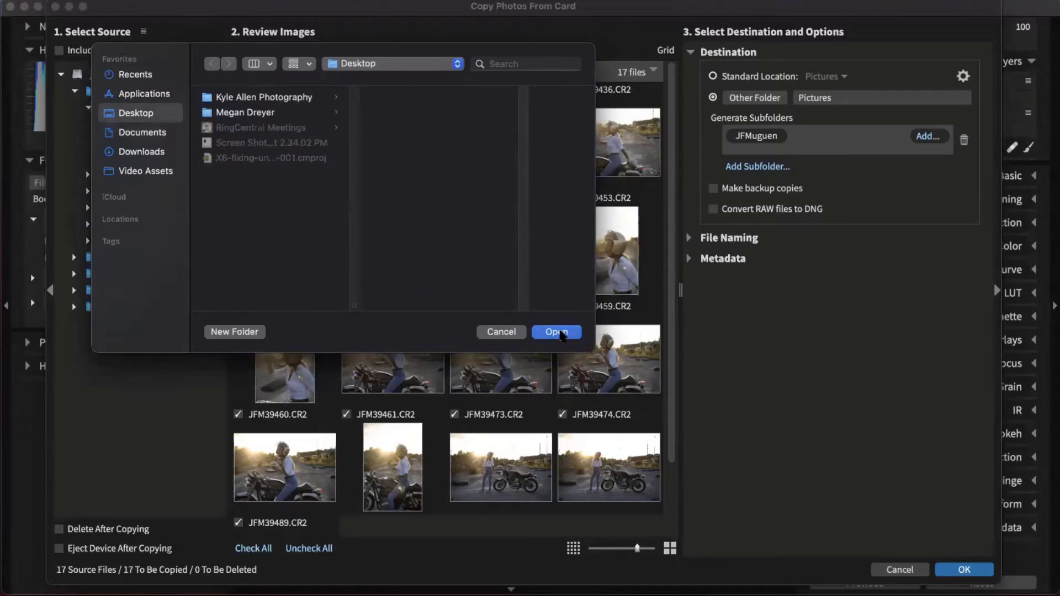
left_click(562, 332)
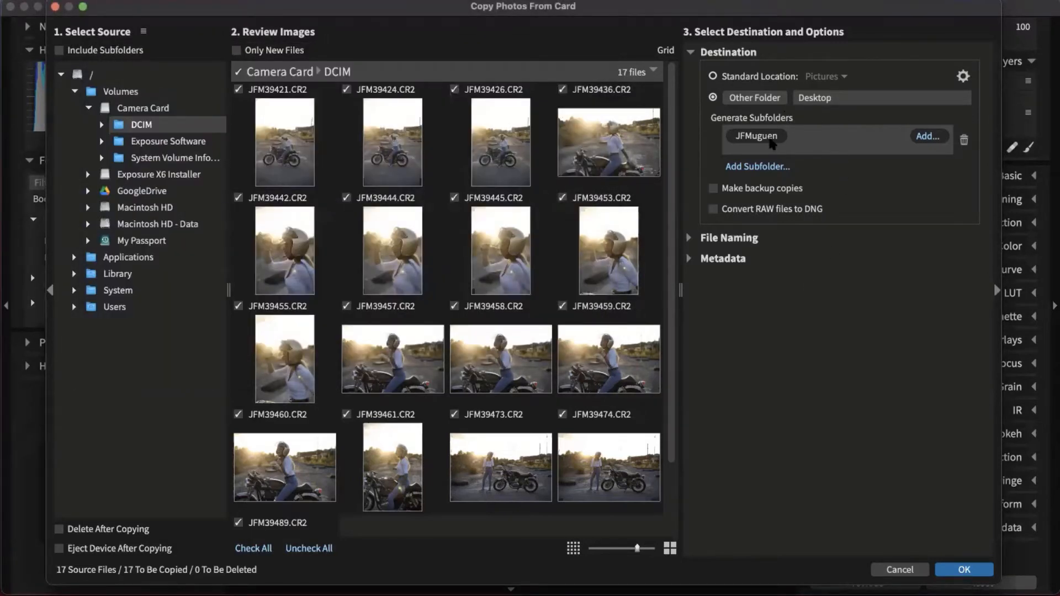
Step: Replace the existing generated subfolder name with a custom text element containing the photographer's name
left_click(771, 141)
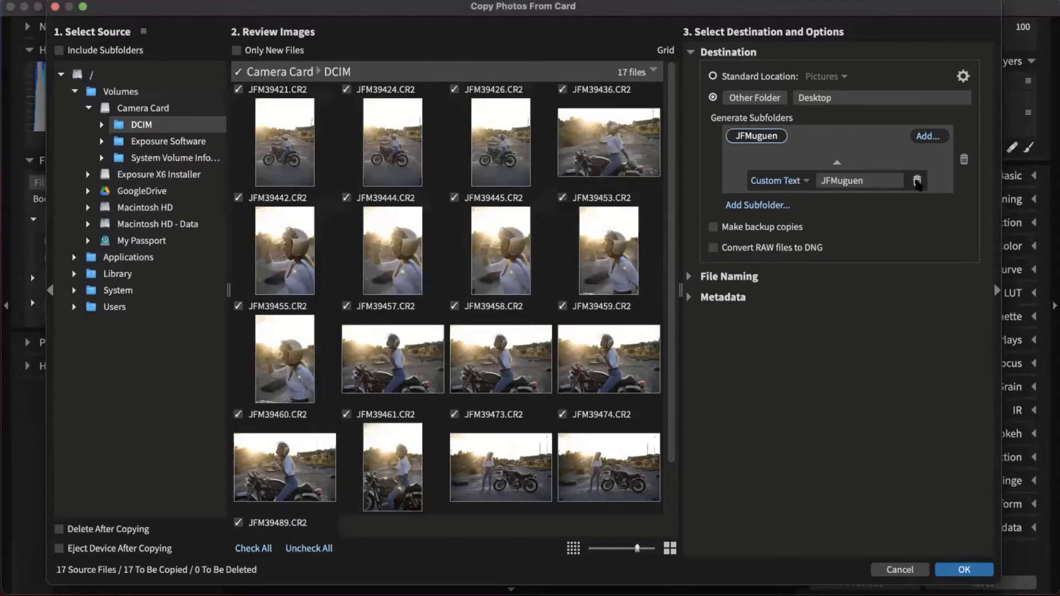
left_click(917, 182)
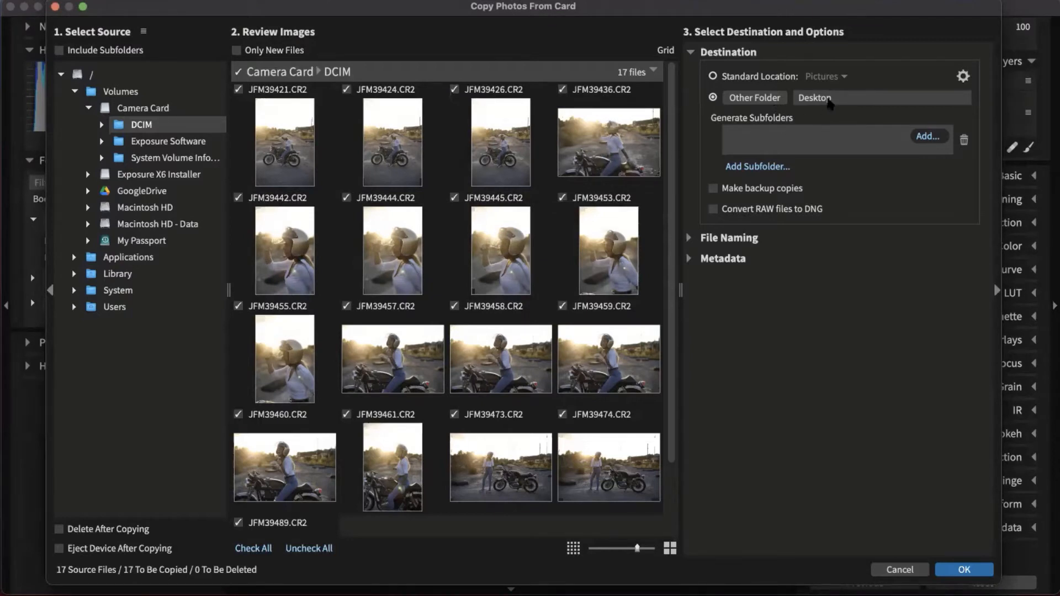
left_click(927, 136)
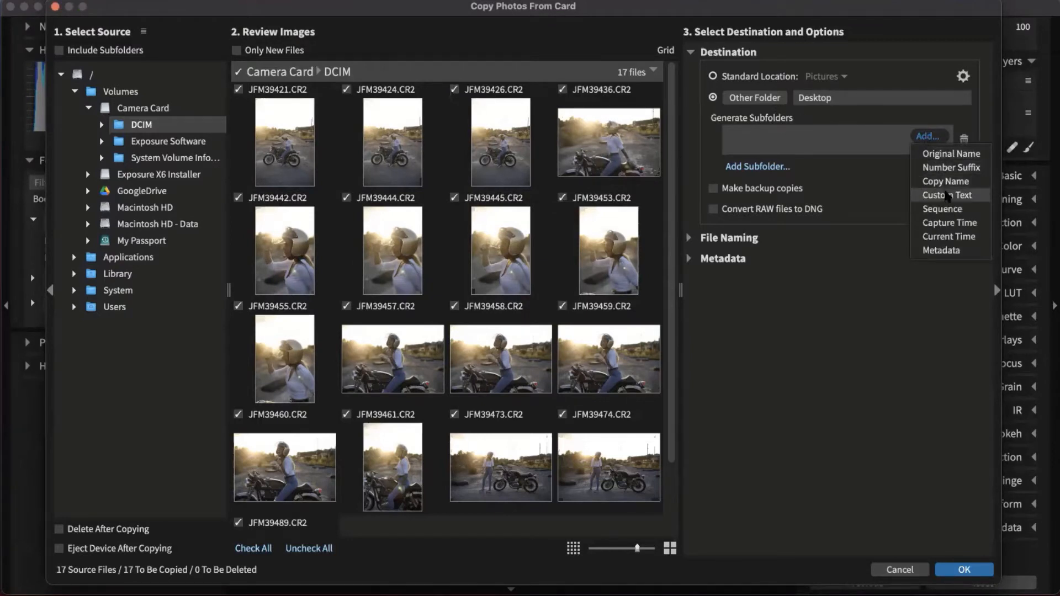
left_click(947, 196)
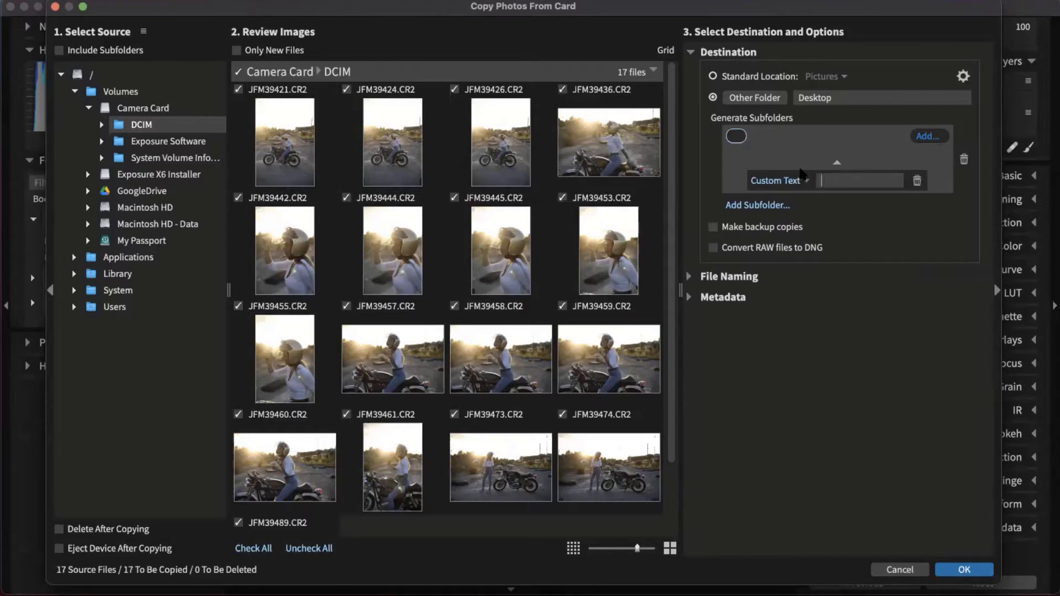
type("JFMuguet")
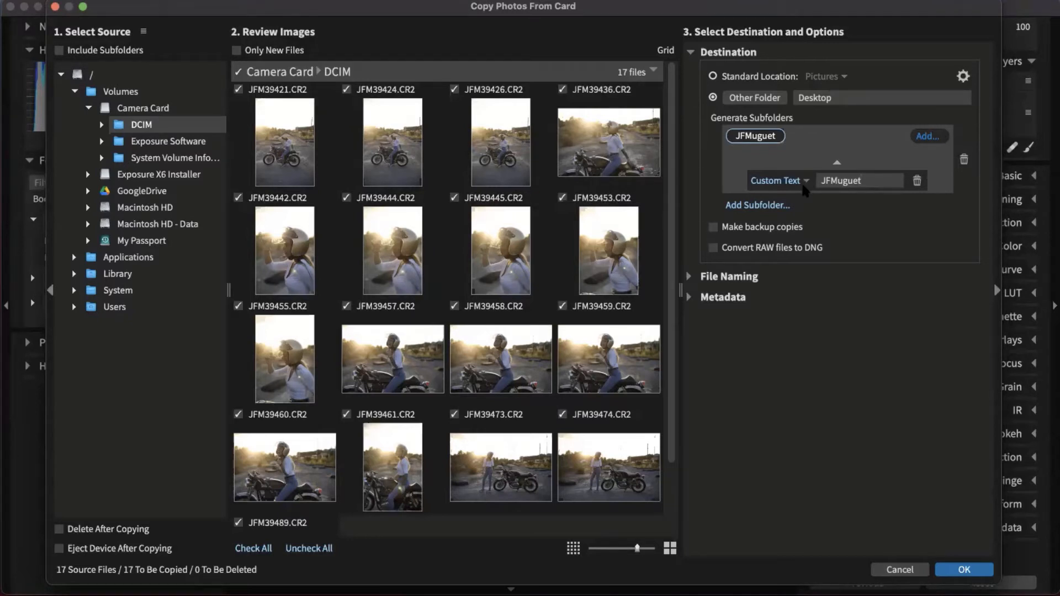
left_click(754, 280)
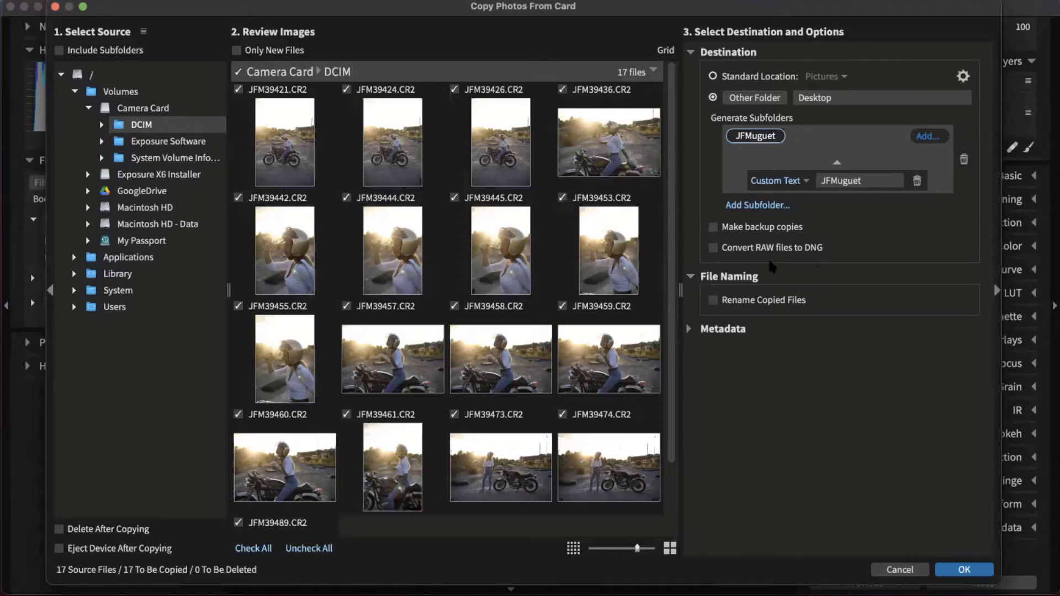
left_click(713, 300)
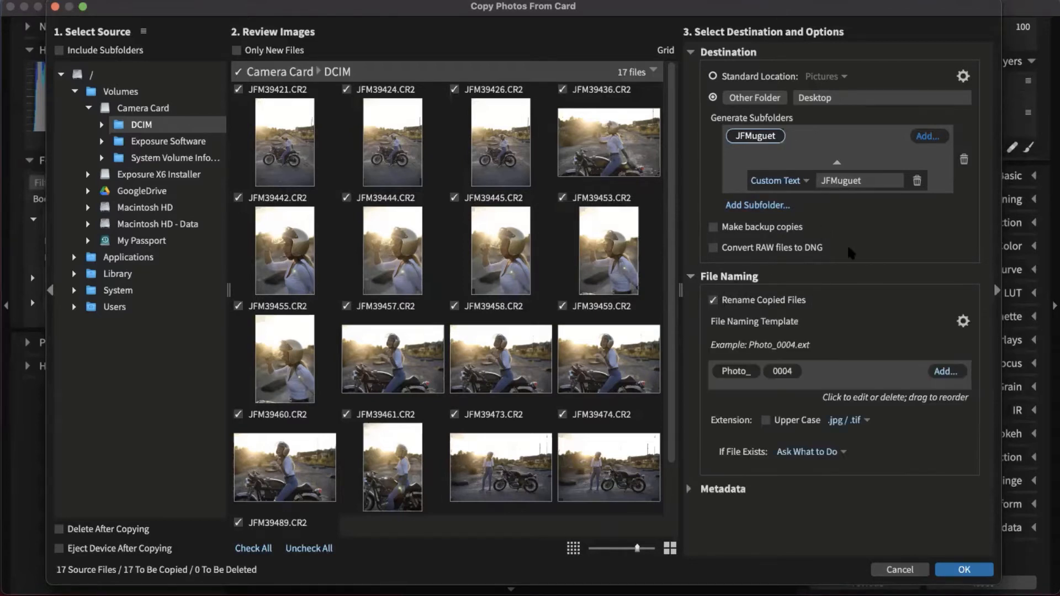
left_click(754, 374)
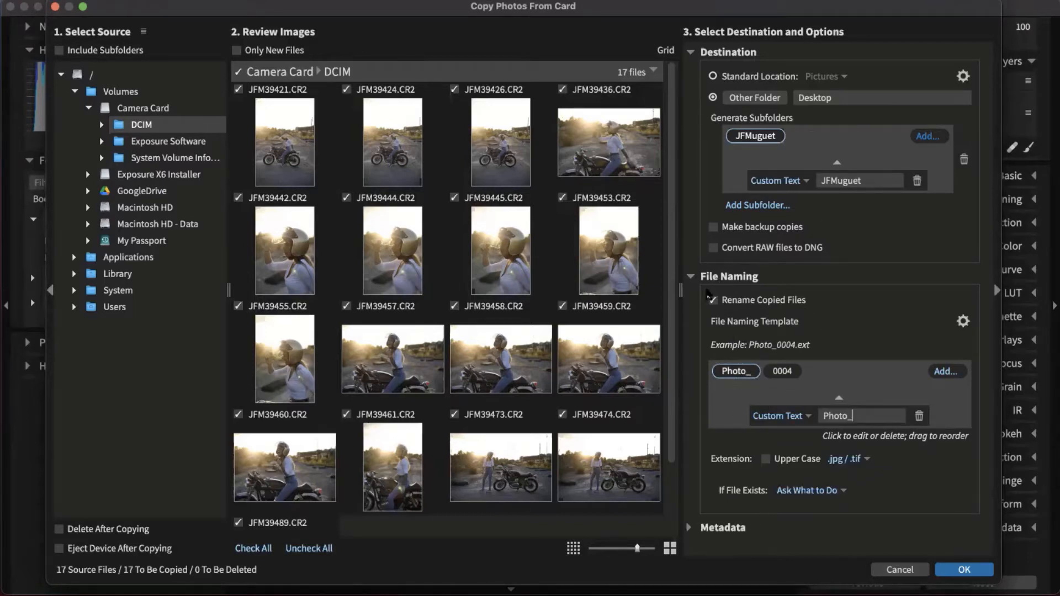
left_click(713, 299)
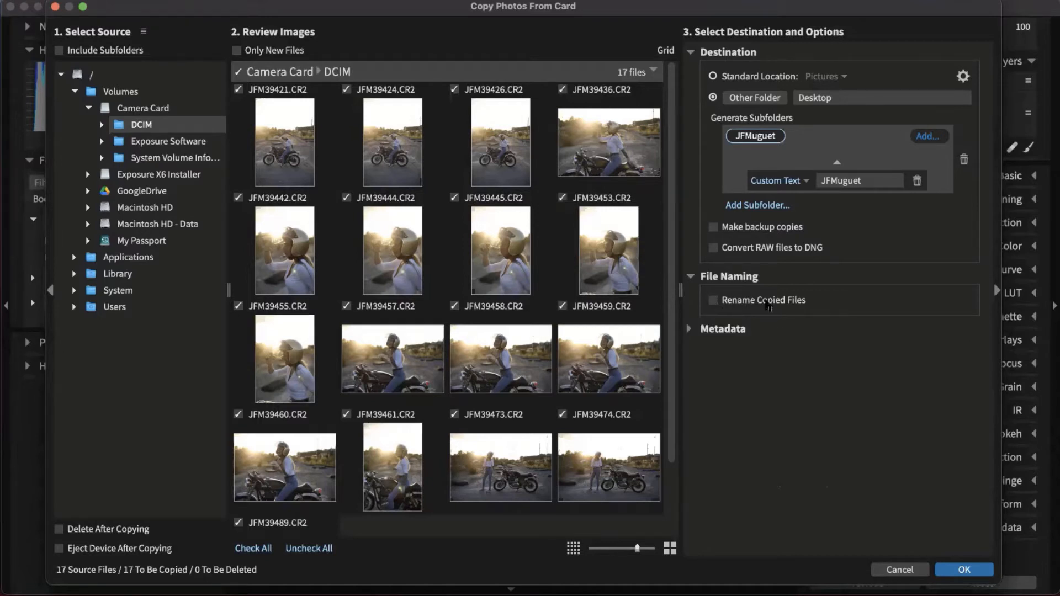
left_click(705, 281)
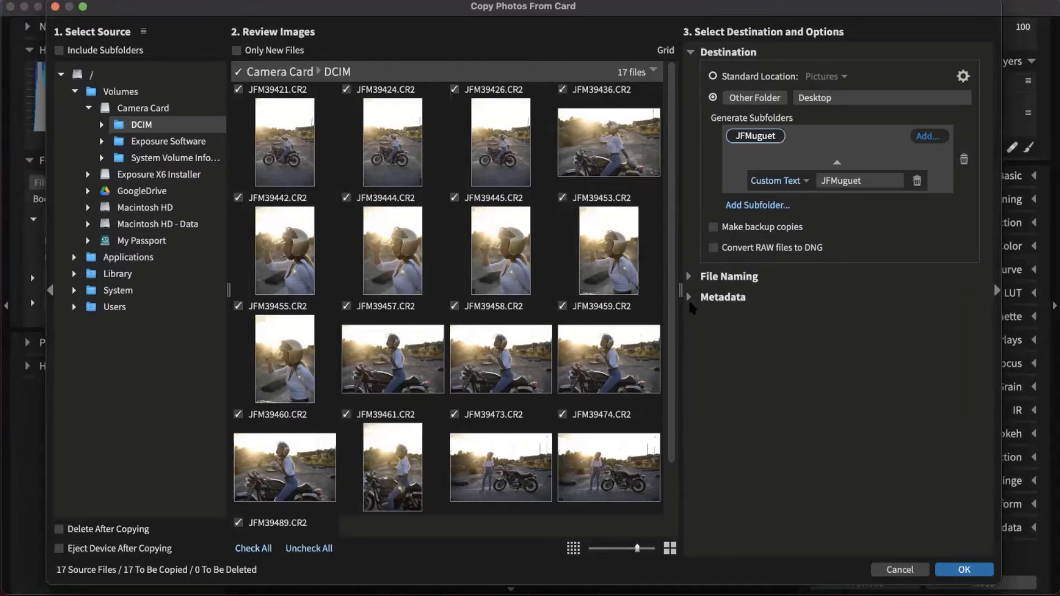
Step: Examine the metadata options for copied photos, including the available collections and the Color Films - Aged presets
left_click(707, 297)
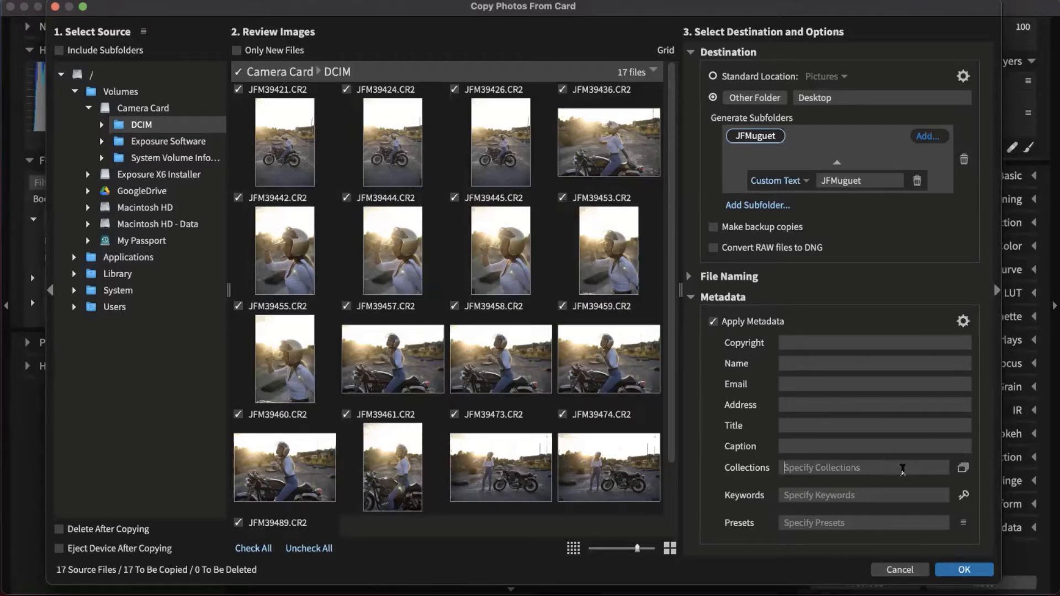
left_click(962, 468)
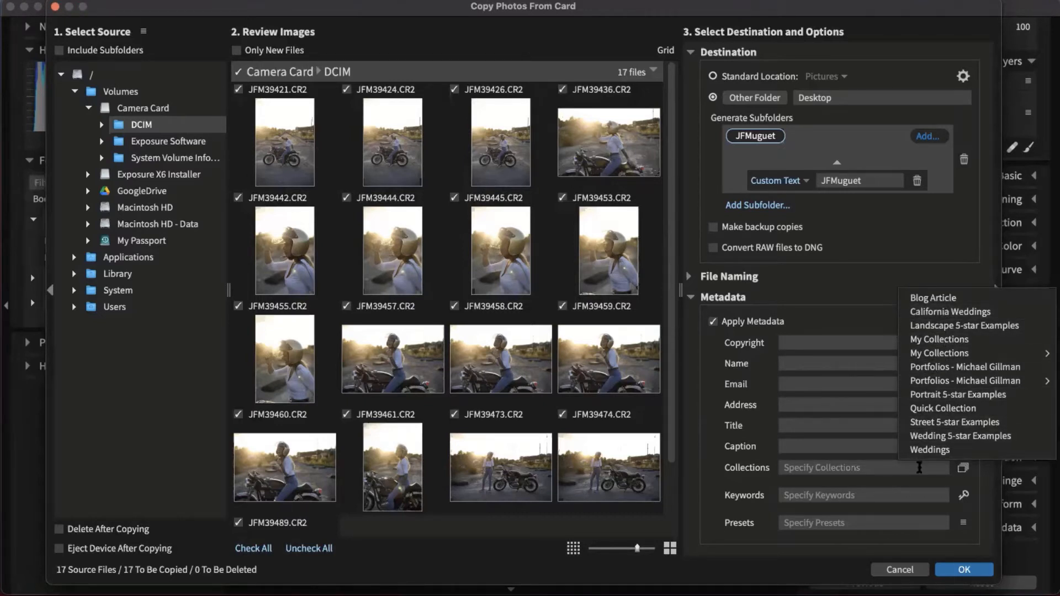
left_click(919, 468)
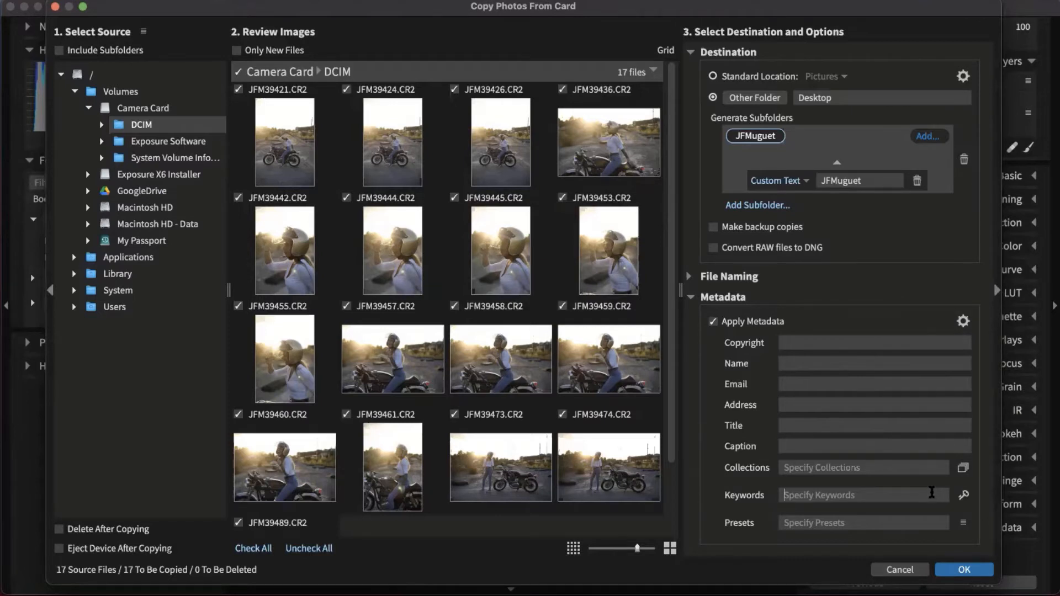
left_click(963, 522)
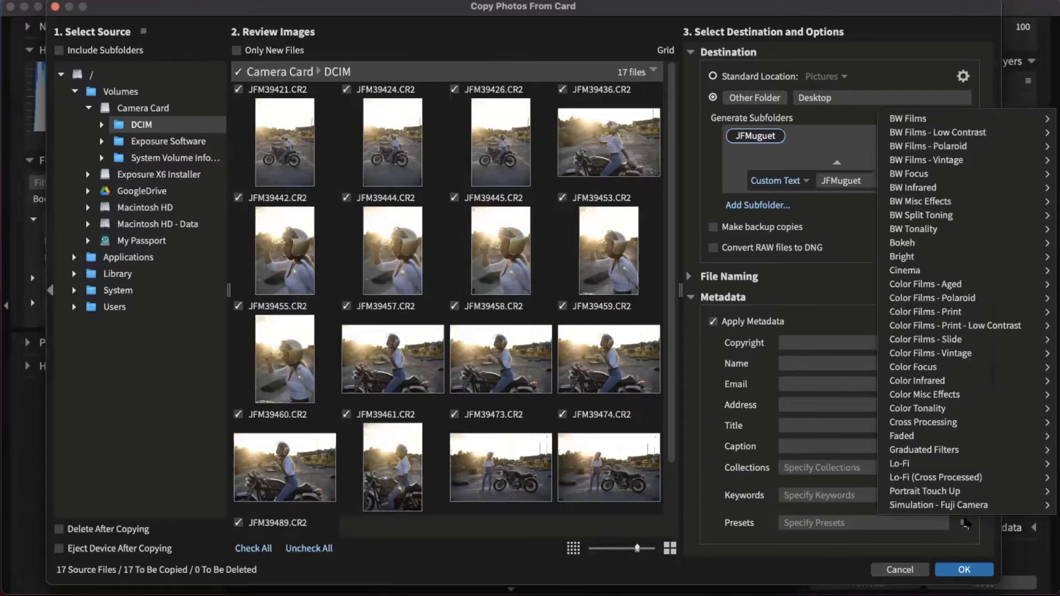
mouse_move(932, 283)
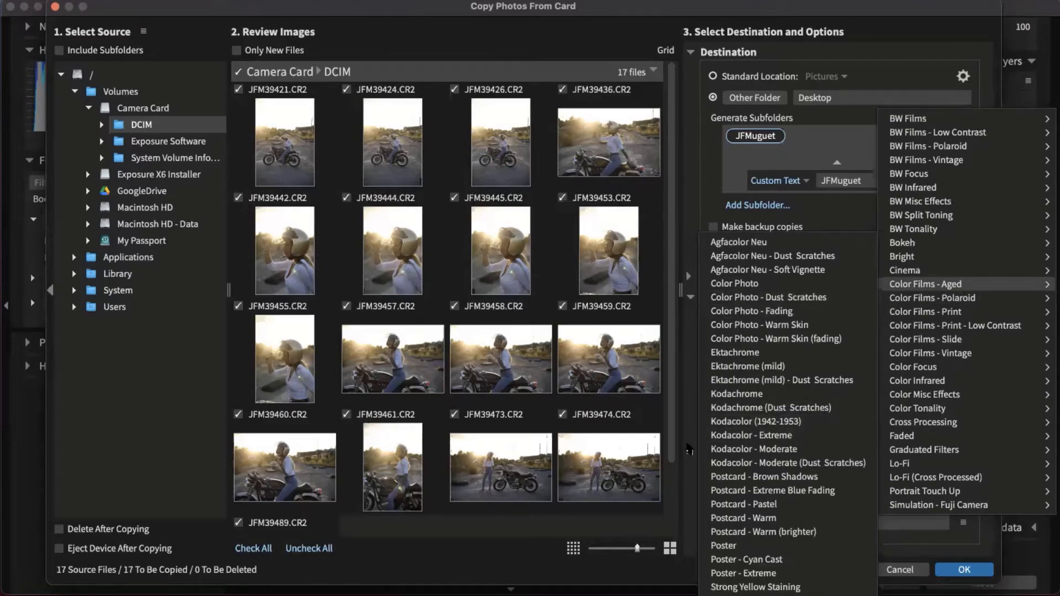
left_click(686, 448)
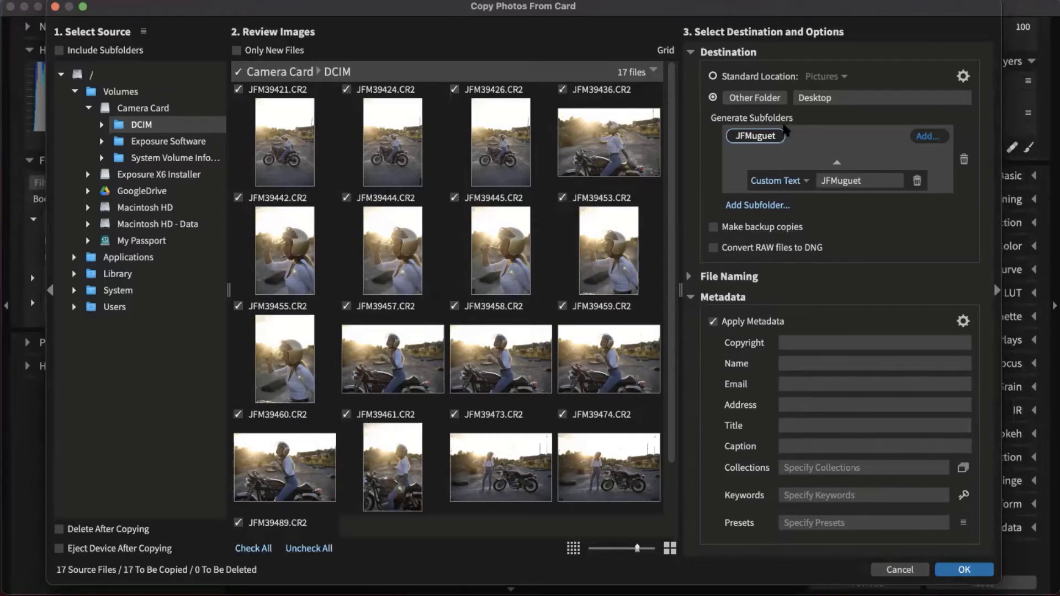
left_click(717, 298)
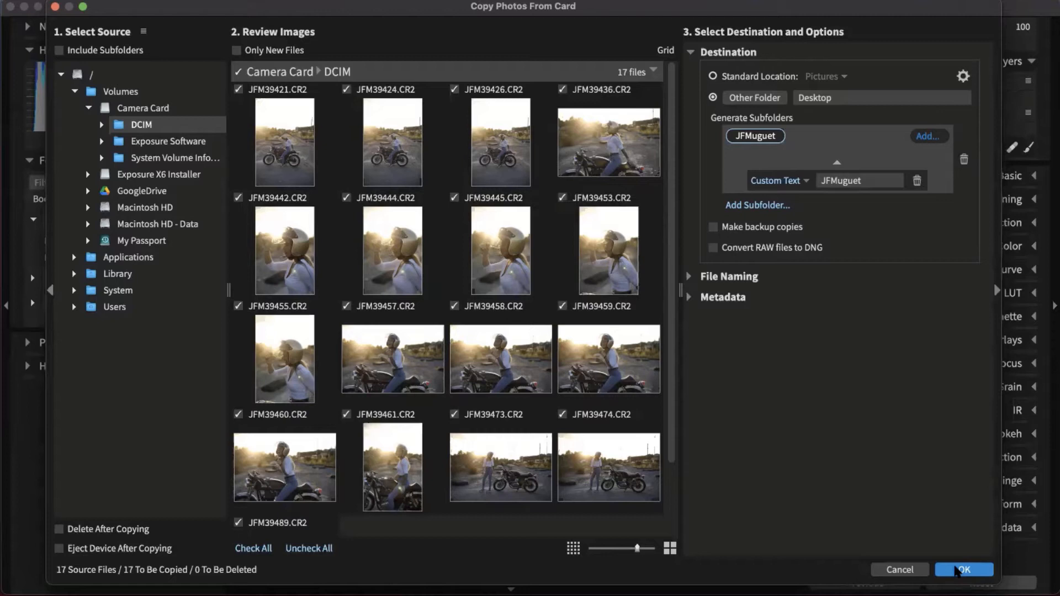
Step: Run the copy from the card and show the contents of the new photographer subfolder on the Desktop
left_click(960, 570)
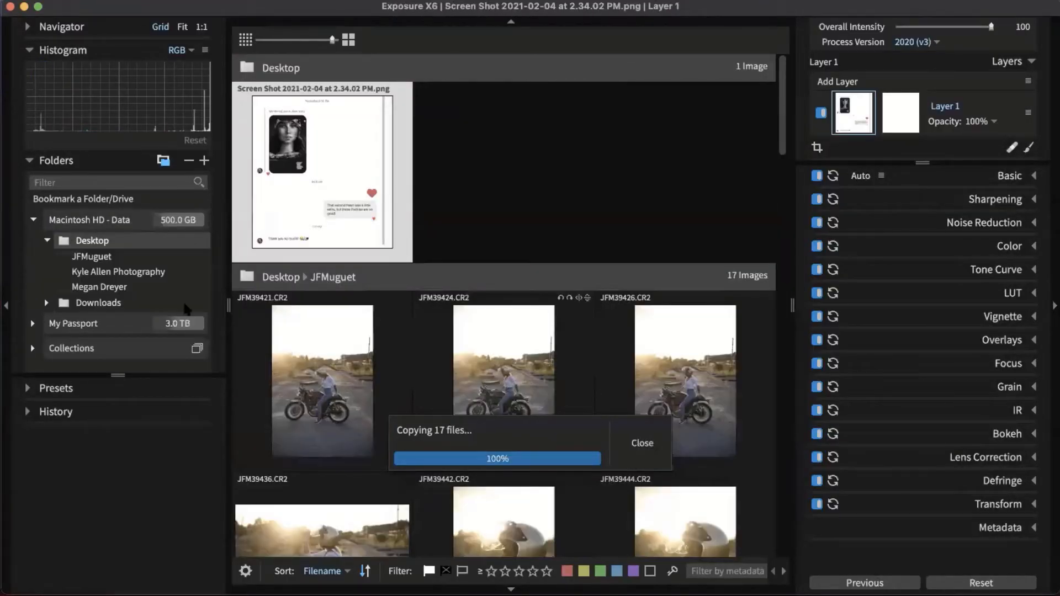
left_click(113, 256)
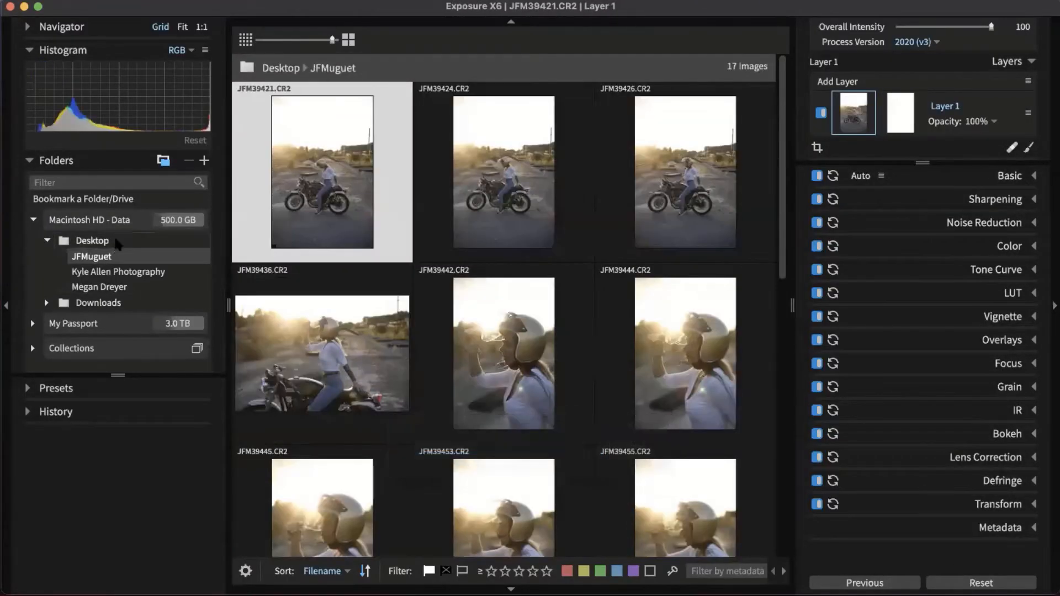
left_click(63, 163)
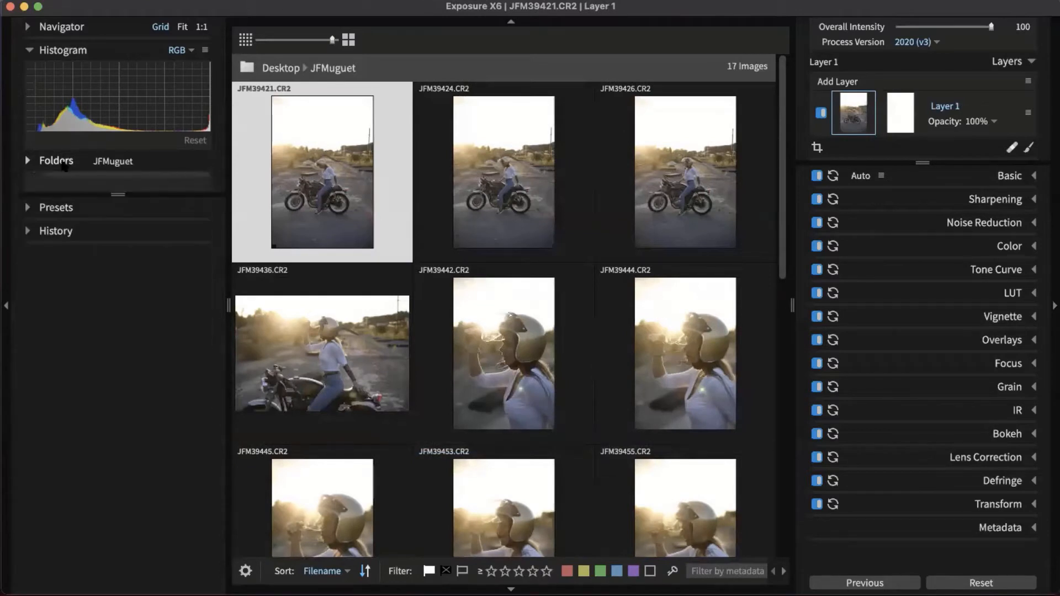
left_click(64, 161)
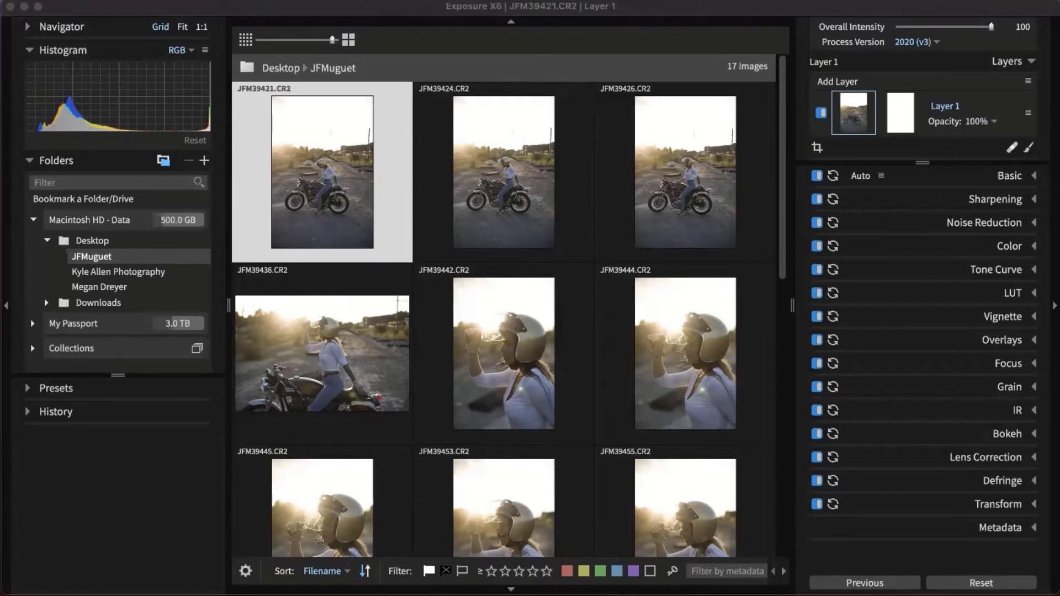
Step: Switch to Finder and show the contents of the Exposure Software folder inside the photographer's folder of DNG files
left_click_drag(146, 595, 460, 128)
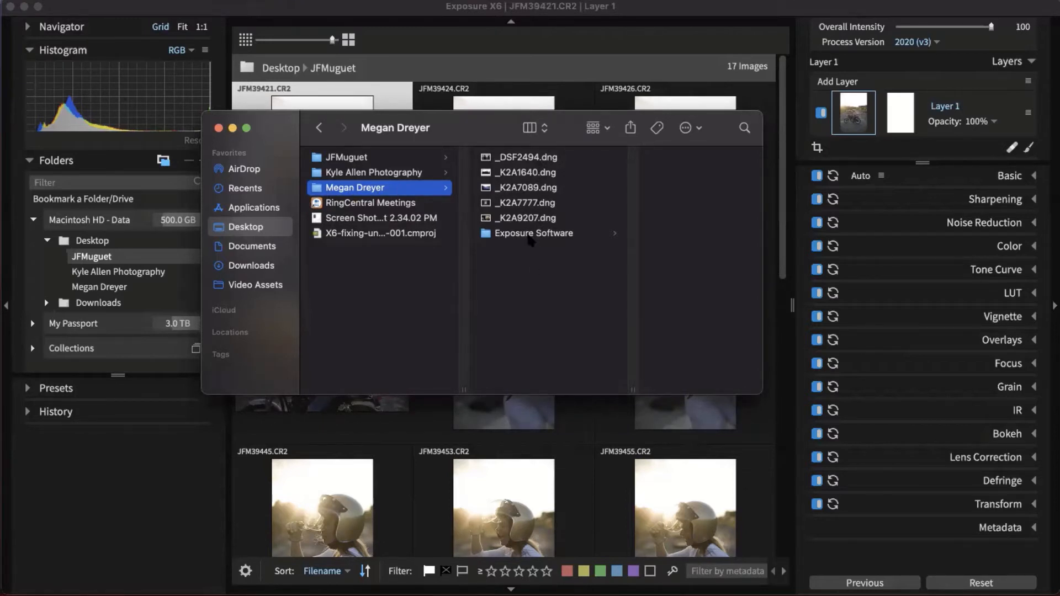
left_click(530, 234)
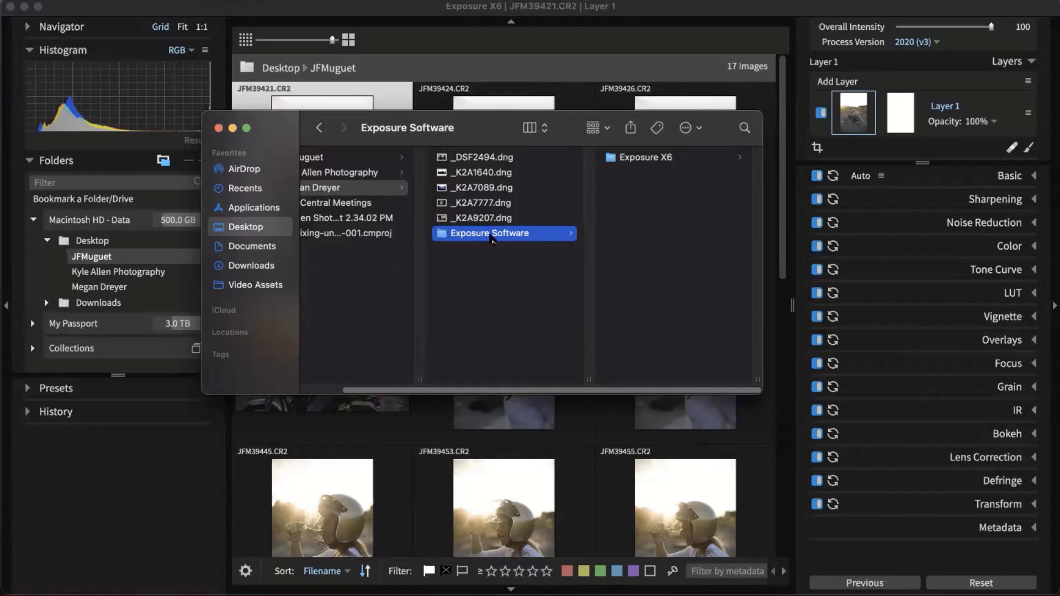
left_click_drag(489, 129, 1, 448)
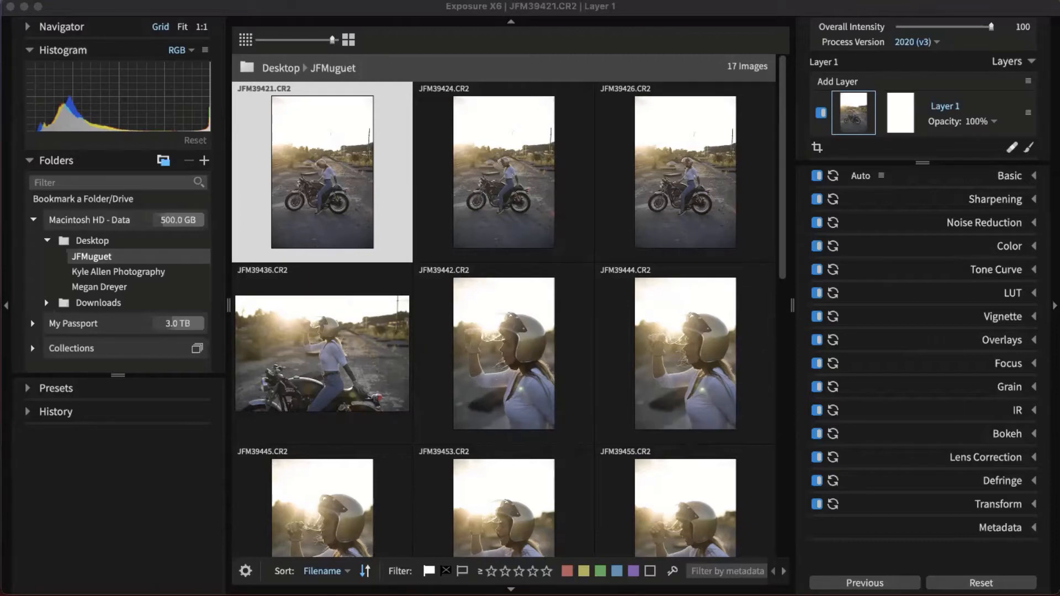
Step: Review the Desktop folders in Finder and the actions available for the photographer's folder that holds the DNG files
left_click_drag(138, 593, 276, 113)
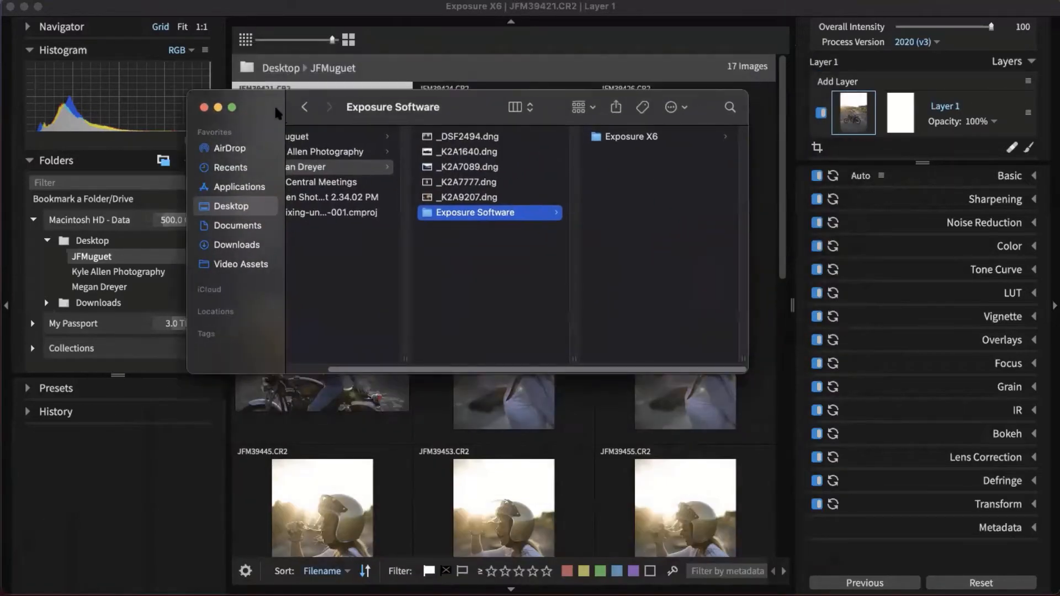
scroll(473, 372, "left", 1)
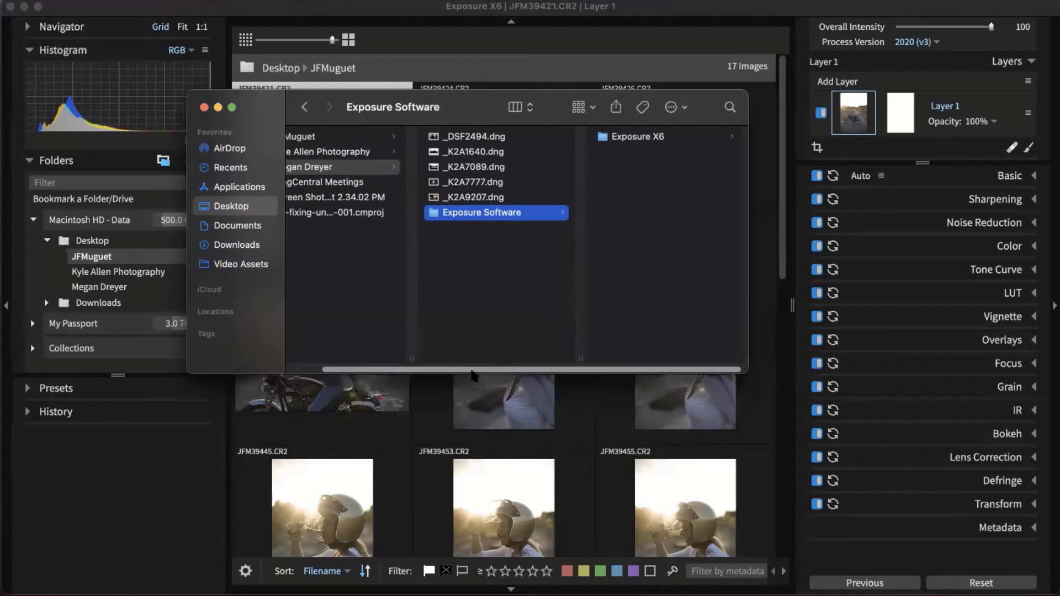
scroll(473, 372, "left", 2)
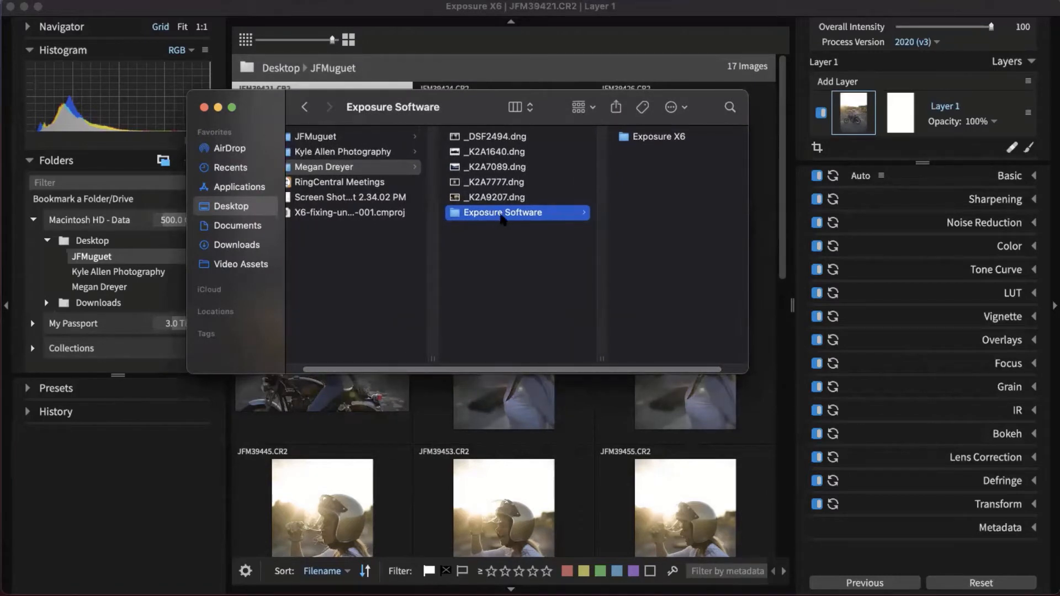
scroll(467, 369, "left", 2)
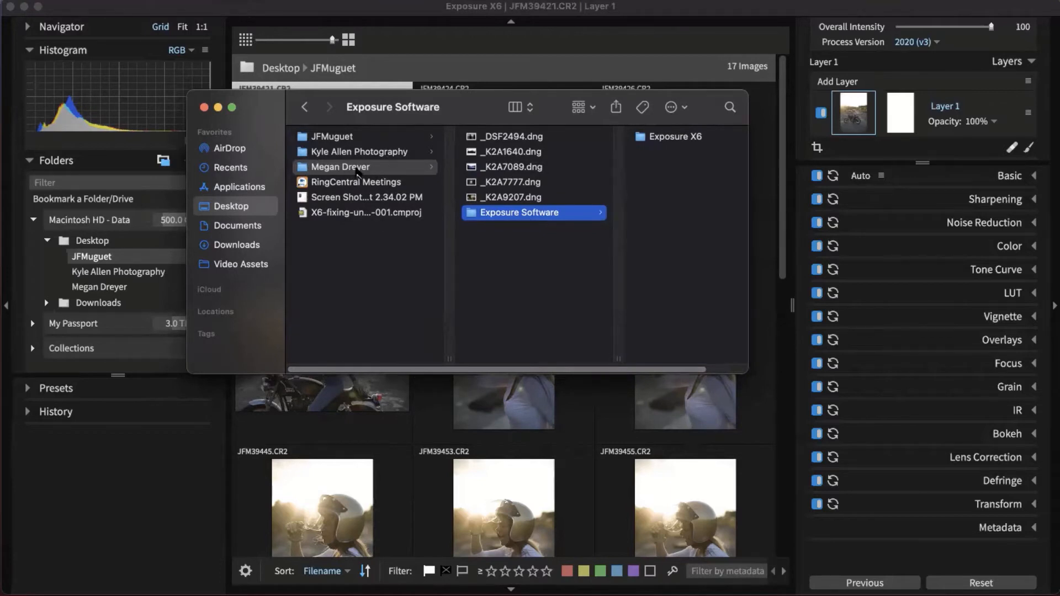
right_click(356, 170)
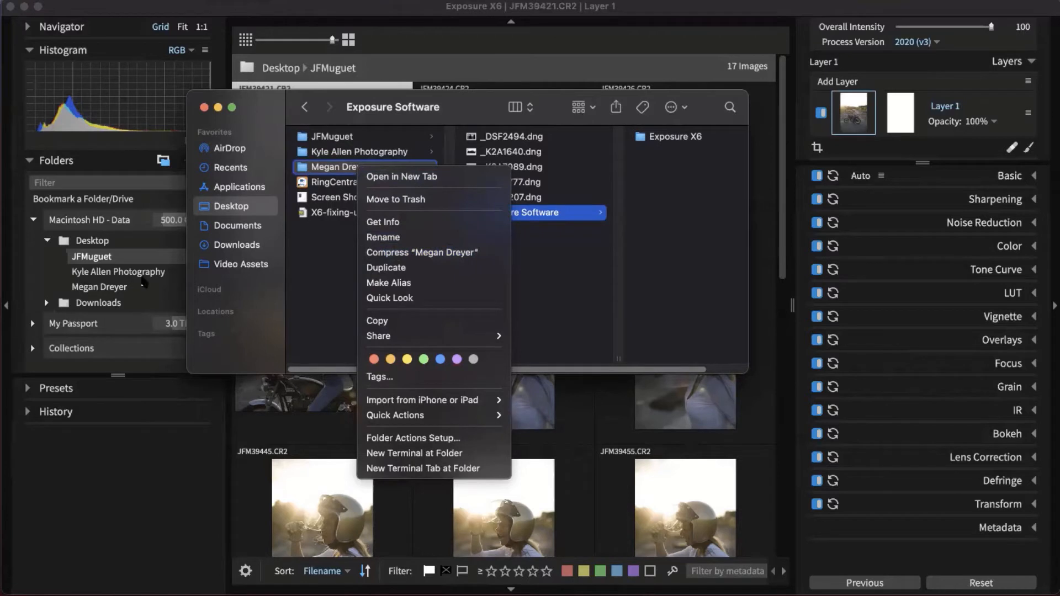
left_click(293, 260)
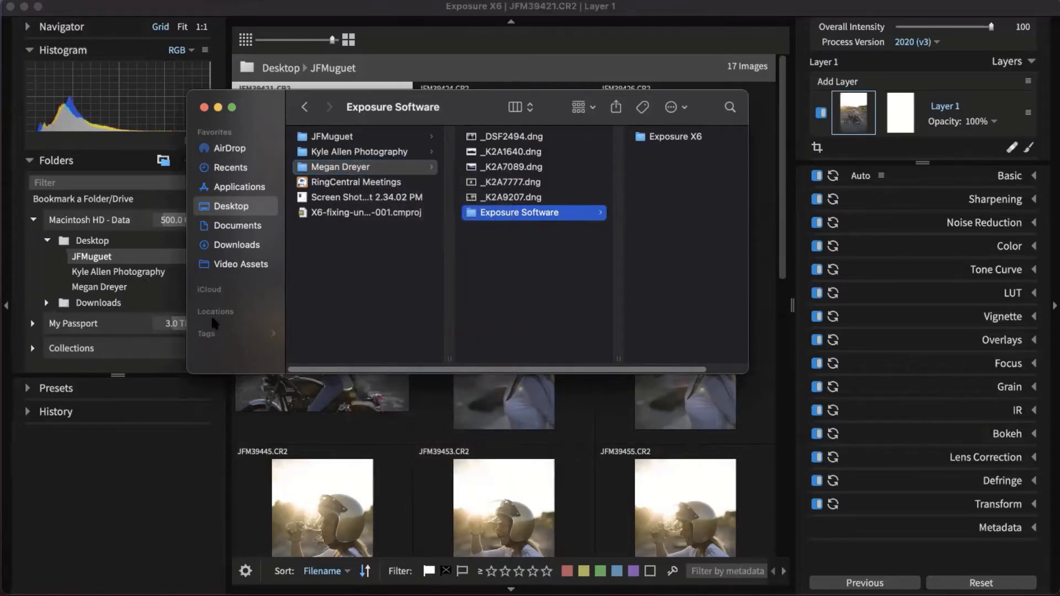
Step: Expand the Locations section in Finder to view the connected drives and cards, and move the window out of the way
left_click(271, 311)
scroll(274, 316, "down", 2)
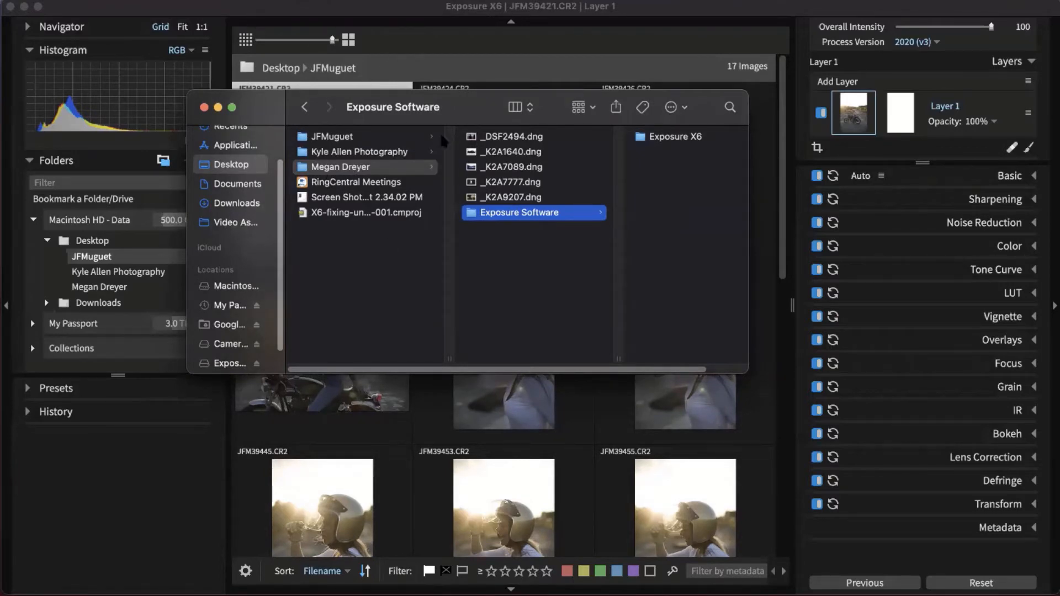
left_click_drag(442, 116, 1, 259)
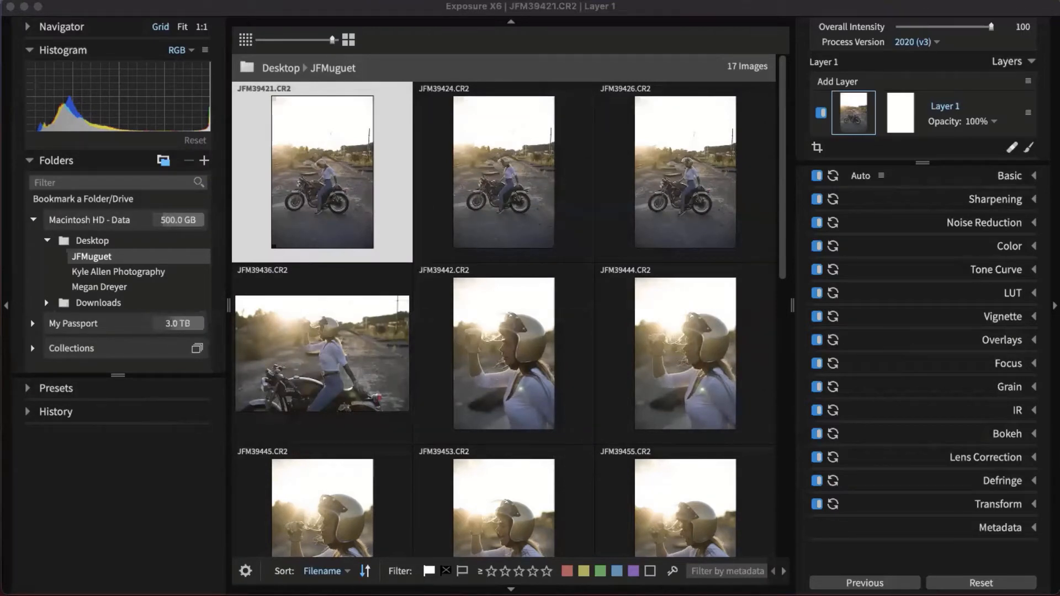
Step: Return to Exposure X6 and examine the Collections list, including the nested Family Photos group under My Collections, and collapse it again
scroll(250, 469, "down", 2)
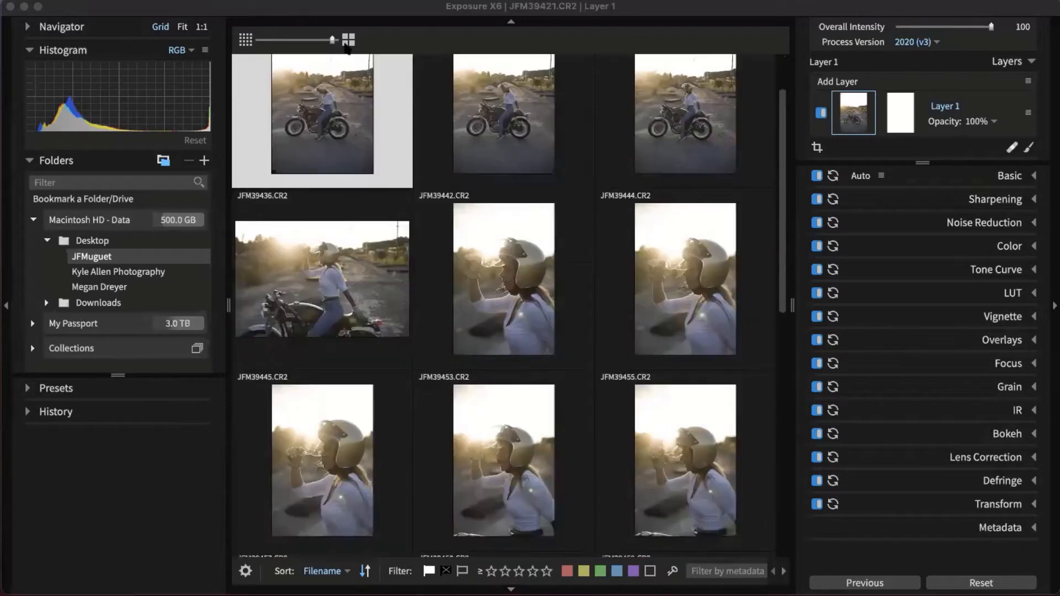
left_click(356, 8)
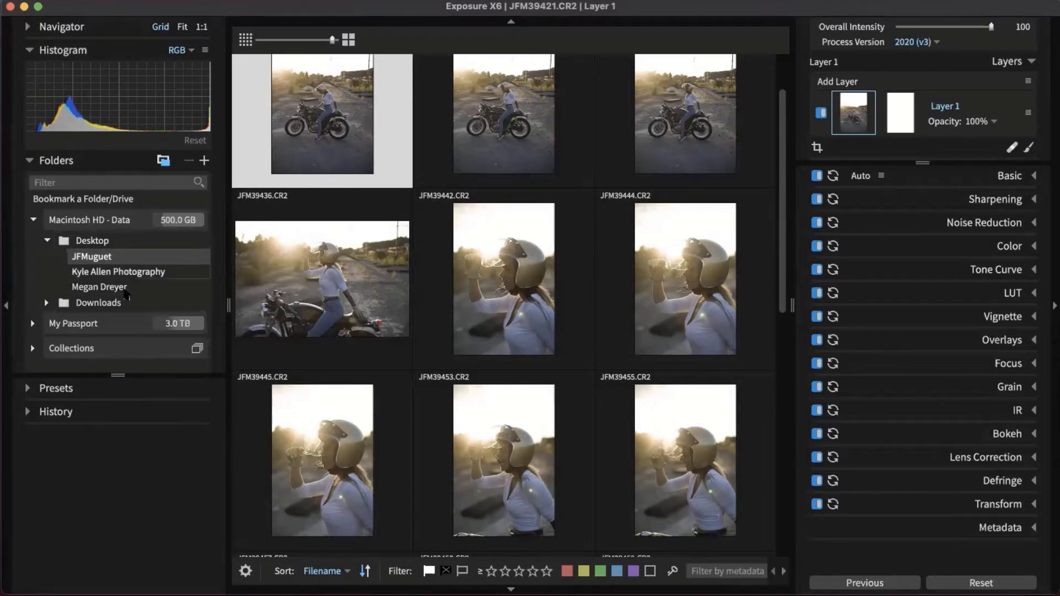
left_click(69, 356)
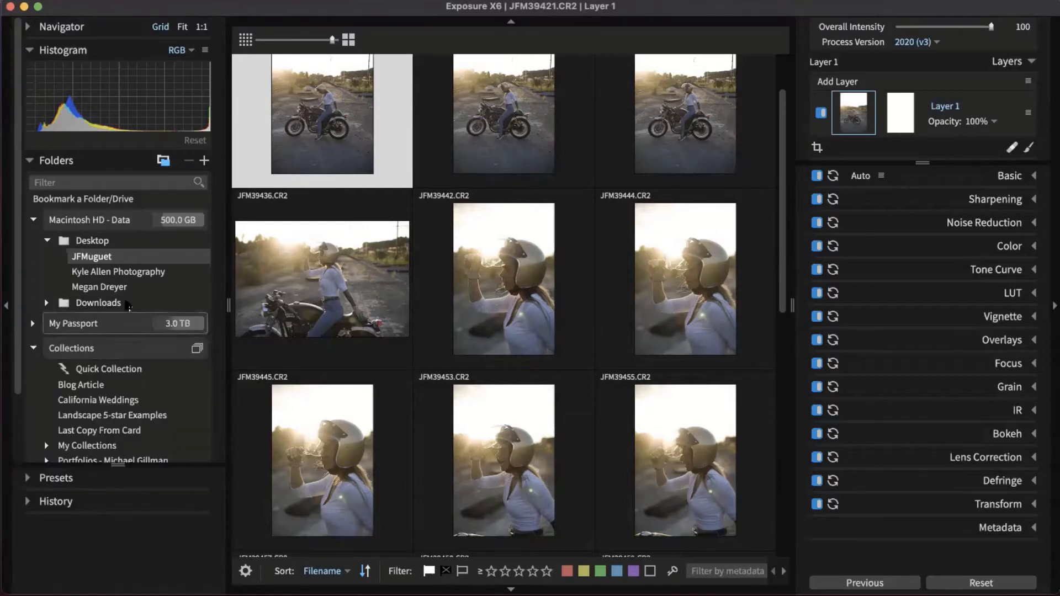
scroll(126, 289, "down", 2)
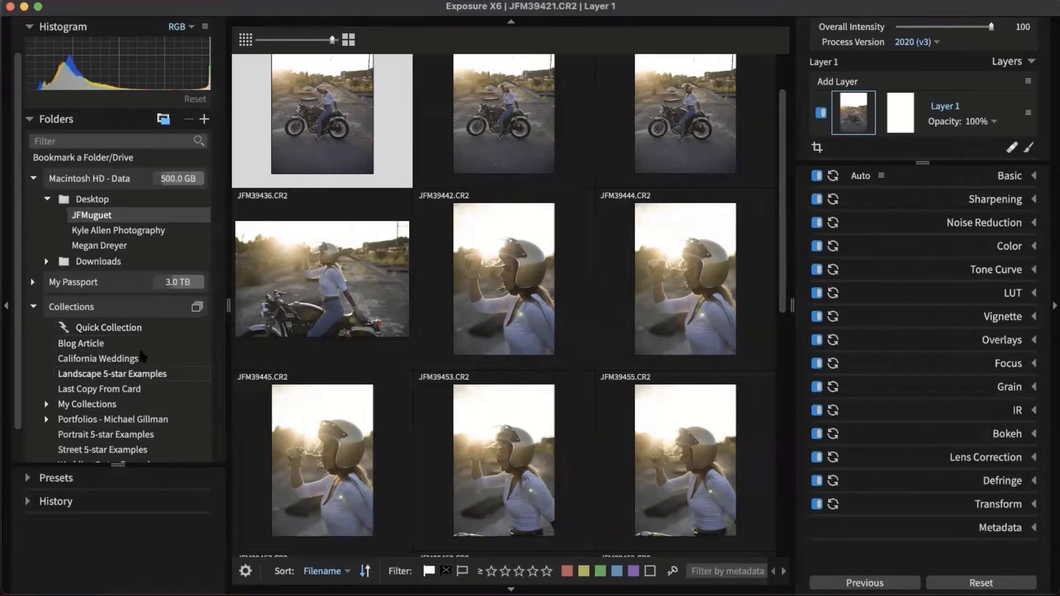
scroll(83, 381, "down", 2)
left_click(46, 367)
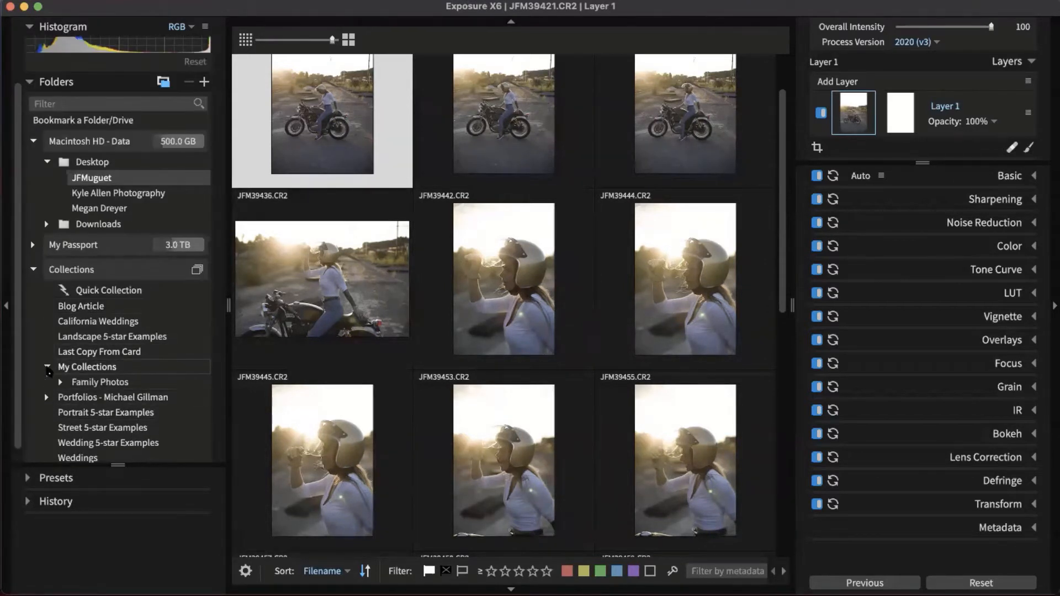
left_click(59, 382)
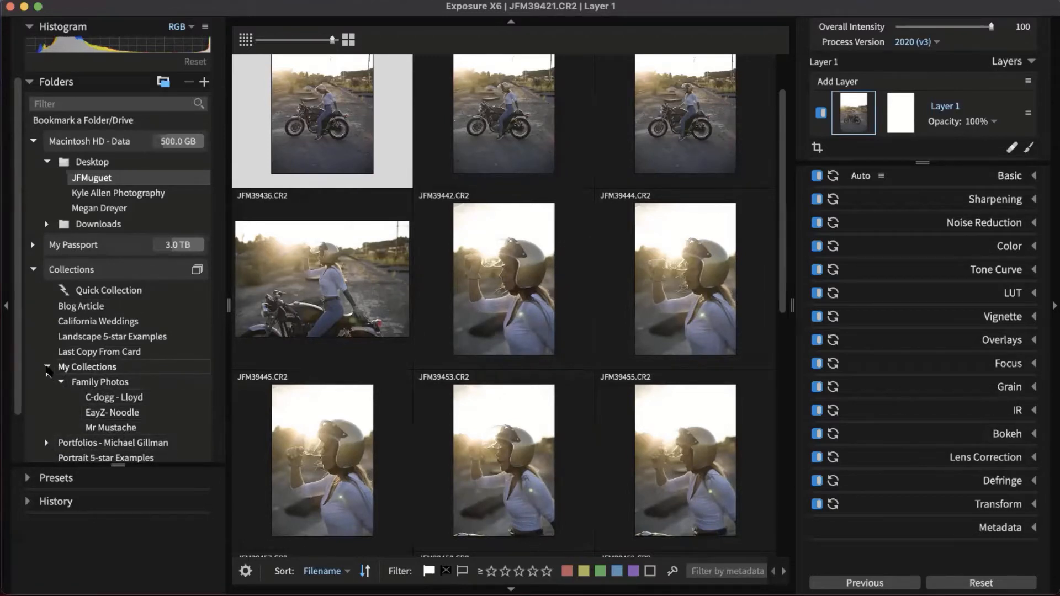
left_click(47, 369)
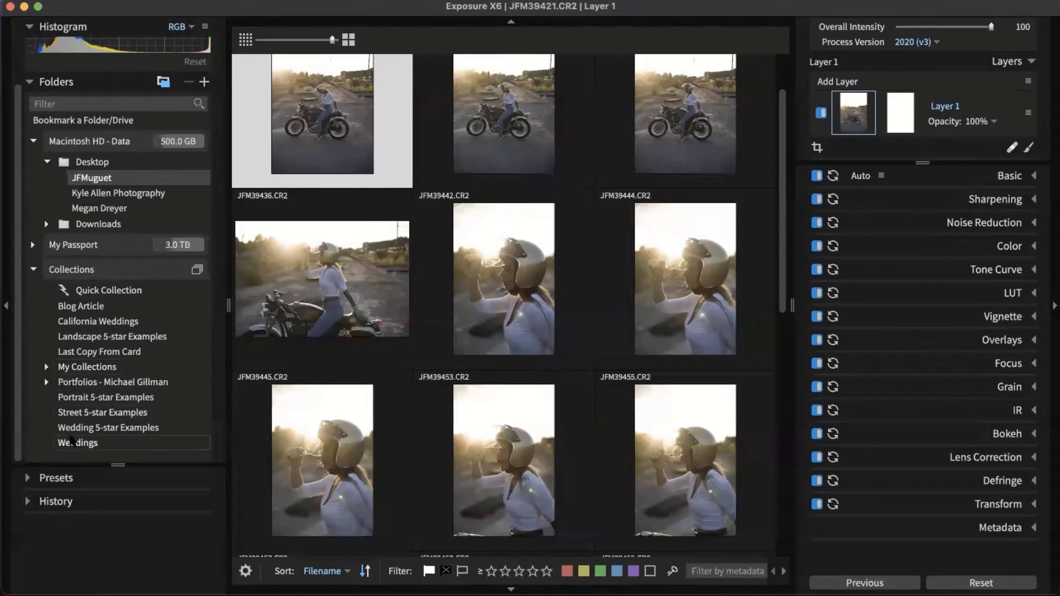
left_click(34, 269)
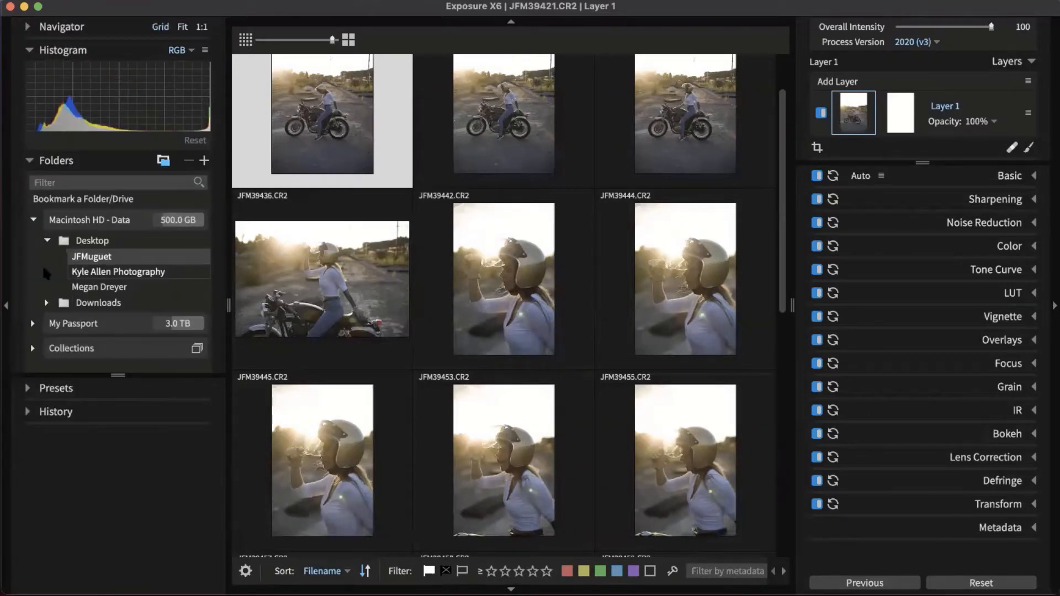
Step: Switch back to Finder and view the Exposure X6 subfolder inside the Exposure Software folder
left_click(265, 595)
left_click_drag(254, 299, 329, 111)
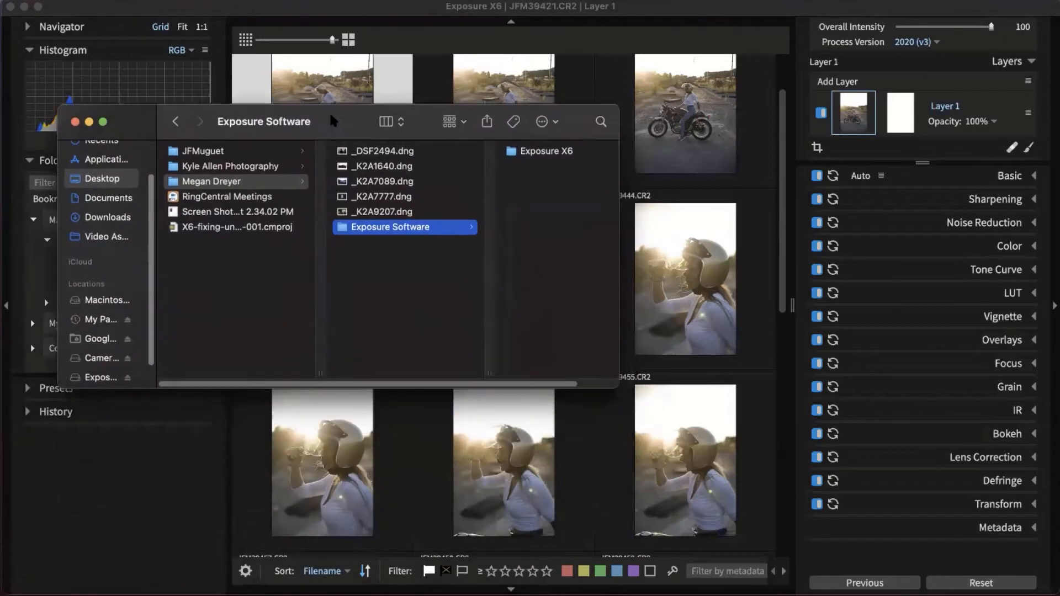
left_click(541, 146)
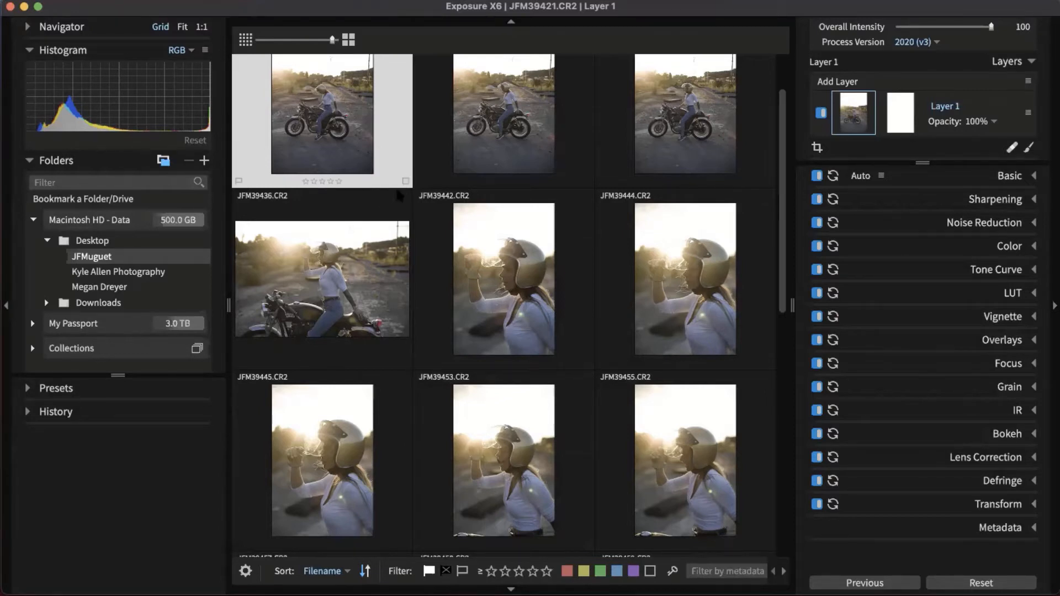
Step: Give photo JFM39421.CR2 a Yellow color label, a four-star rating and a Pick flag
scroll(388, 237, "up", 2)
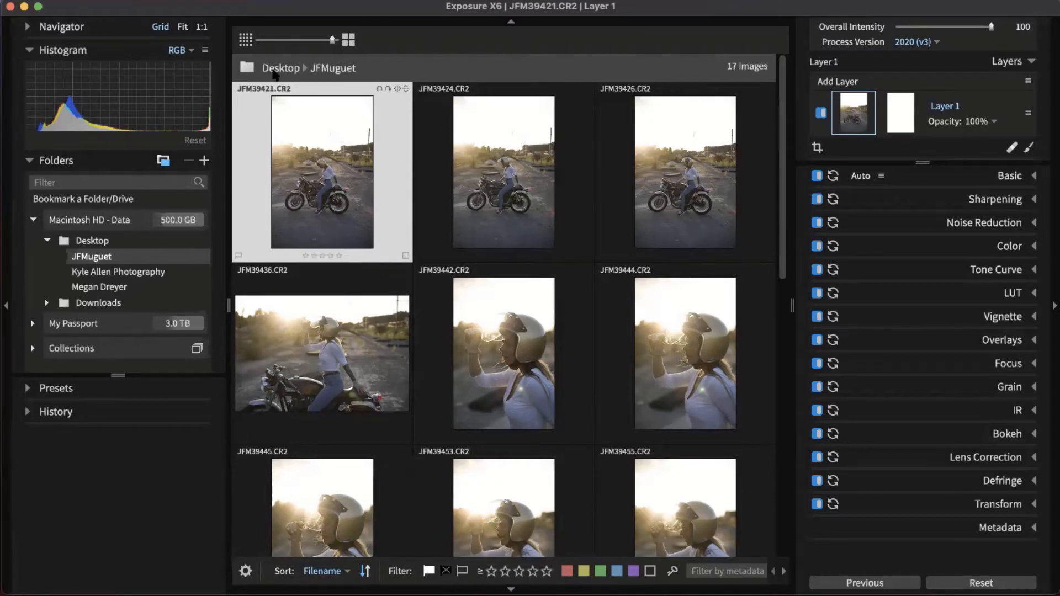
left_click(403, 257)
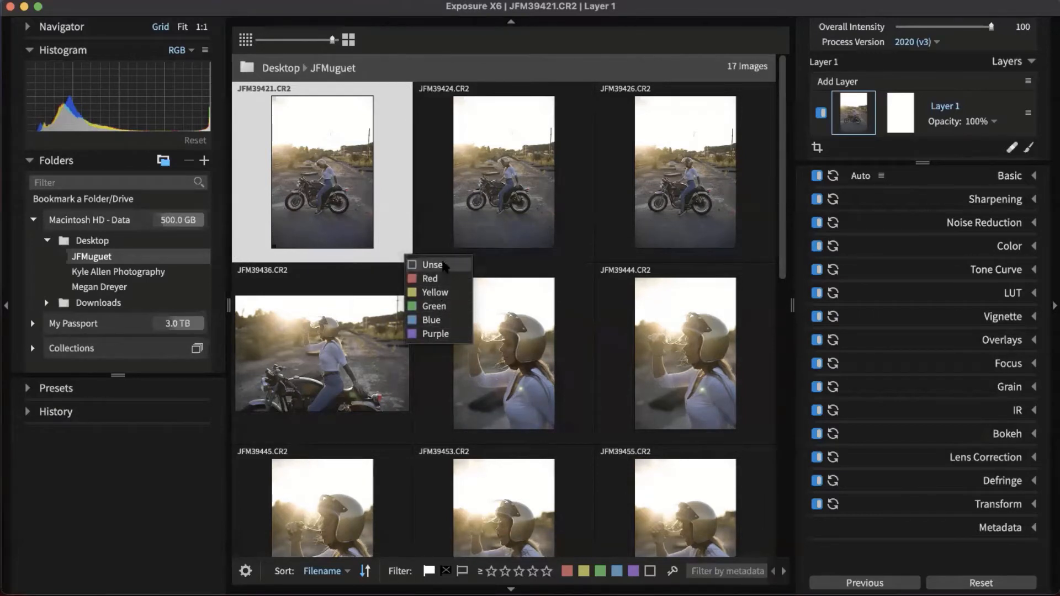
left_click(448, 293)
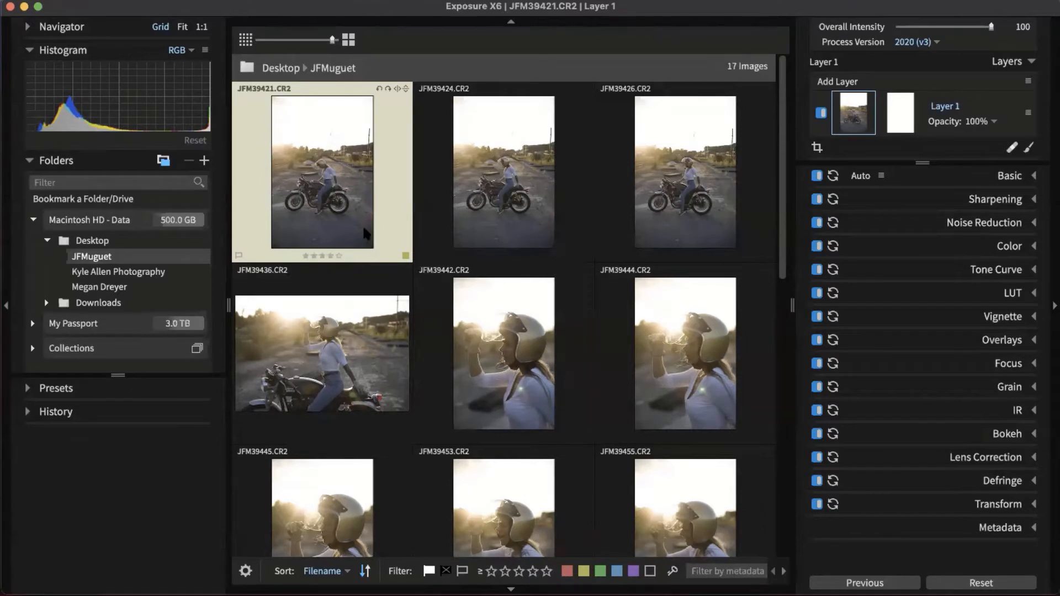
left_click(331, 256)
left_click(240, 256)
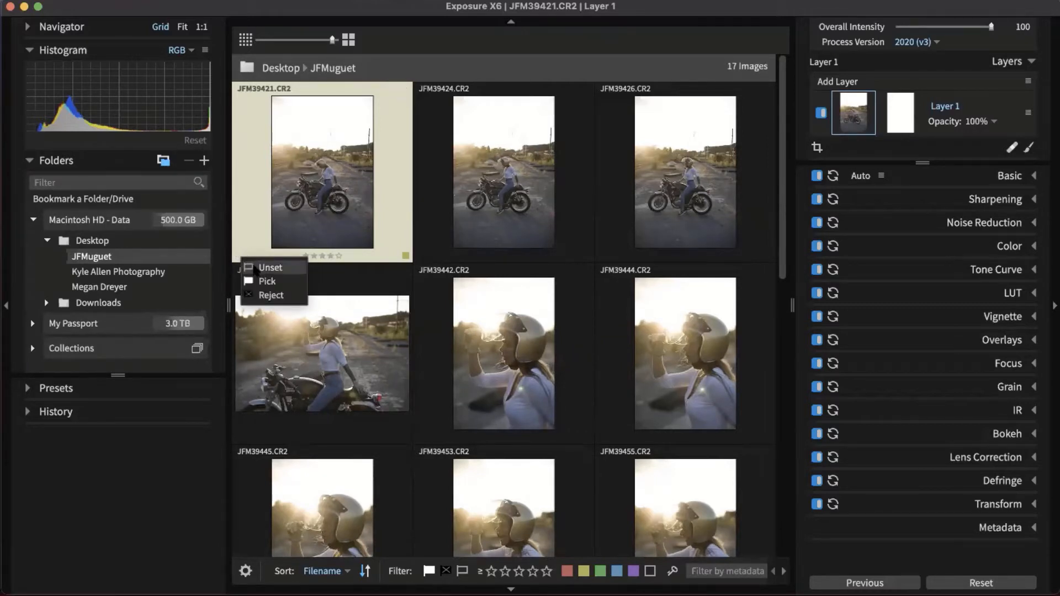
left_click(266, 282)
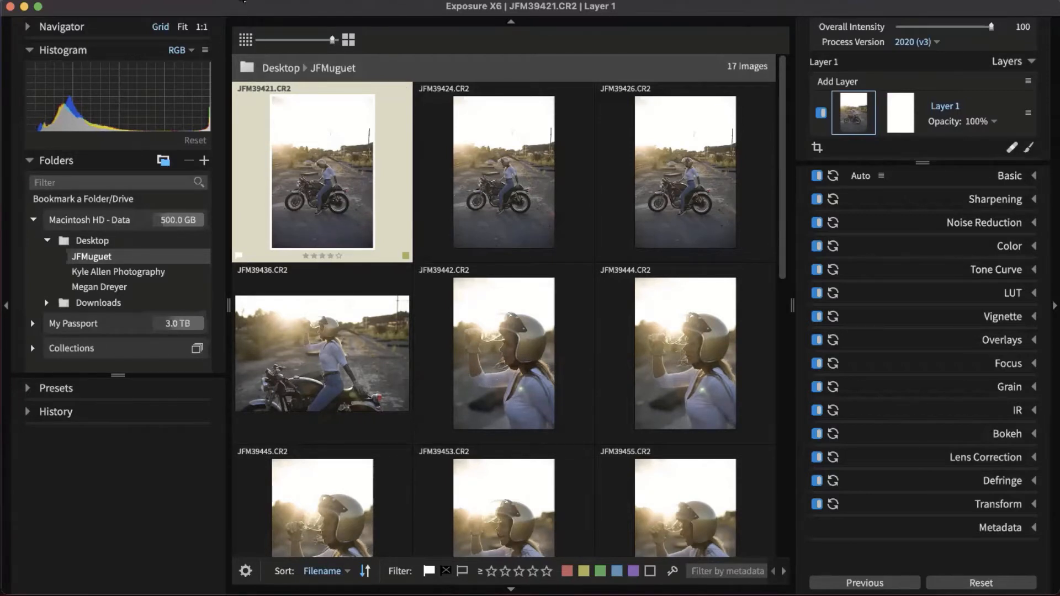
Step: View the available help resources, such as the Manual and Keyboard Shortcuts entries, and close the list
key("super+shift+slash")
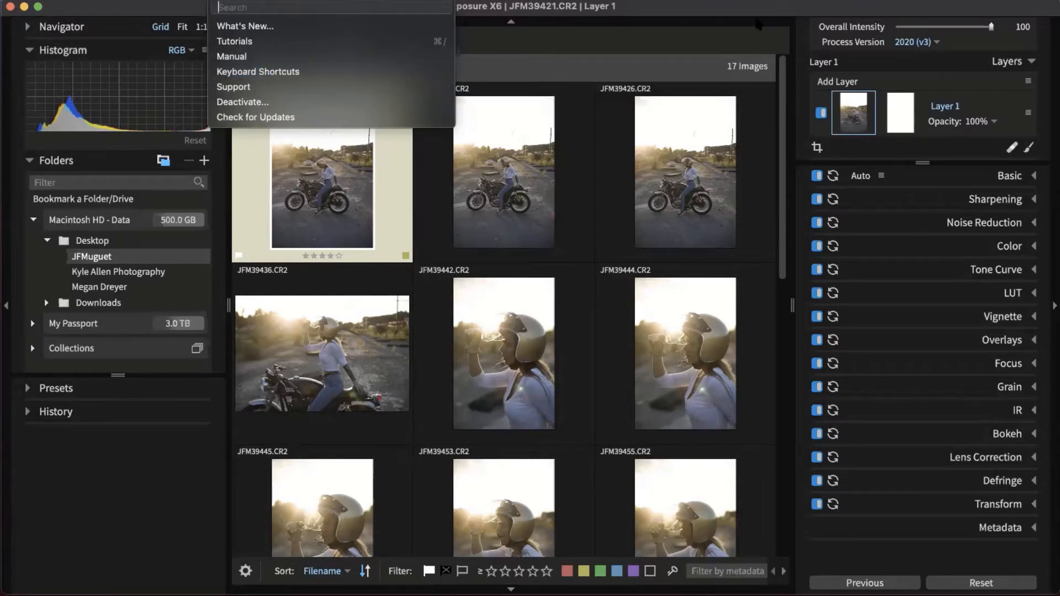
left_click(681, 16)
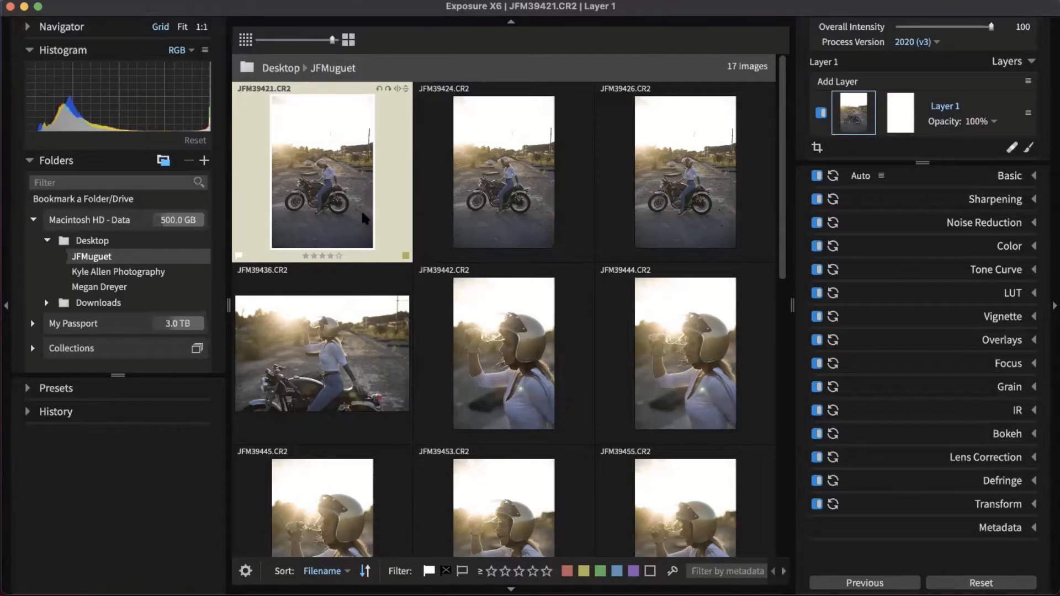
Step: Move the selection back and forth among the first three motorcycle photos, ending on JFM39424.CR2
key("Right")
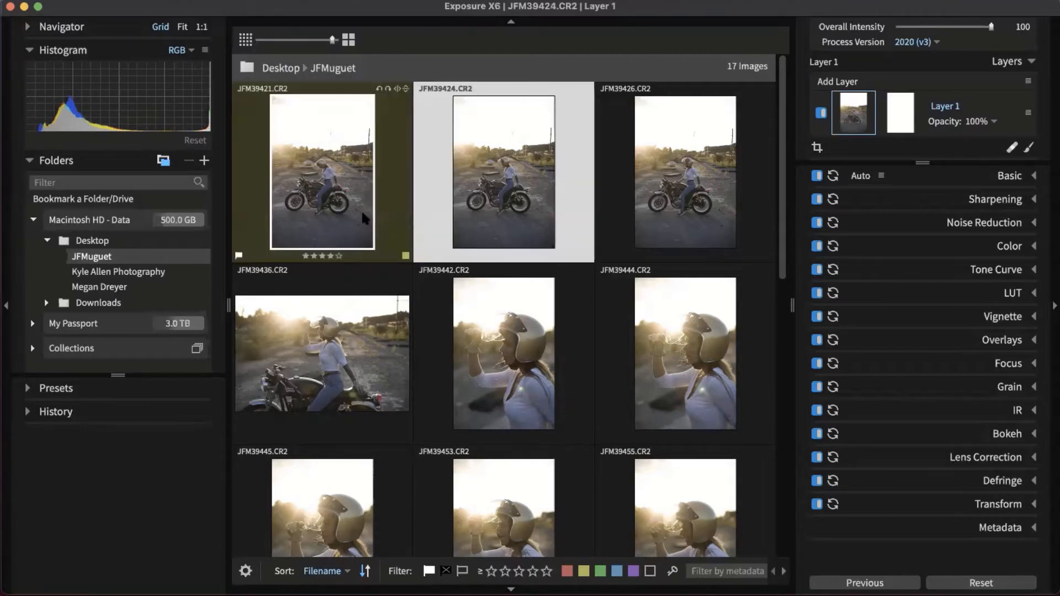
key("Left")
key("Right")
key("Right")
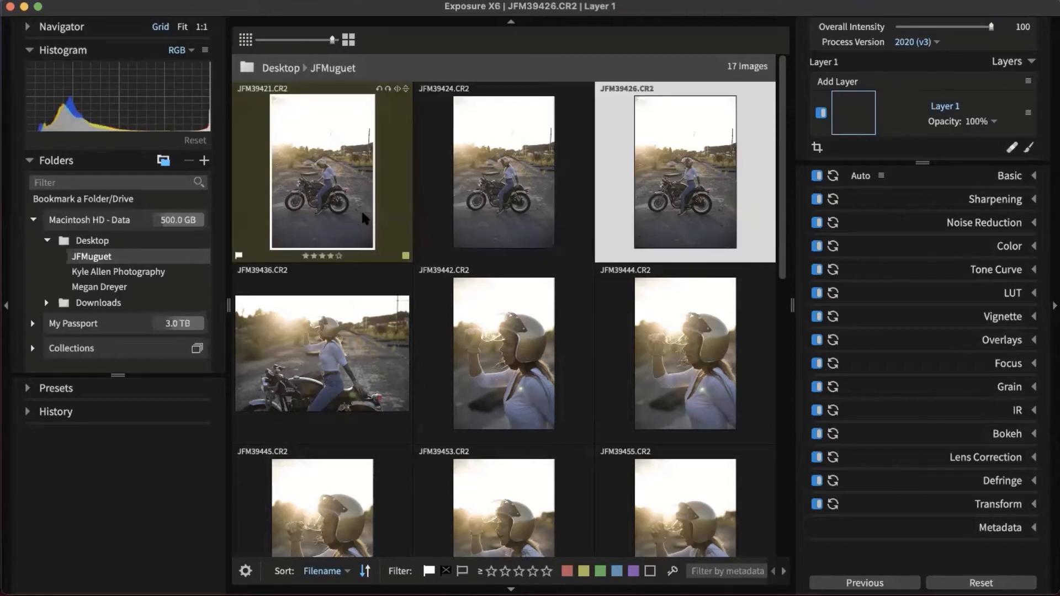
key("Left")
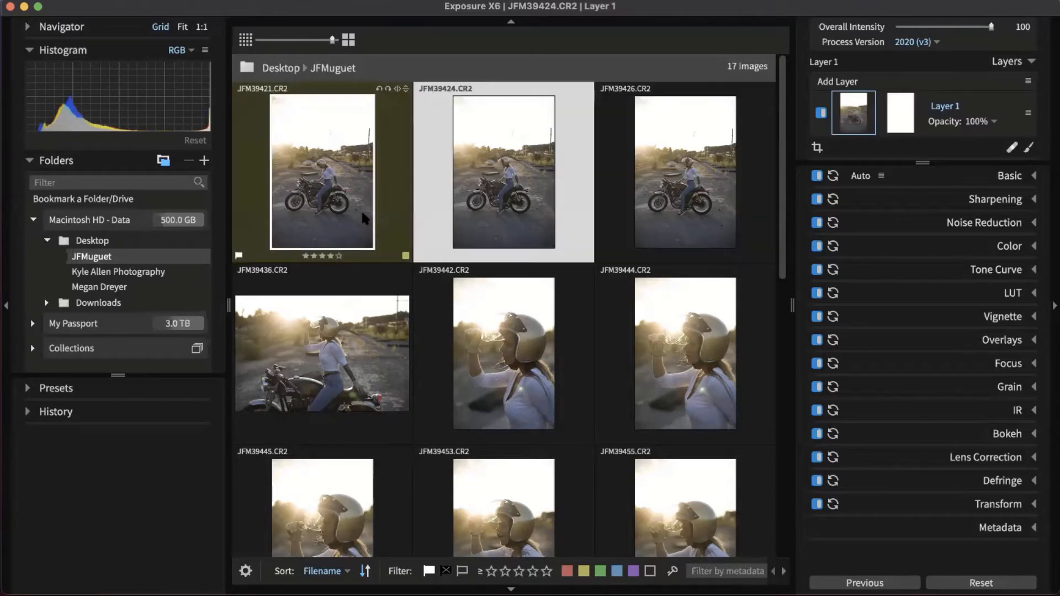
key("Right")
key("Right")
key("Left")
key("Left")
key("Left")
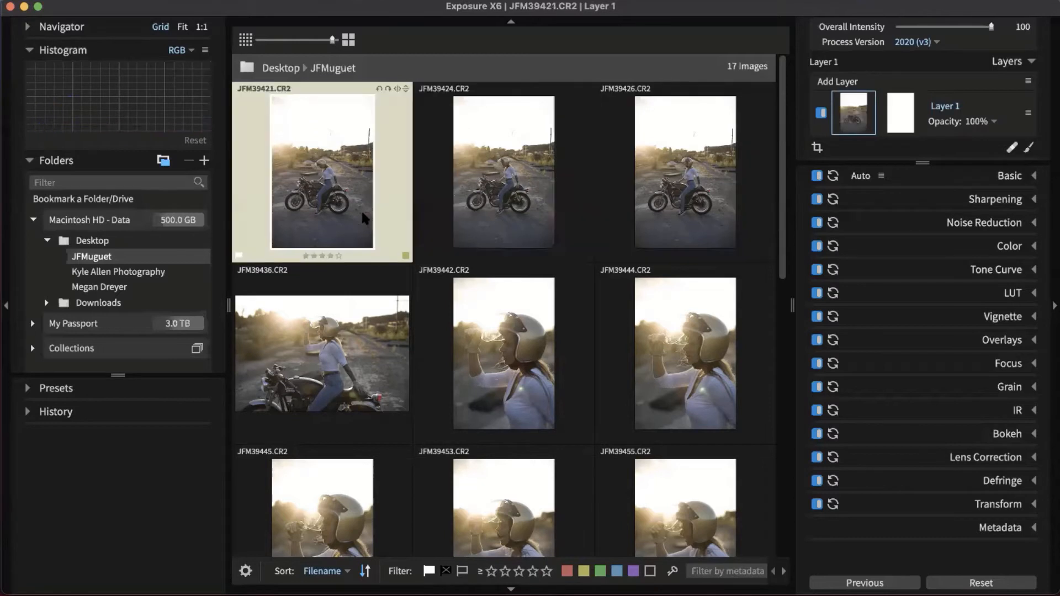
key("Right")
key("Right")
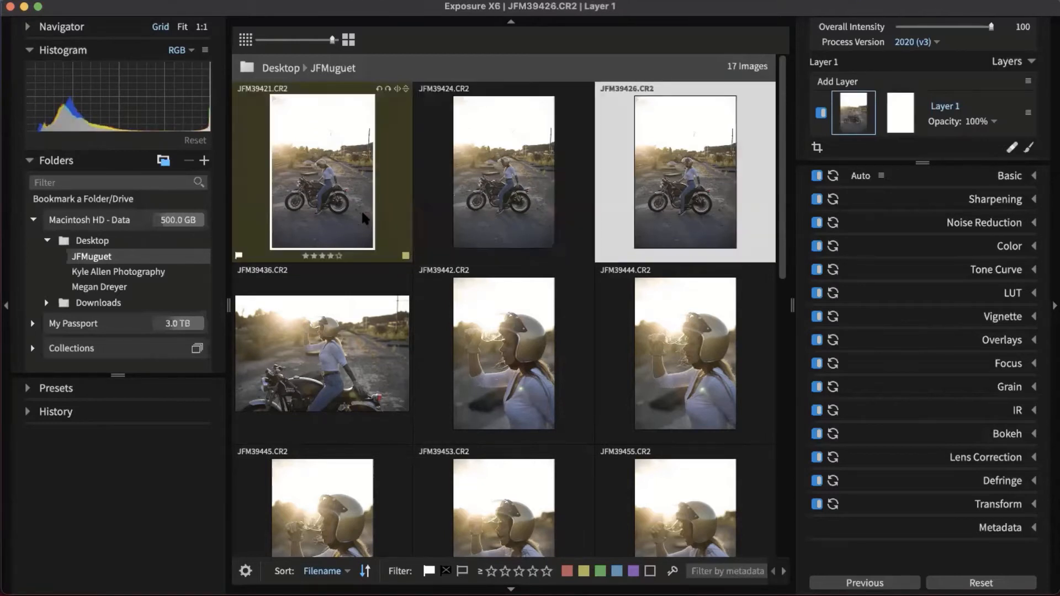
key("Left")
key("Left")
key("Right")
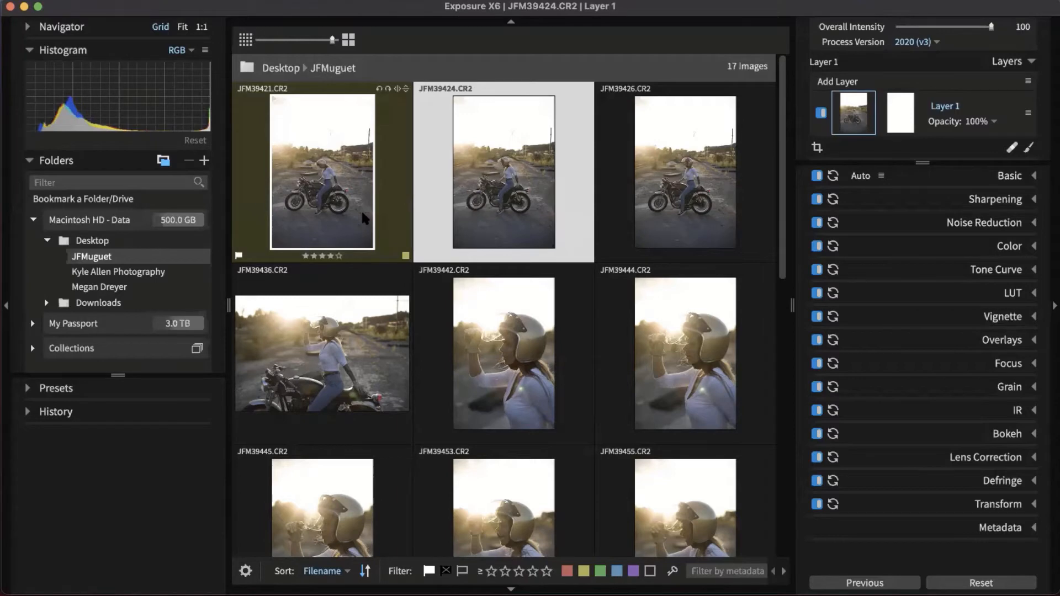
Step: Hide the surrounding panels so the thumbnail grid fills the window
key("Tab")
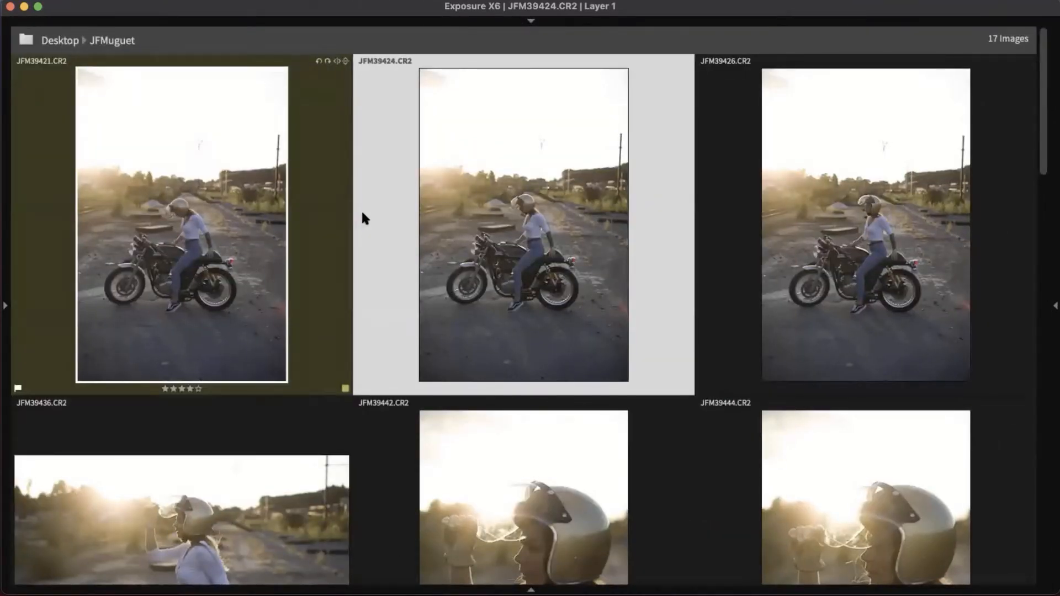
Step: Give photo JFM39424.CR2 a three-star rating
key("Right")
key("Left")
key("3")
Step: Give JFM39426.CR2 a Green color label, try a Pick flag and remove it, and flag the photo as Reject
key("Right")
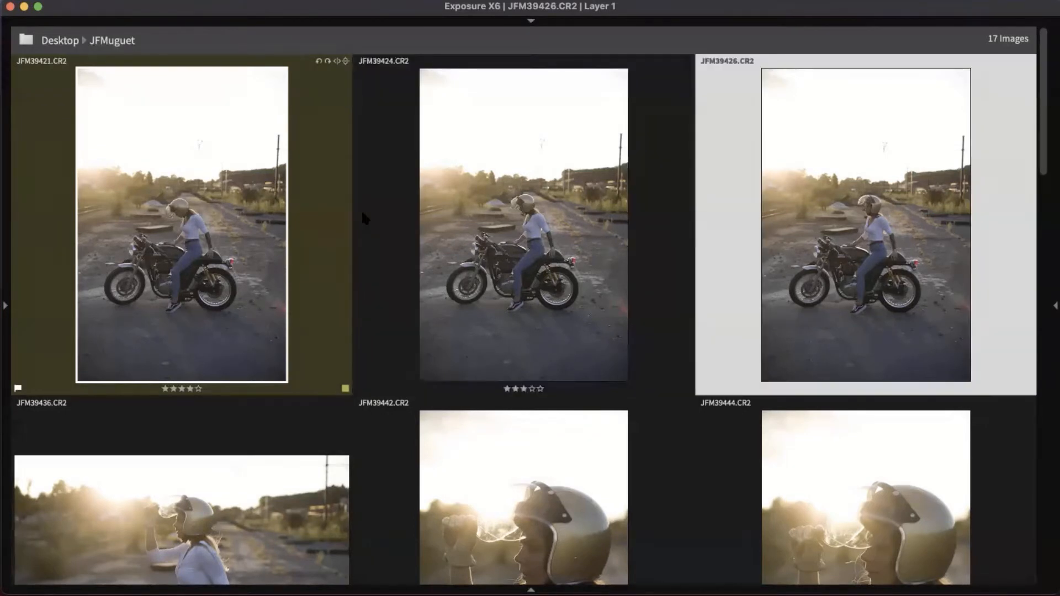
key("8")
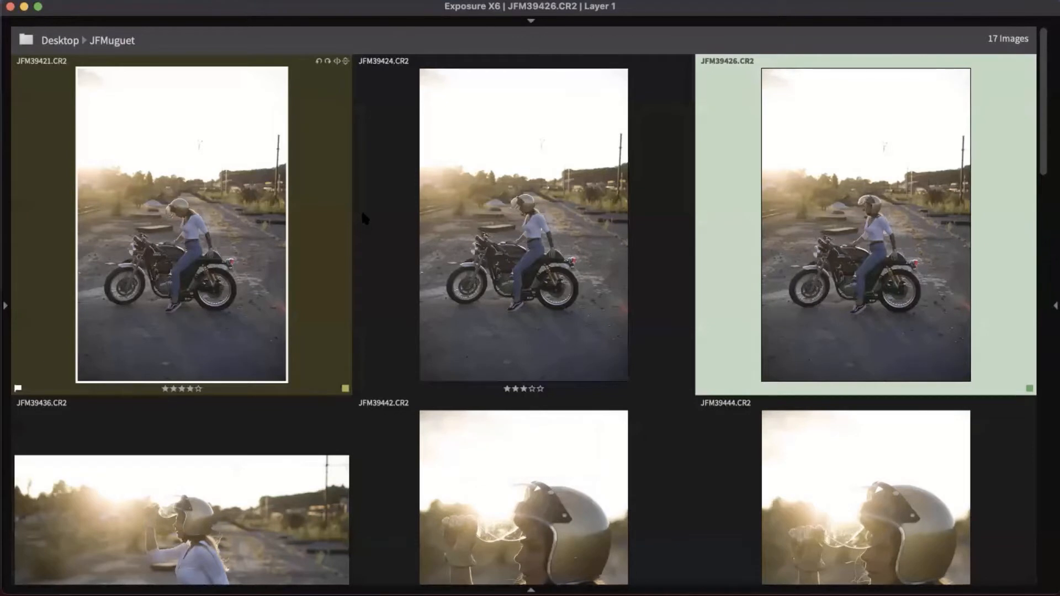
key("p")
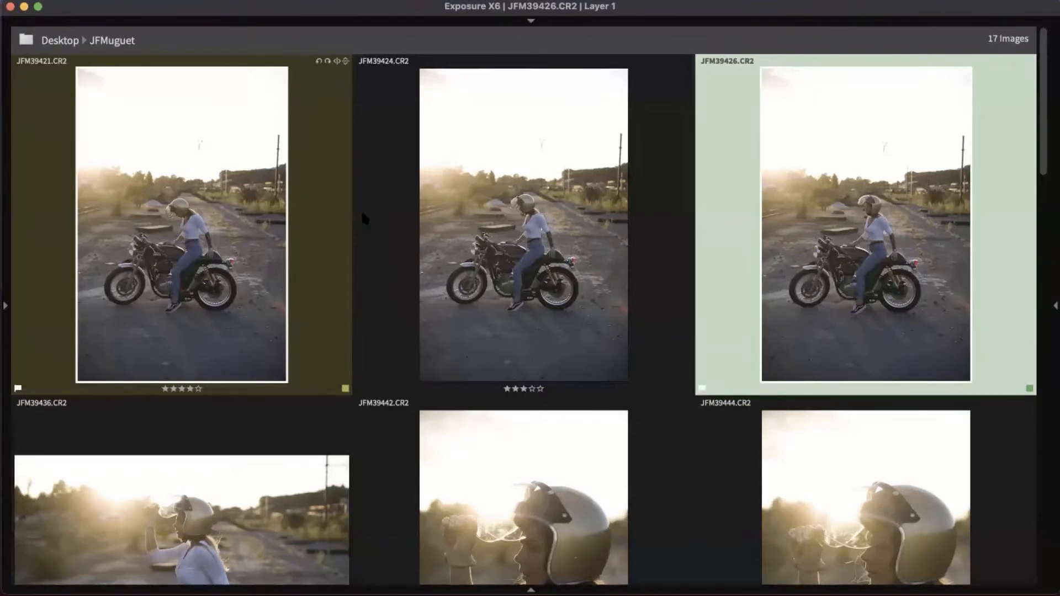
key("u")
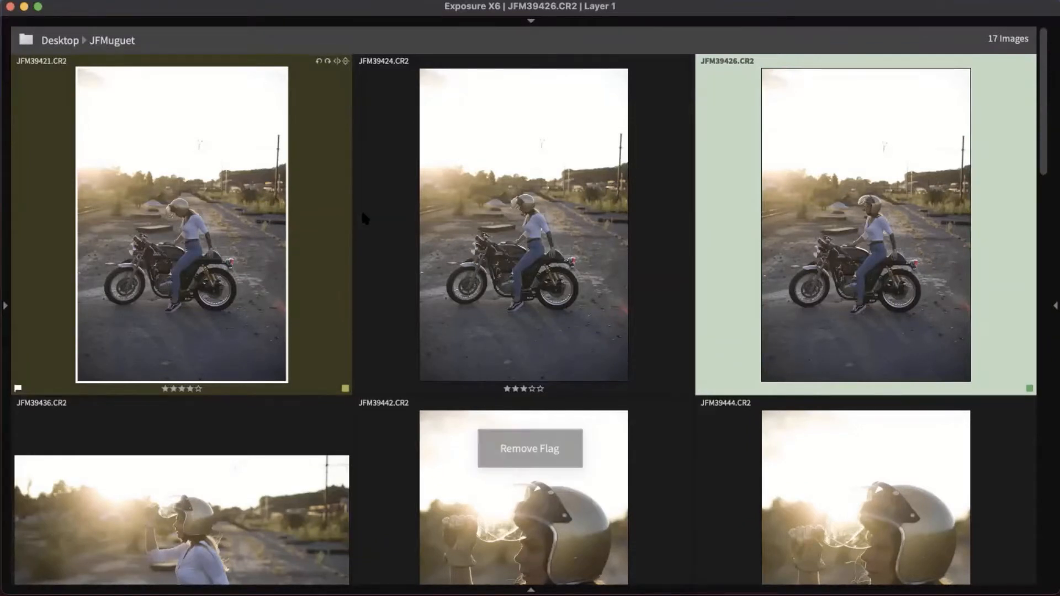
key("x")
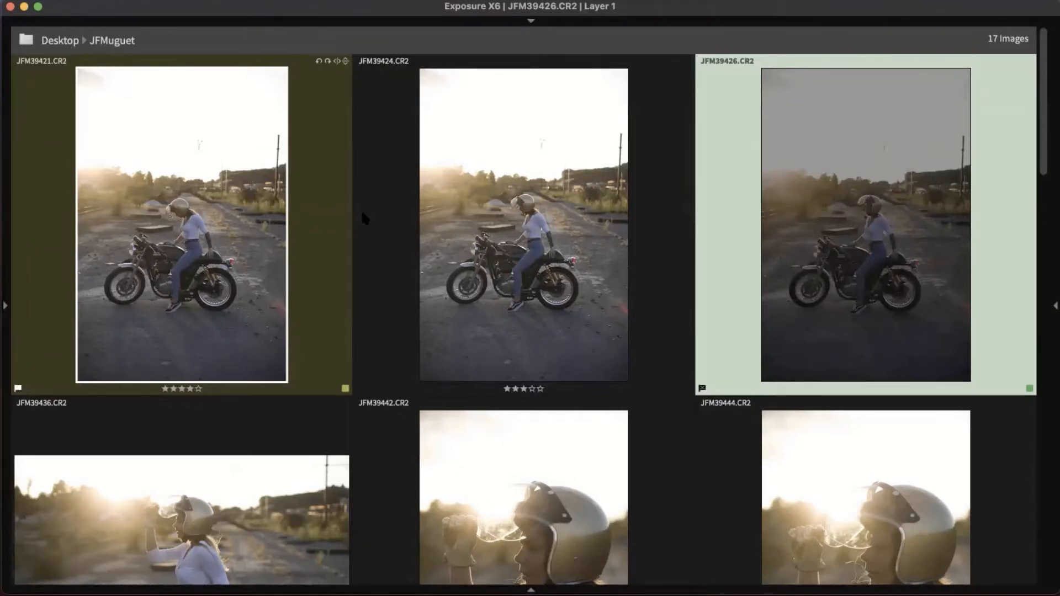
Step: Give photo JFM39436.CR2 a Green color label and a three-star rating
key("Right")
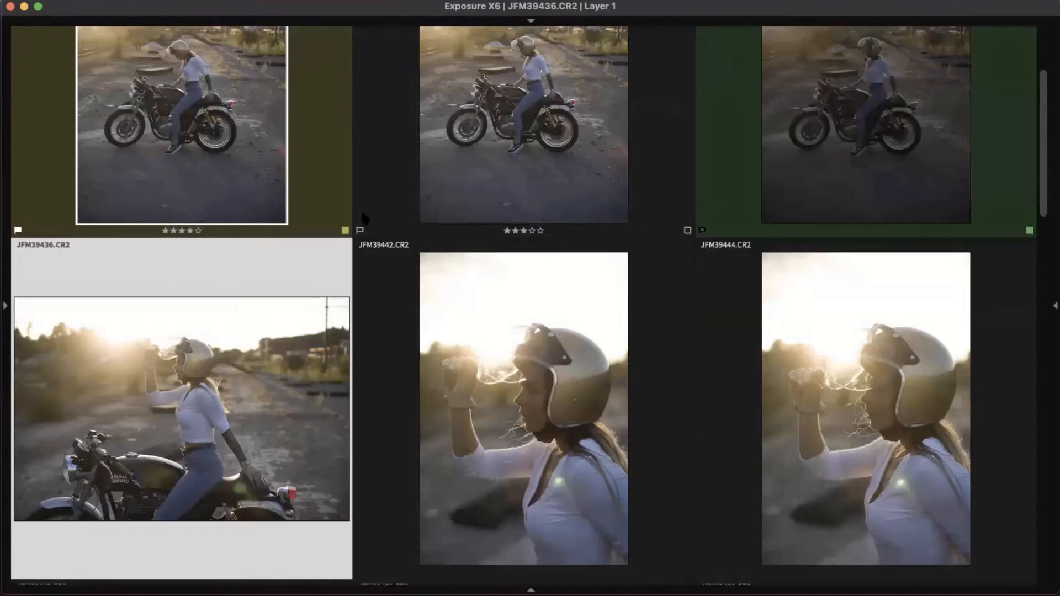
key("8")
key("3")
Step: Give both JFM39442.CR2 and JFM39444.CR2 a two-star rating and a Blue color label
key("Right")
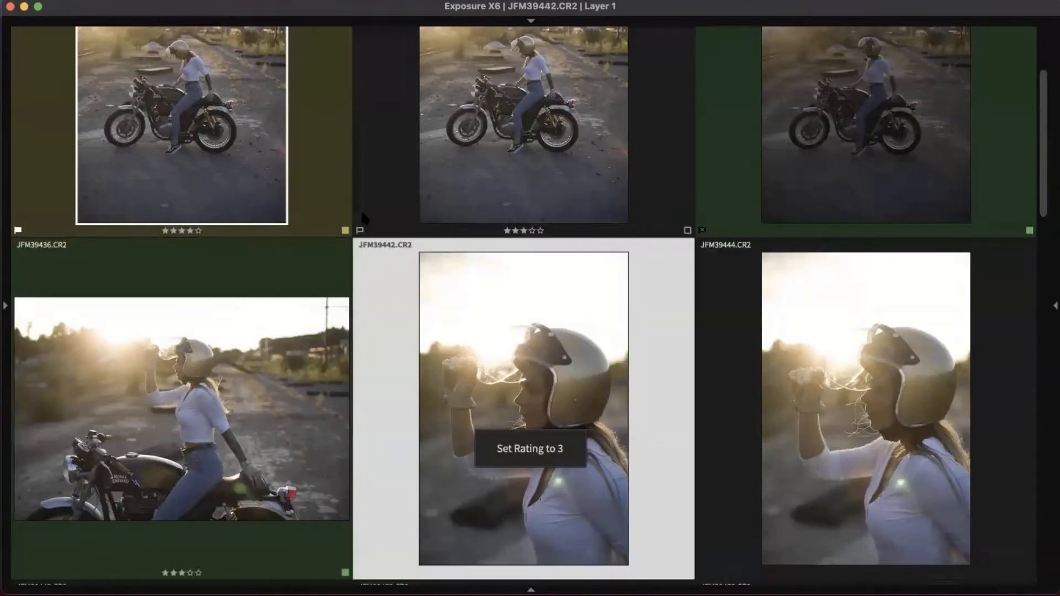
key("2")
key("9")
key("Right")
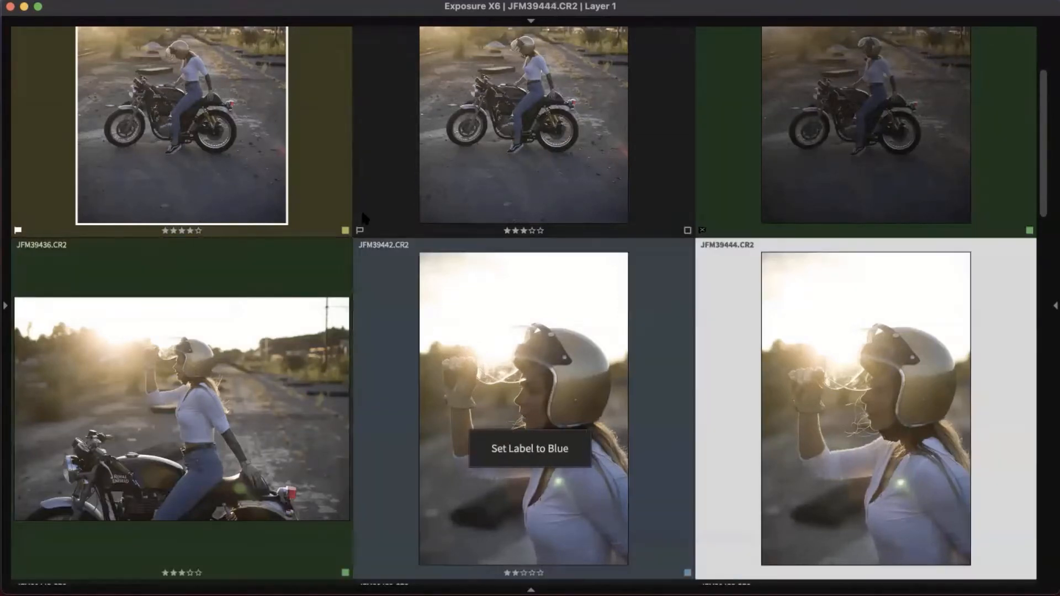
key("9")
key("2")
Step: Rate JFM39445.CR2 three stars, JFM39453.CR2 four stars and JFM39455.CR2 two stars
key("Right")
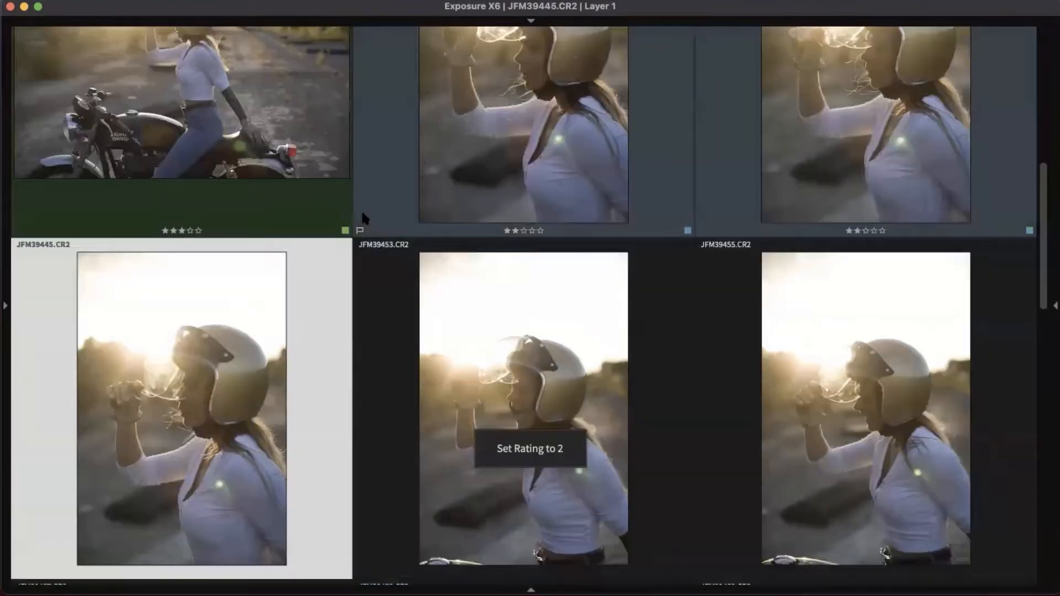
key("3")
key("Right")
key("4")
key("Right")
key("2")
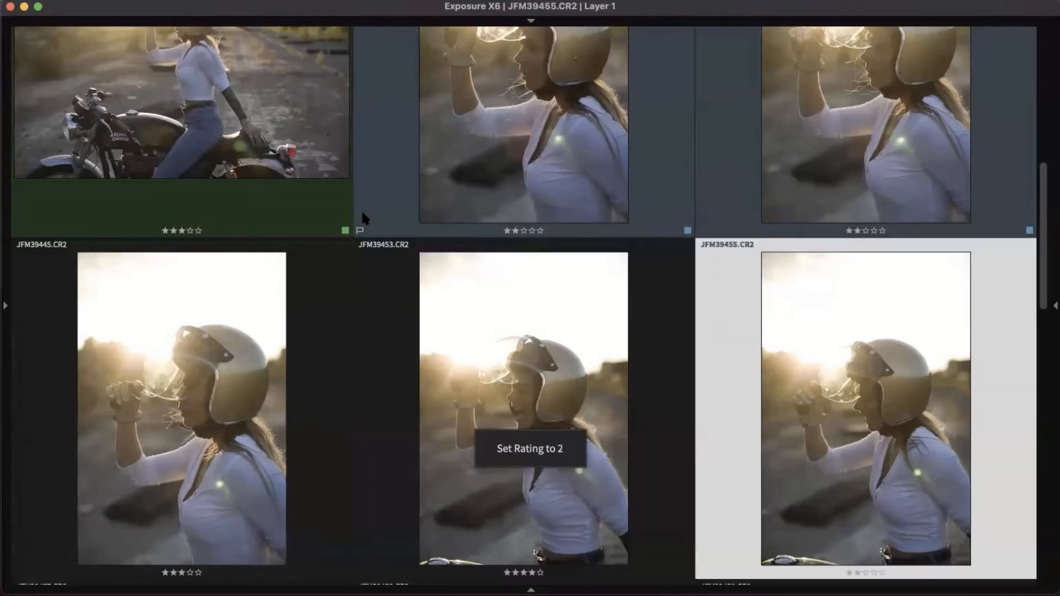
Step: Rate JFM39457.CR2 four stars, JFM39458.CR2 three stars and JFM39459.CR2 two stars
key("Right")
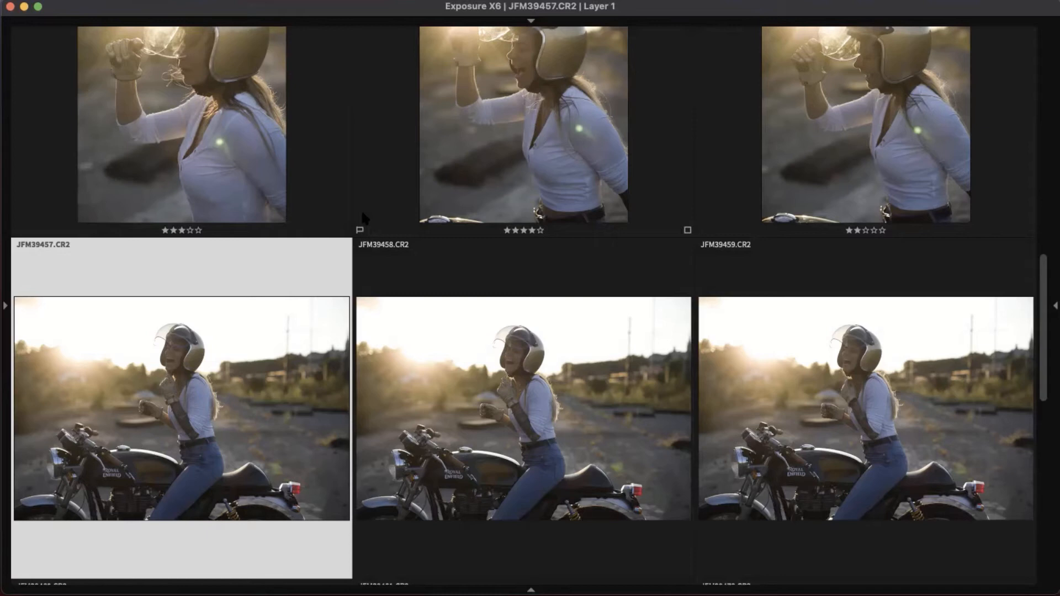
key("4")
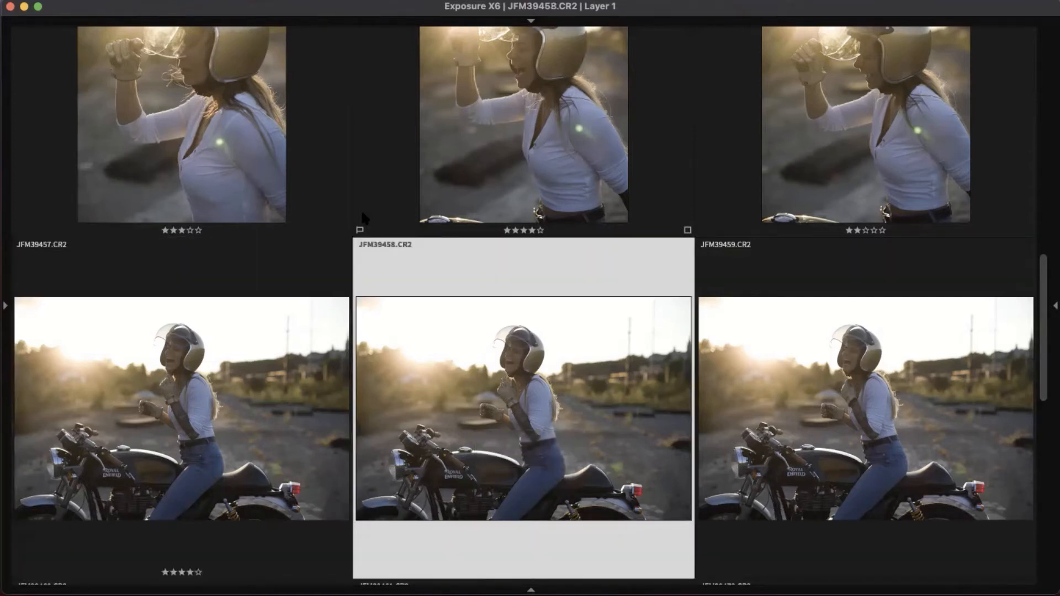
key("3")
key("2")
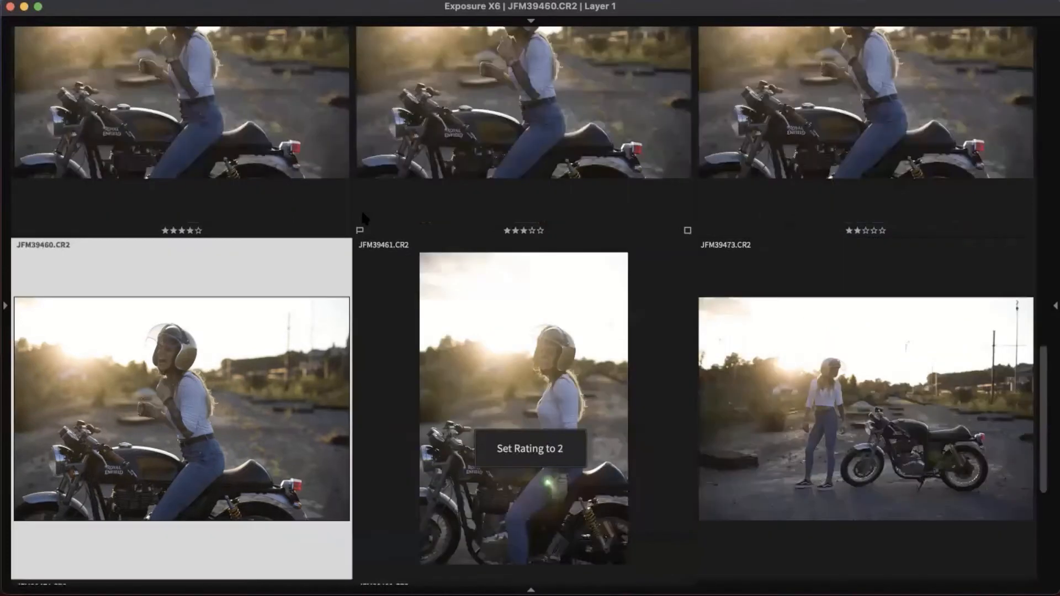
Step: Rate JFM39460.CR2 five stars, JFM39461.CR2 two, JFM39473.CR2 four and JFM39474.CR2 two
key("5")
key("2")
key("4")
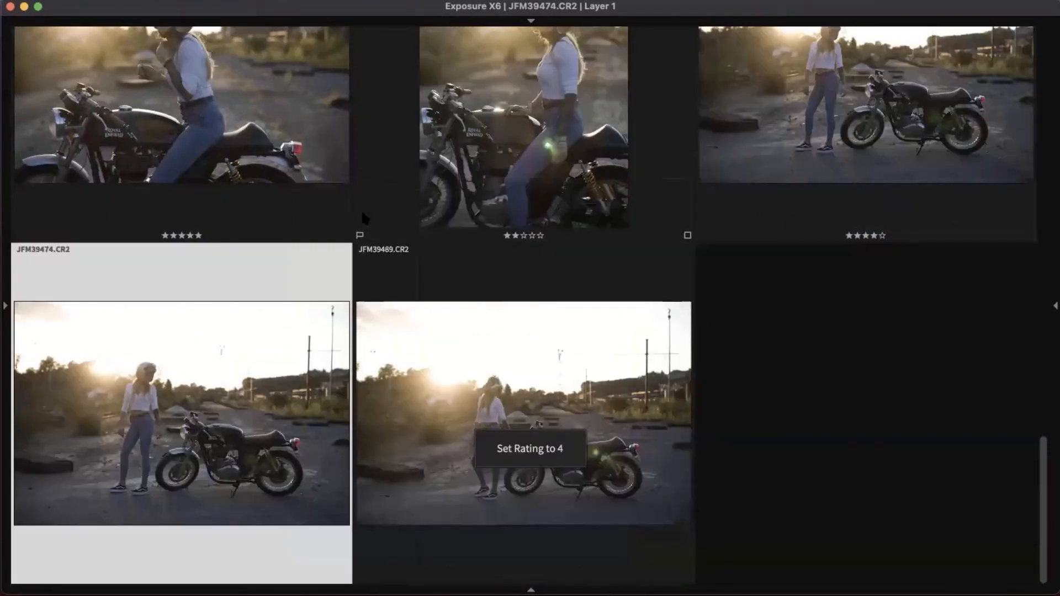
key("2")
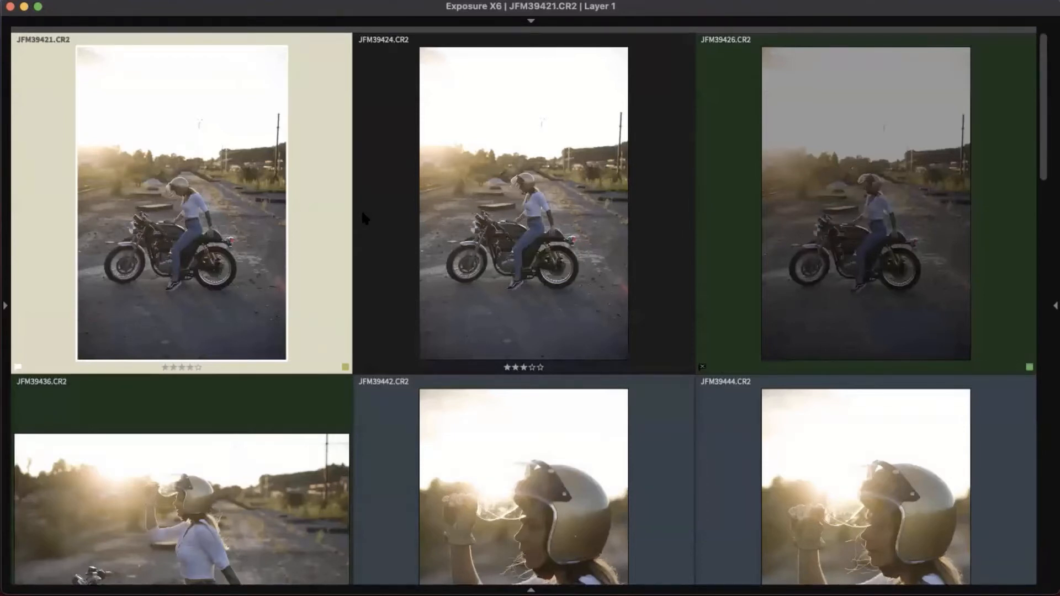
Step: Show the surrounding panels again and filter the folder to Green-labeled photos rated three stars or higher
key("Tab")
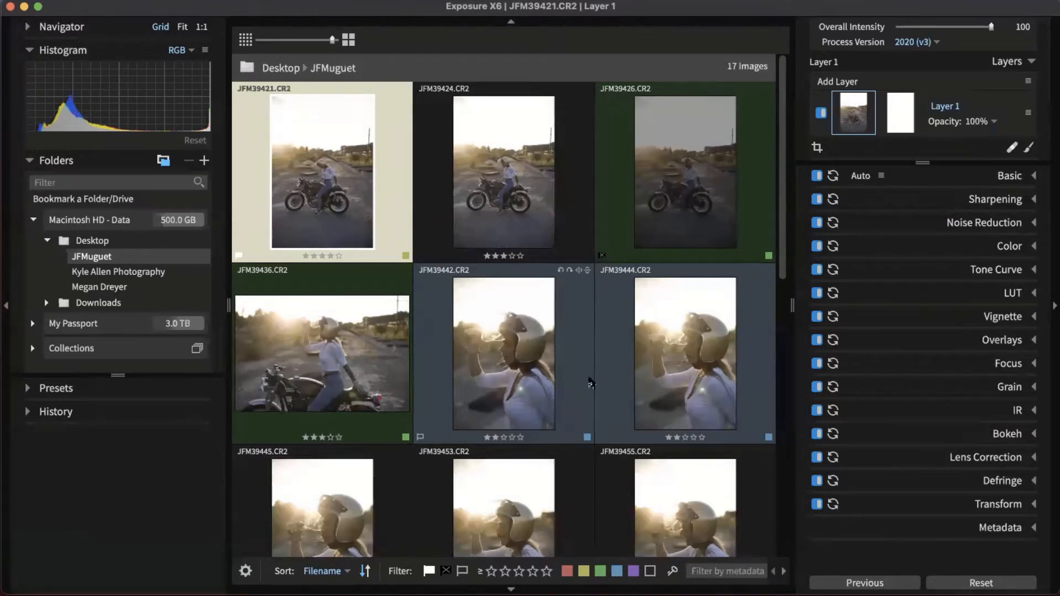
scroll(511, 414, "down", 10)
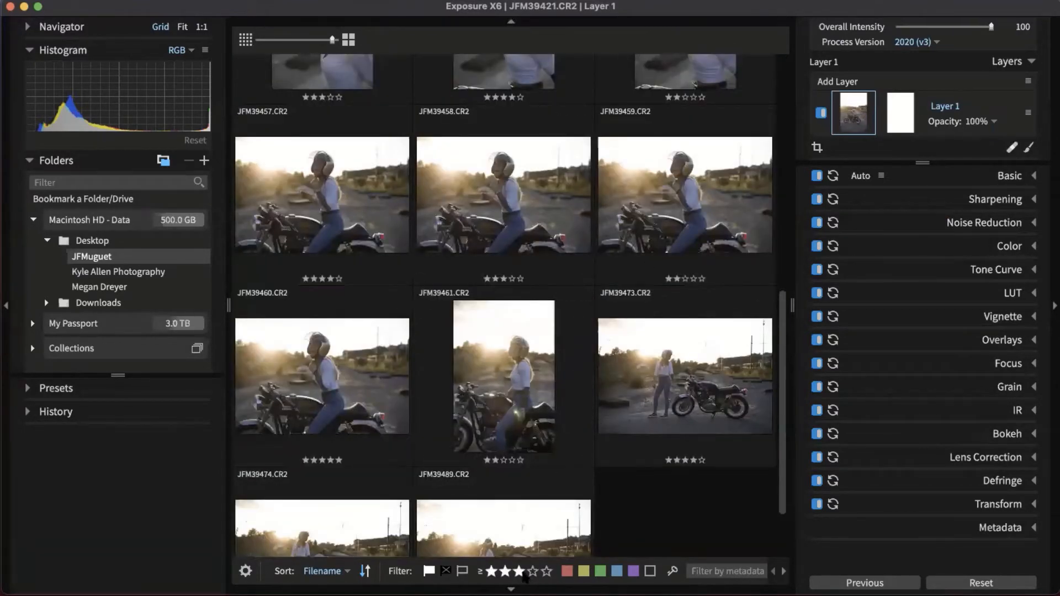
left_click(519, 571)
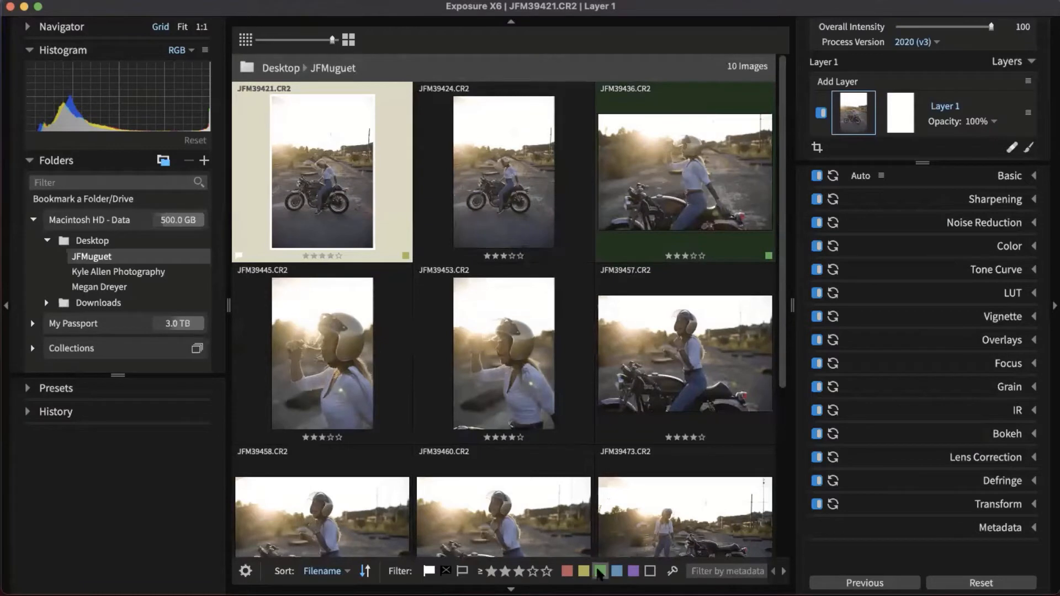
left_click(600, 571)
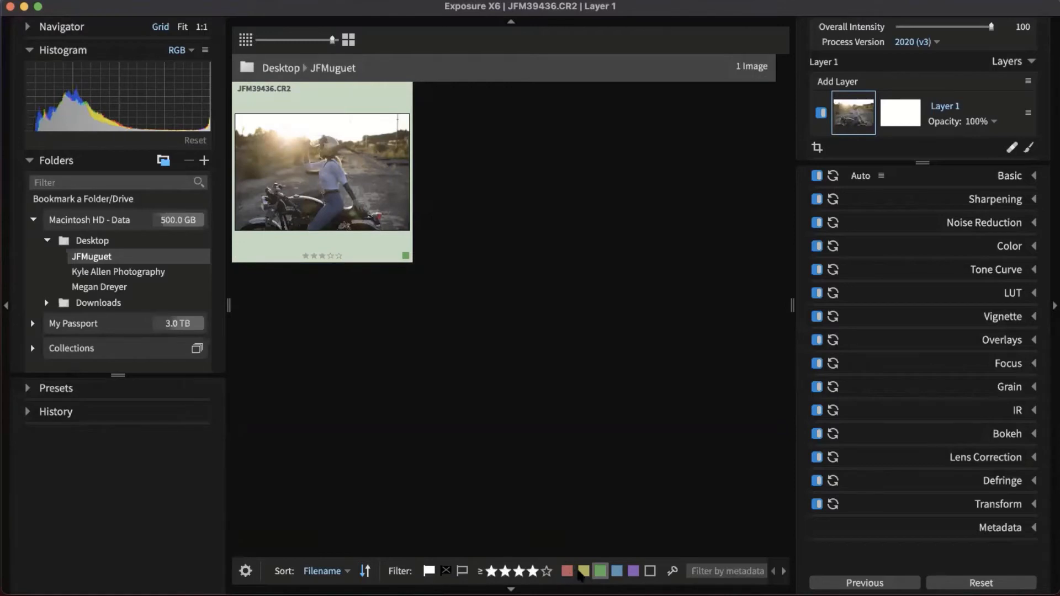
Step: Clear the Green label filter and the three-star rating filter to list the whole folder
right_click(596, 572)
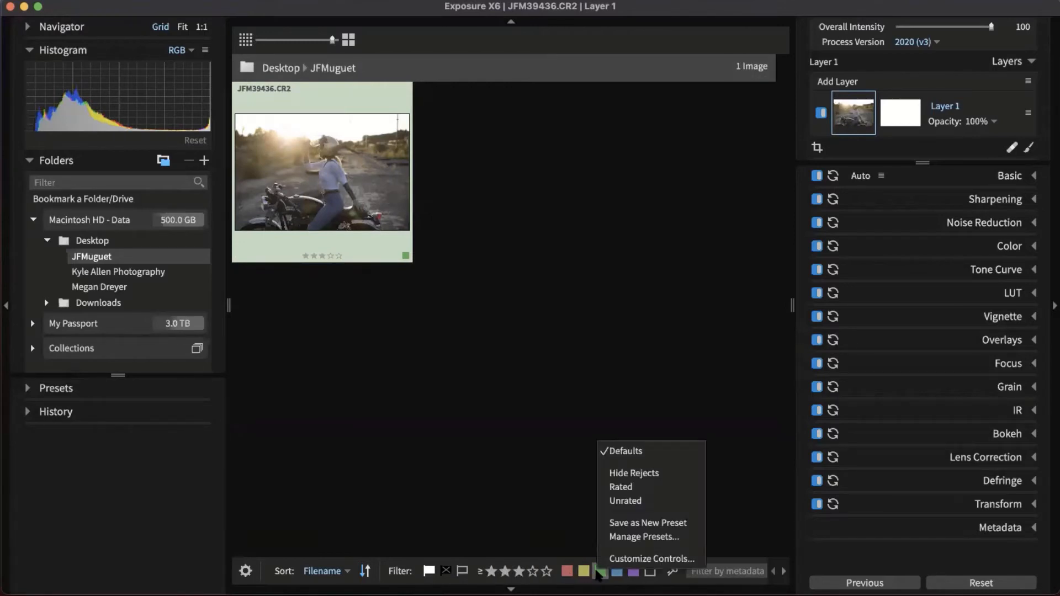
left_click(596, 572)
left_click(600, 572)
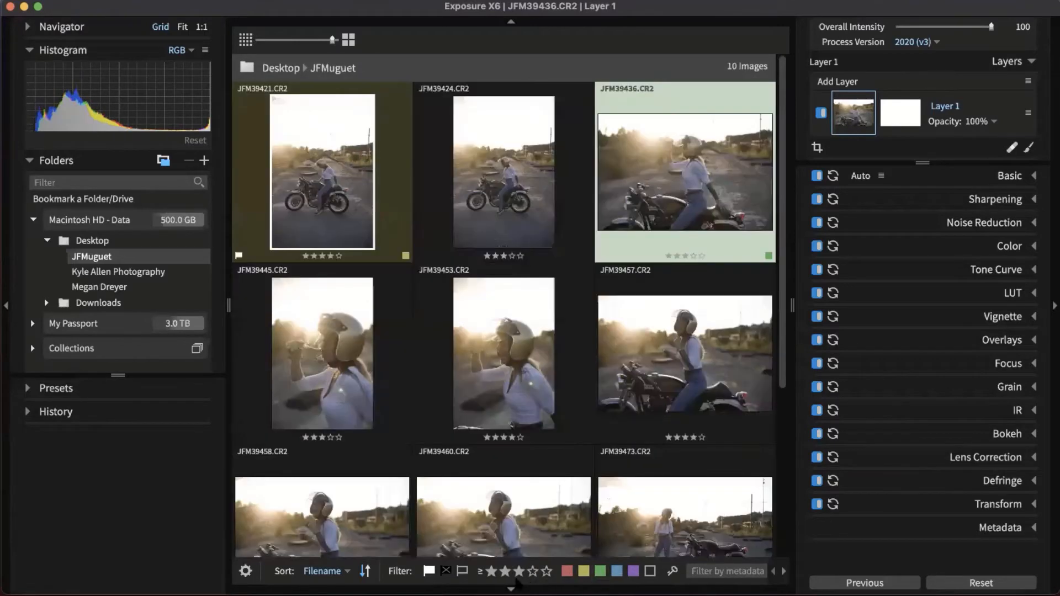
left_click(519, 572)
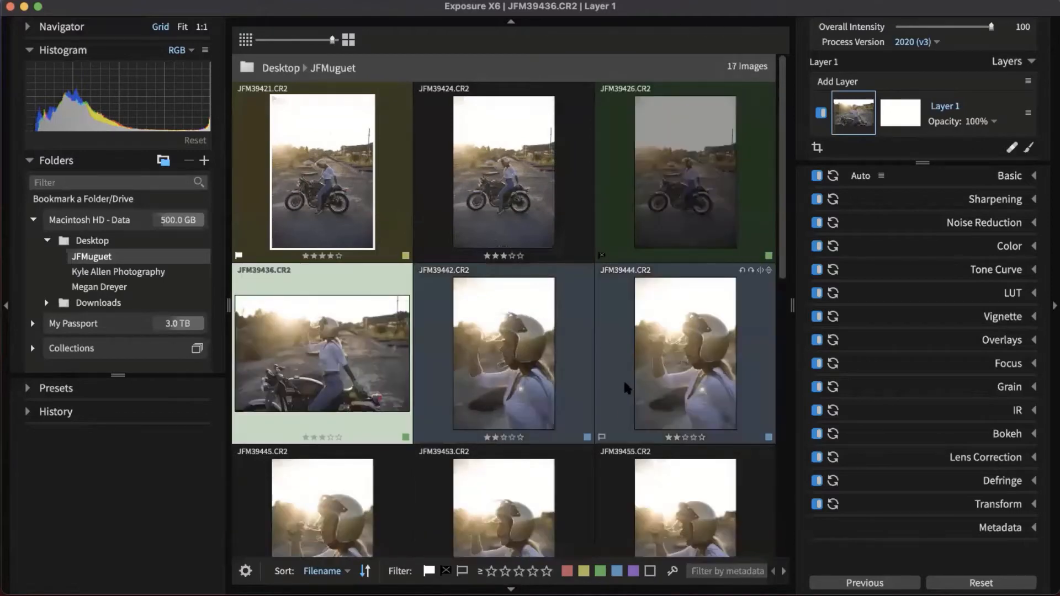
Step: Open the Photography subfolder of portraits on the Desktop and filter its images by the metadata text cr2
scroll(546, 392, "down", 3)
scroll(546, 392, "down", 4)
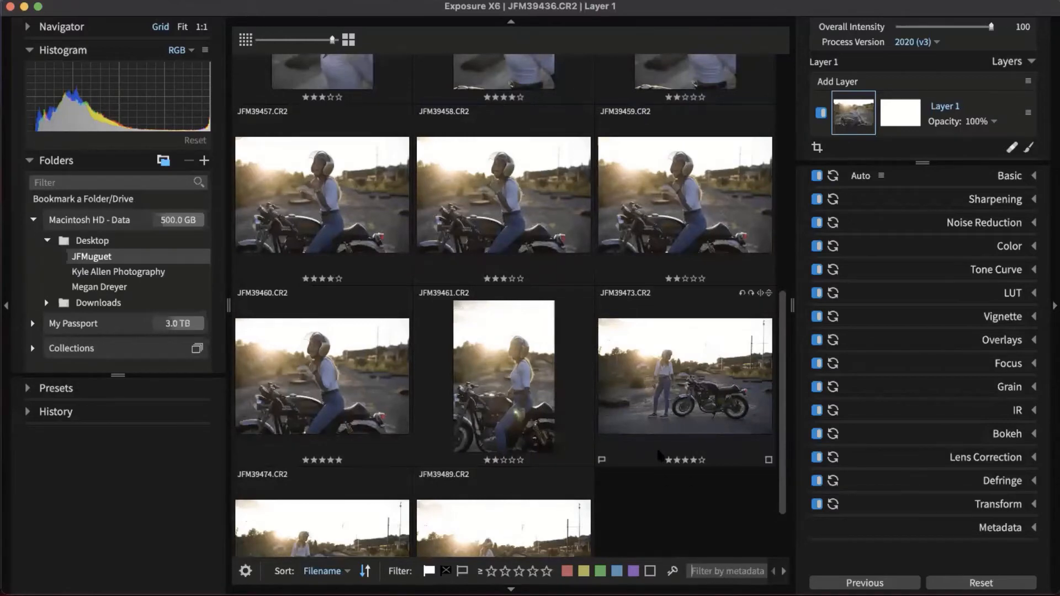
scroll(658, 466, "up", 5)
scroll(658, 465, "up", 2)
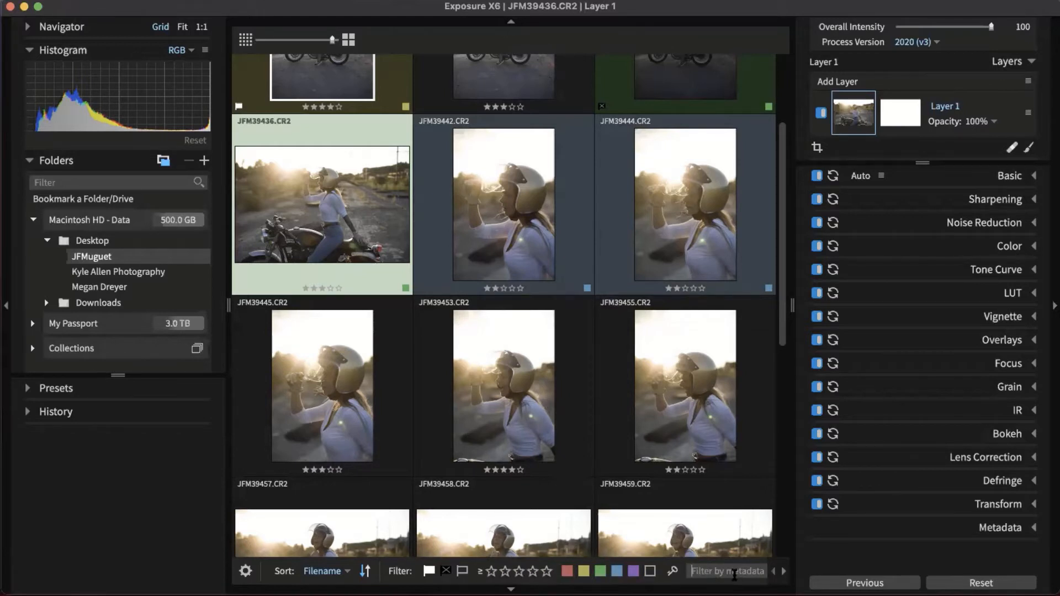
left_click(743, 572)
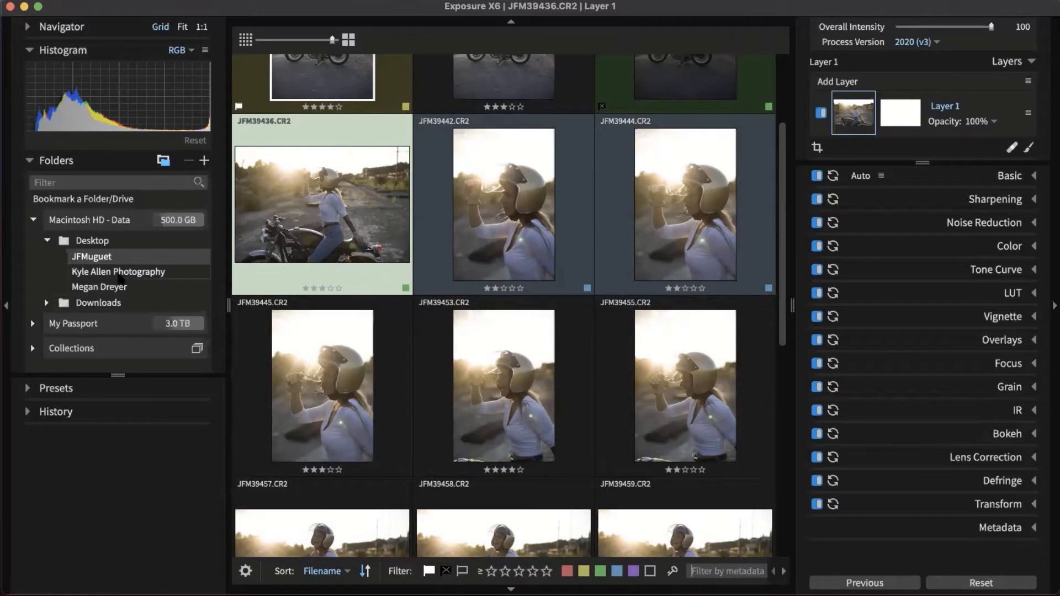
left_click(119, 273)
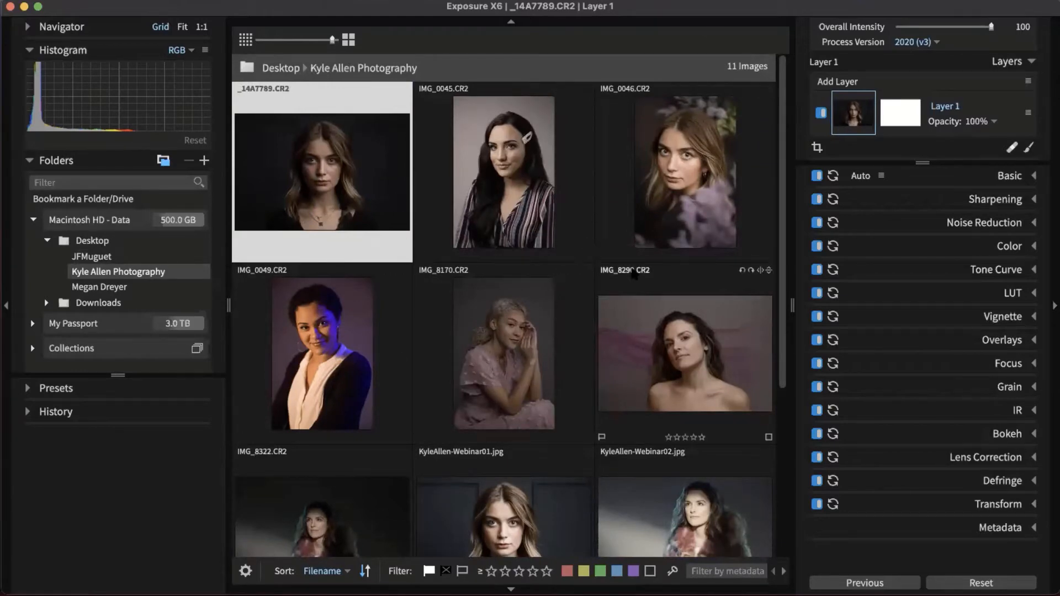
scroll(634, 274, "down", 5)
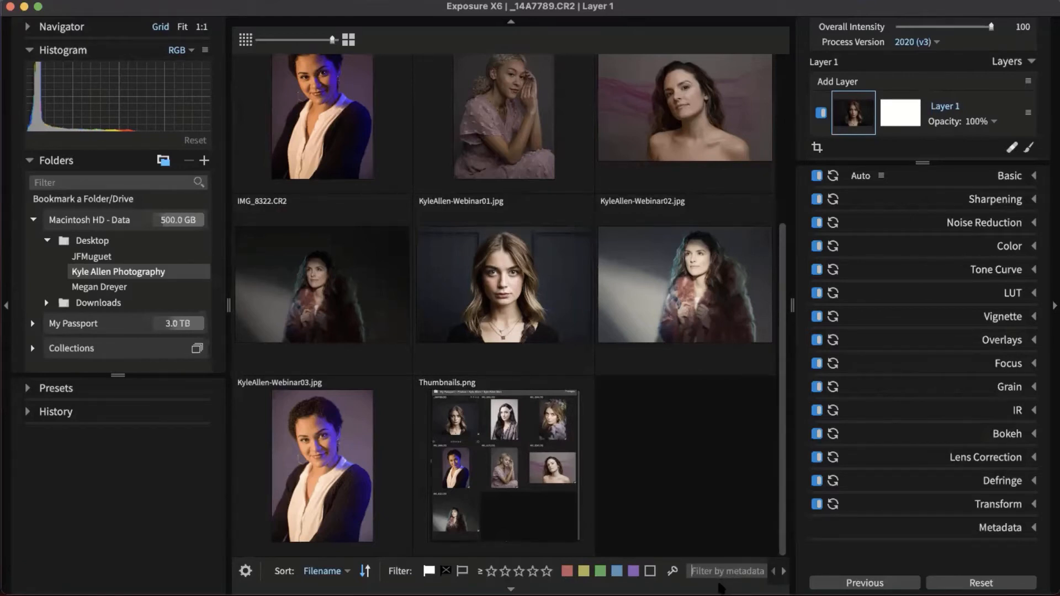
type("cr2")
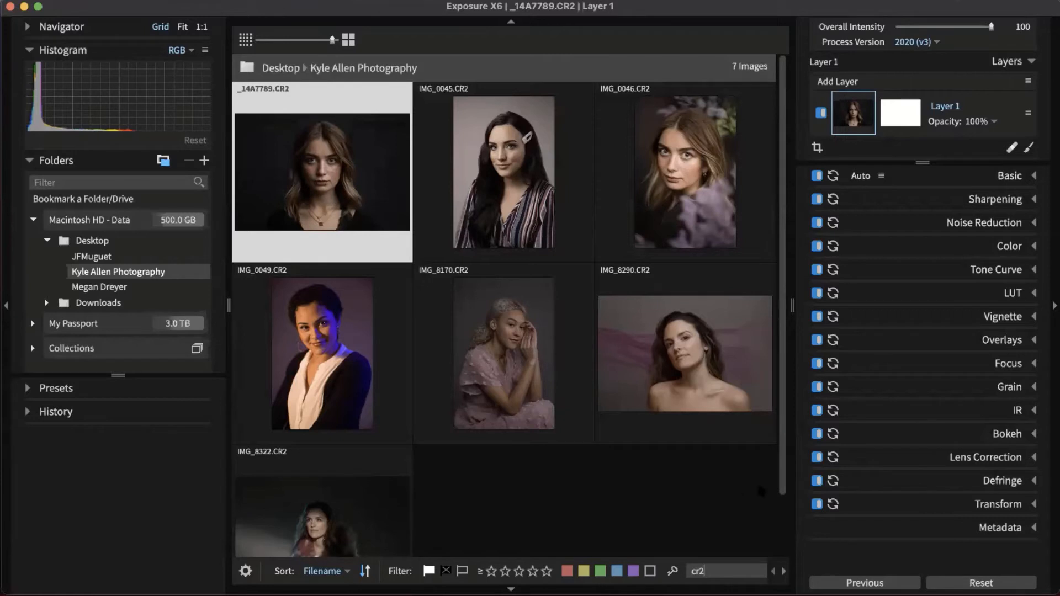
Step: Expand the Lens Correction settings for _14A7789.CR2 and view the available Canon lens models
left_click(999, 461)
scroll(912, 376, "down", 4)
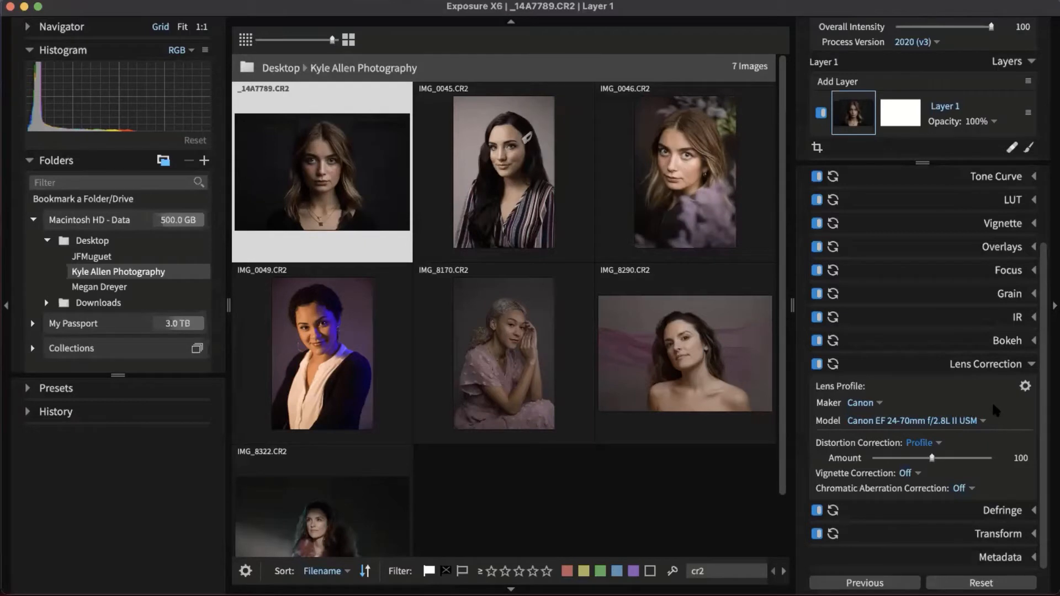
left_click(970, 421)
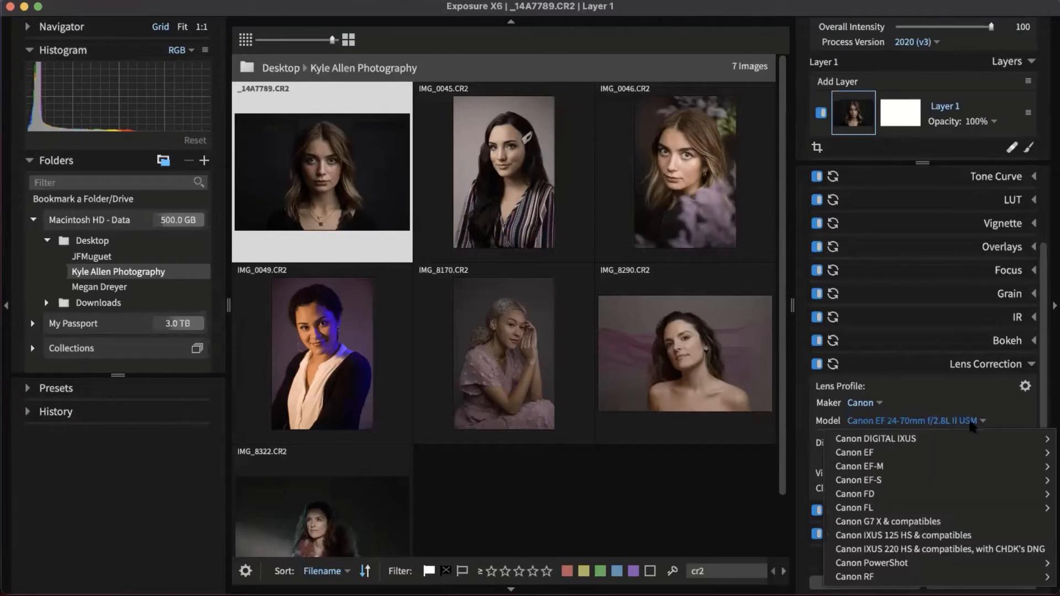
left_click(973, 422)
Step: Try Manual distortion correction on _14A7789.CR2, set it back to Profile, and collapse Lens Correction
left_click(931, 448)
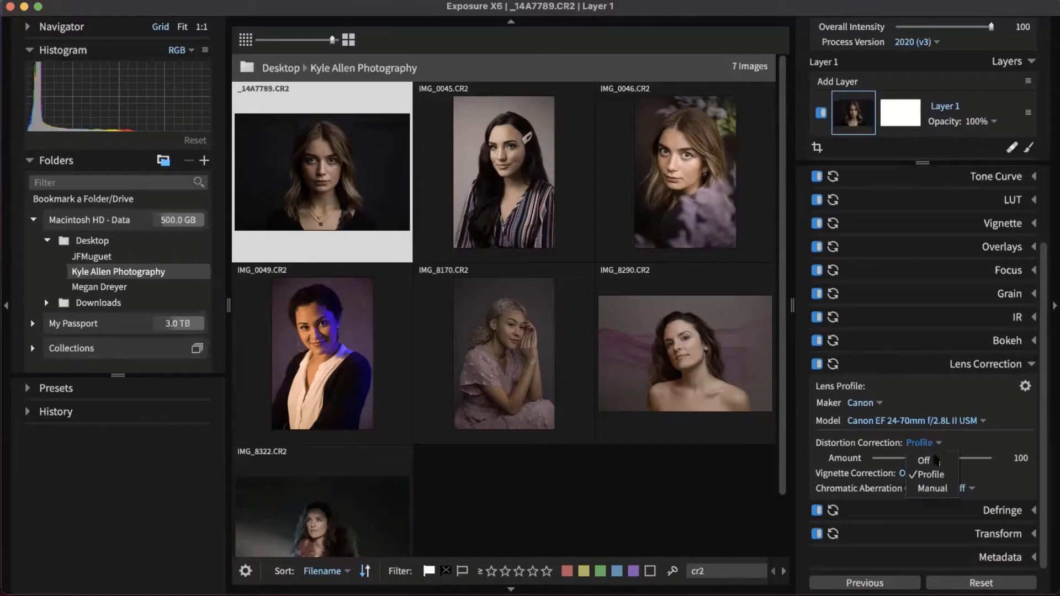
left_click(932, 461)
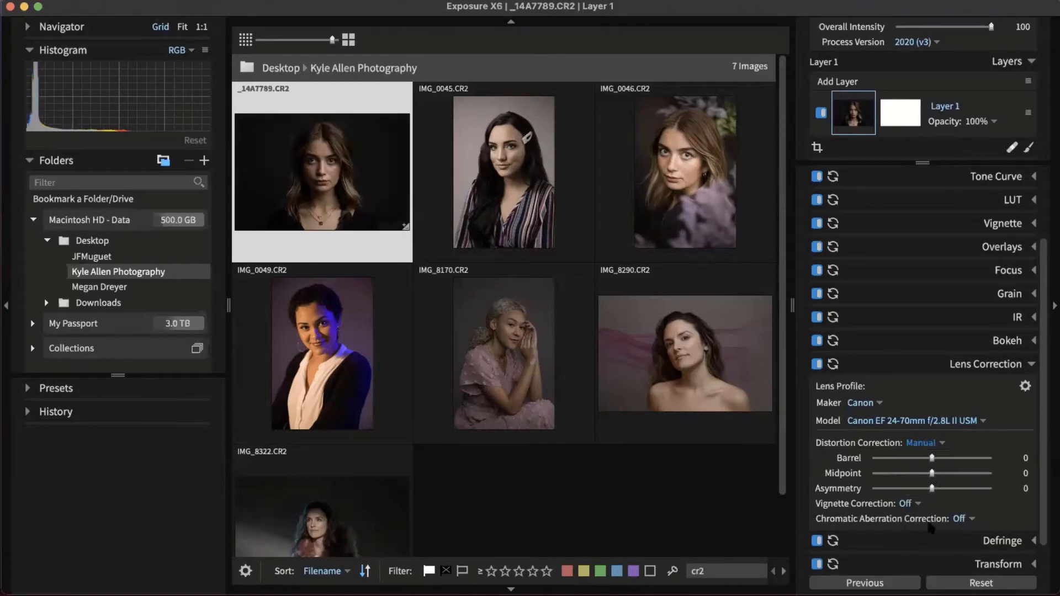
left_click(926, 442)
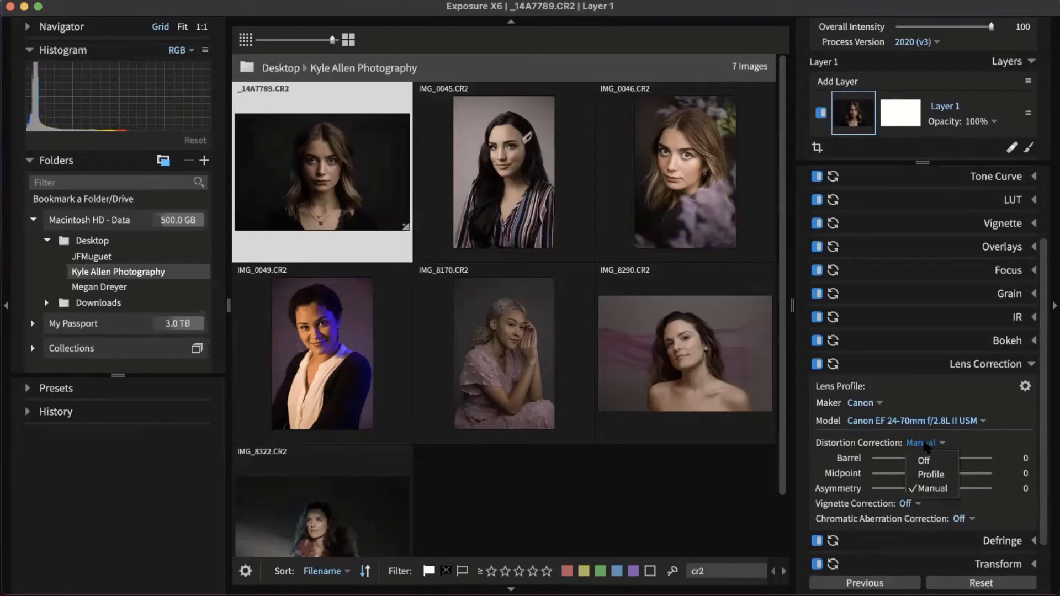
left_click(933, 484)
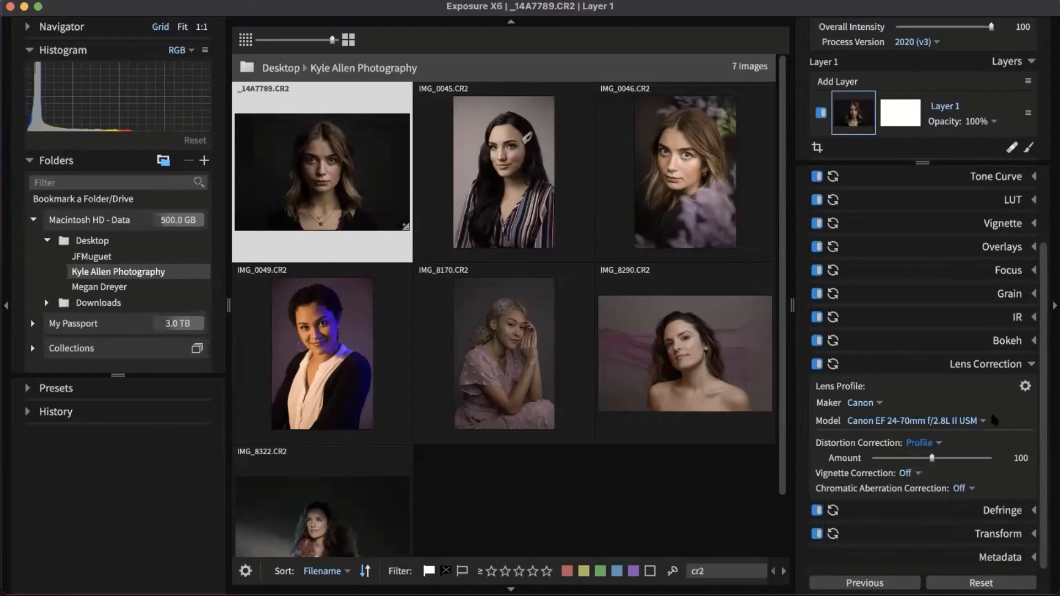
left_click(997, 369)
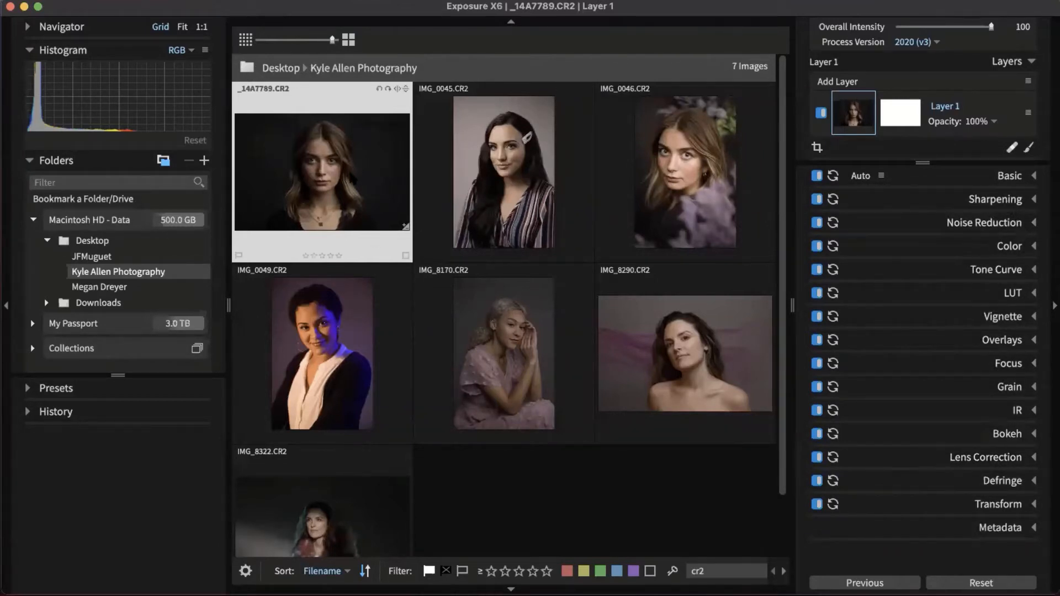
Step: Open IMG_0046.CR2 at 1:1 on the eyes and set its Sharpening Amount to 99
left_click(668, 165)
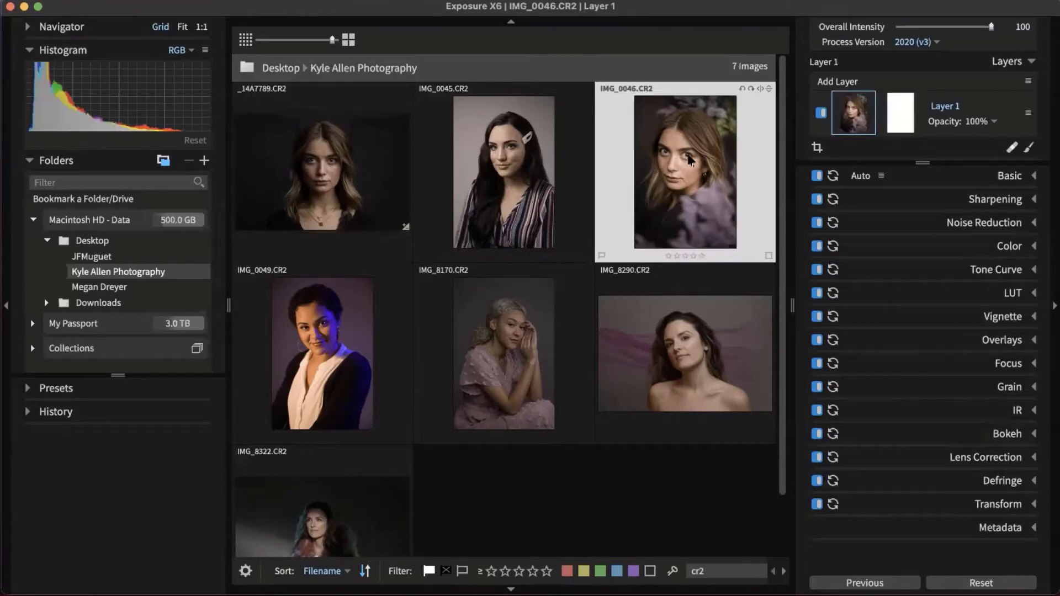
double_click(684, 161)
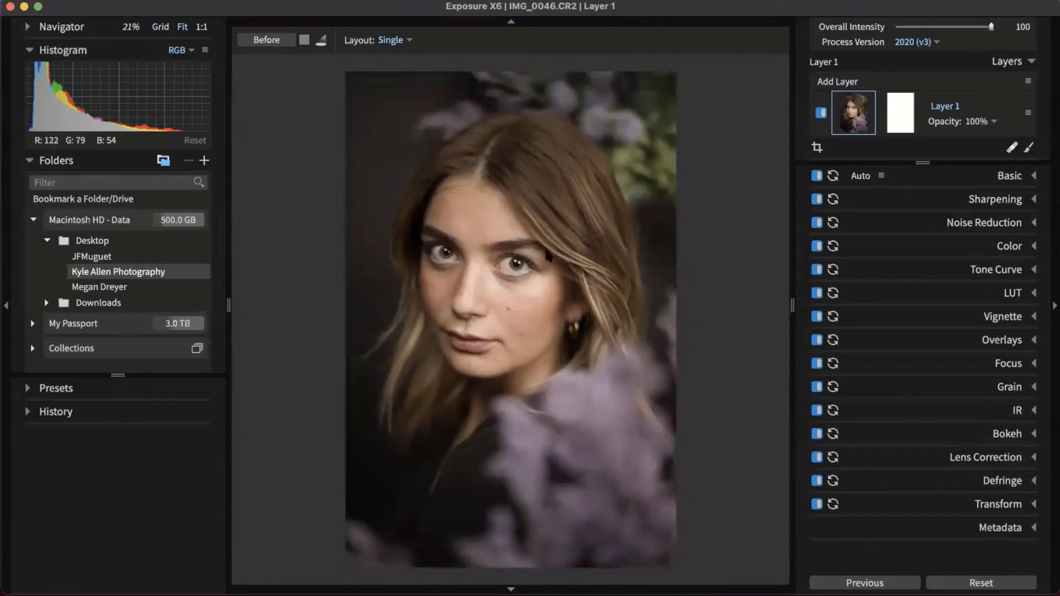
left_click(203, 27)
left_click_drag(404, 288, 622, 386)
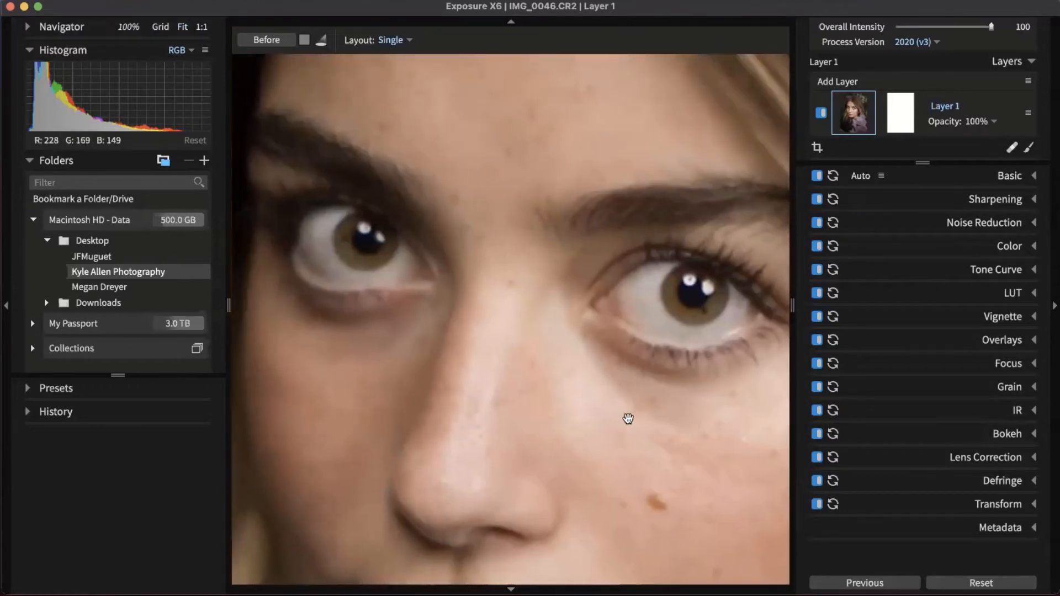
left_click_drag(689, 420, 647, 432)
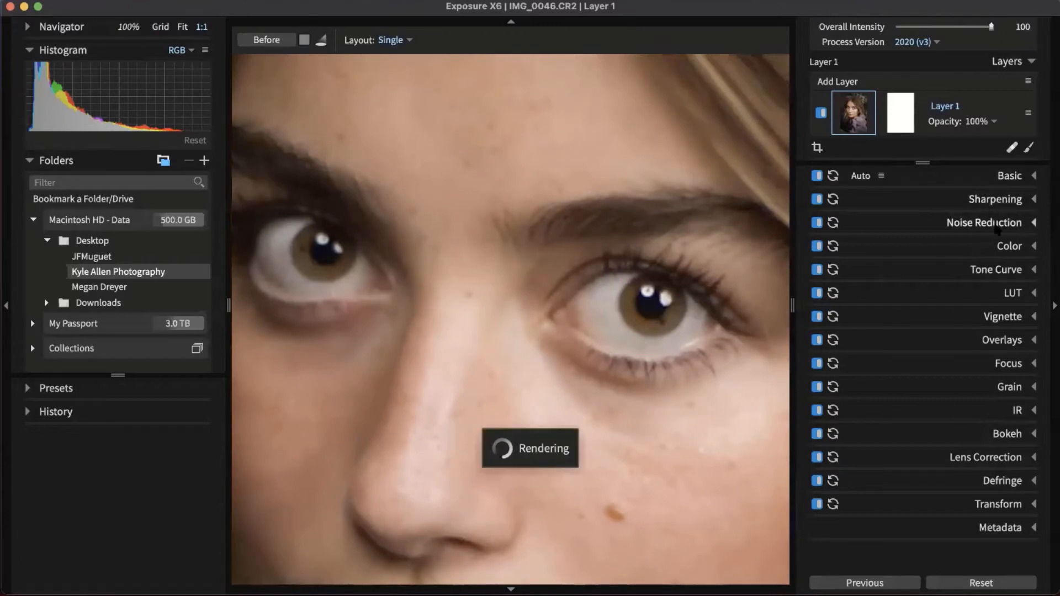
left_click(999, 199)
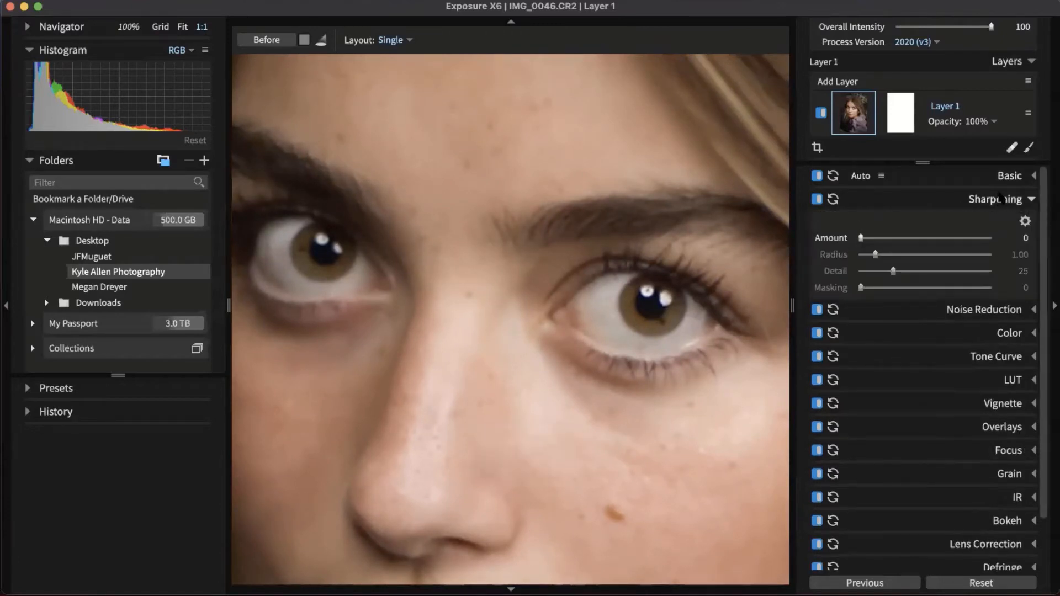
left_click_drag(860, 238, 946, 241)
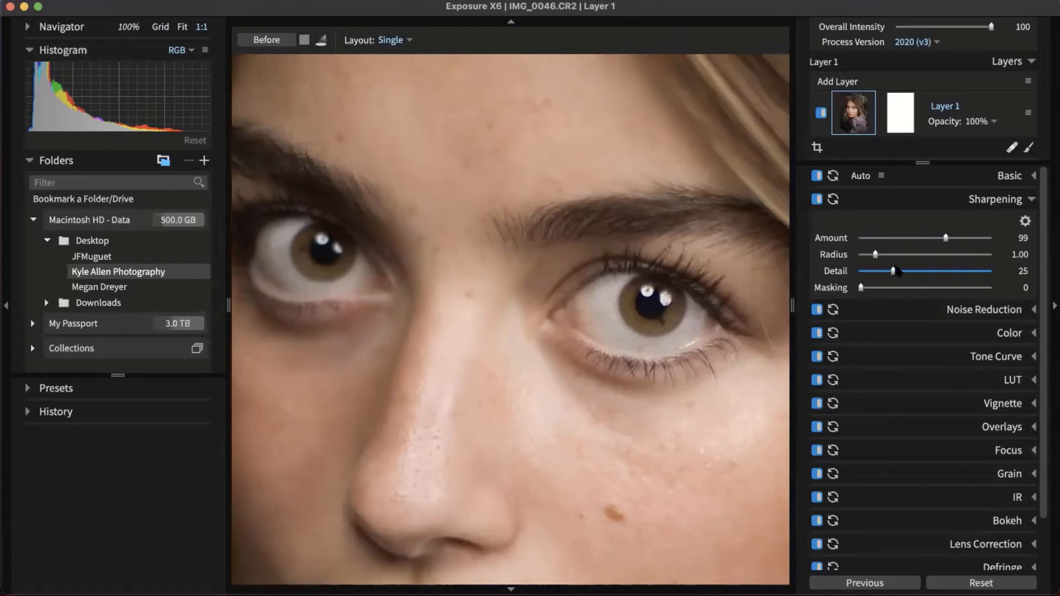
Step: Try a Sharpening Radius of 5.00 and examine its effect on the eyes and skin
left_click_drag(877, 257, 1007, 259)
double_click(882, 257)
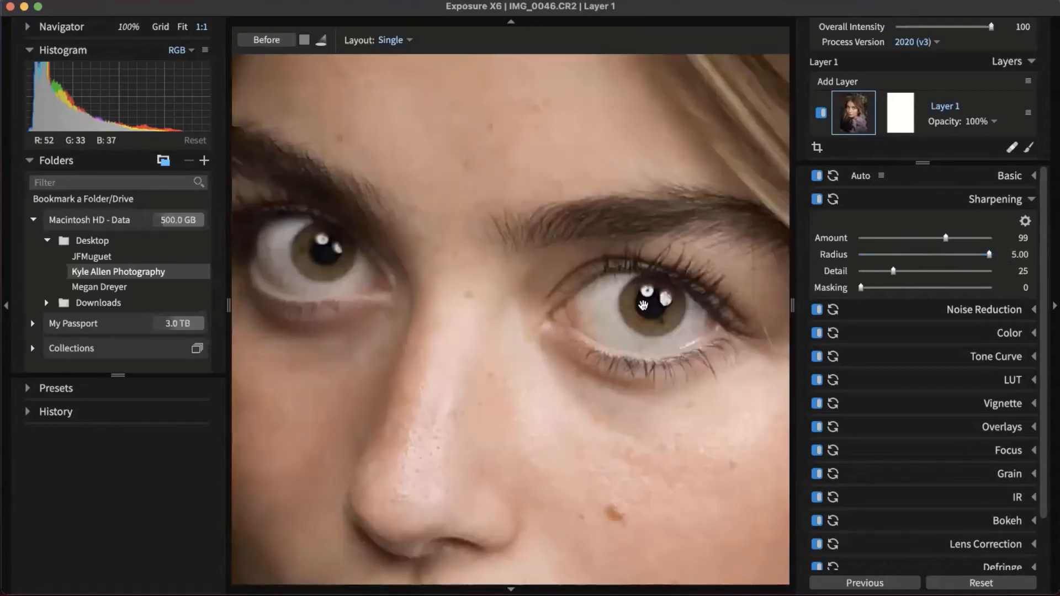
left_click_drag(988, 255, 1003, 258)
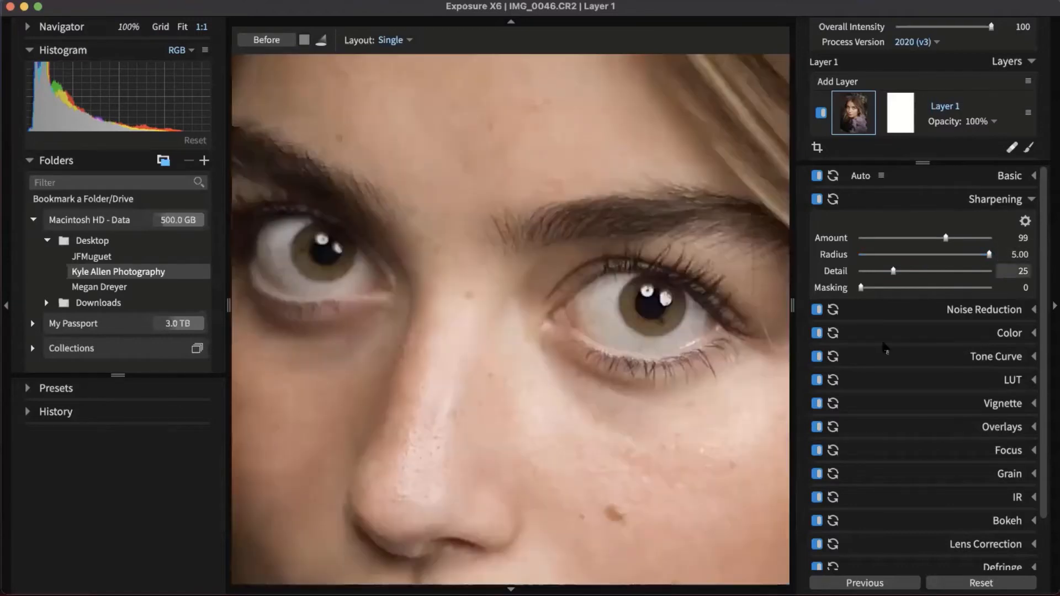
scroll(517, 381, "up", 1)
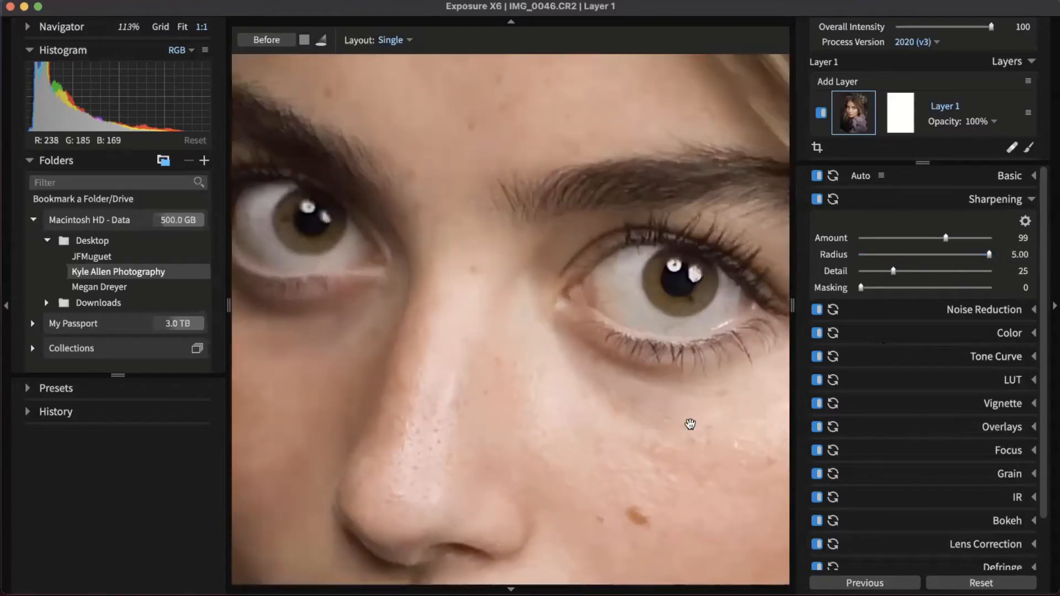
scroll(696, 426, "down", 1)
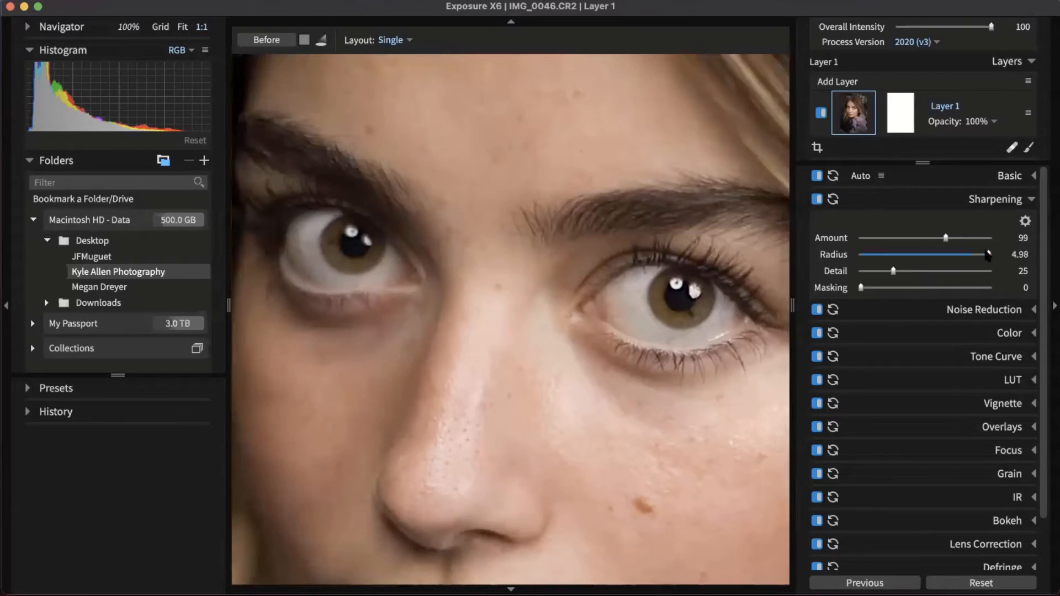
Step: Set the Sharpening Radius to 1.17, Detail to 20 and Masking to 15, and collapse the Sharpening settings
left_click_drag(988, 255, 885, 256)
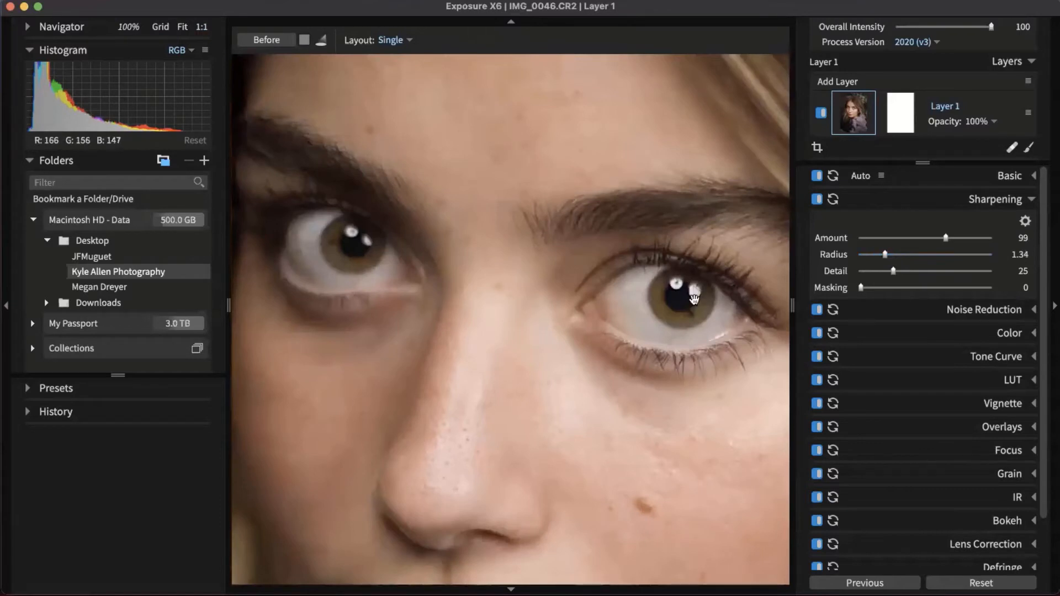
left_click_drag(883, 255, 878, 256)
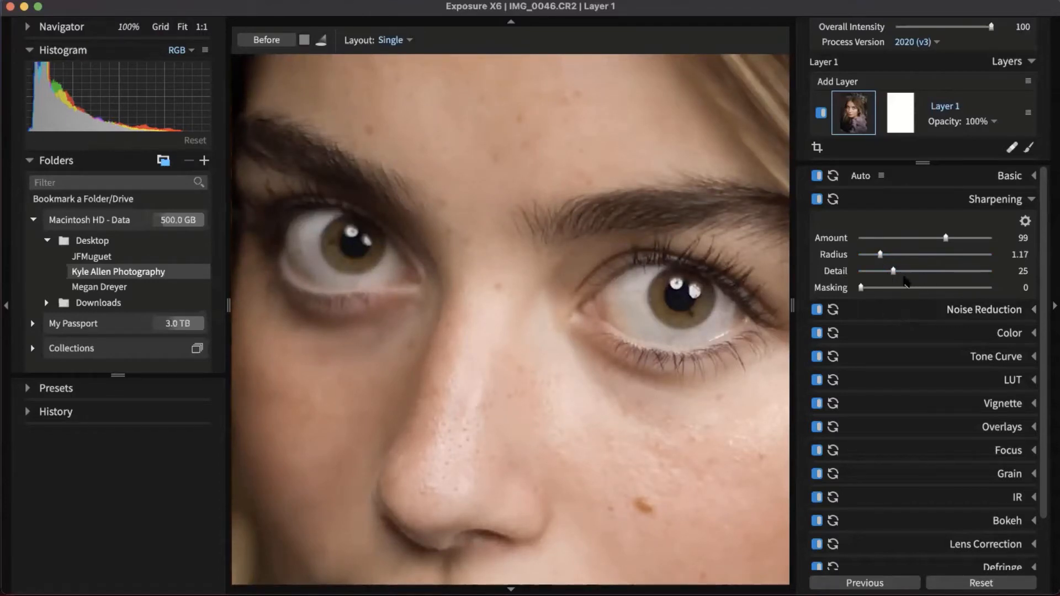
left_click_drag(892, 271, 886, 271)
left_click_drag(861, 287, 881, 290)
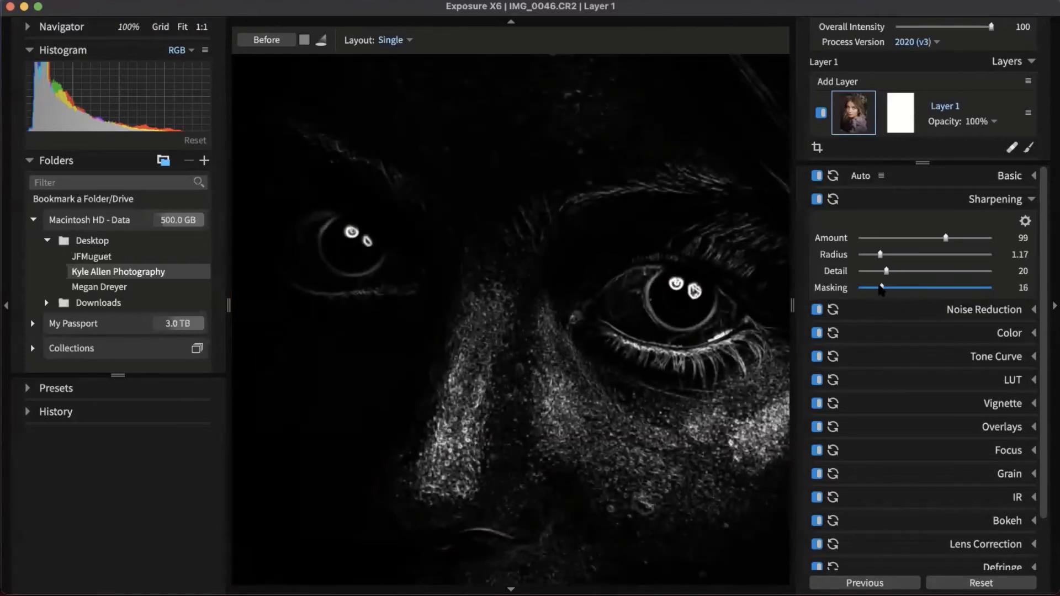
left_click_drag(881, 291, 880, 290)
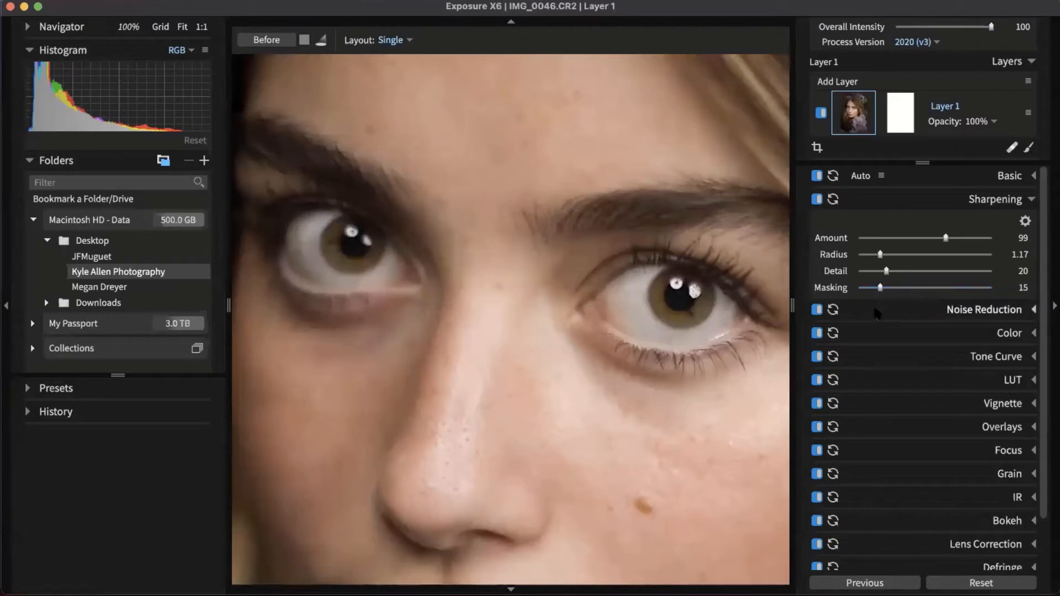
left_click(1000, 202)
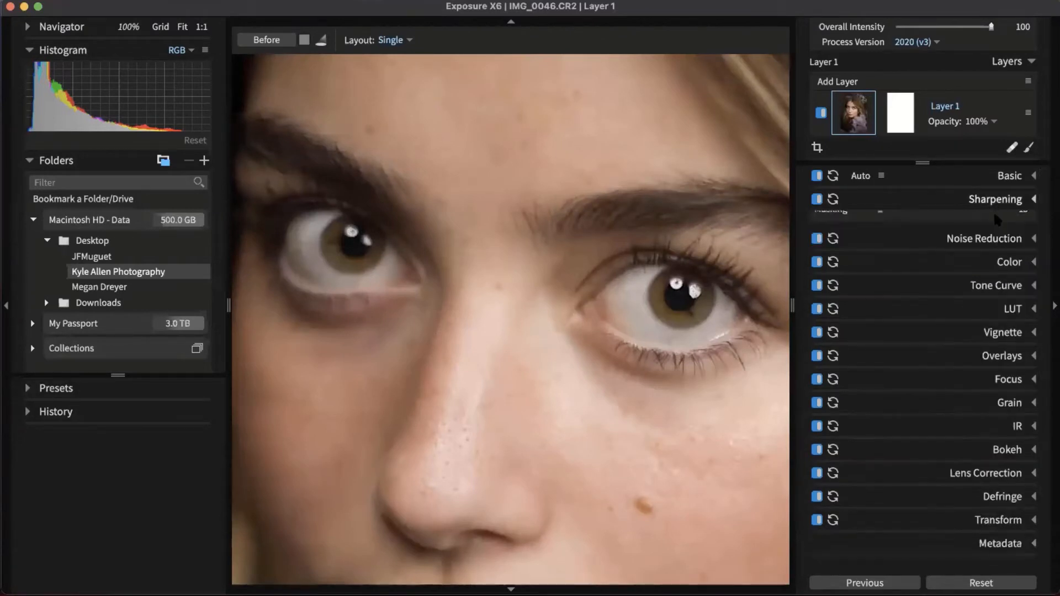
Step: Expand the Noise Reduction settings and examine the portrait's dark shadow areas at 1:1 for noise
left_click(992, 223)
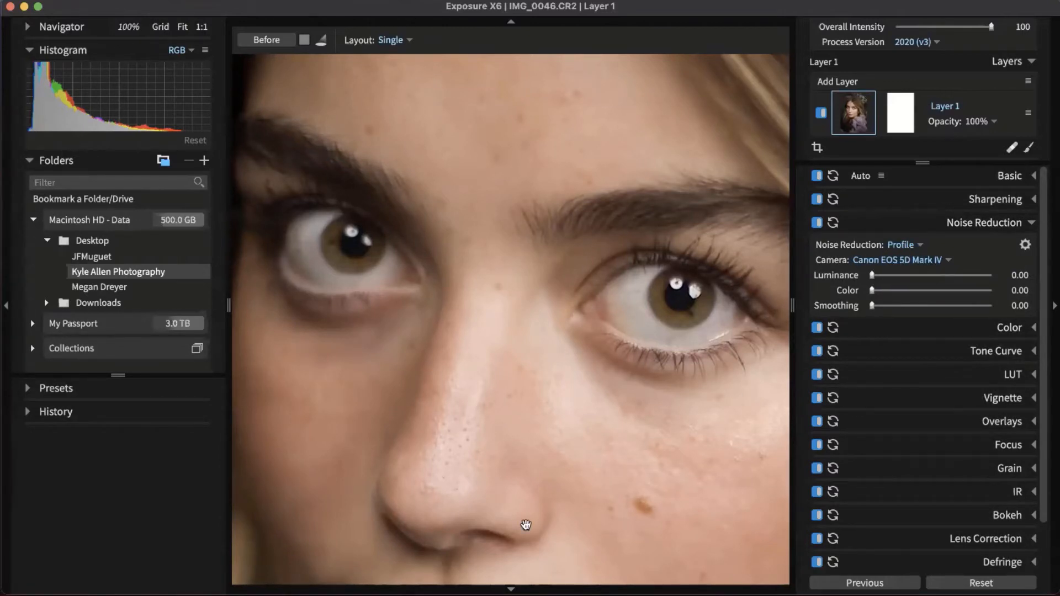
left_click(540, 490)
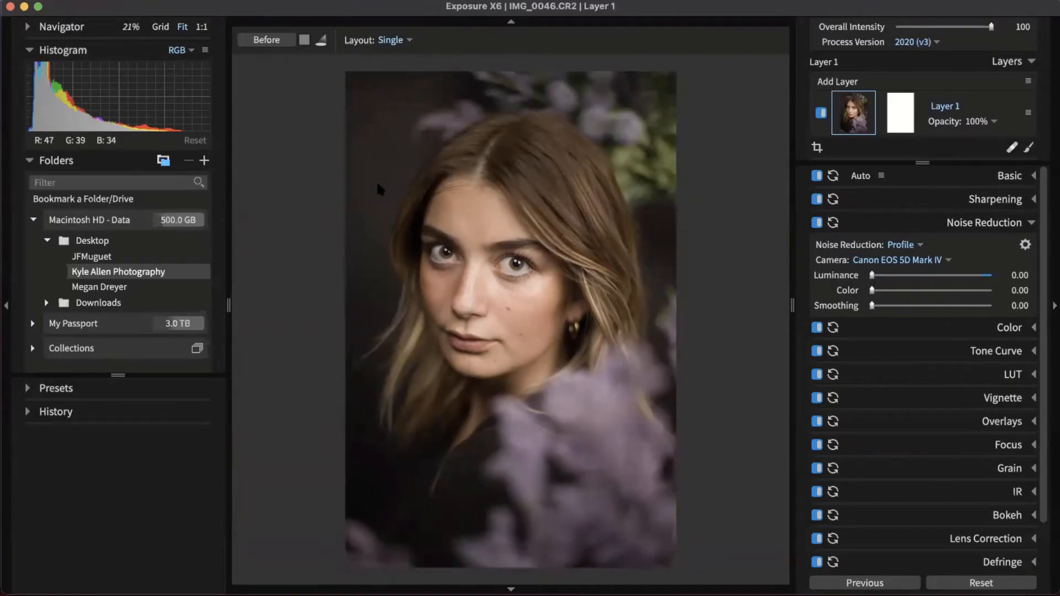
left_click(469, 267)
scroll(457, 317, "down", 3)
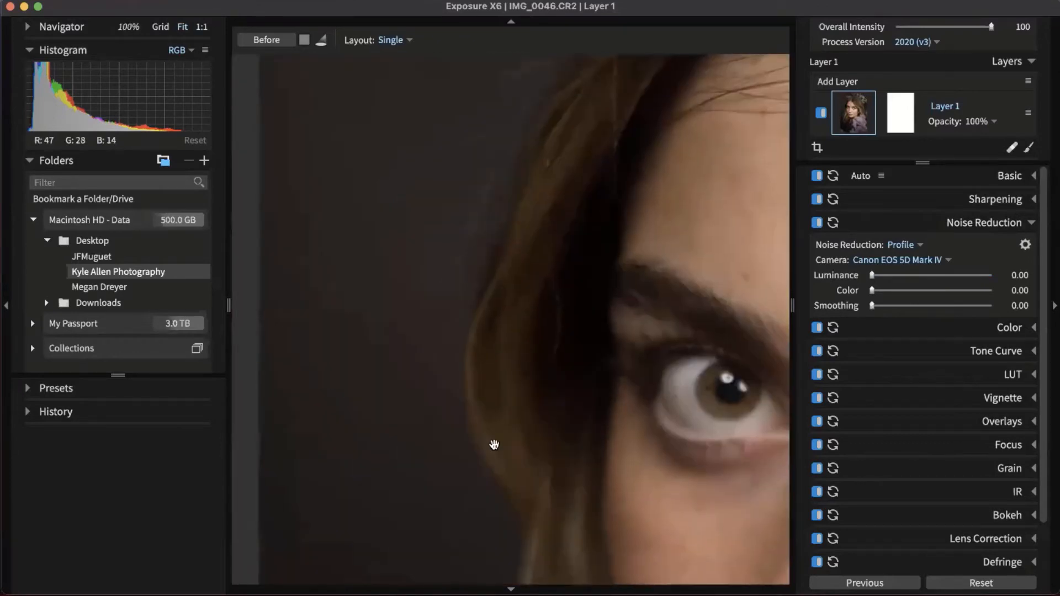
scroll(492, 445, "down", 6)
scroll(487, 378, "down", 10)
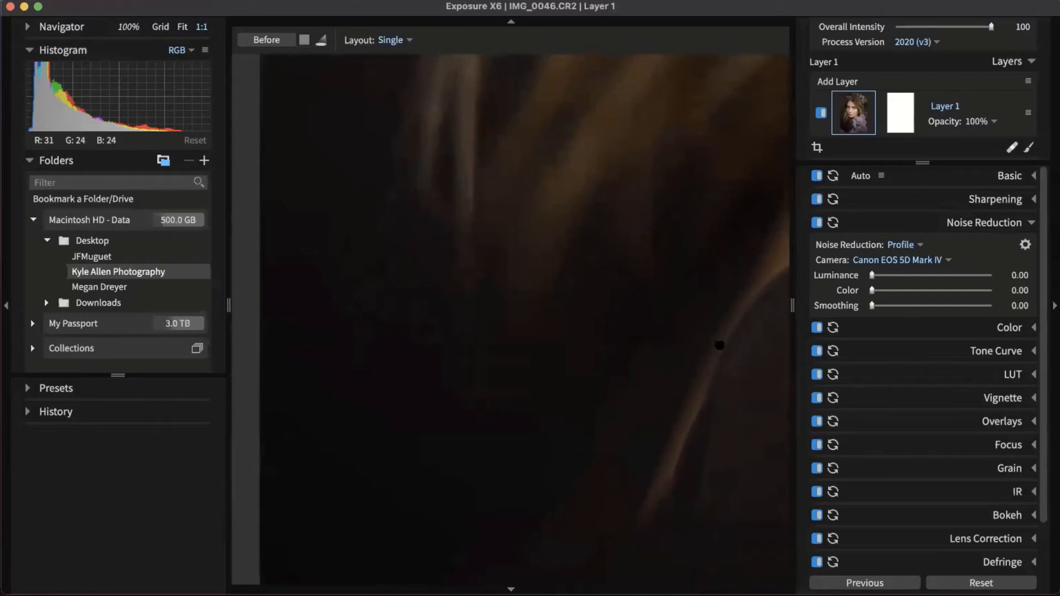
left_click_drag(717, 345, 525, 253)
scroll(525, 252, "down", 5)
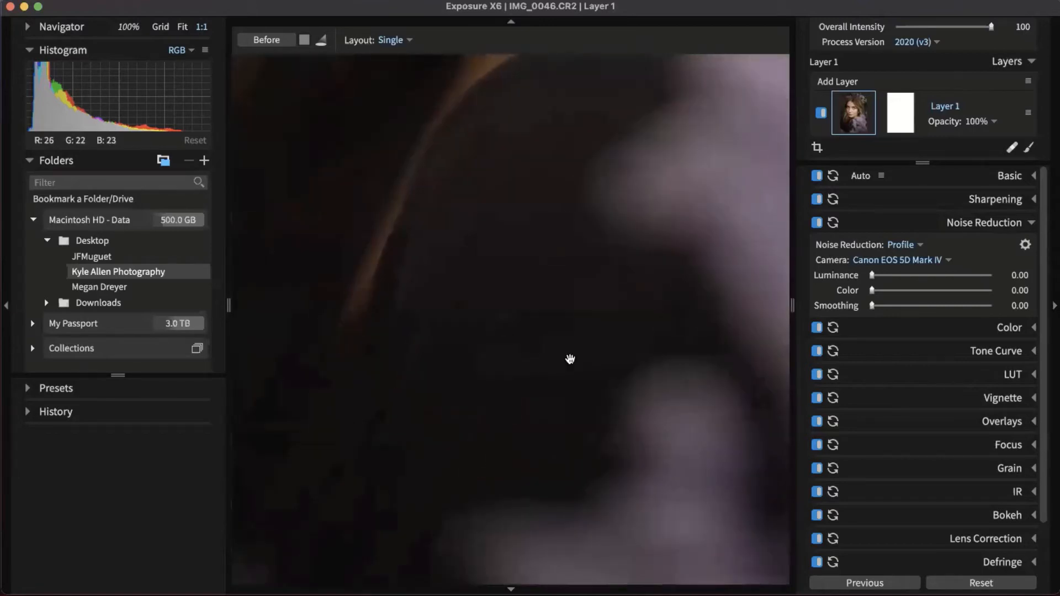
scroll(585, 408, "left", 5)
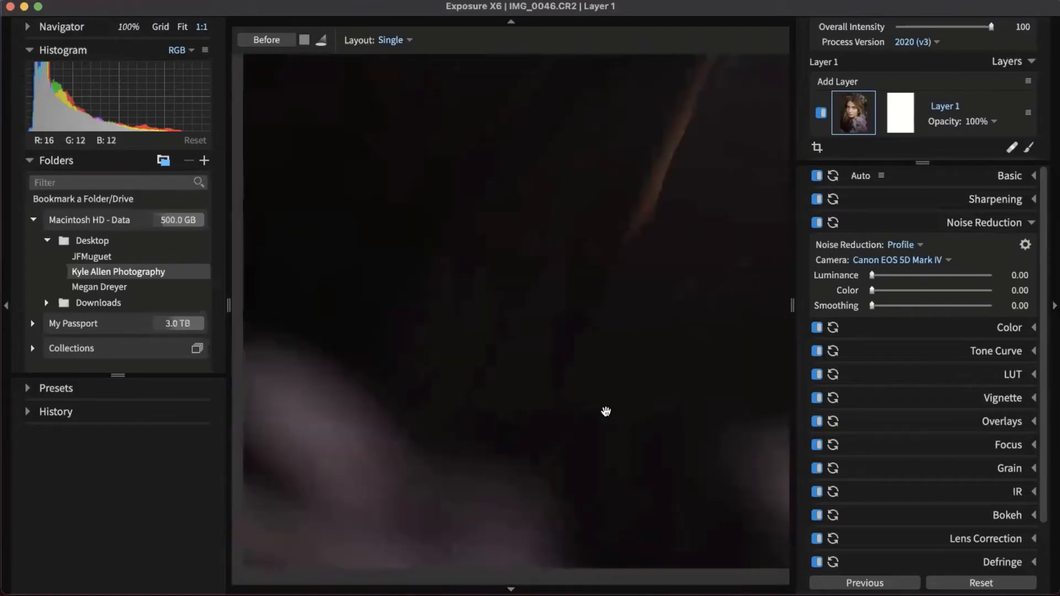
scroll(540, 497, "up", 3)
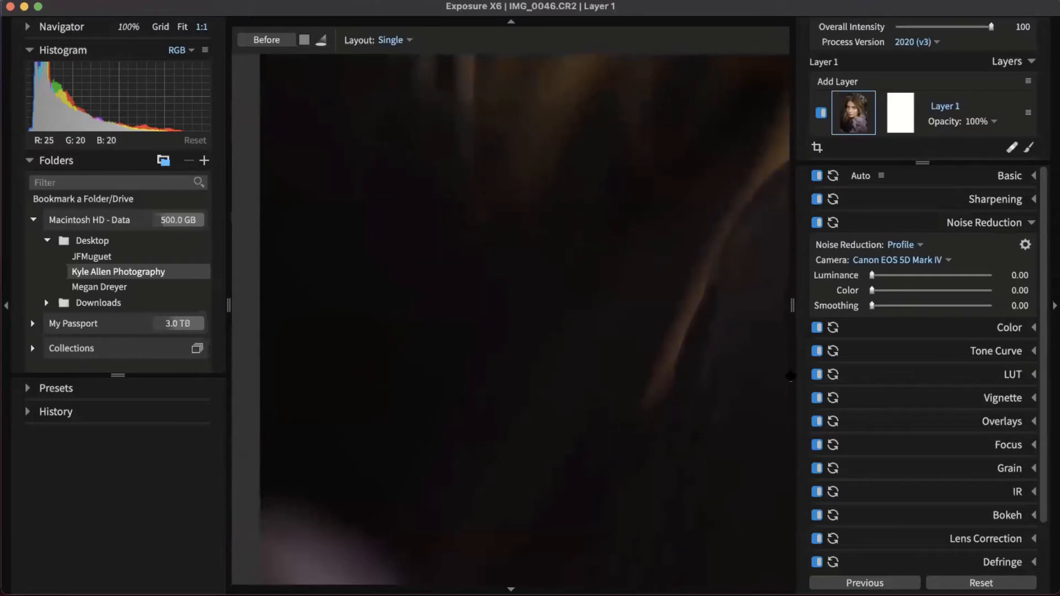
Step: Set Noise Reduction Luminance to 0.16 and Color to 0.27, and collapse the Noise Reduction settings
left_click(911, 279)
left_click_drag(910, 276, 940, 276)
left_click(890, 278)
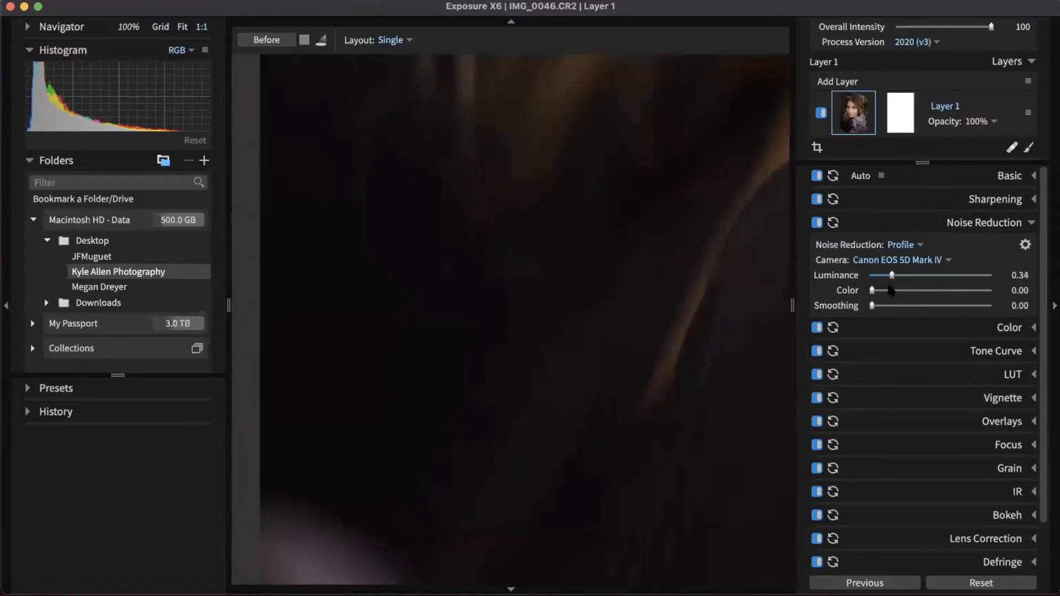
mouse_move(884, 297)
left_mouse_down()
mouse_move(893, 301)
mouse_move(863, 308)
mouse_move(883, 293)
mouse_move(881, 281)
left_mouse_up()
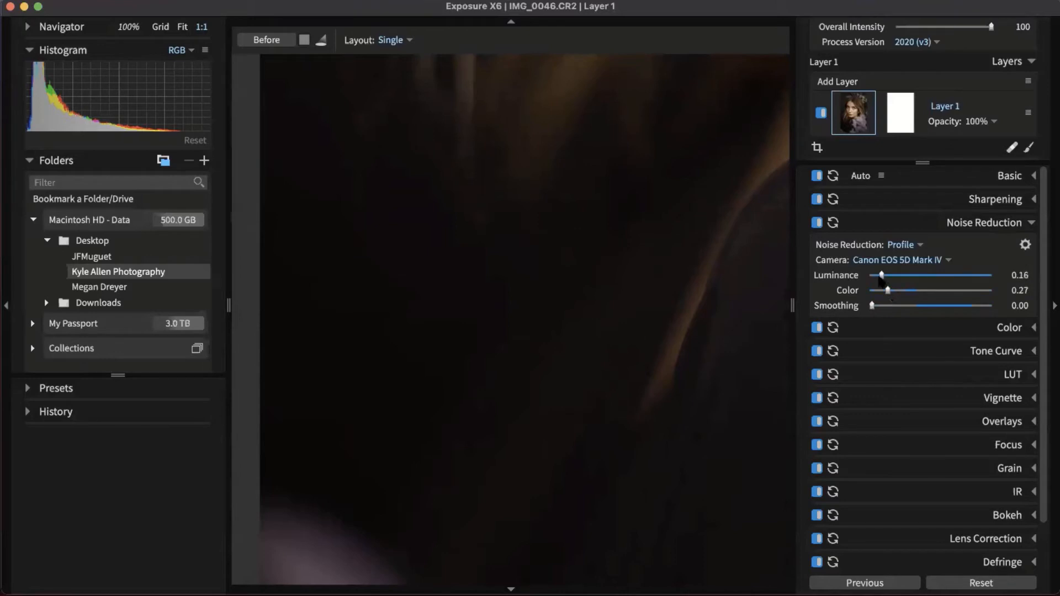
left_click(1004, 223)
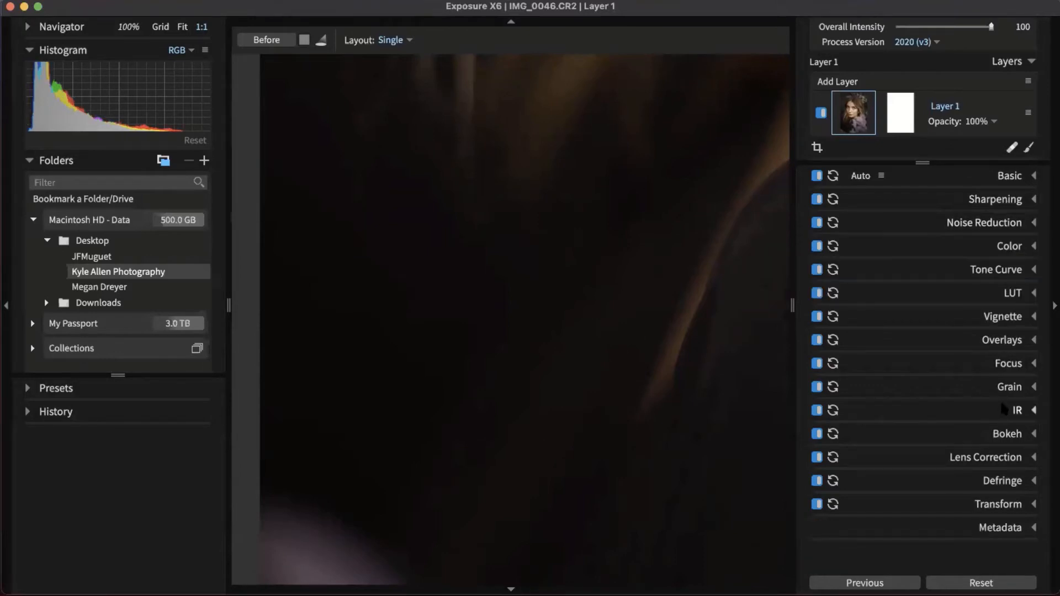
Step: Expand the Transform settings, fit the whole portrait in view, look through the transform controls and collapse them
left_click(986, 509)
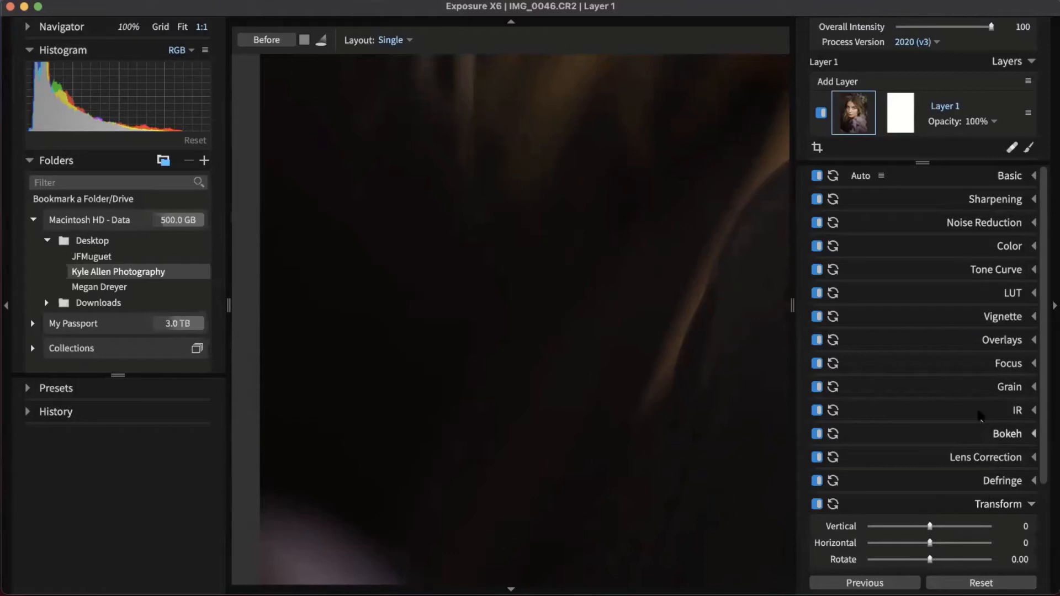
left_click(558, 348)
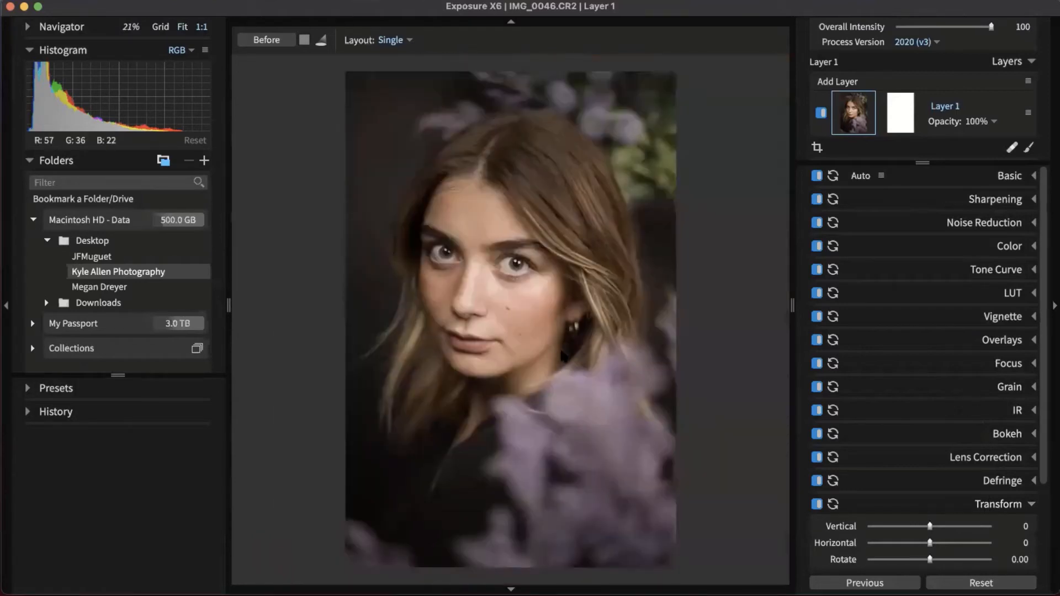
scroll(951, 375, "down", 5)
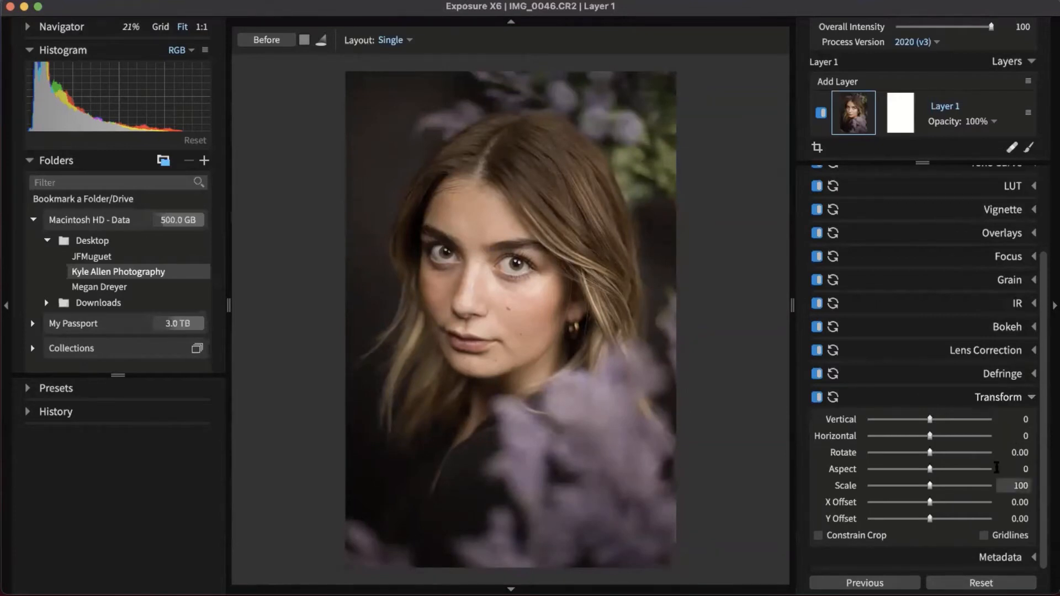
left_click(977, 407)
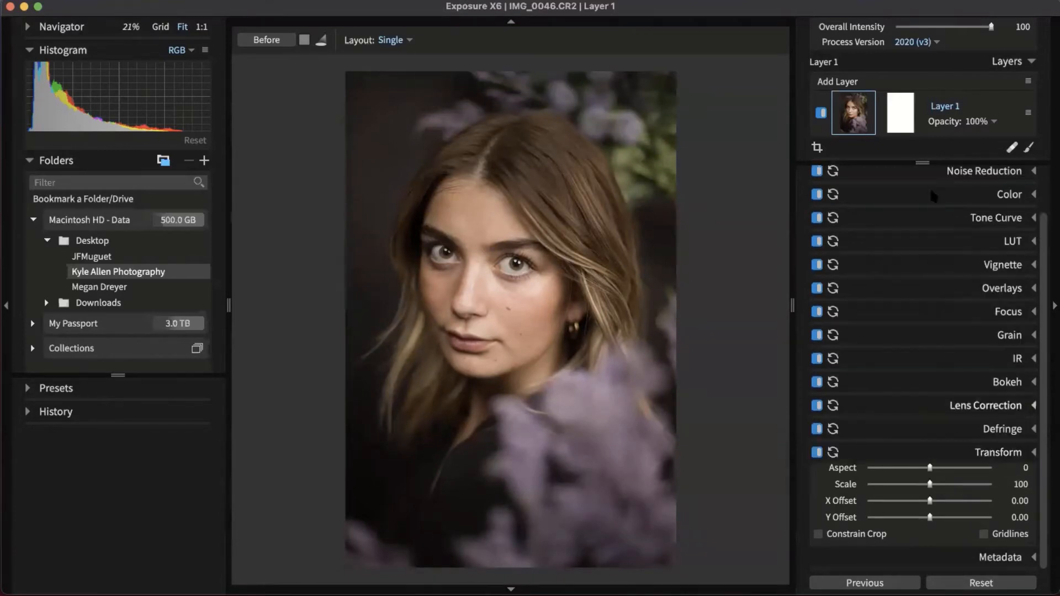
Step: Try straightening the portrait with the Crop tool's level and an angle of about -5.80, and reset the crop
left_click(817, 147)
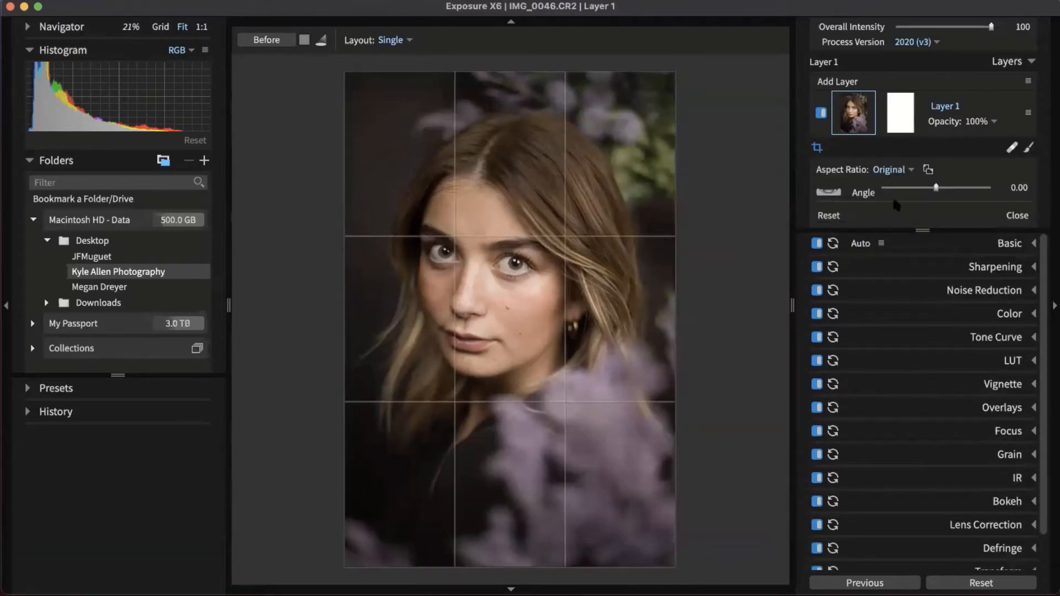
left_click(839, 198)
mouse_move(382, 231)
left_mouse_down()
mouse_move(597, 299)
mouse_move(627, 286)
mouse_move(640, 260)
mouse_move(632, 270)
left_mouse_up()
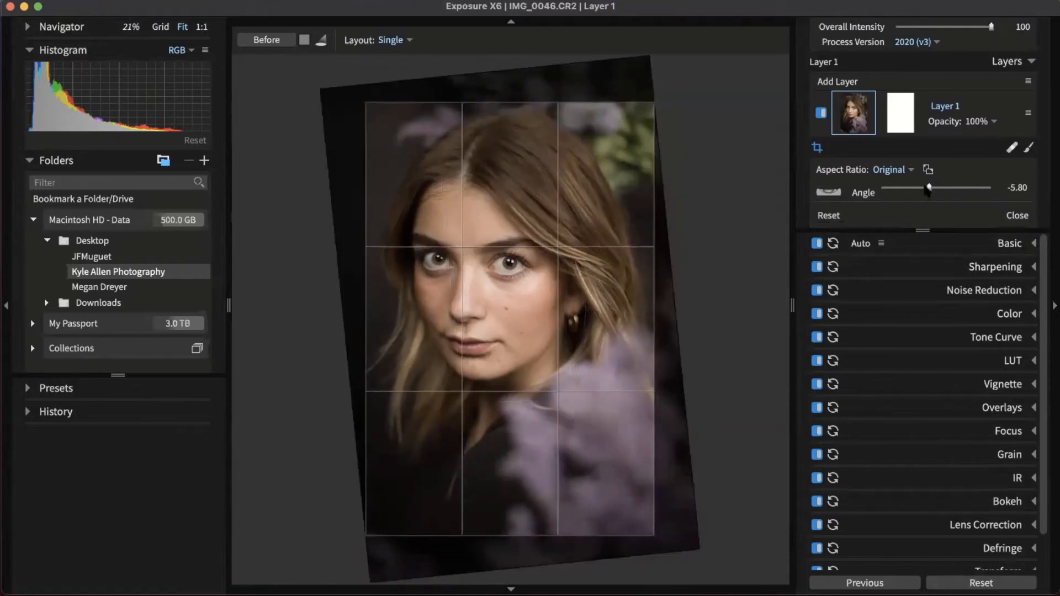
left_click(839, 216)
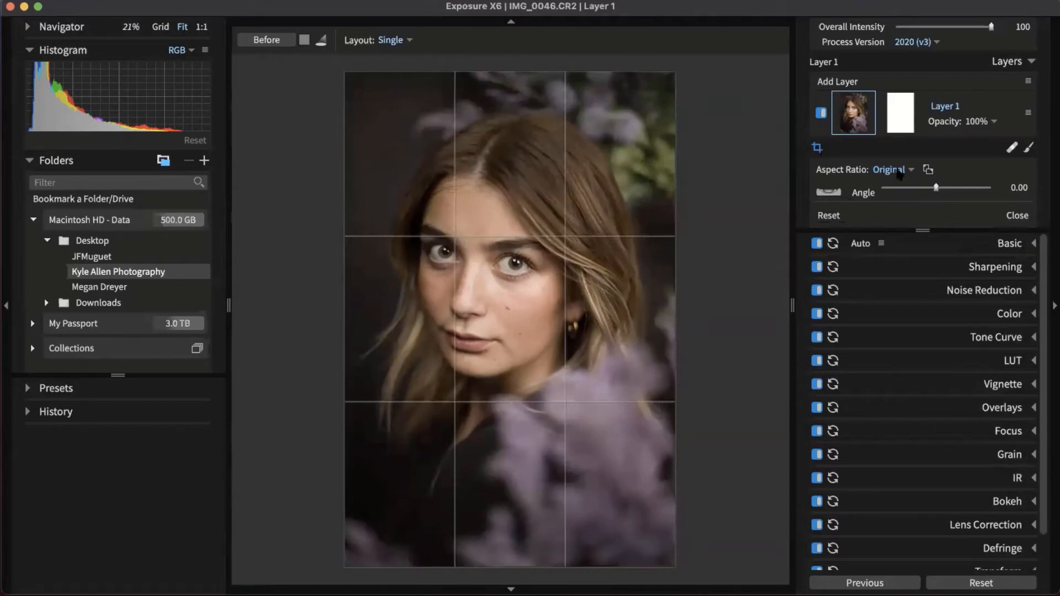
Step: View the available crop aspect ratios, keep Original, and close the Crop tool
left_click(912, 171)
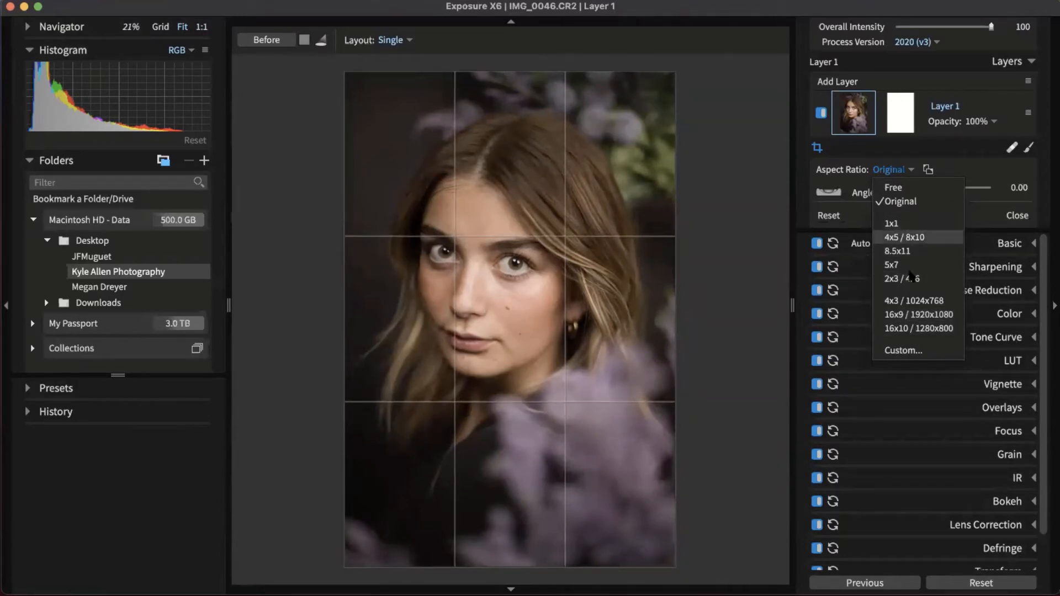
left_click(967, 168)
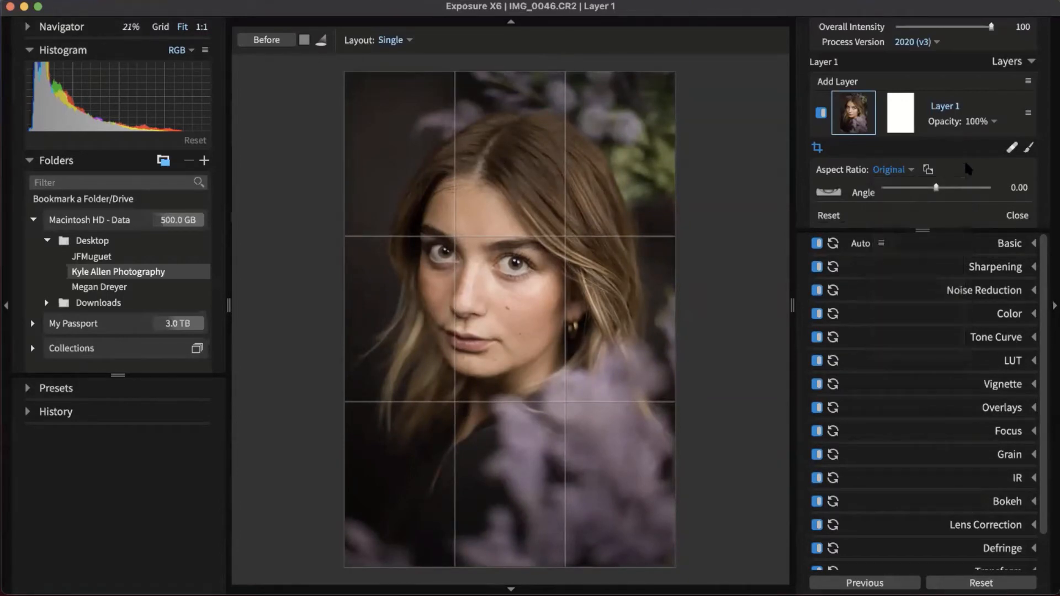
left_click(816, 148)
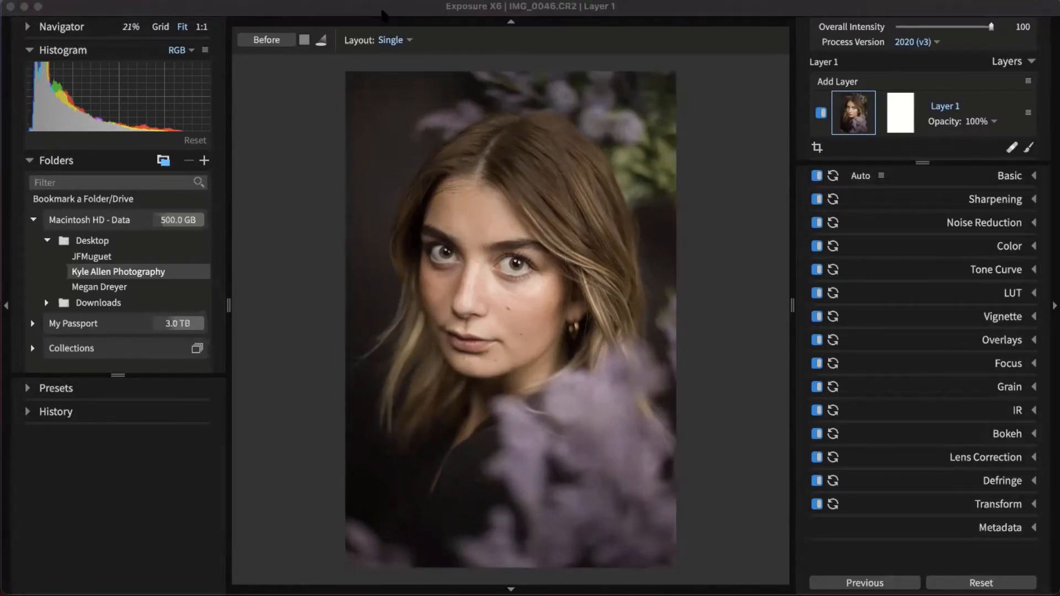
Step: Return to the photo grid, expand the Presets browser and enlarge it over the Folders area
left_click(385, 13)
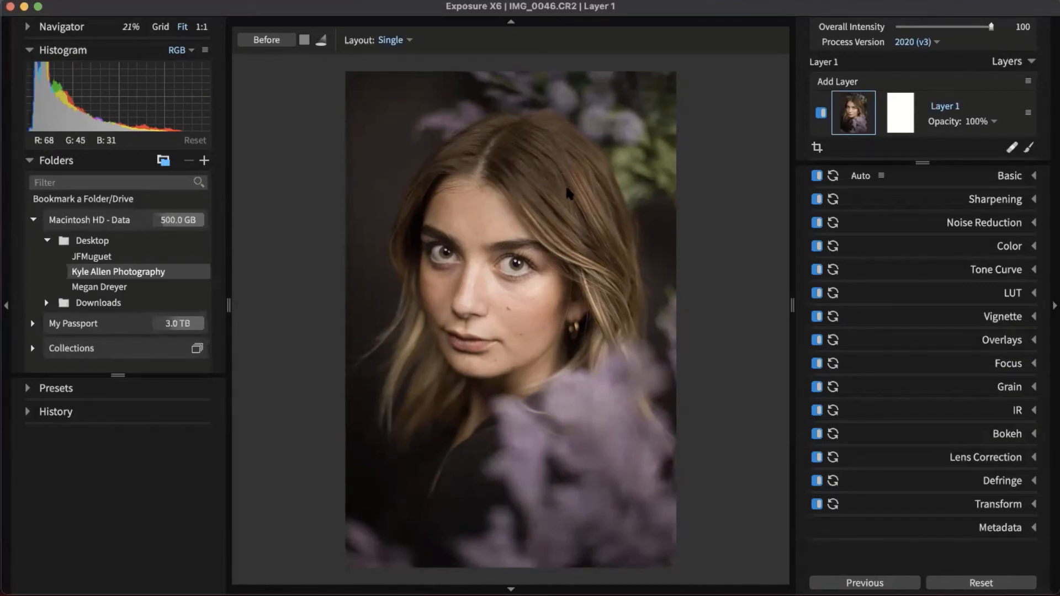
key("g")
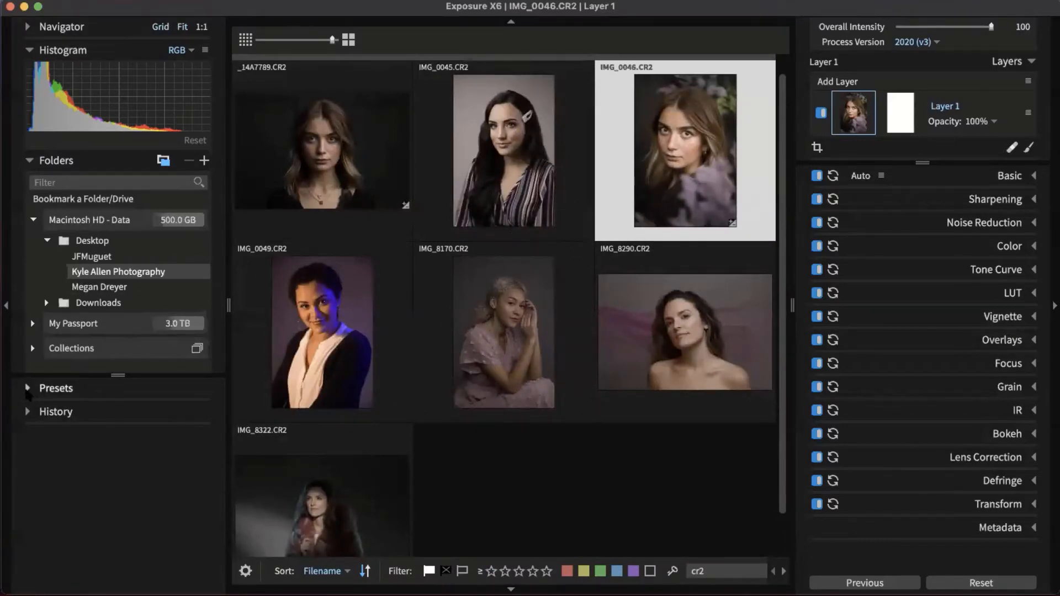
left_click(28, 388)
left_click_drag(118, 375, 104, 77)
scroll(155, 233, "down", 2)
scroll(134, 283, "up", 2)
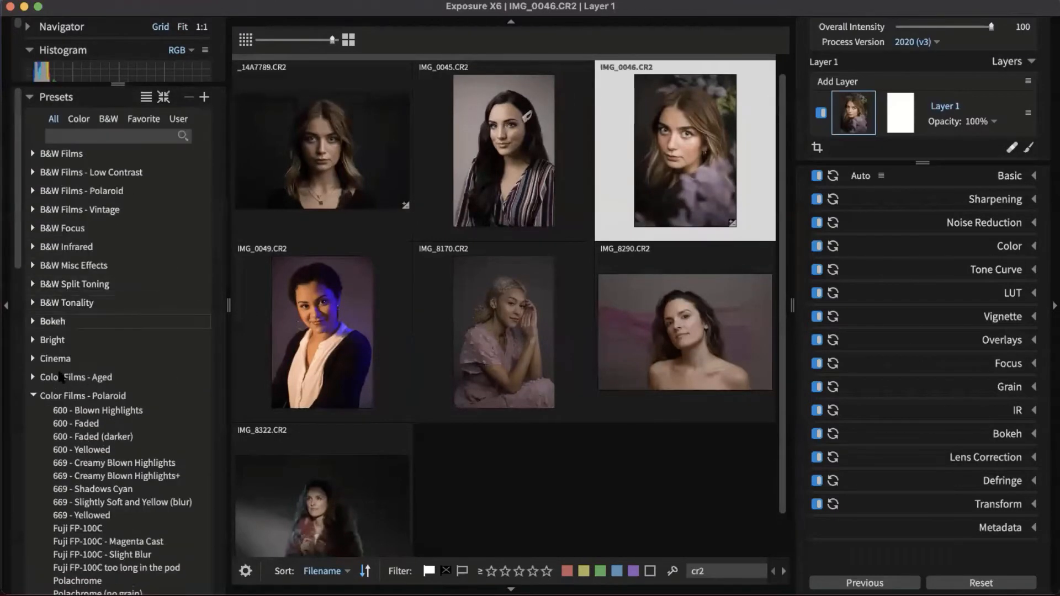
Step: Collapse all preset categories and open the IMG_8290.CR2 portrait in single view
left_click(33, 395)
left_click(83, 433)
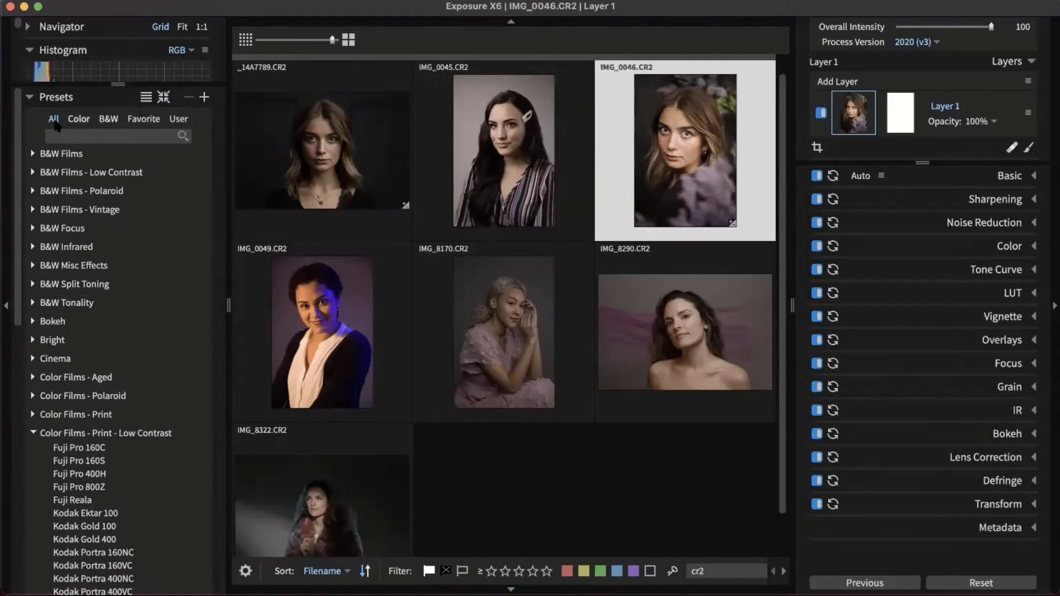
left_click(164, 97)
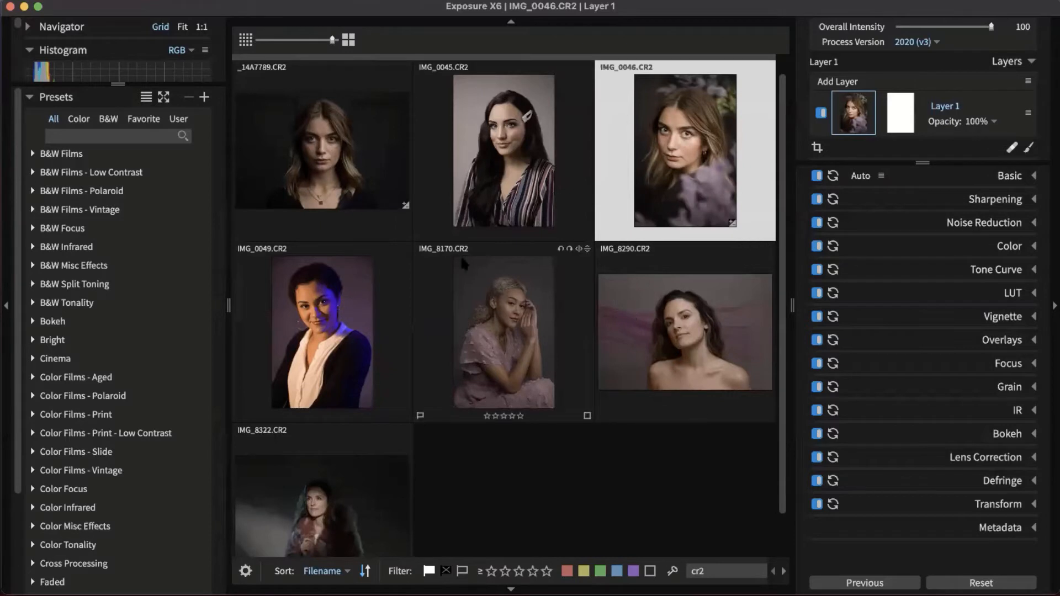
left_click(500, 166)
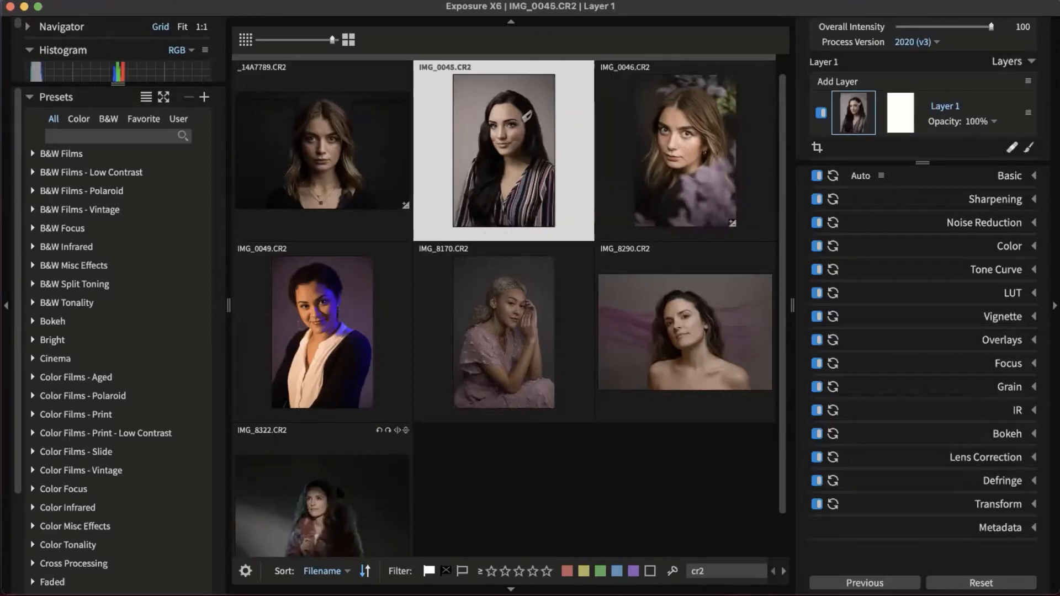
double_click(659, 345)
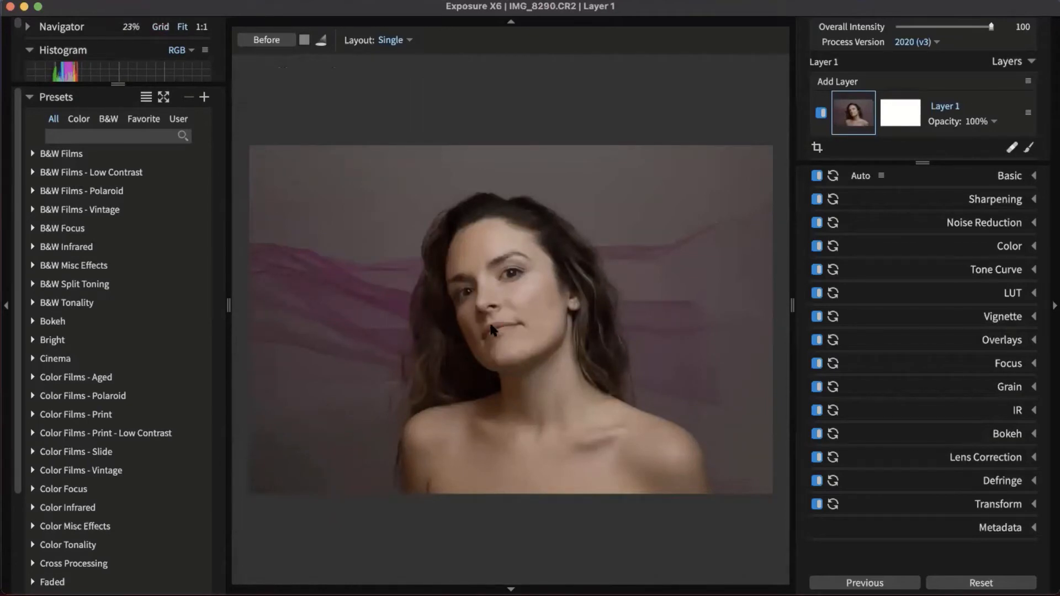
Step: Filter the presets to Color and show the Color Films - Print presets as two-column thumbnails
left_click(82, 123)
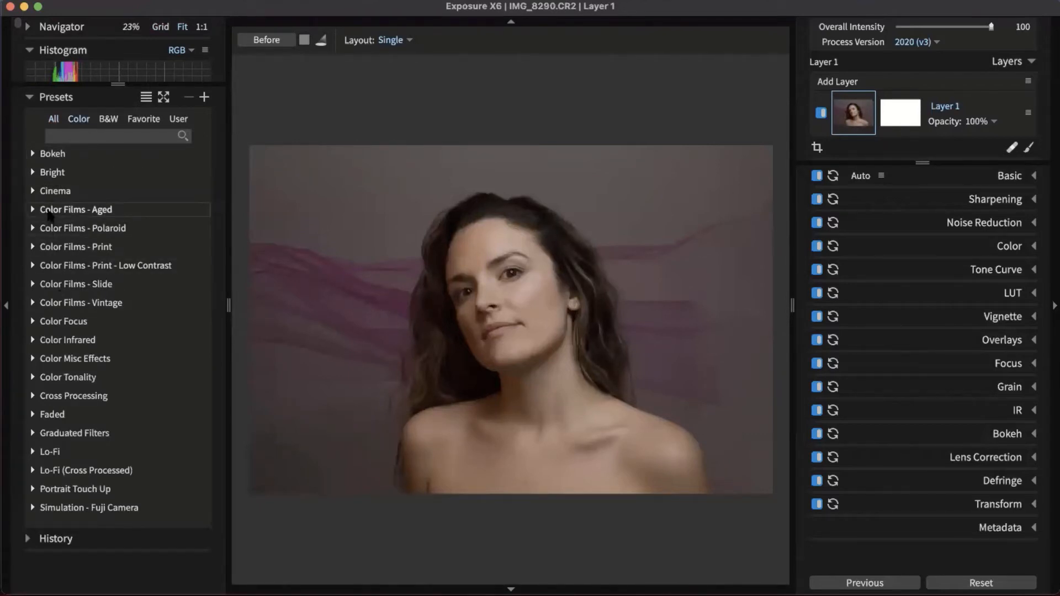
left_click(55, 248)
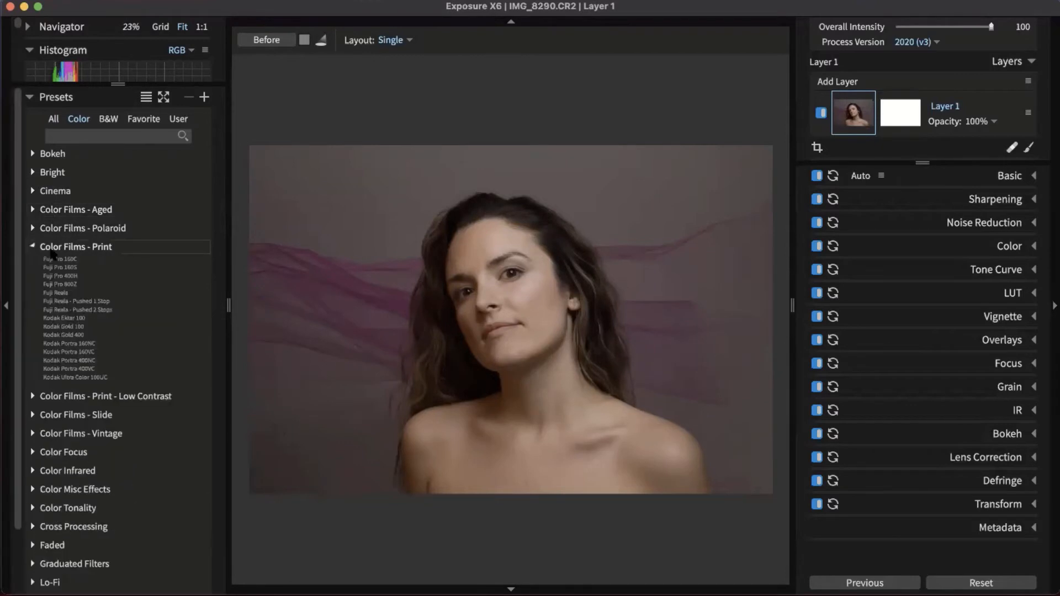
left_click(146, 98)
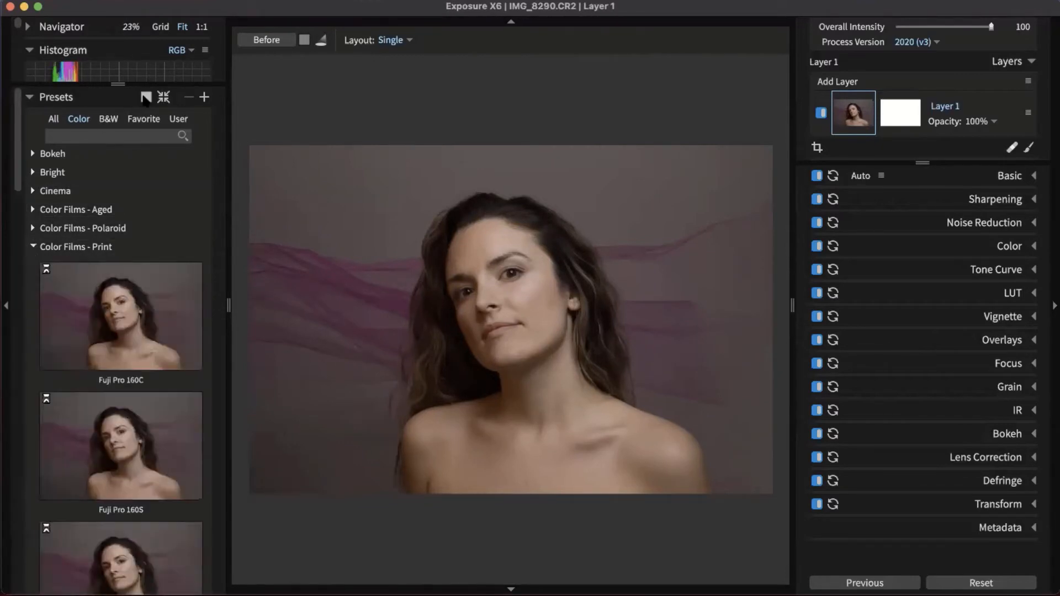
left_click(146, 98)
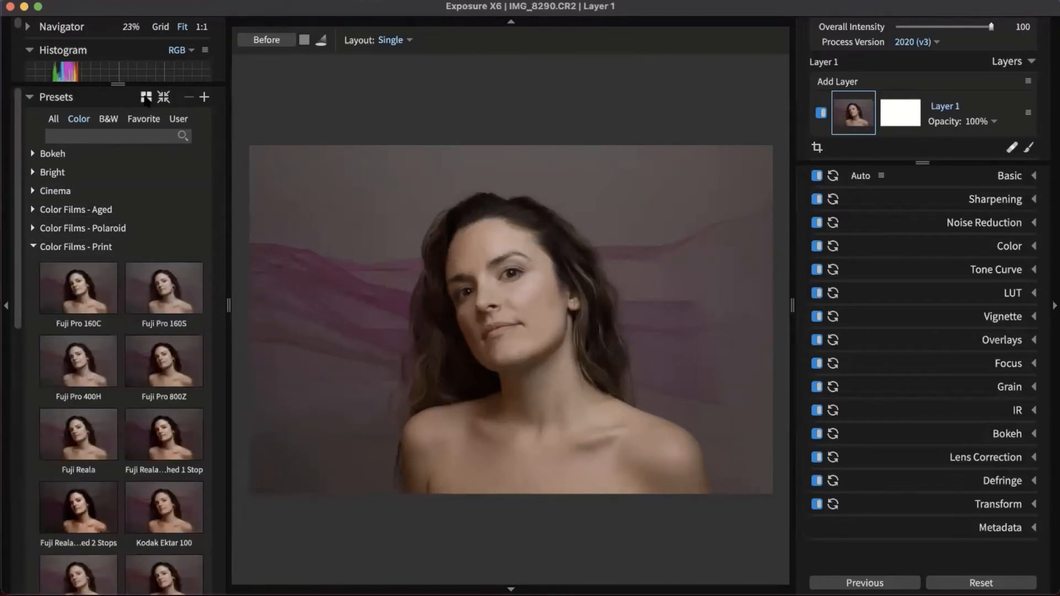
Step: Preview the Fuji Pro 160S, Fuji Pro 800Z, Fuji Reala - Pushed 1 Stop and Fuji Pro 160C presets, and collapse Color Films - Print
left_click(151, 288)
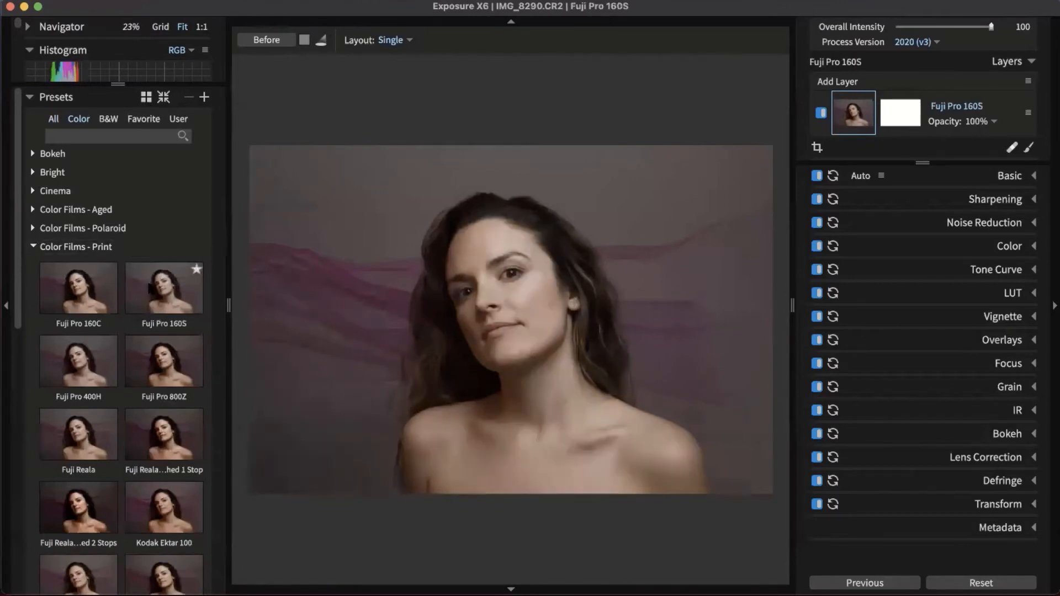
left_click(155, 347)
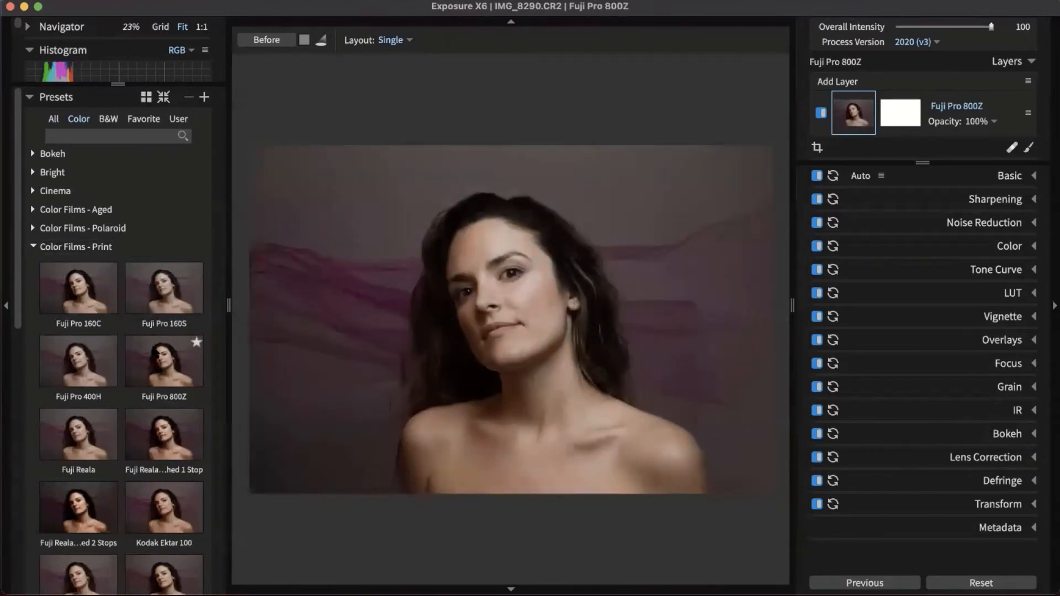
left_click(162, 449)
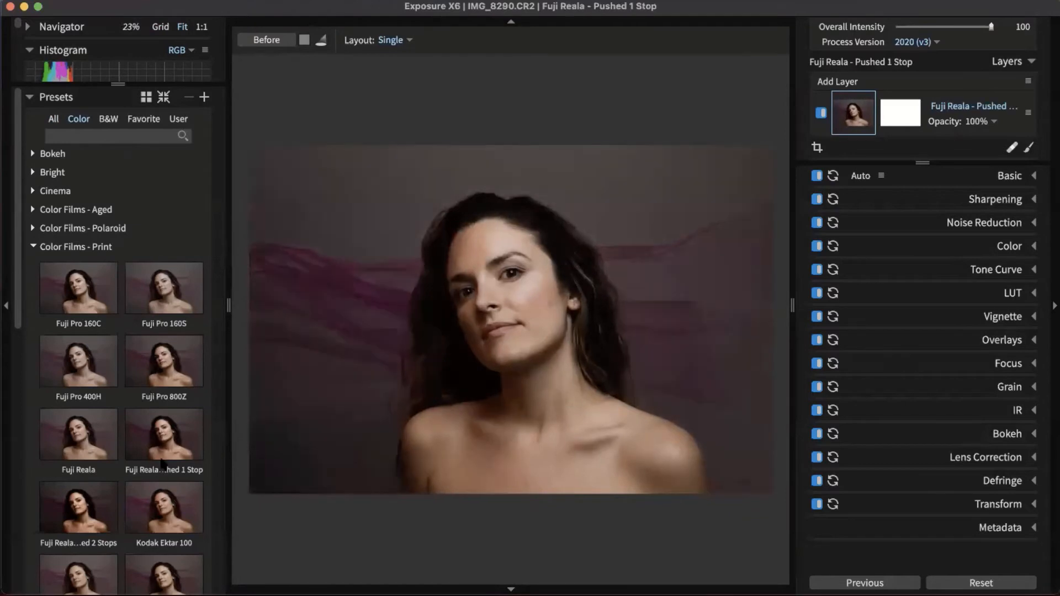
left_click(88, 443)
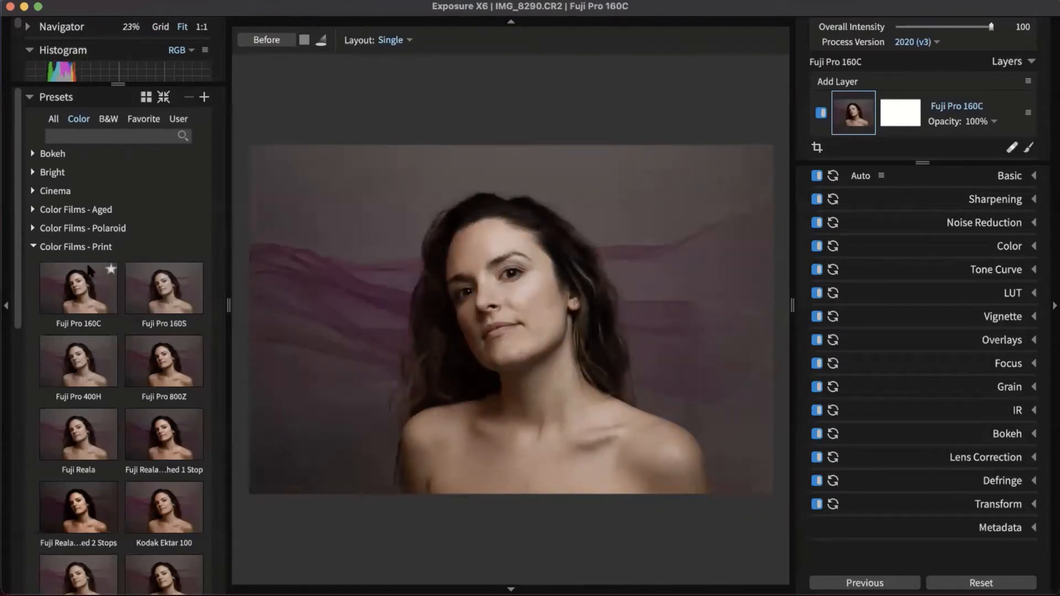
left_click(62, 246)
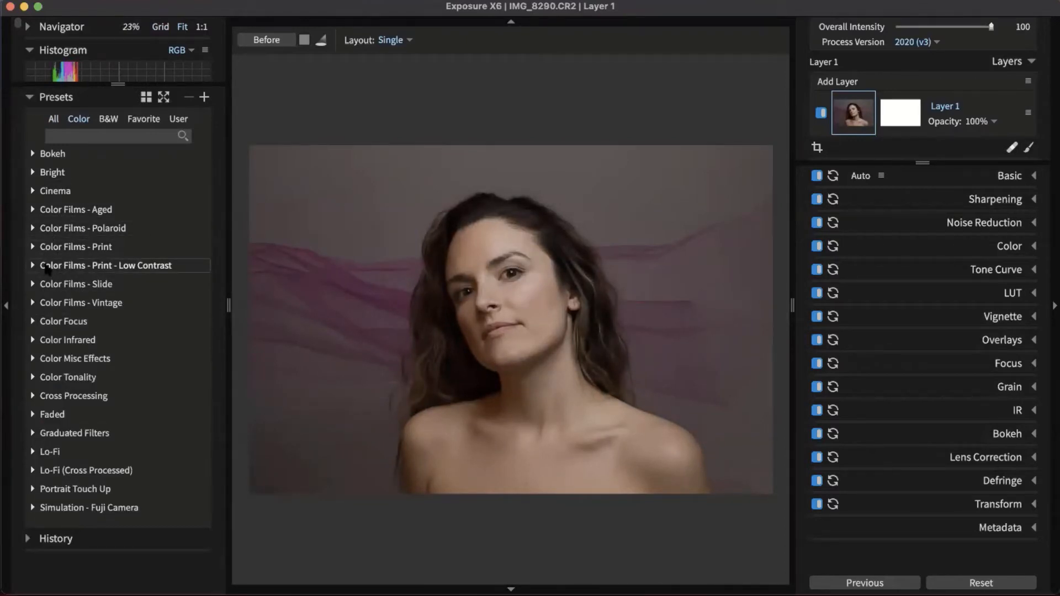
Step: Expand Color Films - Print - Low Contrast, compare its Fuji and Kodak presets, and apply Kodak Portra 400NC to the portrait
left_click(47, 267)
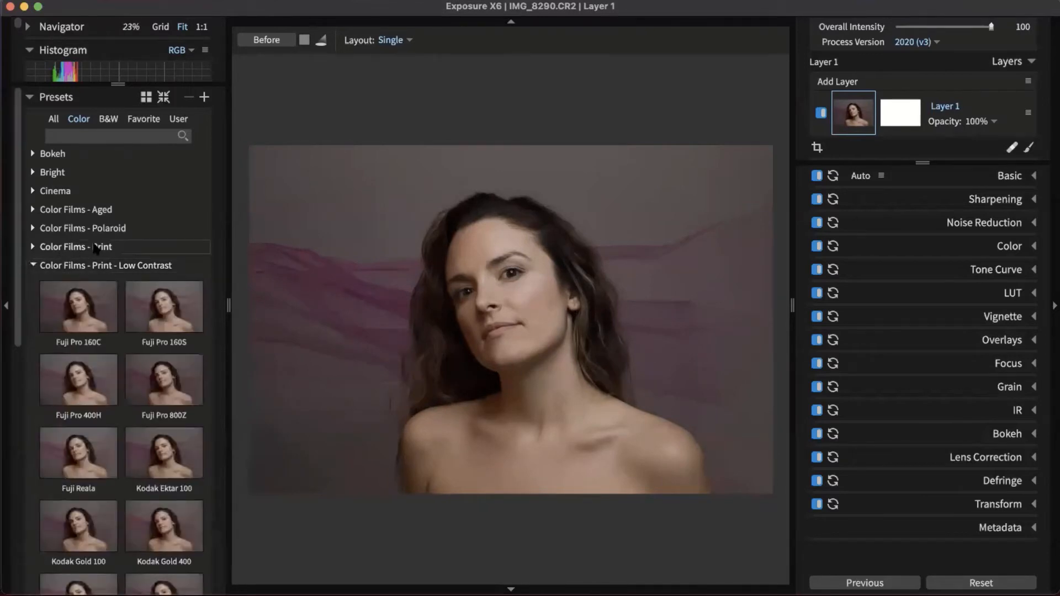
scroll(117, 229, "down", 3)
left_click(160, 227)
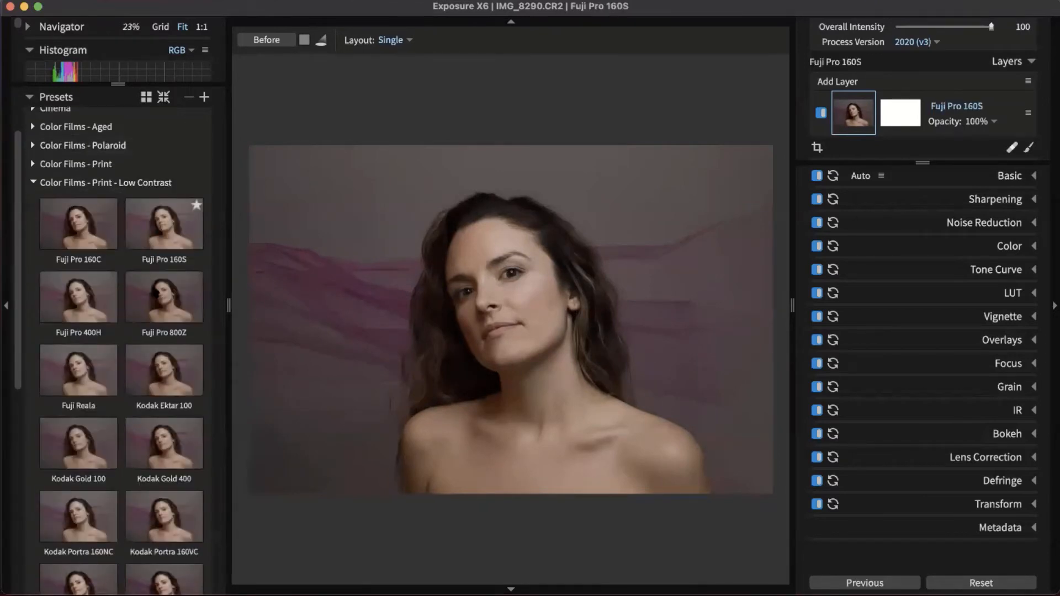
left_click(156, 300)
left_click(147, 407)
scroll(116, 425, "down", 5)
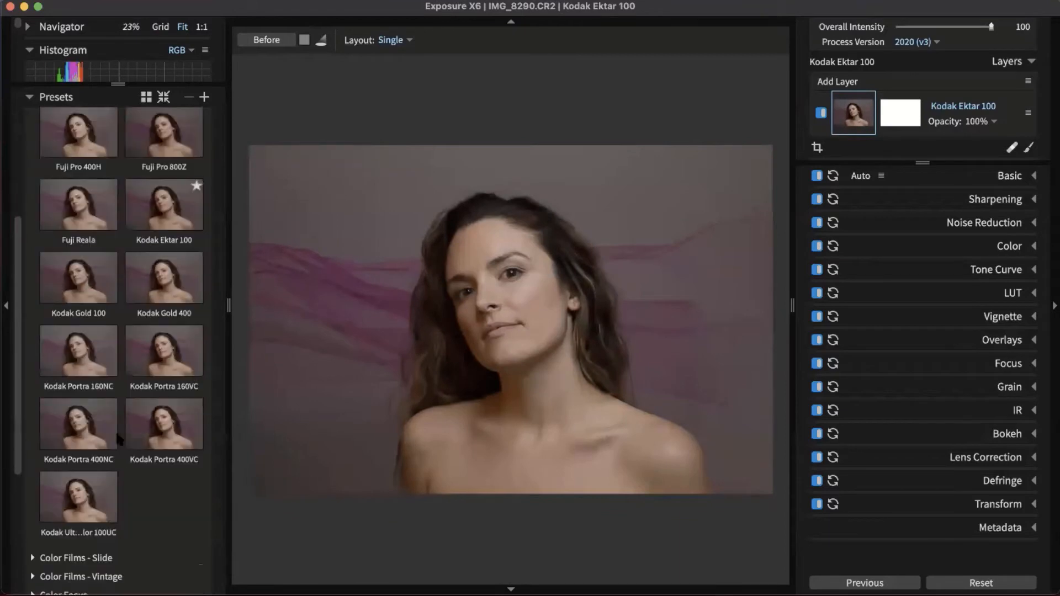
left_click(136, 430)
left_click(74, 438)
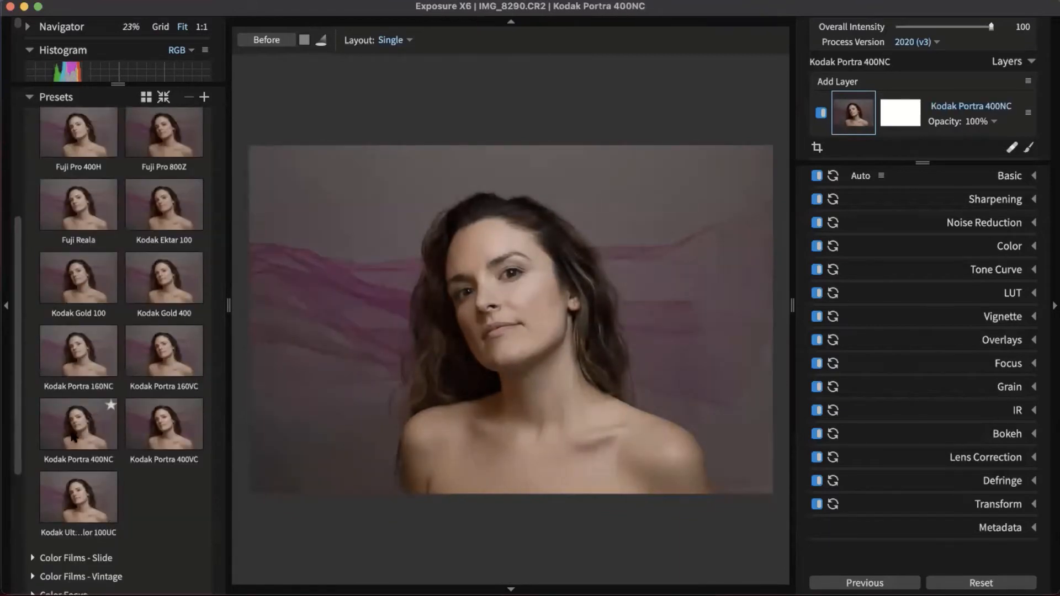
left_click(90, 432)
scroll(90, 432, "down", 2)
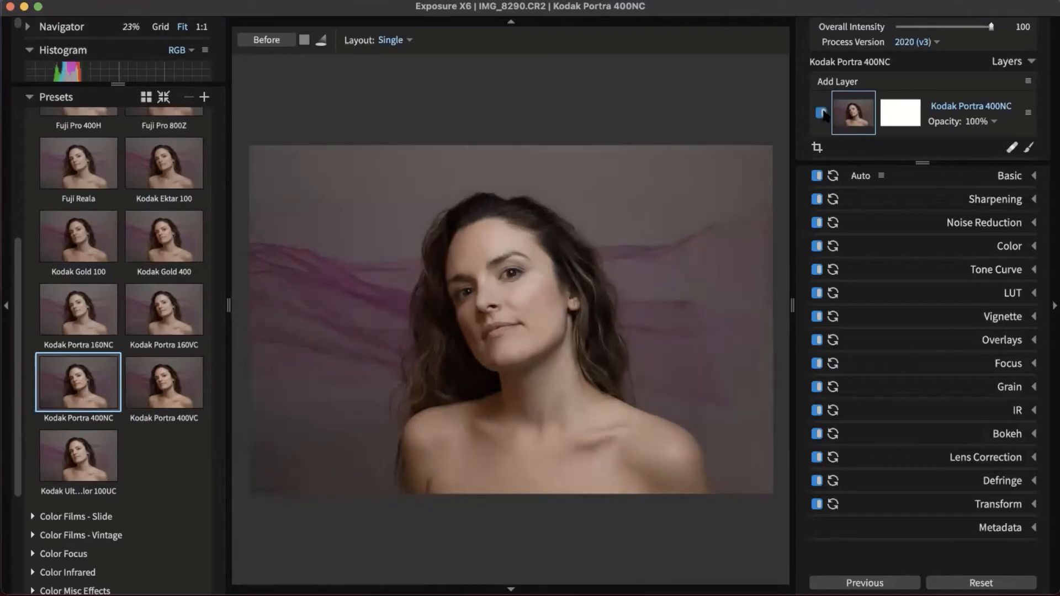
Step: Preview Kodak Gold 400 on the portrait and collapse the Color Films - Print - Low Contrast category
scroll(115, 273, "up", 3)
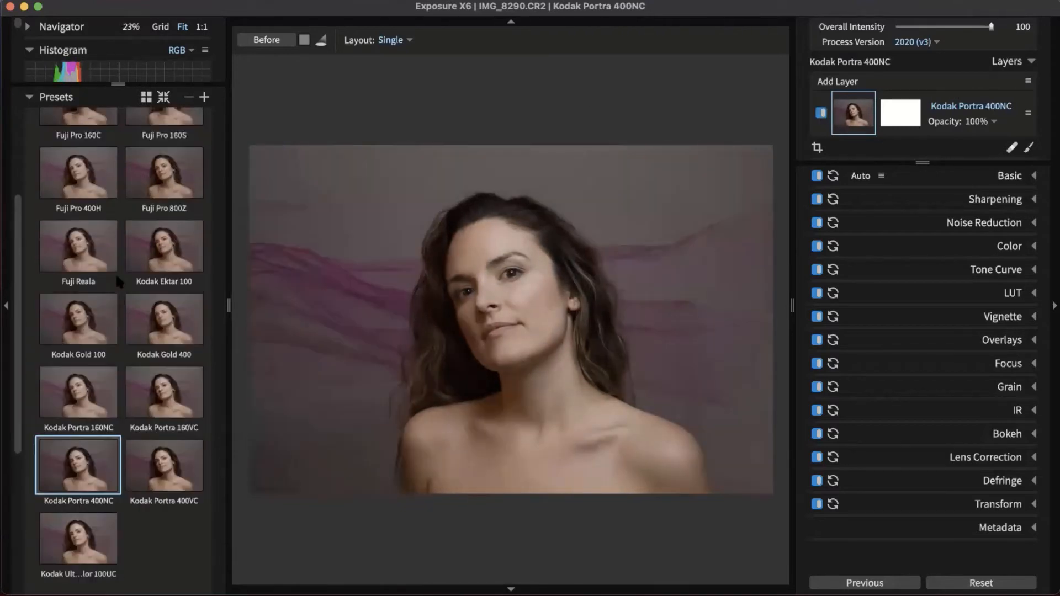
left_click(128, 299)
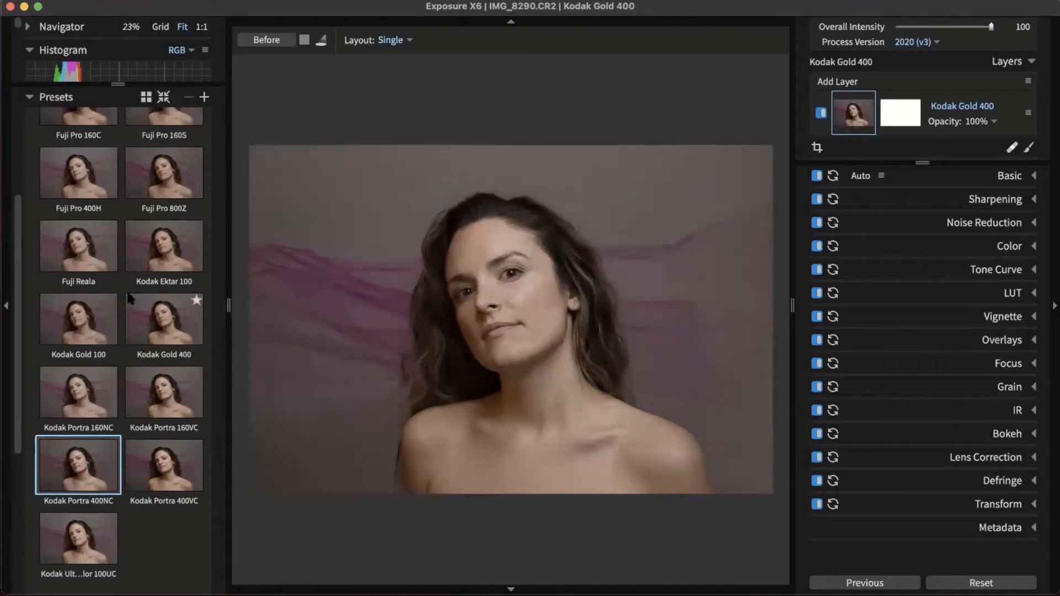
scroll(127, 289, "up", 5)
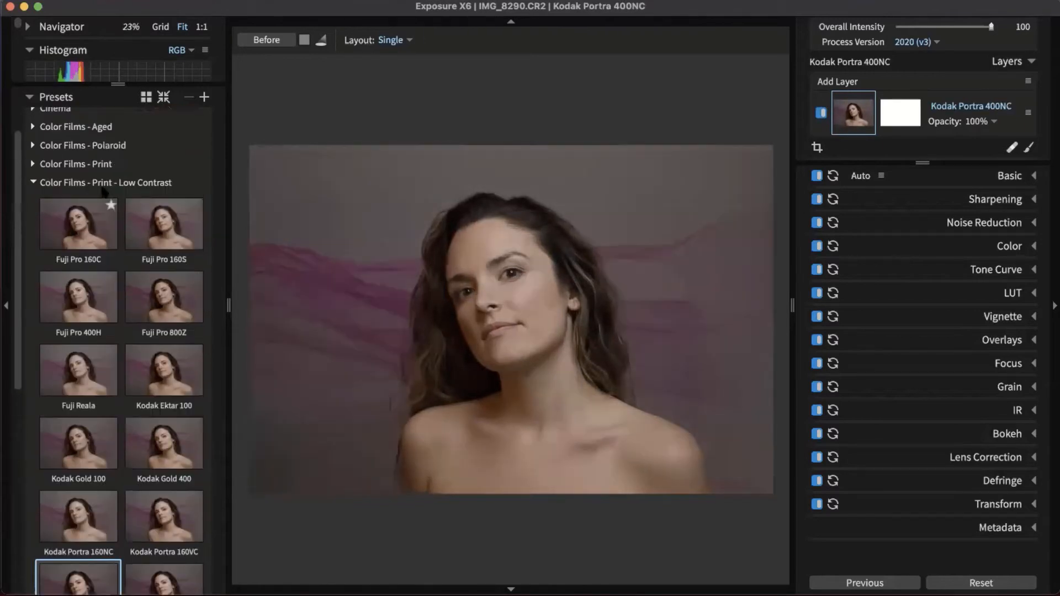
left_click(100, 183)
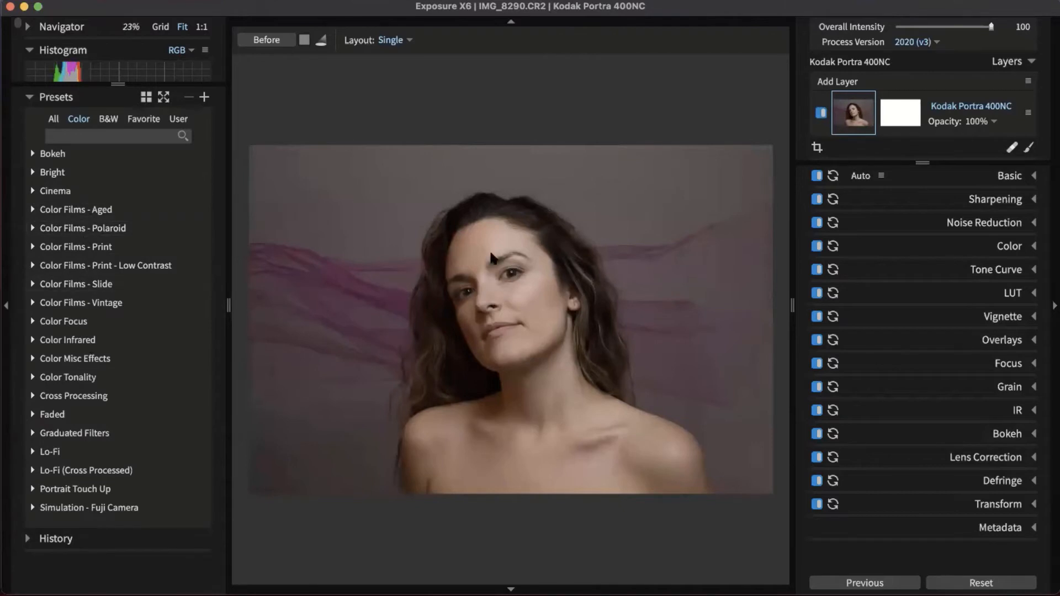
Step: Filter the presets to B&W and add Agfa APX 25 from B&W Films as a new layer
left_click(108, 119)
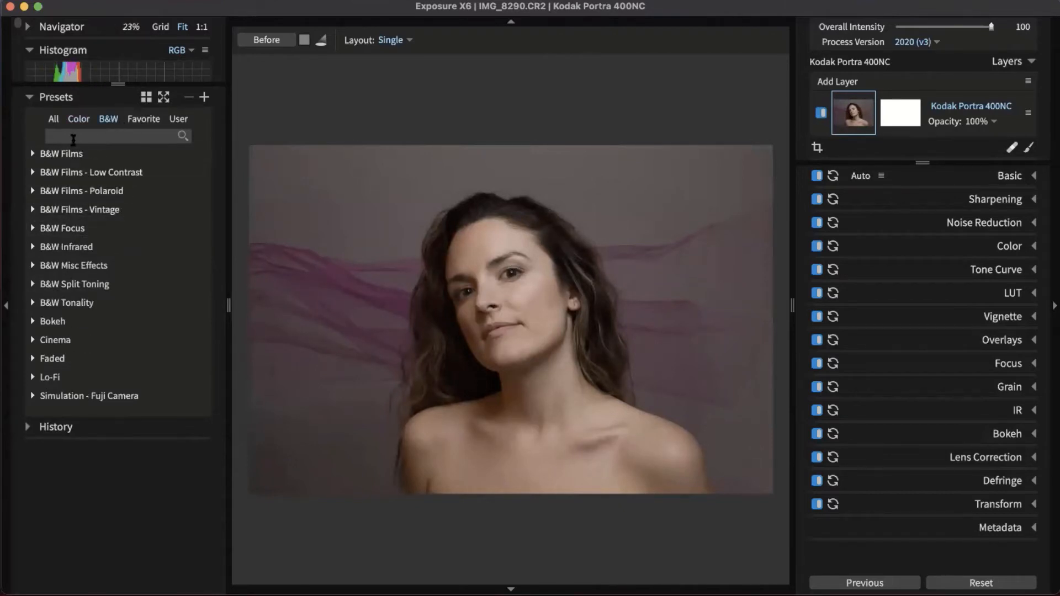
left_click(47, 157)
left_click(156, 209)
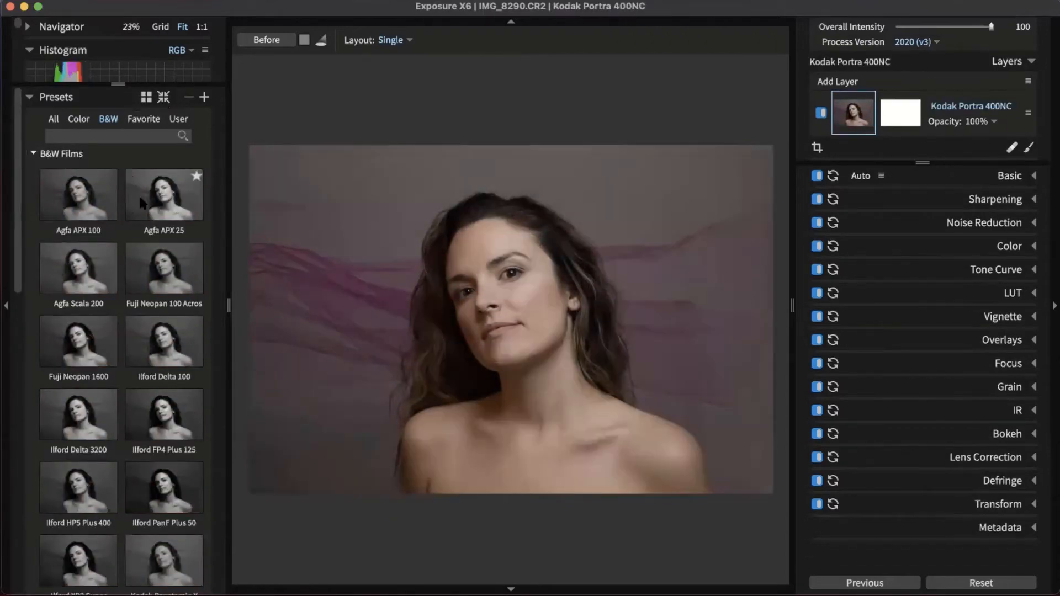
right_click(155, 209)
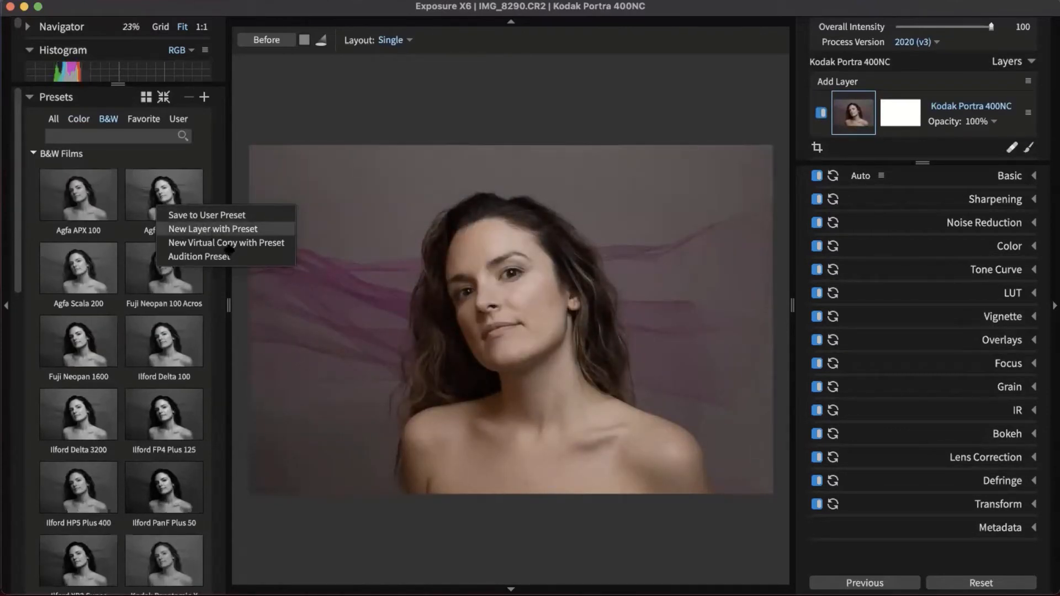
left_click(213, 231)
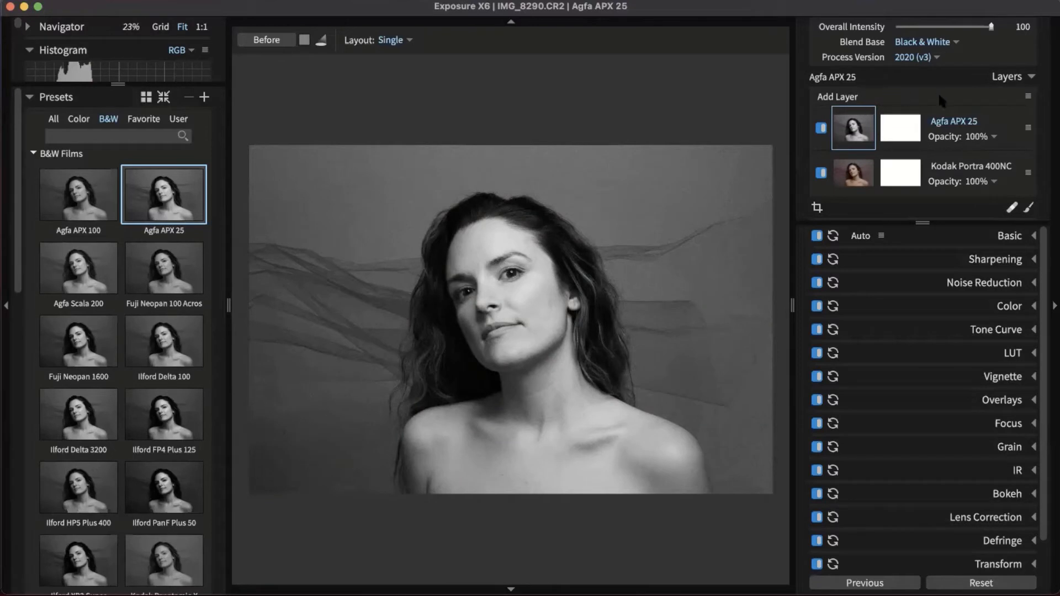
Step: Set the Agfa APX 25 layer's opacity to 74% and dismiss the Blend Base notice
left_click(988, 138)
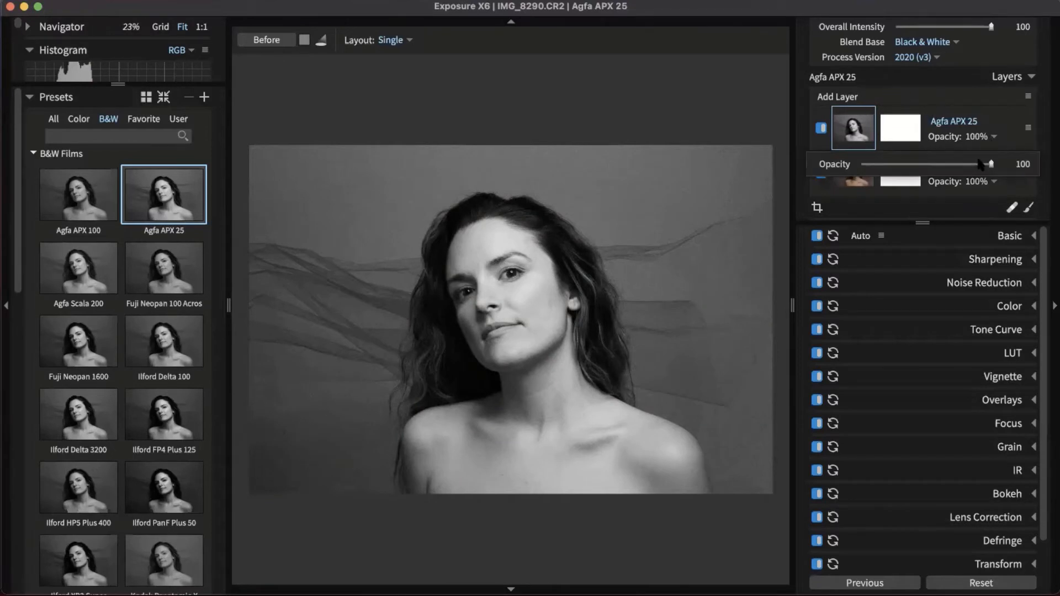
left_click_drag(981, 164, 927, 168)
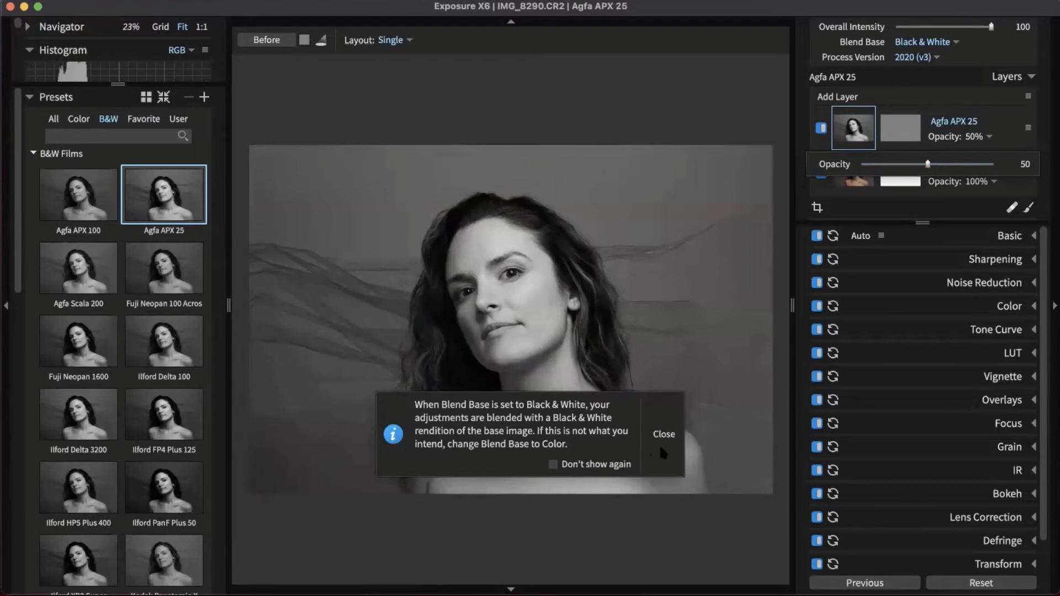
left_click_drag(927, 166, 958, 165)
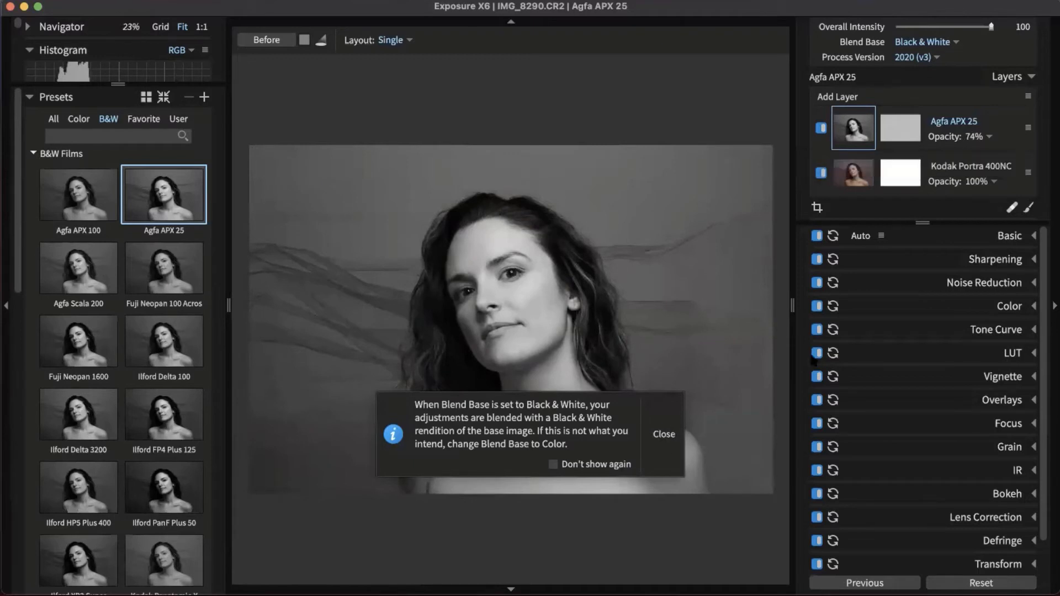
left_click(661, 434)
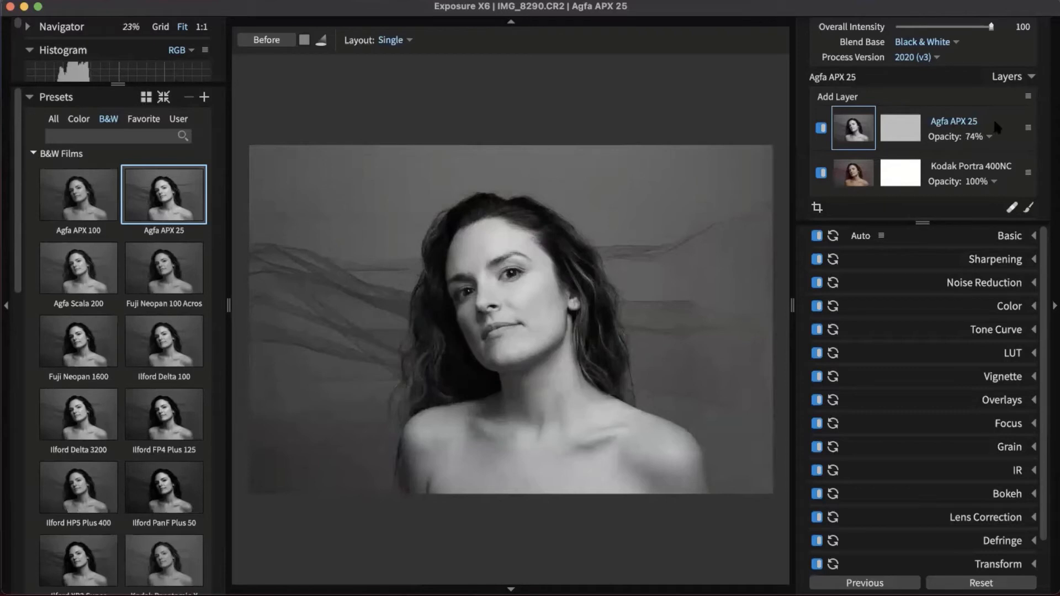
Step: Delete the Agfa APX 25 layer from IMG_8290.CR2
scroll(912, 230, "down", 2)
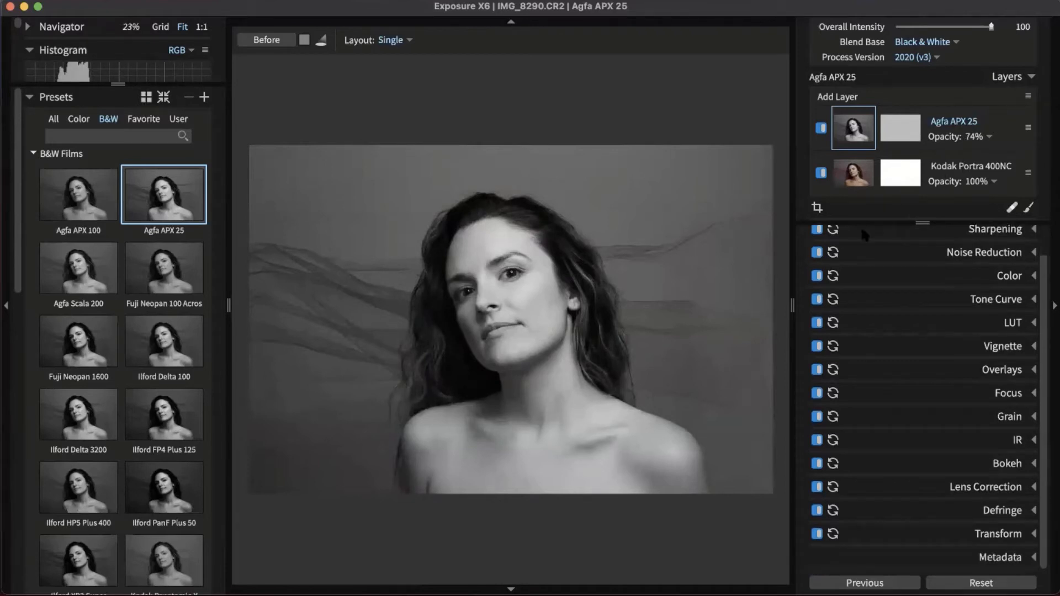
right_click(992, 124)
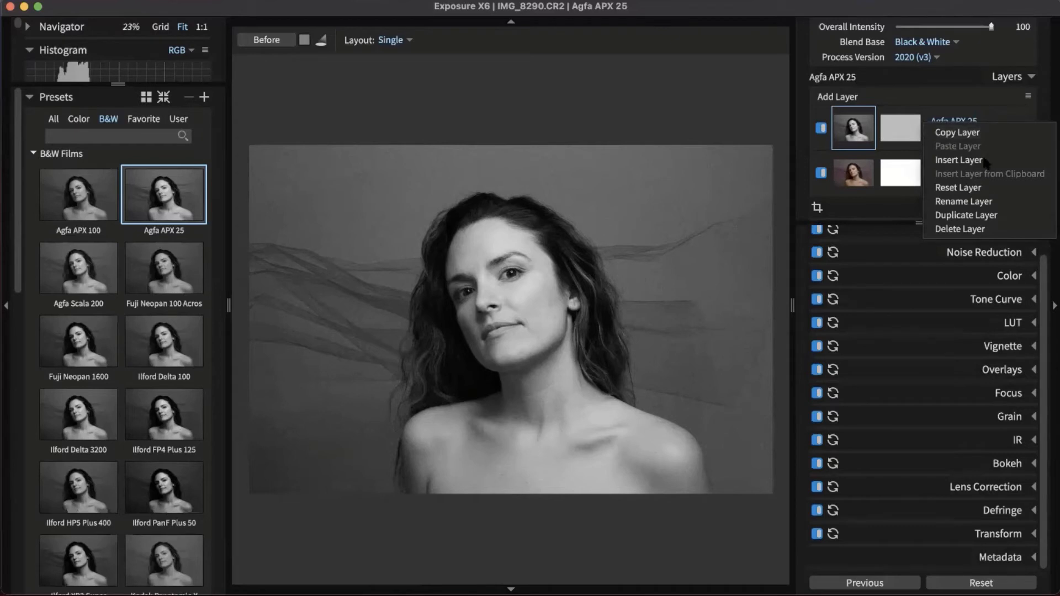
left_click(974, 229)
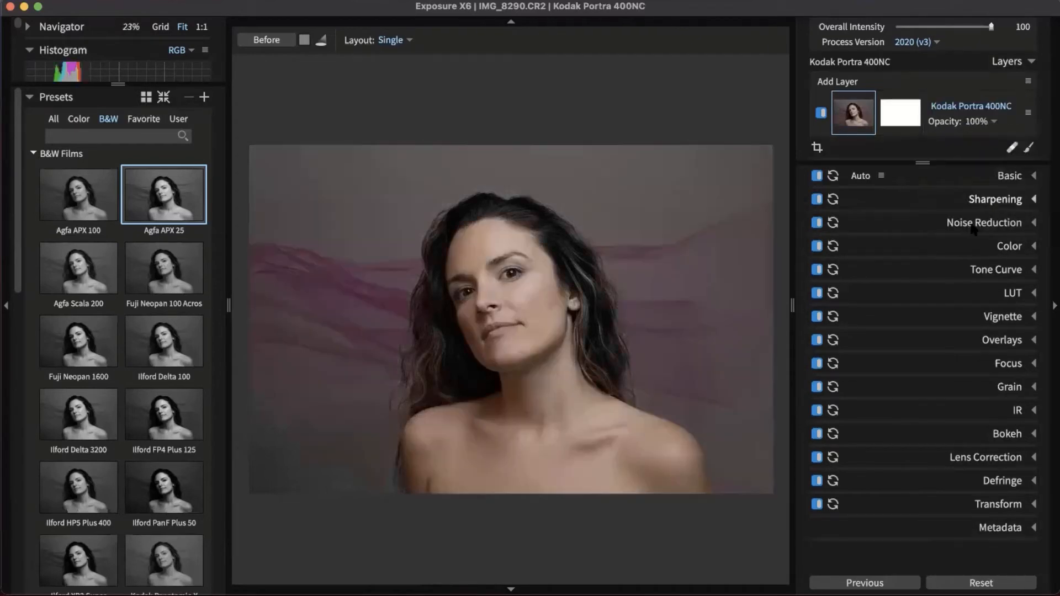
Step: Put away the B&W Films presets to bring back the histogram and folder list, and return to the thumbnail grid
scroll(104, 221, "down", 2)
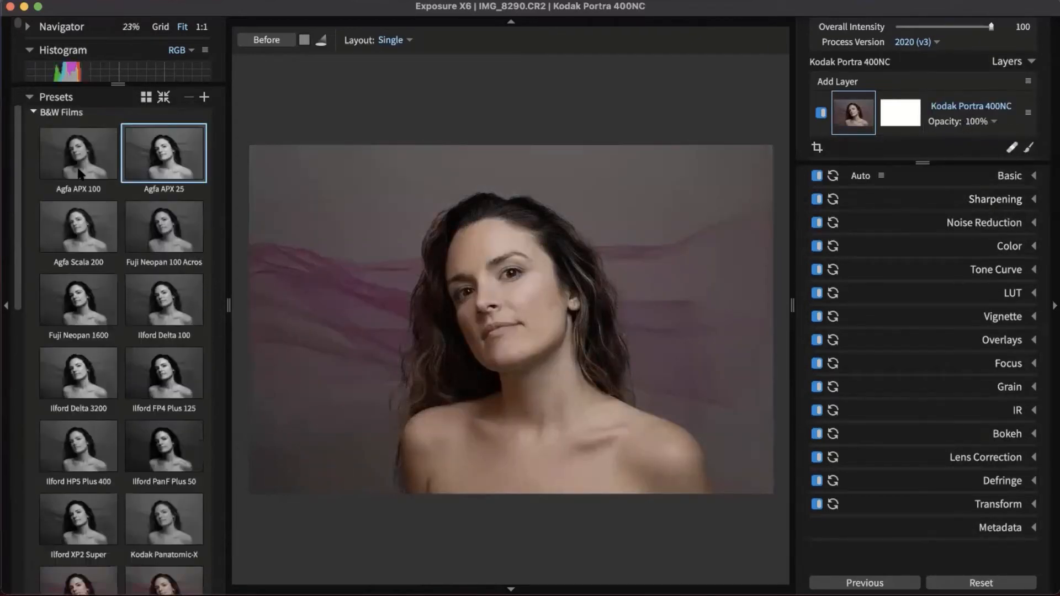
left_click(35, 113)
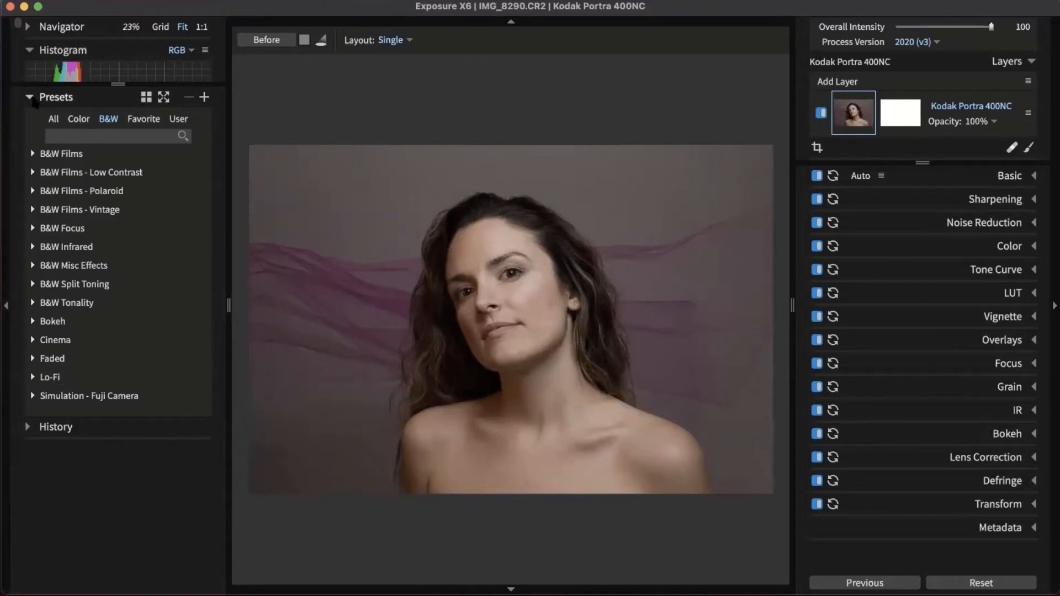
left_click(78, 96)
left_click_drag(82, 84, 62, 387)
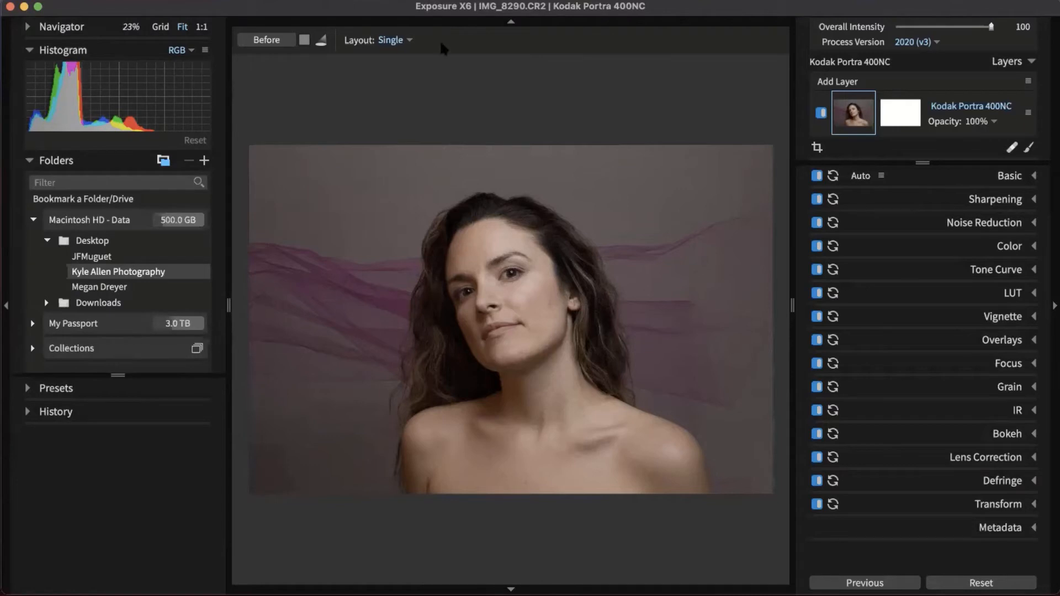
key("g")
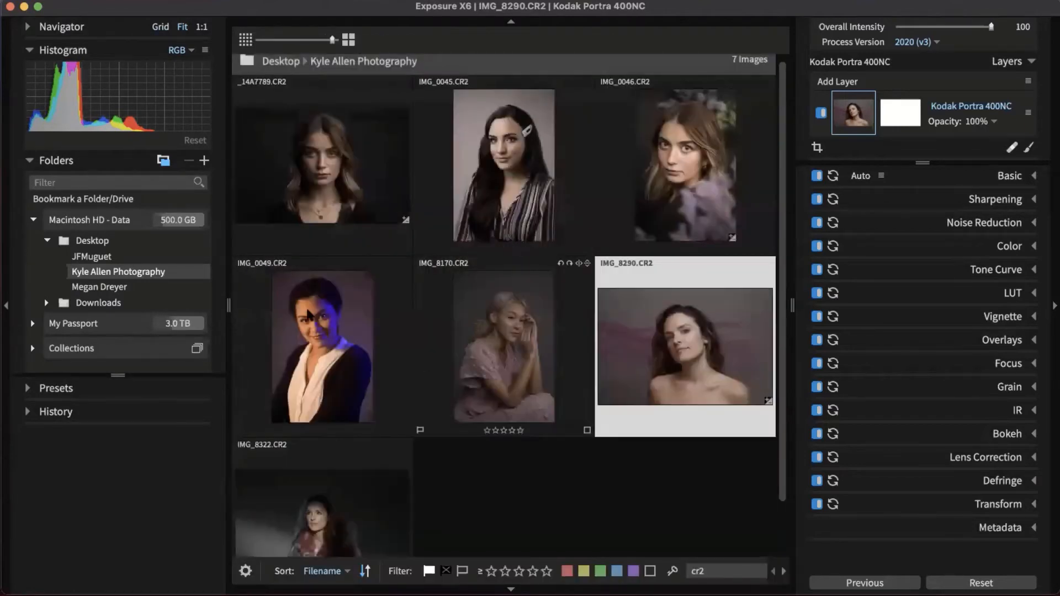
Step: Apply the Auto correction to all CR2 portraits in the folder at once, and clear the selection
scroll(635, 262, "down", 2)
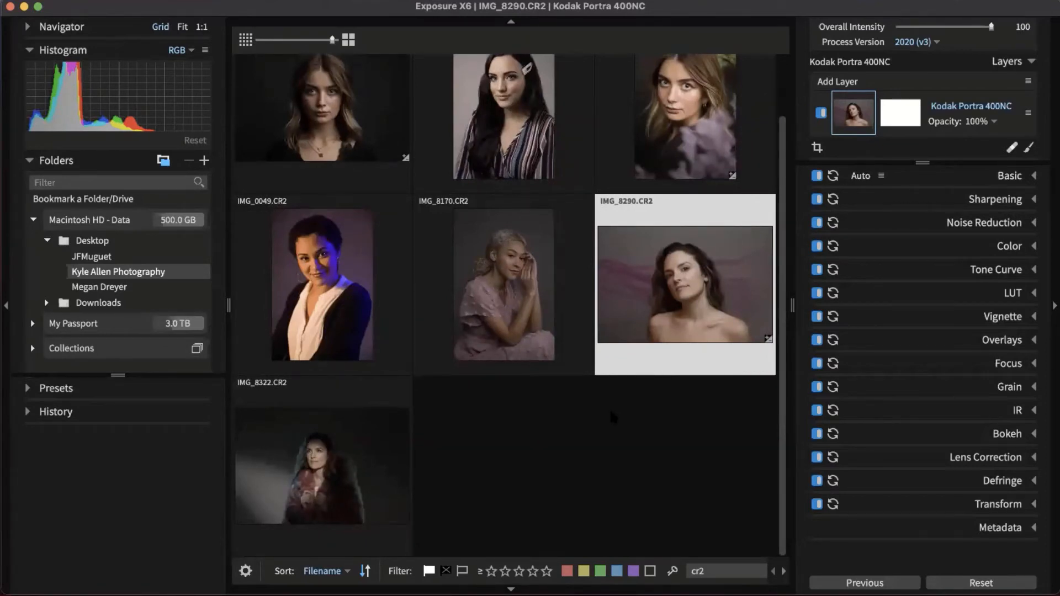
mouse_move(728, 122)
mouse_move(655, 342)
key("super+a")
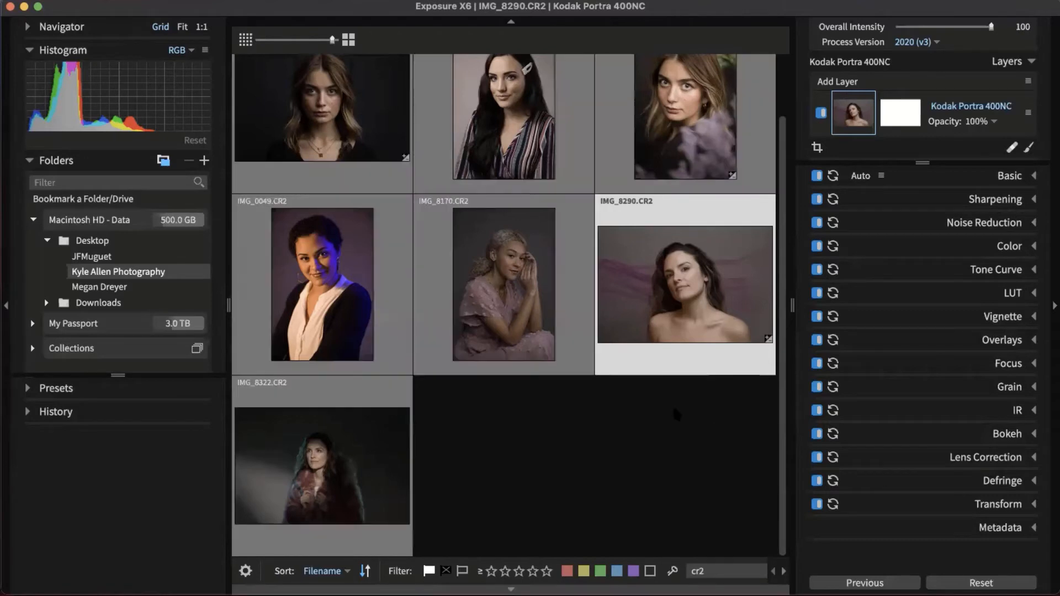
left_click(865, 181)
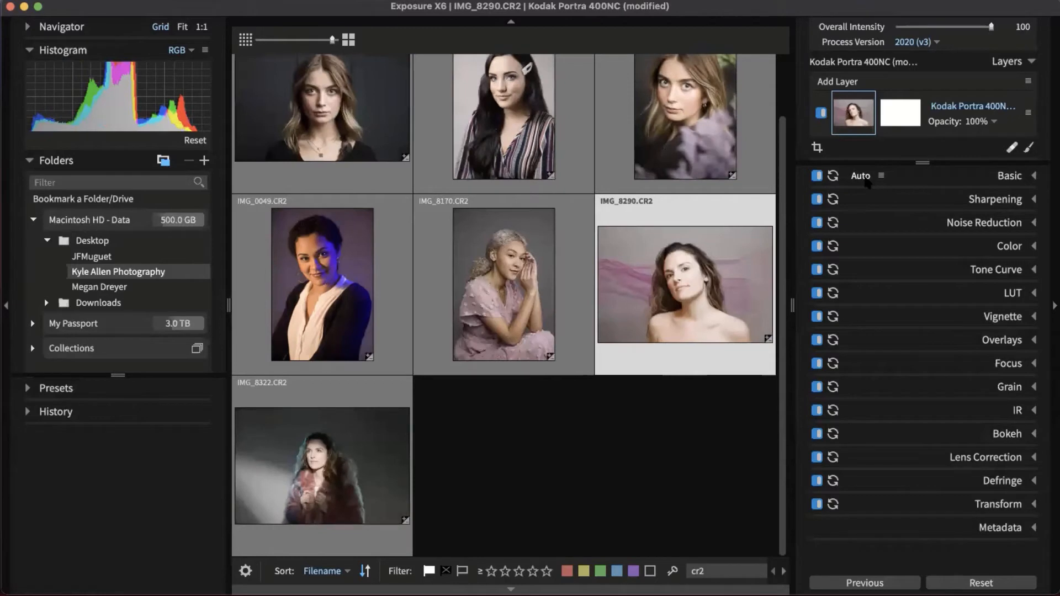
left_click(707, 435)
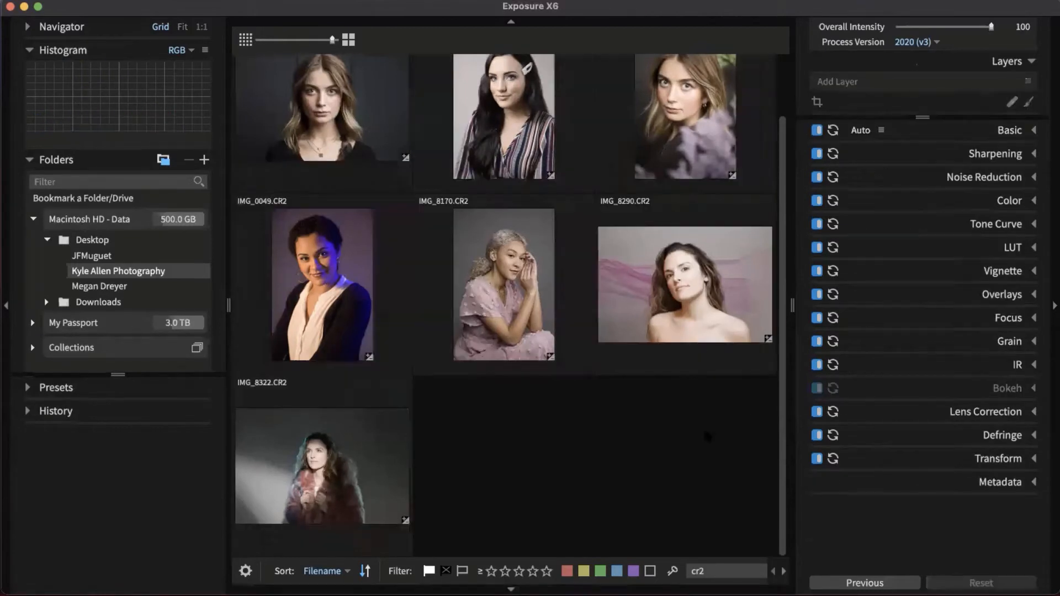
Step: Reset IMG_8290.CR2 to clear its Kodak Portra 400NC preset, and deselect the photo
left_click(705, 298)
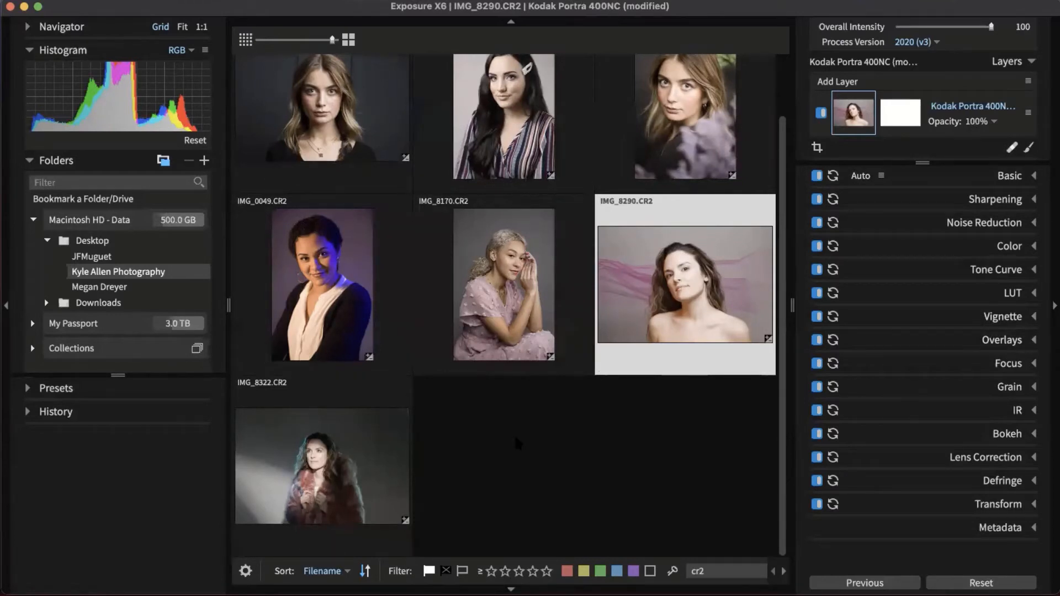
left_click(982, 584)
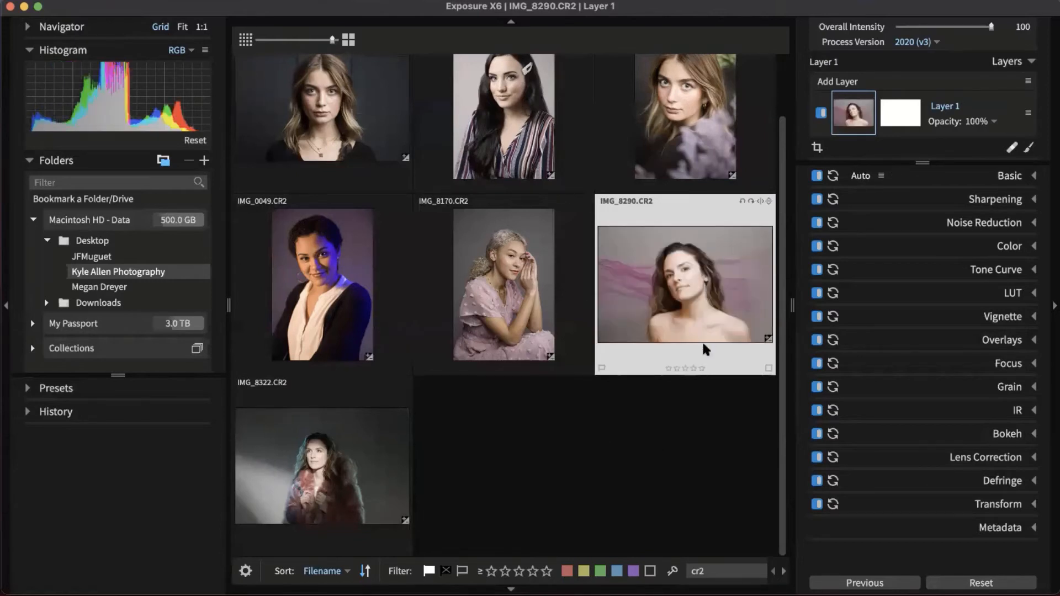
left_click(668, 474)
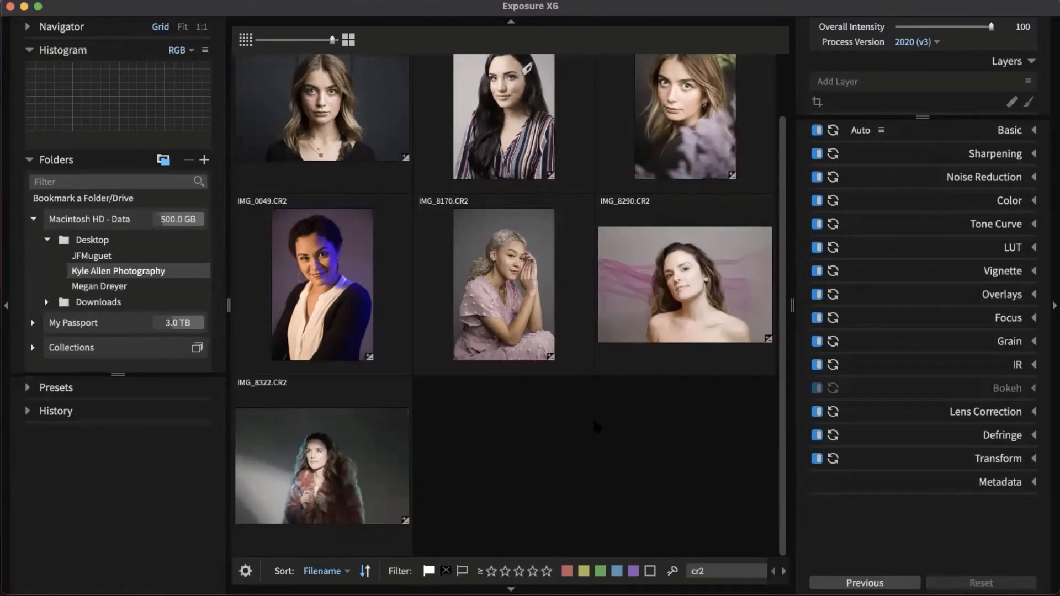
Step: Examine the automatic Basic adjustments of IMG_0045.CR2 and IMG_0049.CR2 and the strength options of the Auto correction
left_click(1010, 133)
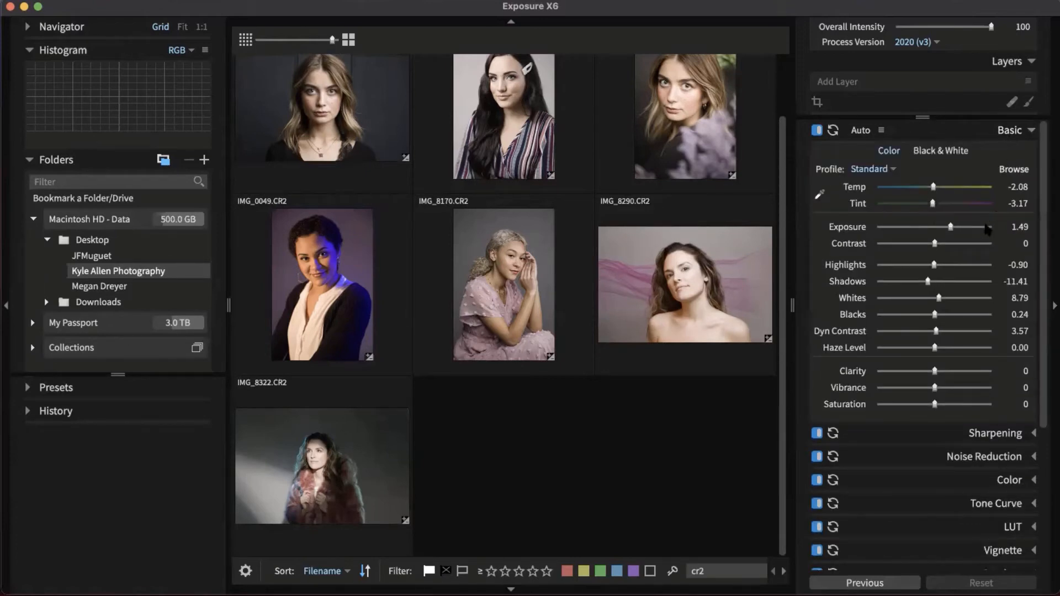
scroll(560, 186, "up", 2)
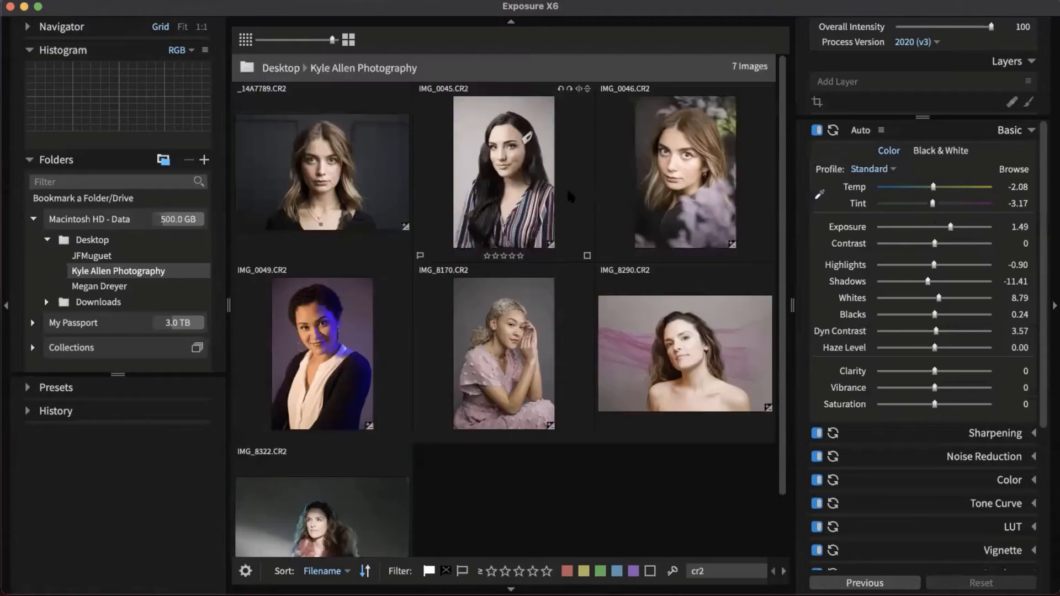
left_click(588, 195)
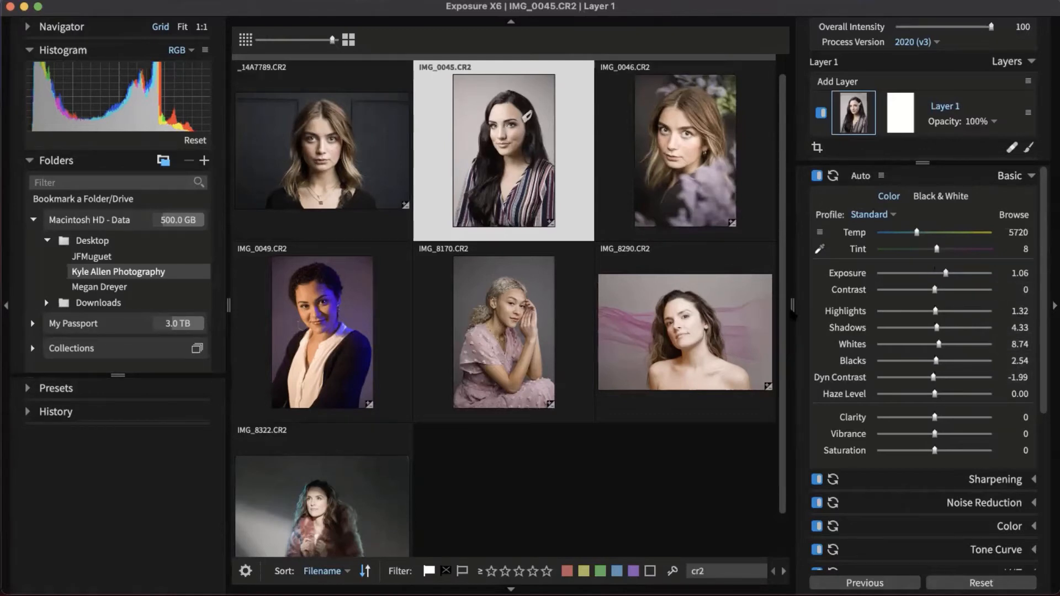
left_click(348, 328)
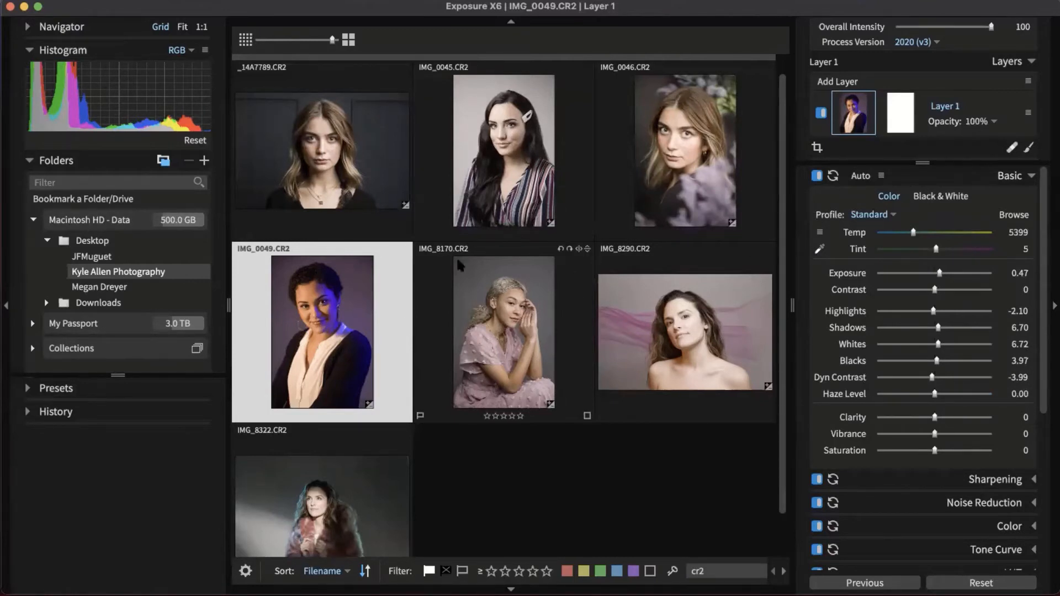
left_click(436, 437)
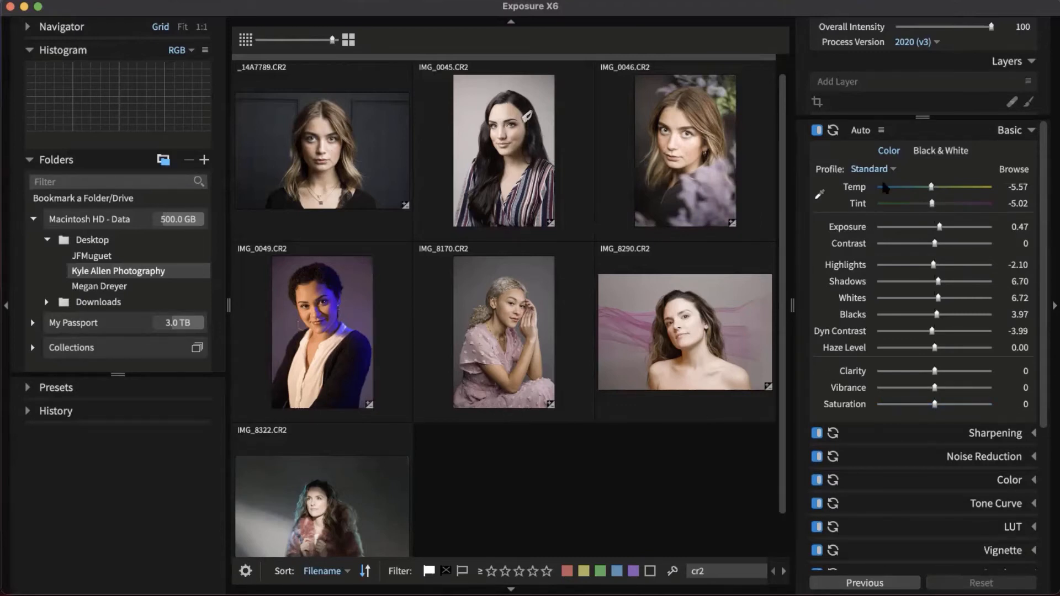
left_click(881, 130)
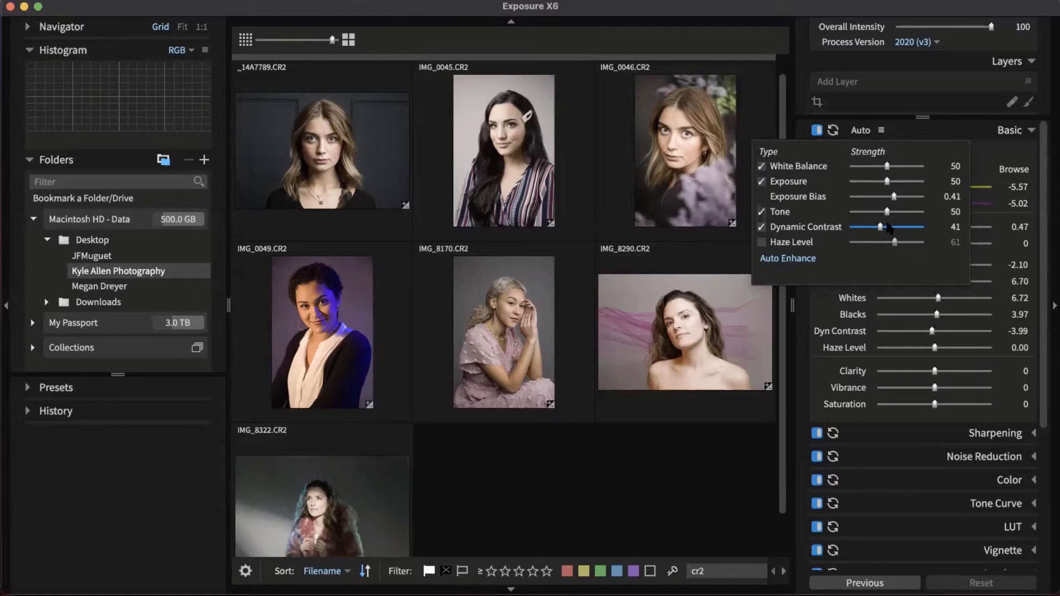
left_click(912, 139)
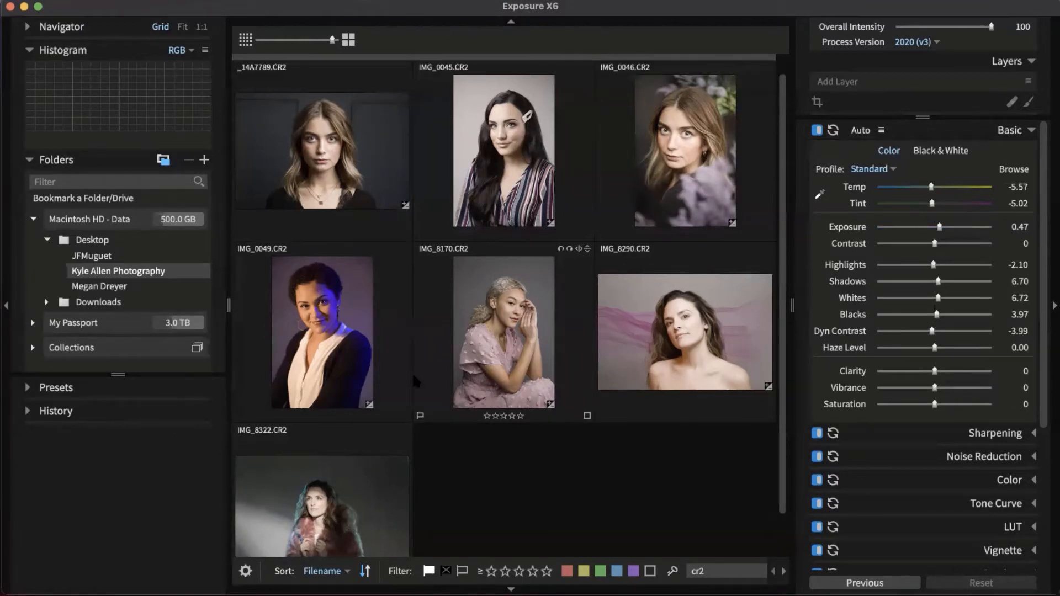
Step: Open IMG_8322.CR2 on its own and crop it inward from the upper-right corner to cut off the backdrop edge
double_click(394, 494)
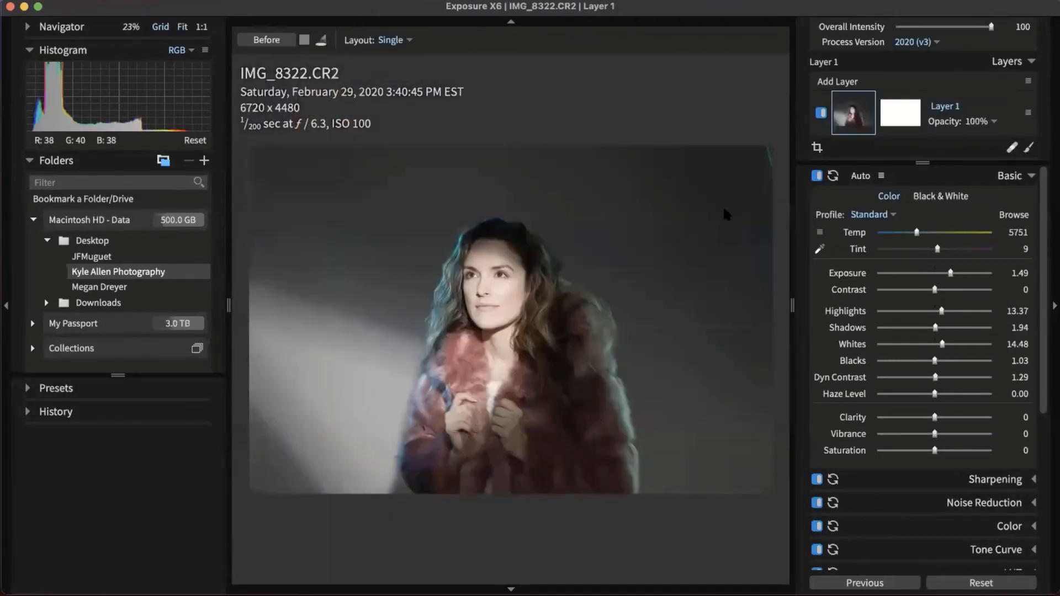
left_click(816, 147)
left_click_drag(771, 146, 739, 213)
key("Return")
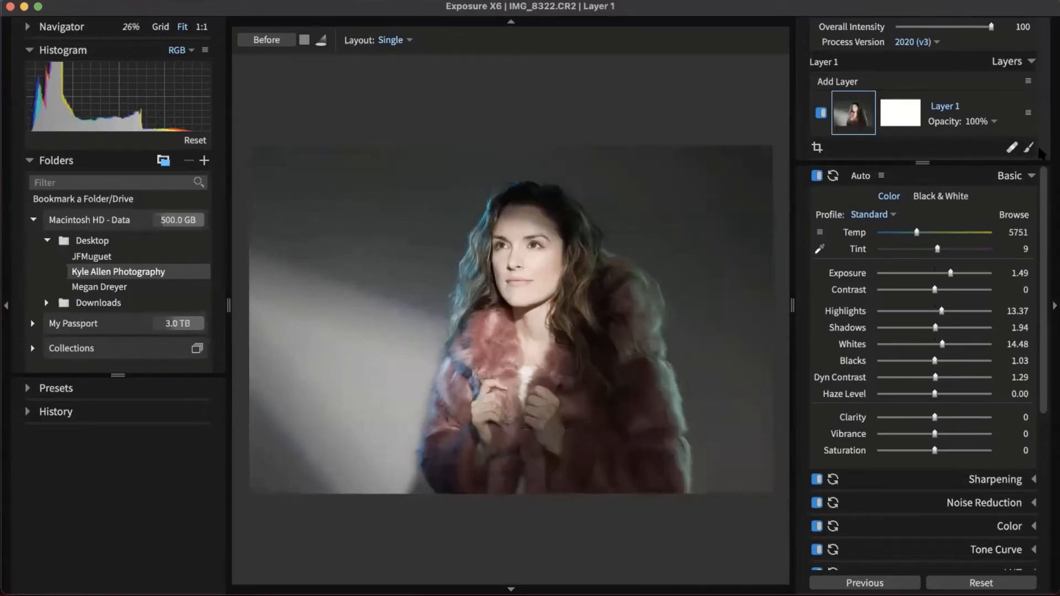
Step: Heal the spot on the lit backdrop beside the woman with a short stroke, using brush size 50.05 and feather 49
left_click(1010, 148)
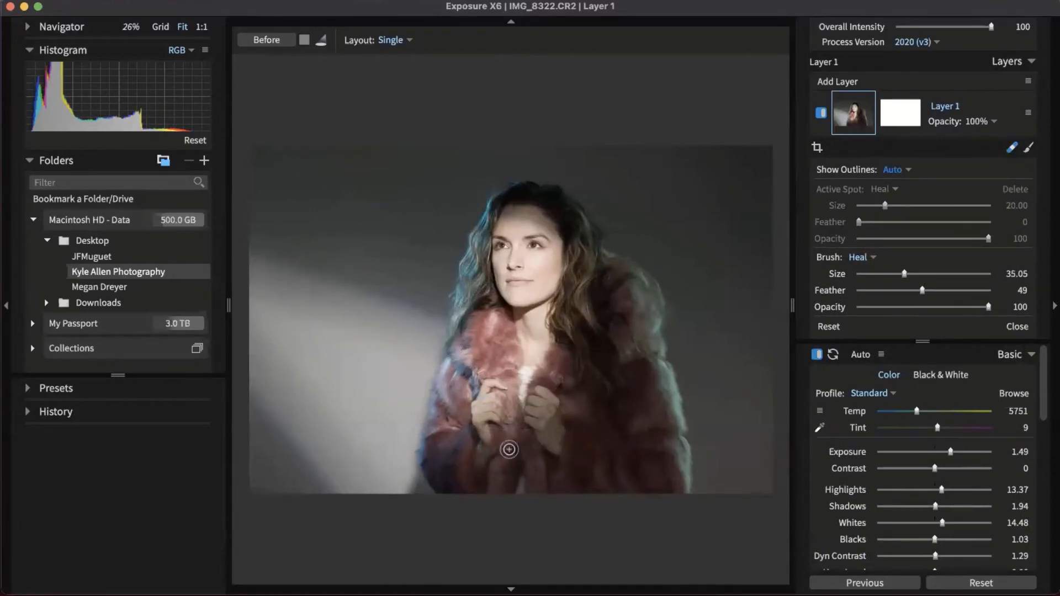
key("bracketleft")
left_click(201, 26)
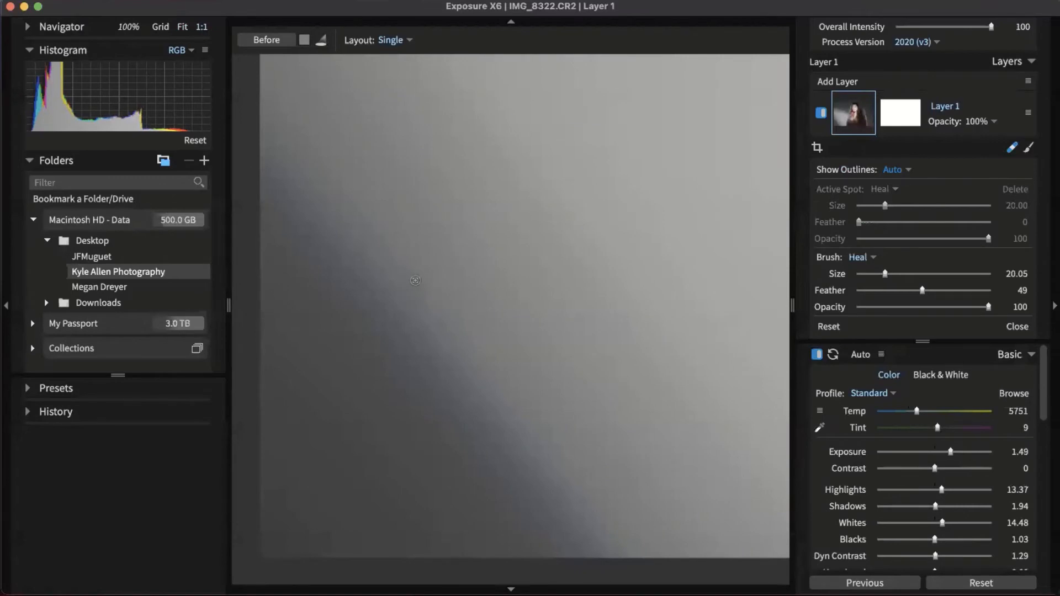
key("]")
key("]")
key("]")
key("]")
key("]")
key("]")
key("]")
key("]")
key("]")
key("]")
mouse_move(420, 284)
left_mouse_down()
mouse_move(435, 305)
mouse_move(407, 274)
mouse_move(452, 293)
left_mouse_up()
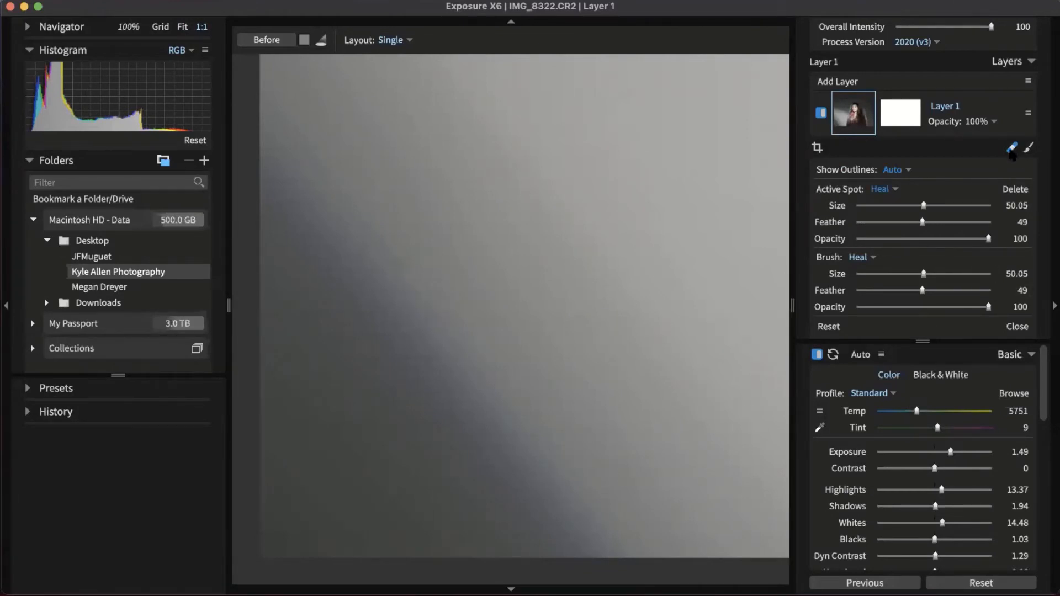
left_click(1012, 147)
Step: Heal the blemish on the woman's cheek next to her hair with a short stroke at brush size 35.05
scroll(624, 403, "down", 5)
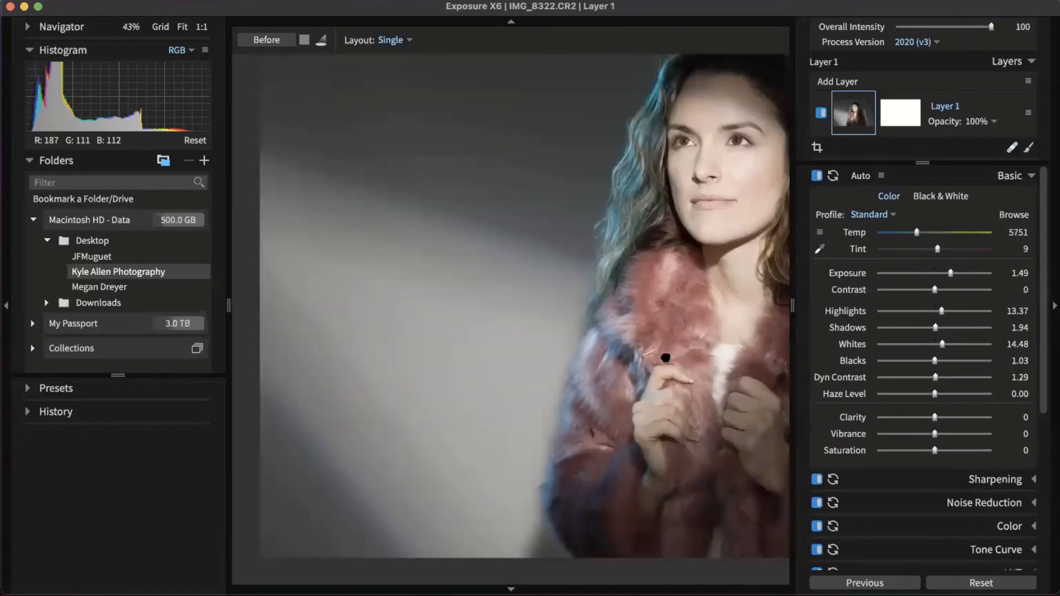
scroll(598, 350, "up", 5)
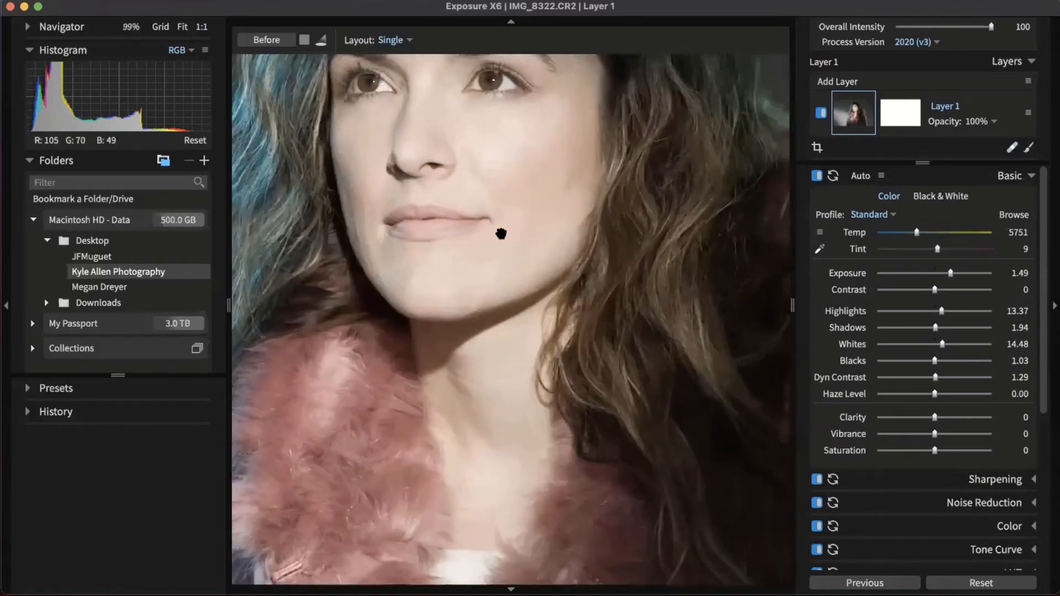
left_click_drag(500, 234, 508, 414)
scroll(510, 414, "up", 2)
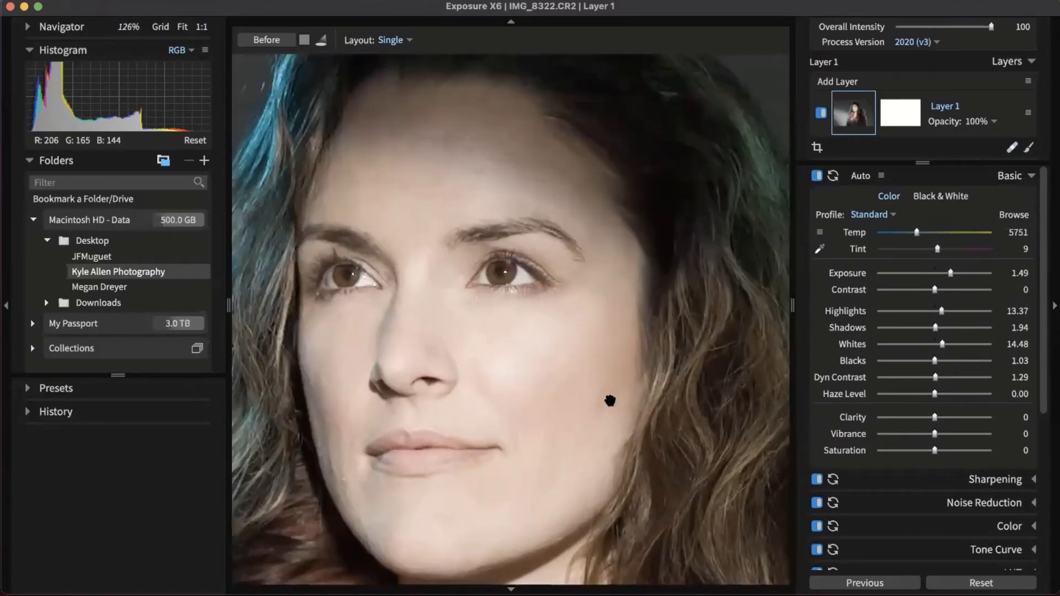
left_click(1011, 148)
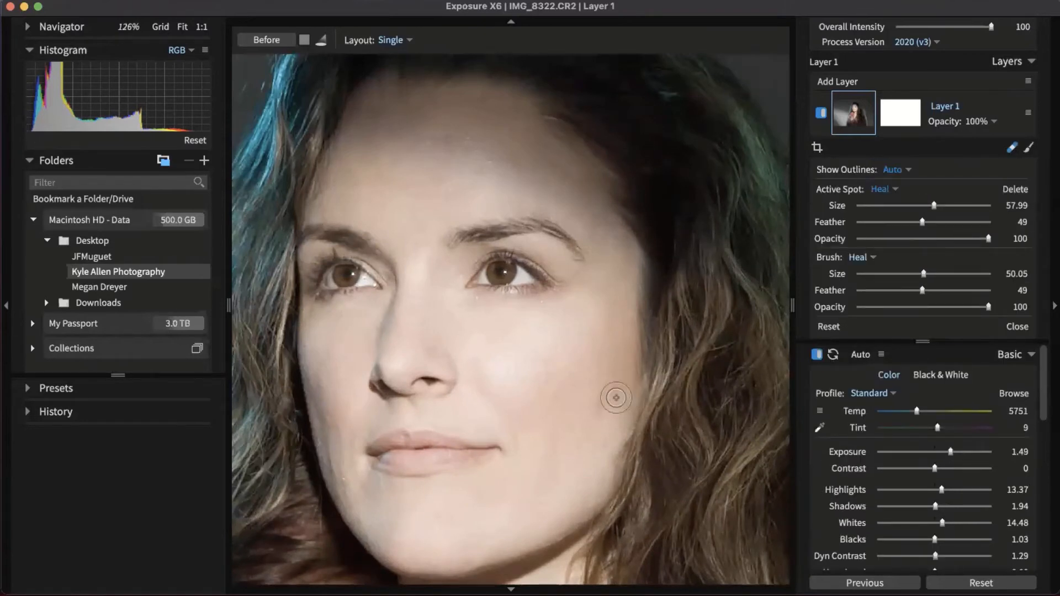
key("bracketleft")
key("bracketleft")
key("bracketleft")
key("bracketleft")
key("bracketleft")
left_click_drag(597, 410, 602, 380)
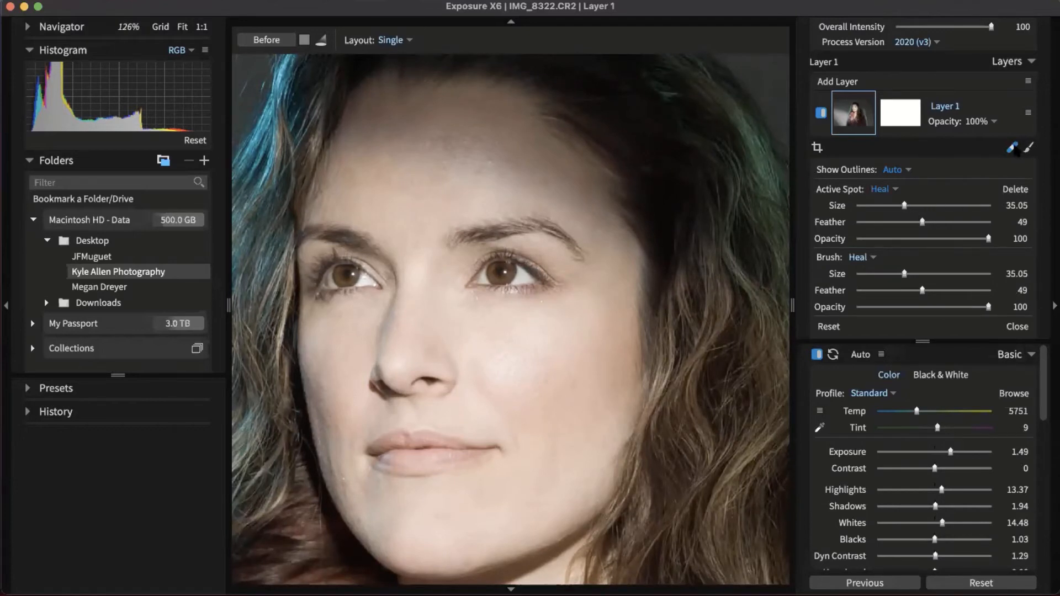
left_click(1012, 148)
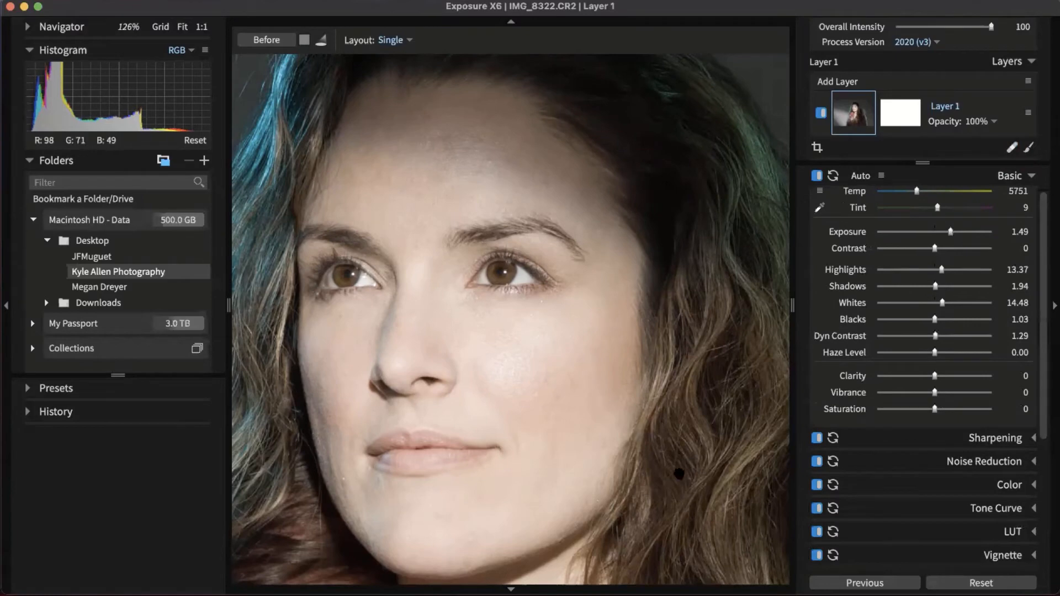
Step: Examine the whole portrait, the local brush options, and the heal tool's Heal and Clone brush modes
scroll(591, 475, "down", 3)
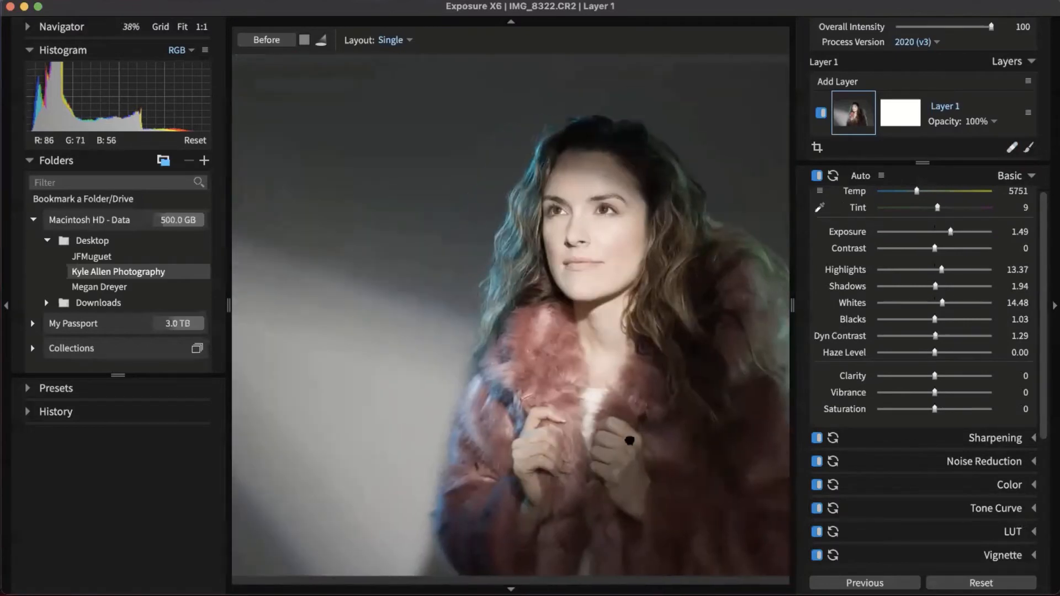
left_click(1009, 177)
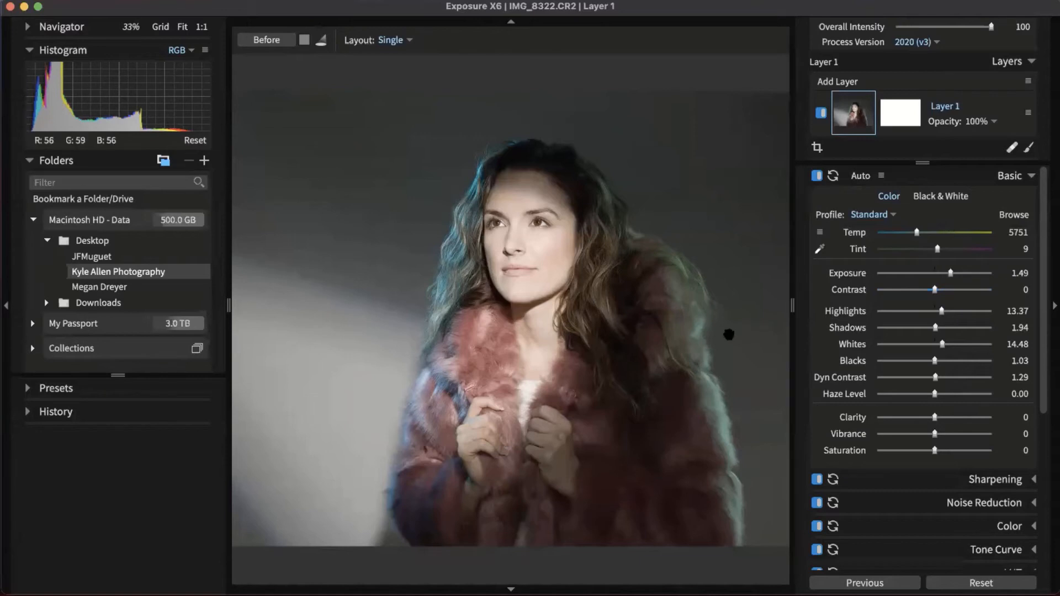
left_click(1029, 148)
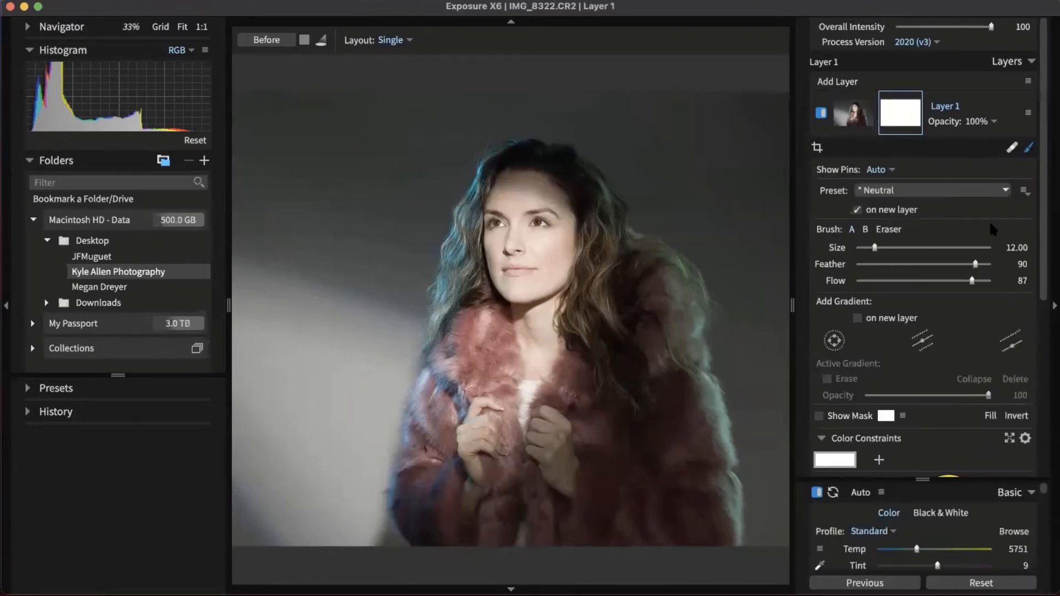
left_click(1012, 148)
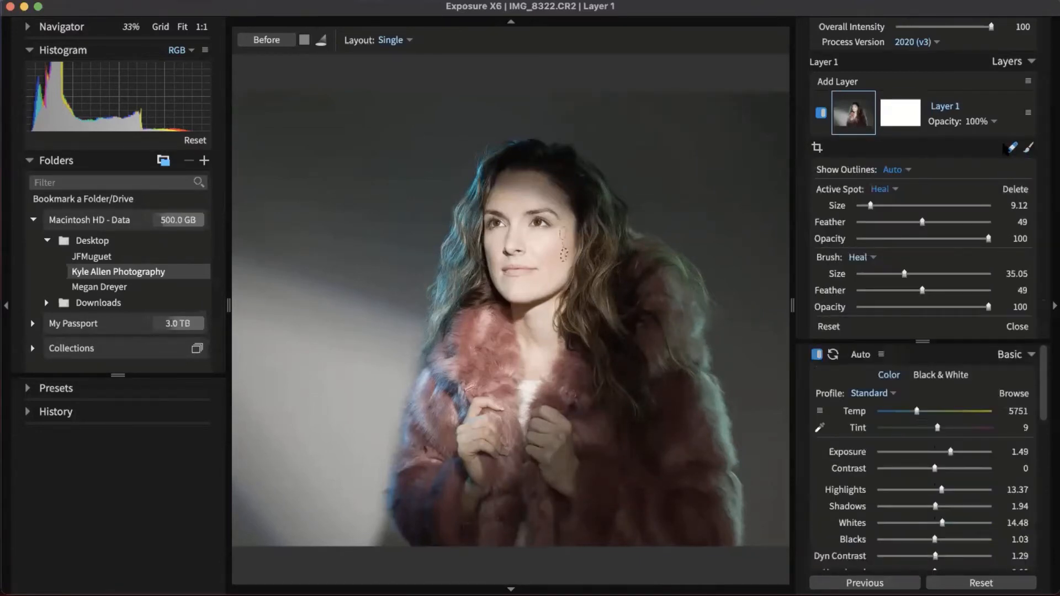
left_click(868, 257)
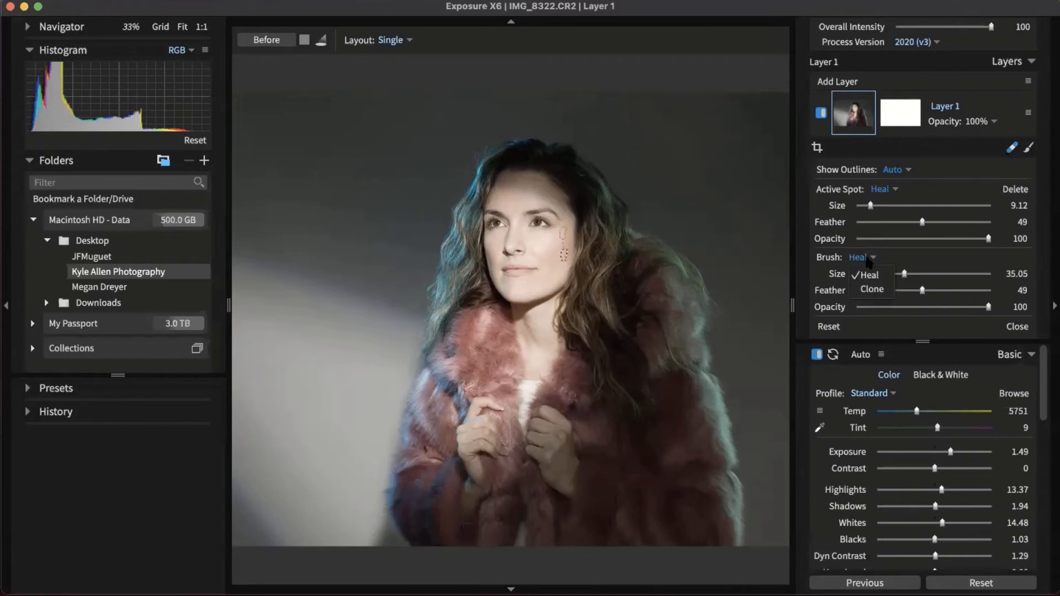
left_click(889, 273)
left_click(1012, 147)
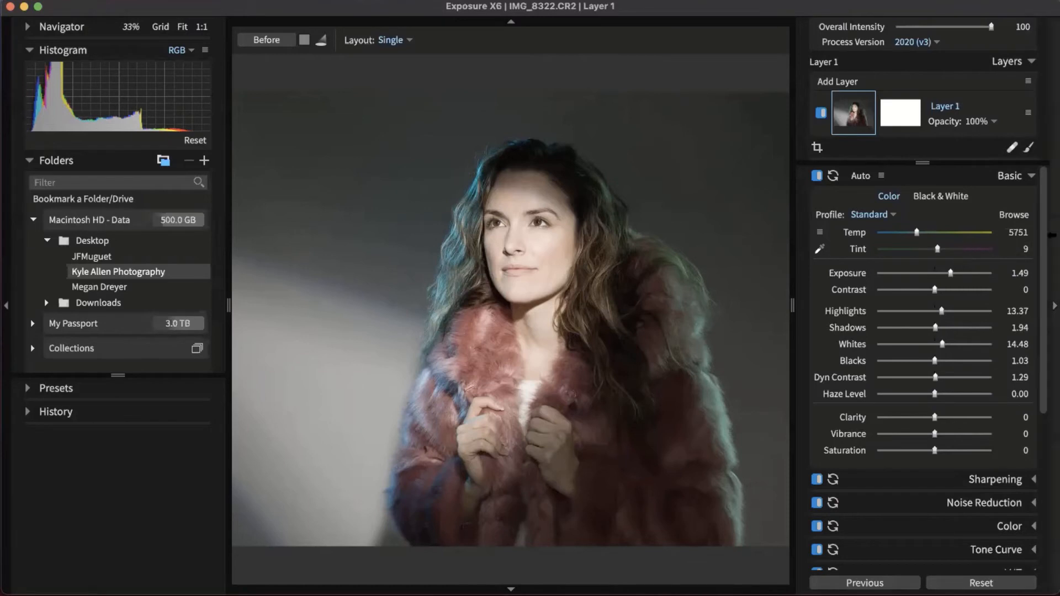
Step: Lower the exposure of IMG_8322.CR2 to 1.12 with the Basic adjustments and the histogram
scroll(1044, 232, "down", 1)
left_click_drag(1045, 232, 1040, 223)
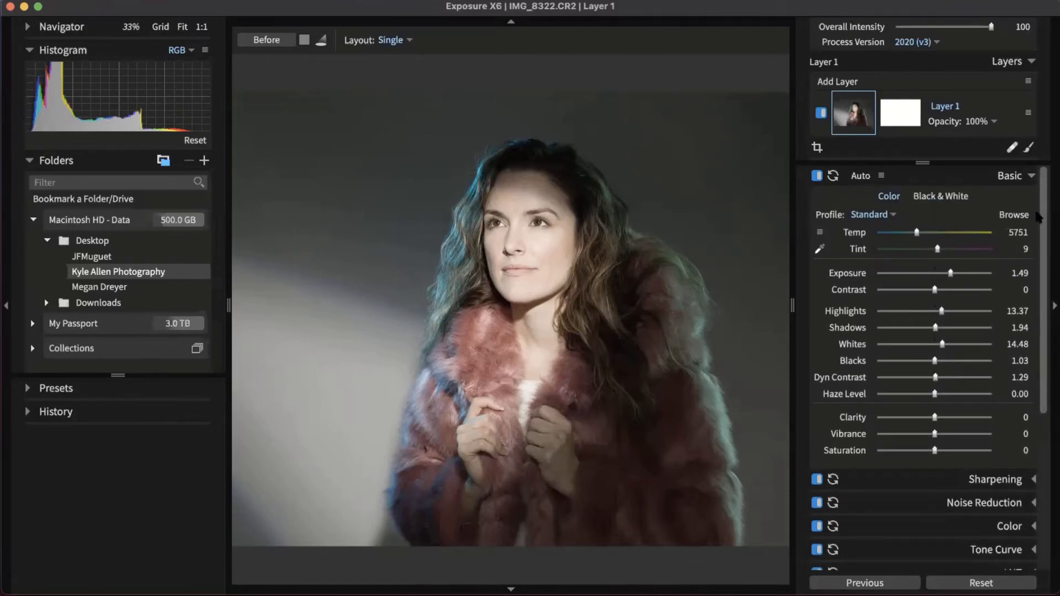
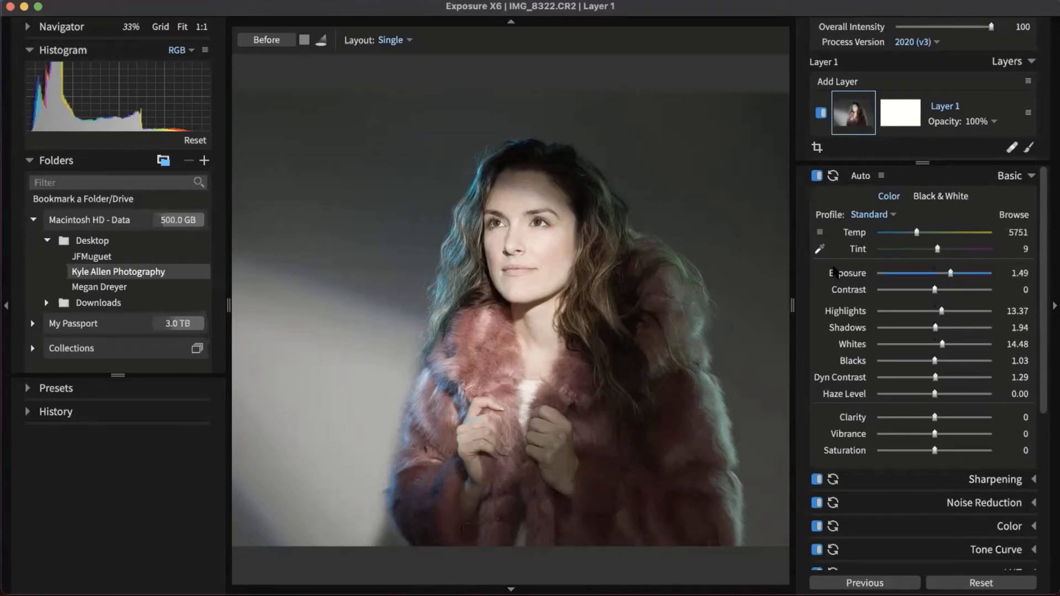
mouse_move(49, 104)
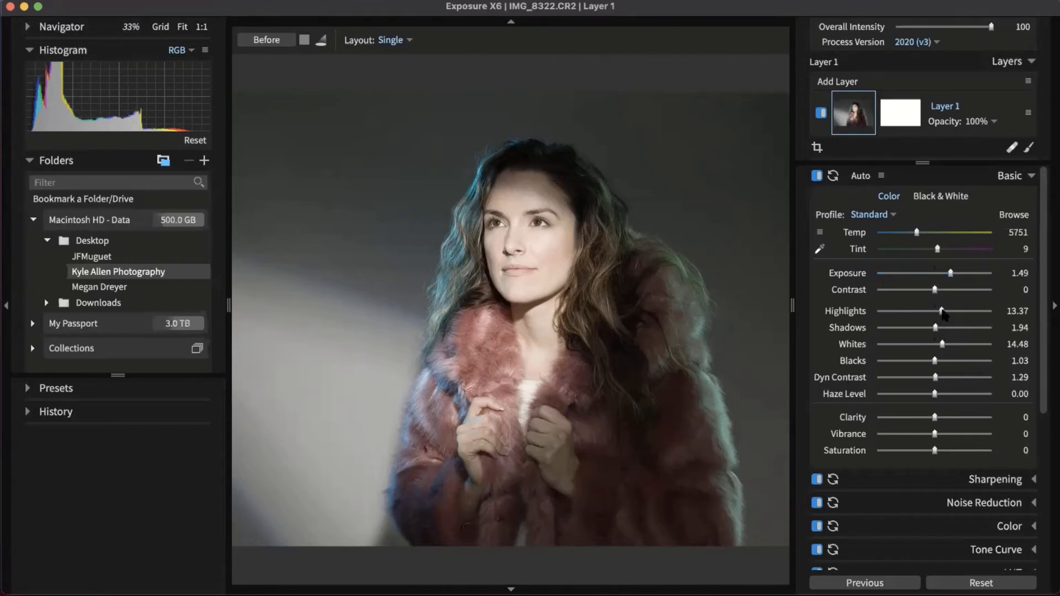
mouse_move(158, 84)
left_click_drag(950, 274, 947, 275)
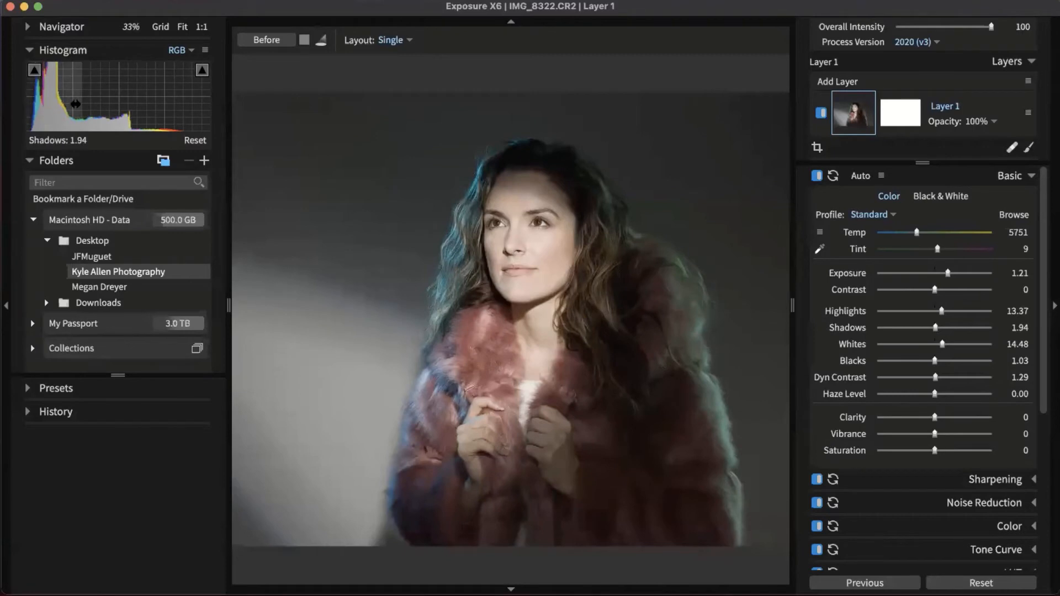
mouse_move(138, 100)
left_mouse_down()
mouse_move(118, 100)
mouse_move(145, 108)
left_mouse_up()
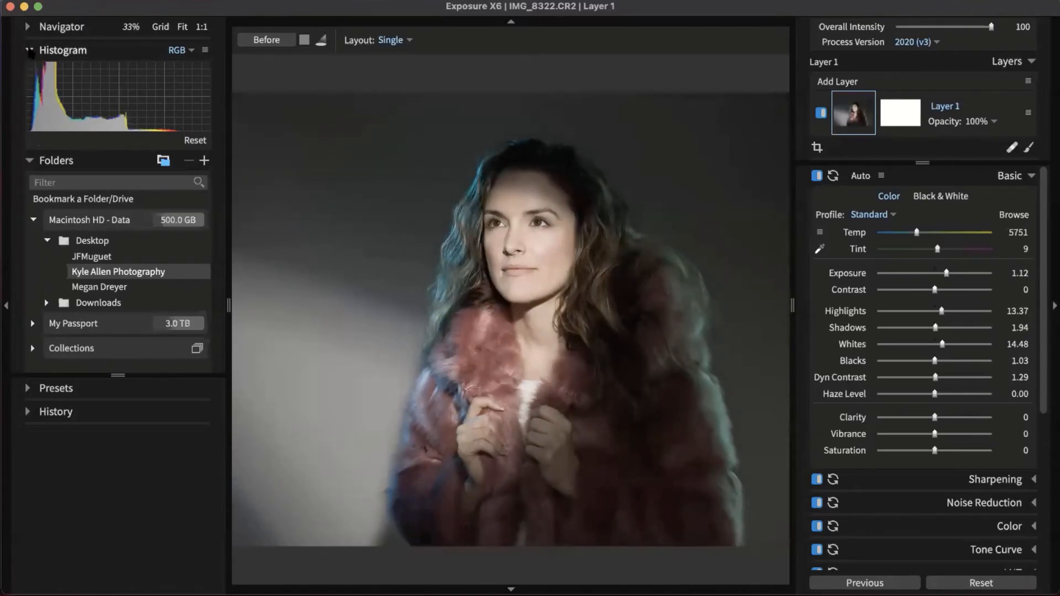
Step: Hide the histogram and folder area to enlarge the portrait, and show the Color adjustments in place of Basic
left_click(29, 50)
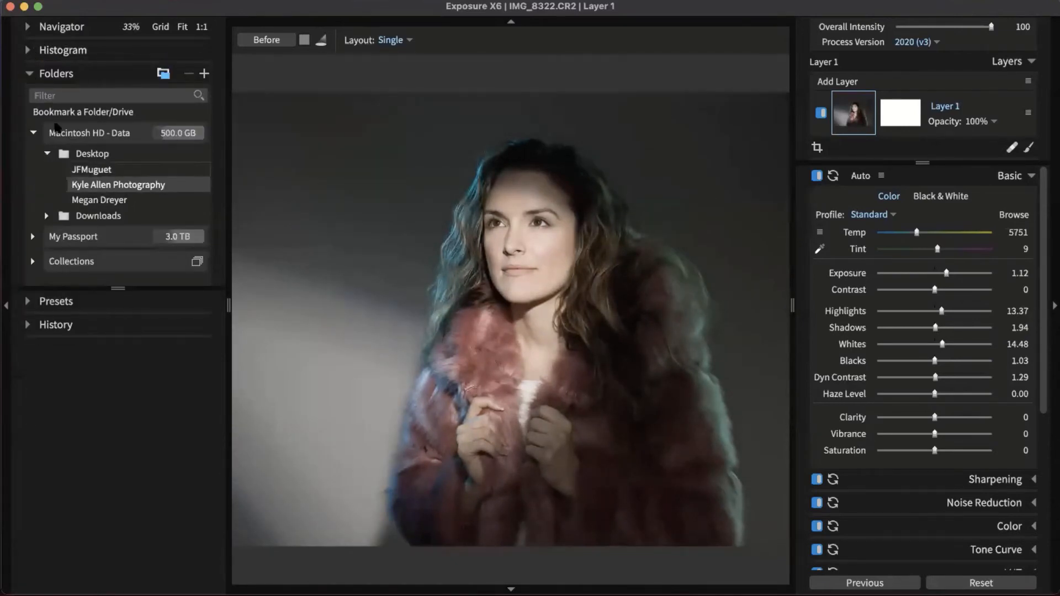
left_click(17, 302)
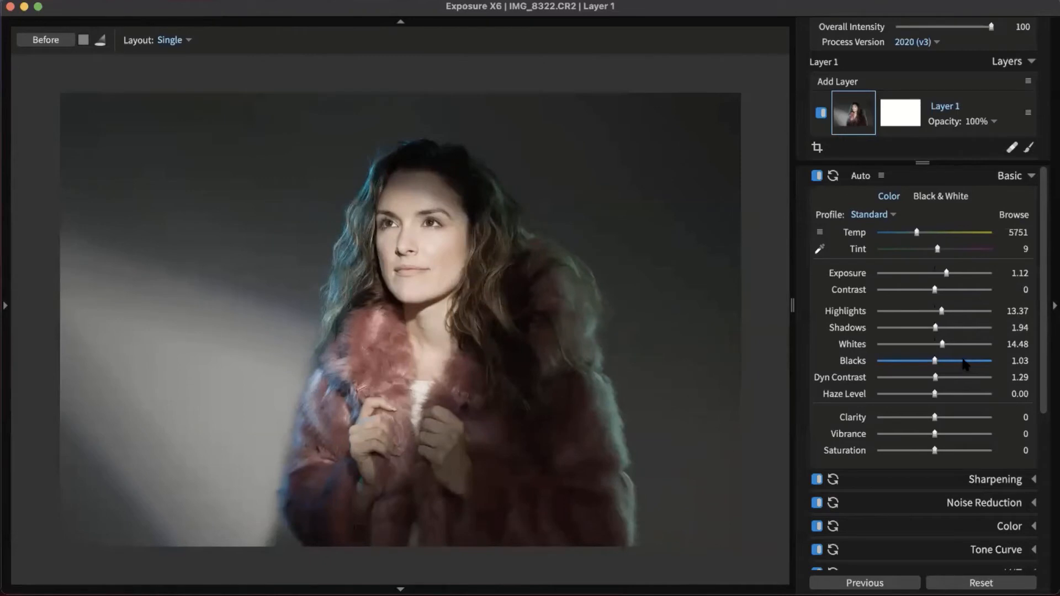
left_click(1015, 176)
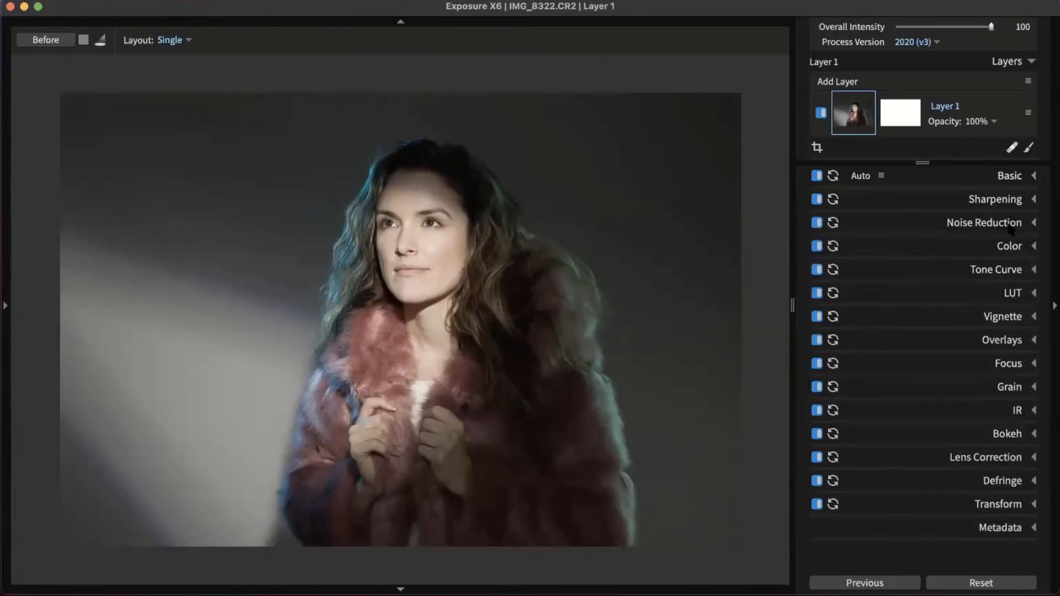
left_click(1006, 245)
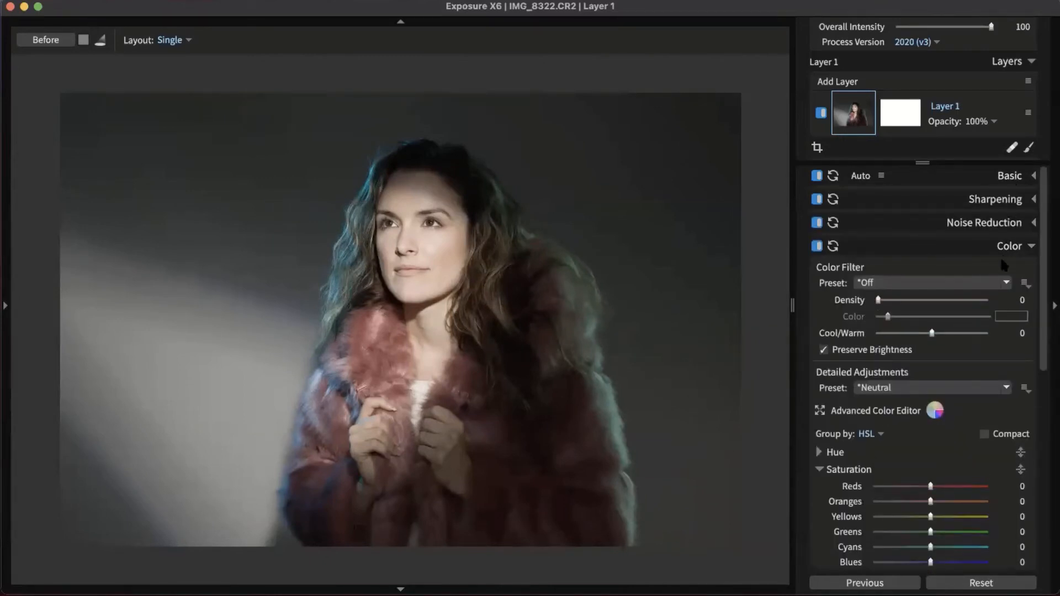
scroll(945, 289, "down", 3)
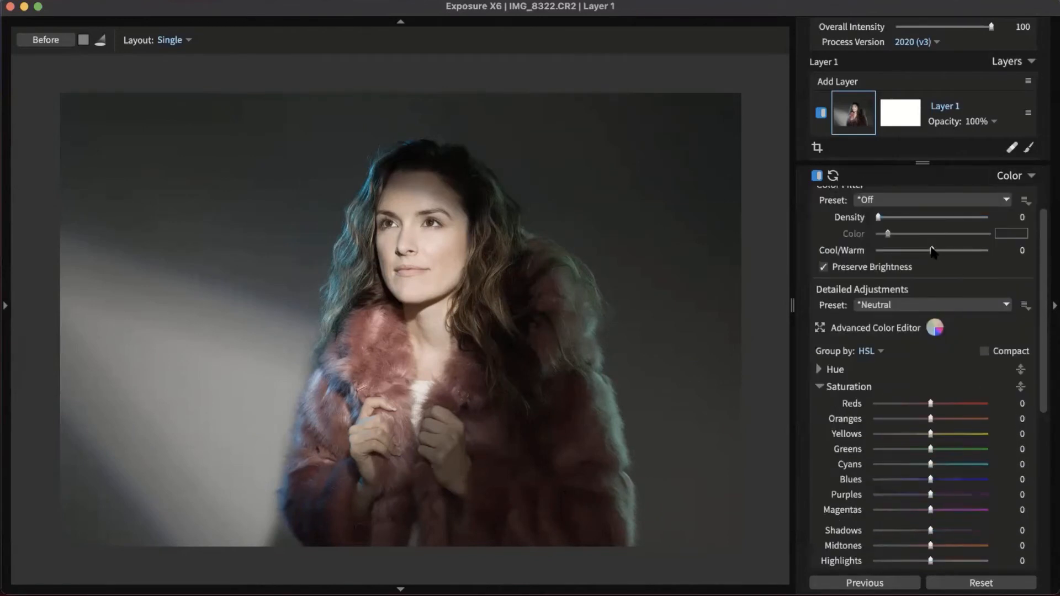
Step: Try a Cool/Warm shift of 35 and a cooler one, preview the Green colour filter, and set the filter to Off
left_click_drag(932, 252, 951, 251)
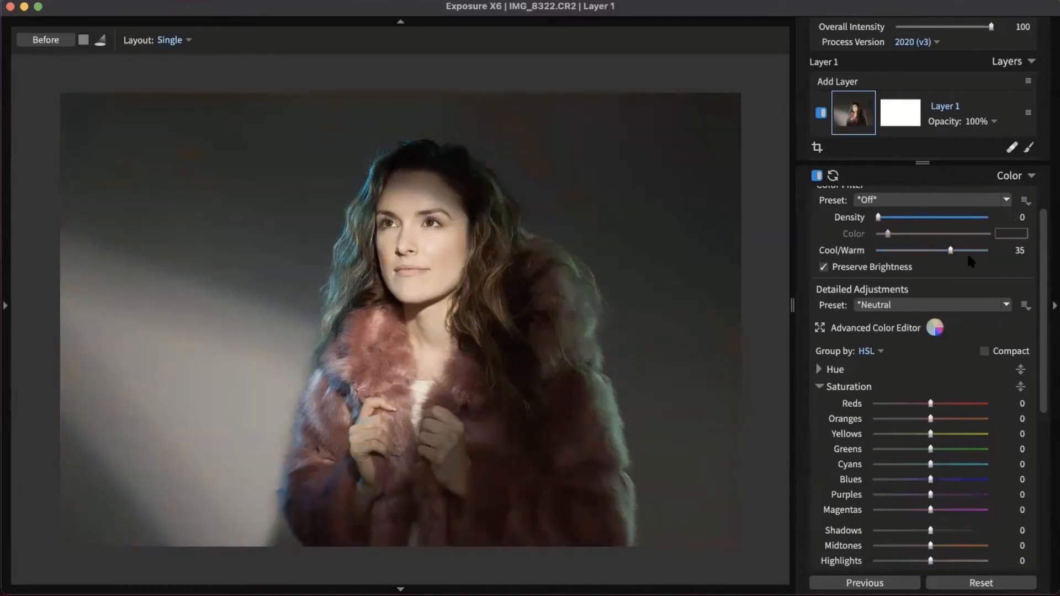
left_click_drag(951, 251, 909, 252)
double_click(909, 252)
left_click(956, 201)
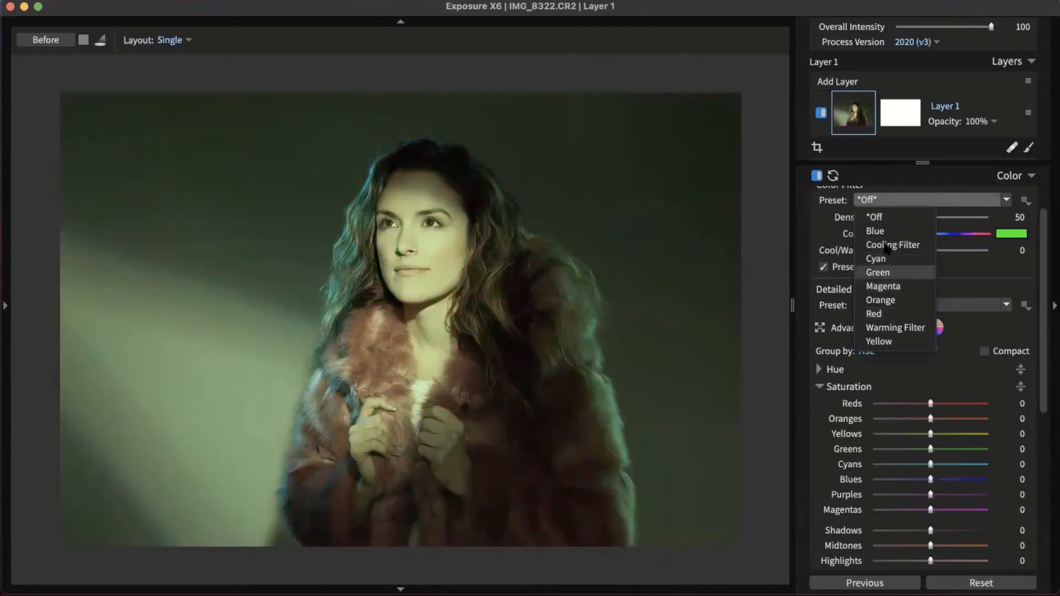
left_click(877, 217)
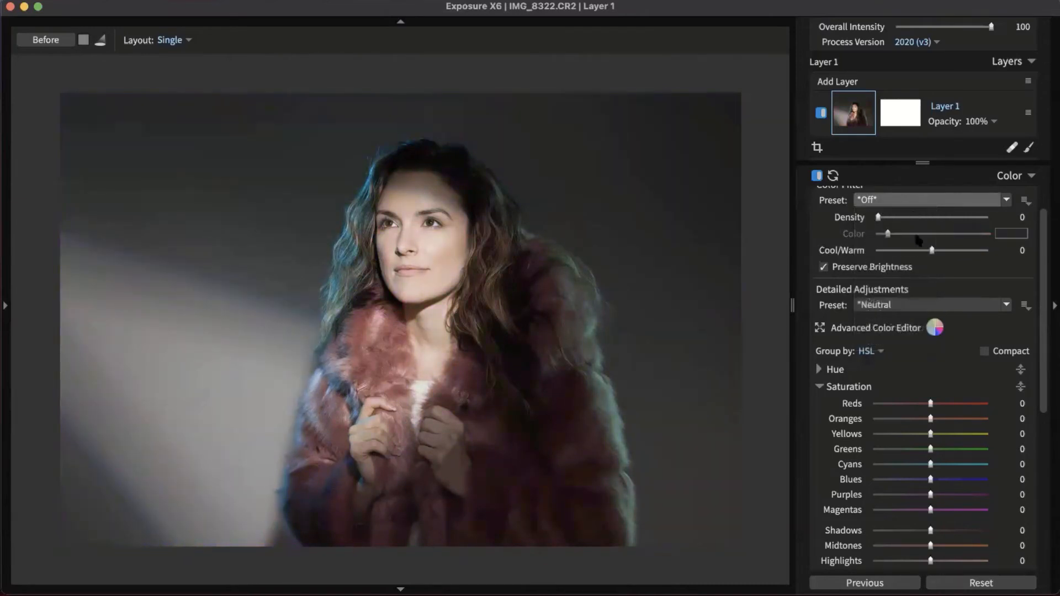
Step: Examine the detailed colour adjustments grouped by HSL, including the individual colour and tonal saturation sliders
scroll(941, 298, "up", 3)
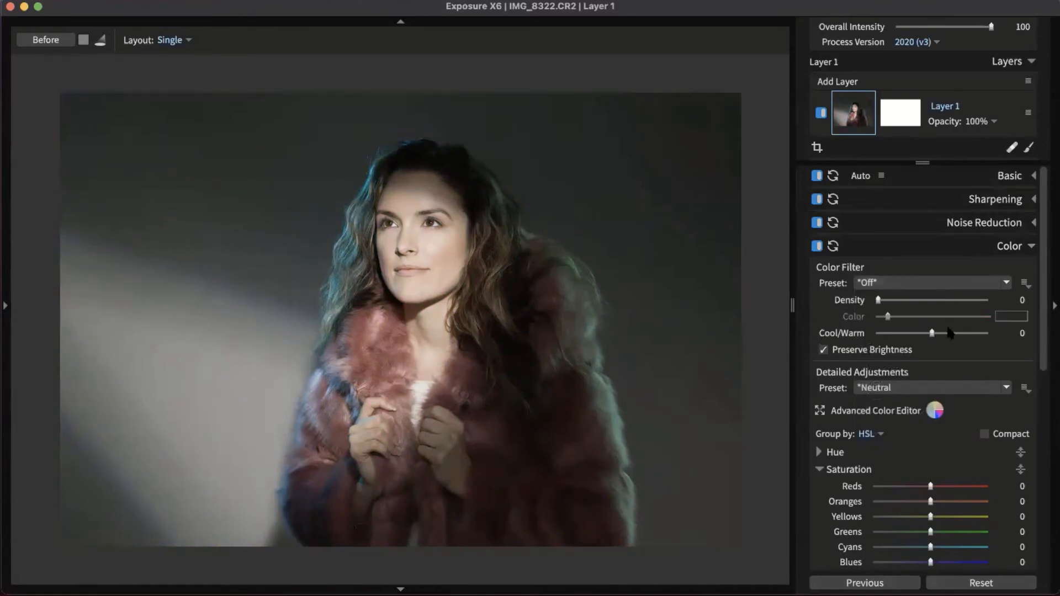
scroll(965, 299, "down", 3)
scroll(968, 299, "down", 3)
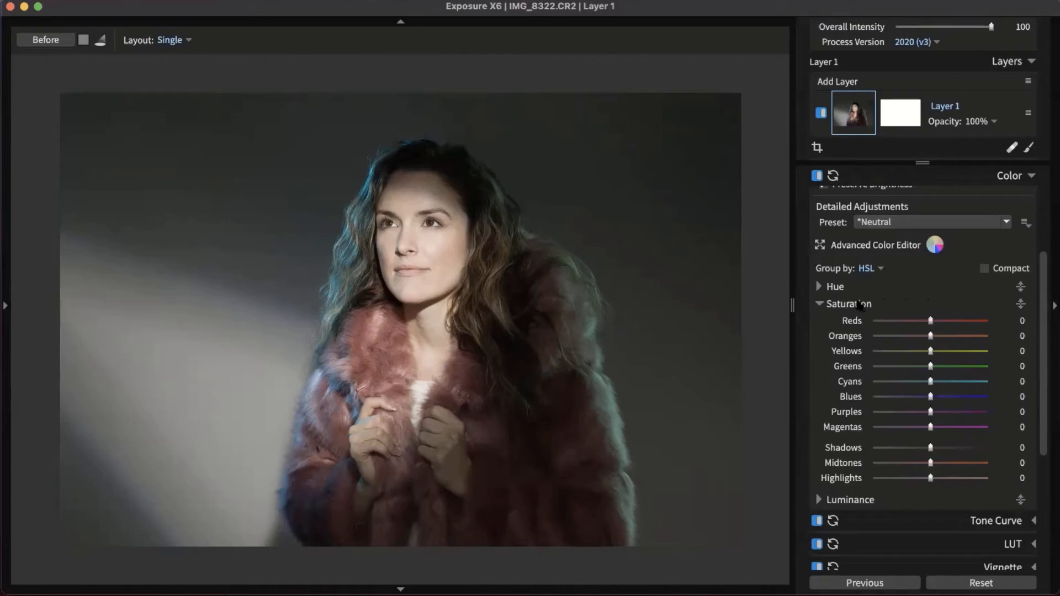
left_click(839, 306)
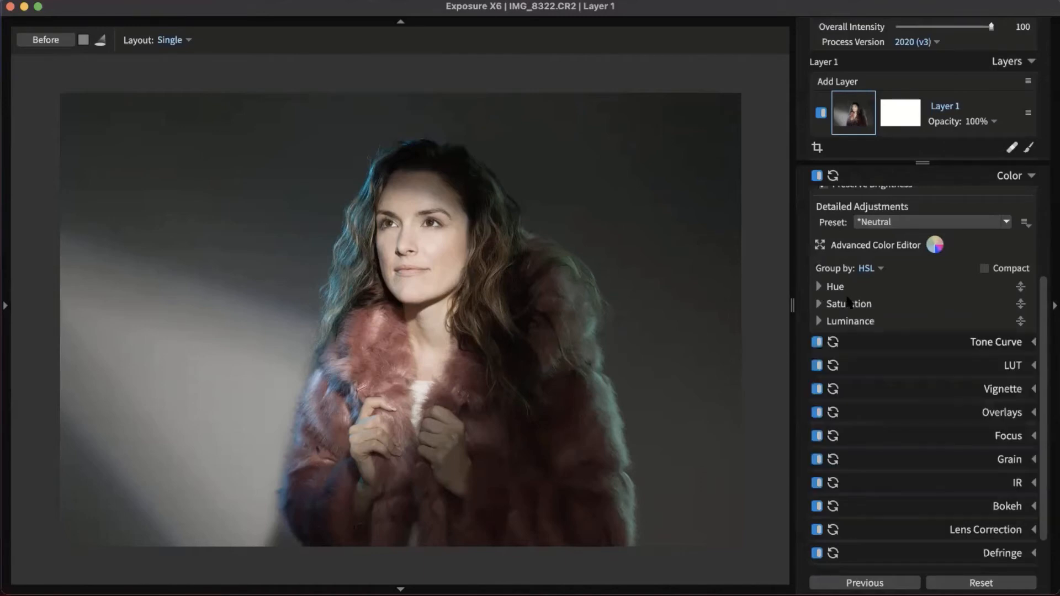
left_click(844, 304)
scroll(858, 320, "down", 3)
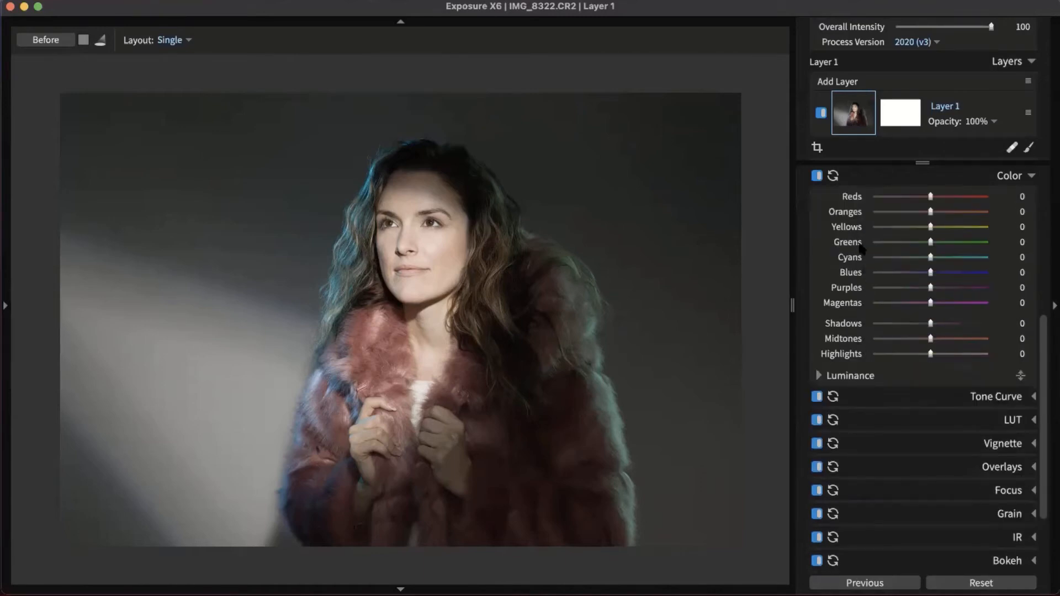
scroll(858, 298, "up", 1)
scroll(859, 327, "up", 2)
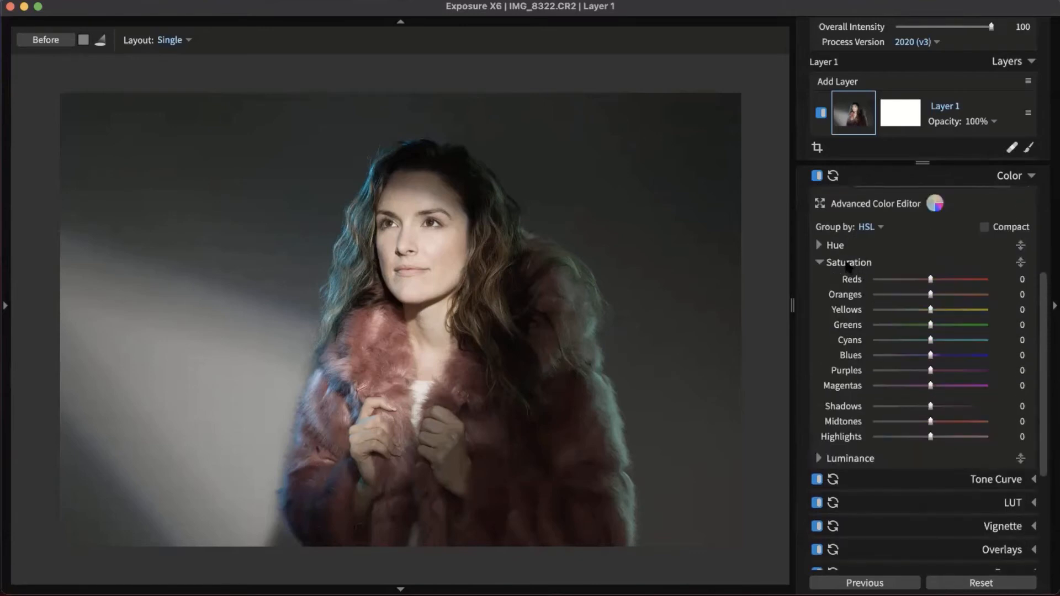
left_click(848, 262)
Step: Try different hue shifts for the Reds on the fur coat and set the Reds hue to 70
left_click(837, 246)
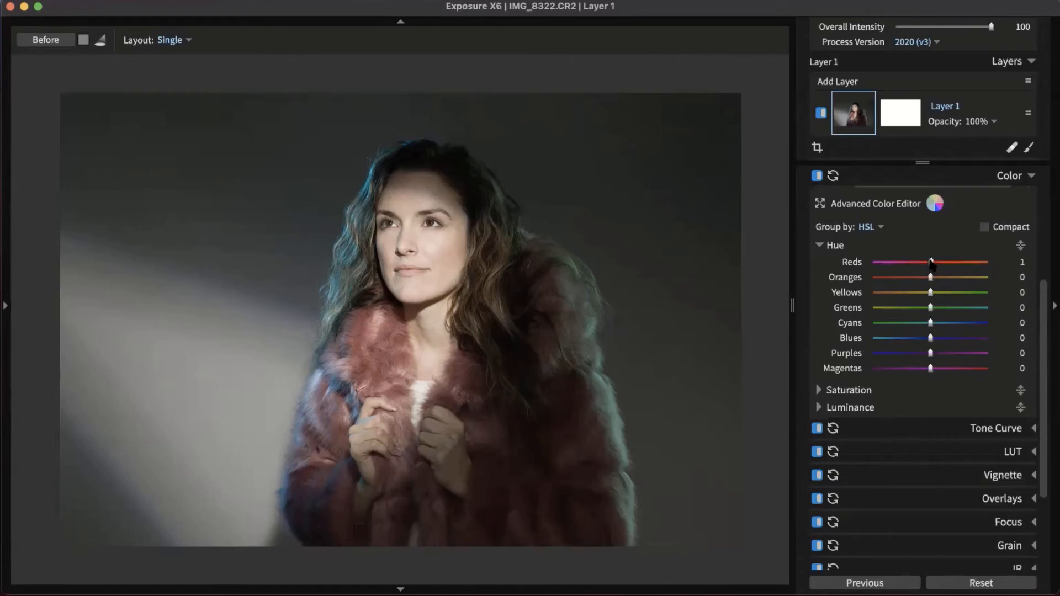
mouse_move(932, 263)
left_mouse_down()
mouse_move(879, 264)
mouse_move(921, 265)
left_mouse_up()
double_click(921, 264)
mouse_move(969, 267)
left_mouse_down()
mouse_move(883, 269)
mouse_move(957, 278)
mouse_move(981, 277)
mouse_move(901, 264)
mouse_move(989, 268)
mouse_move(974, 265)
left_mouse_up()
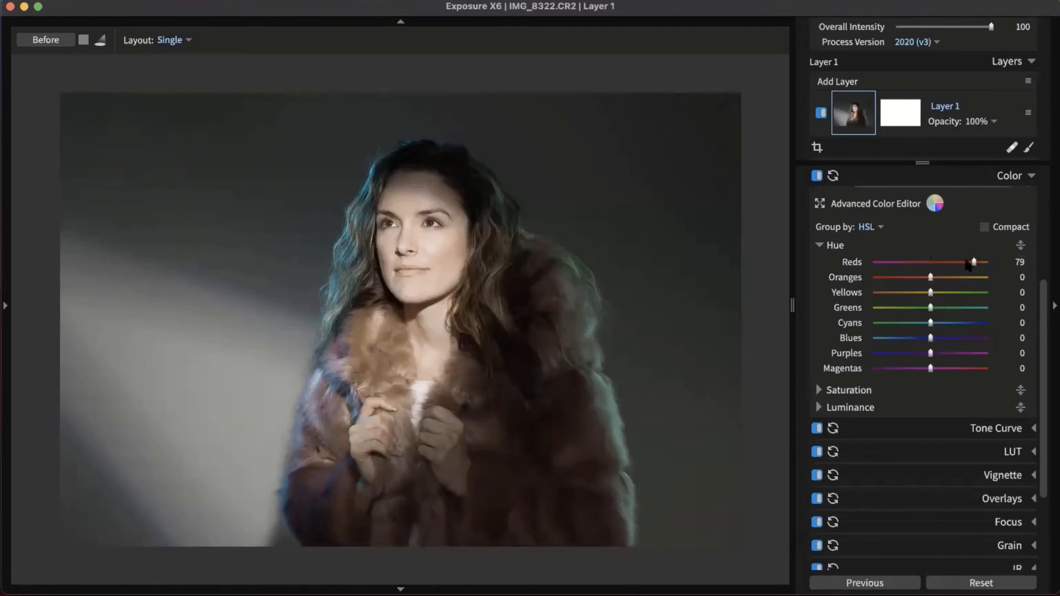
double_click(970, 265)
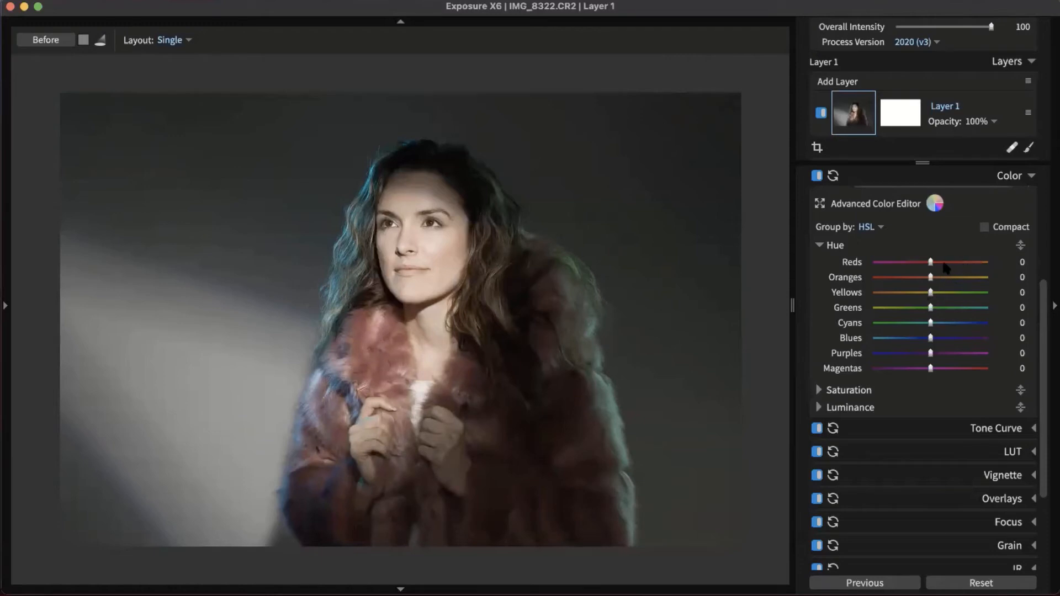
left_click_drag(944, 268, 970, 268)
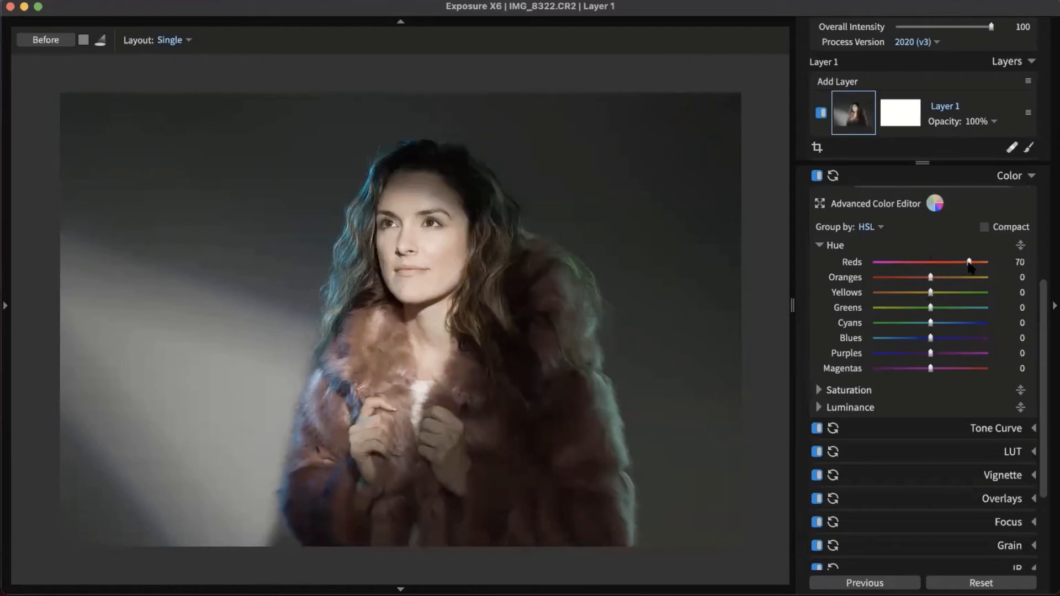
Step: Try a slightly higher Midtones saturation and return it to 0
left_click(835, 247)
left_click(835, 263)
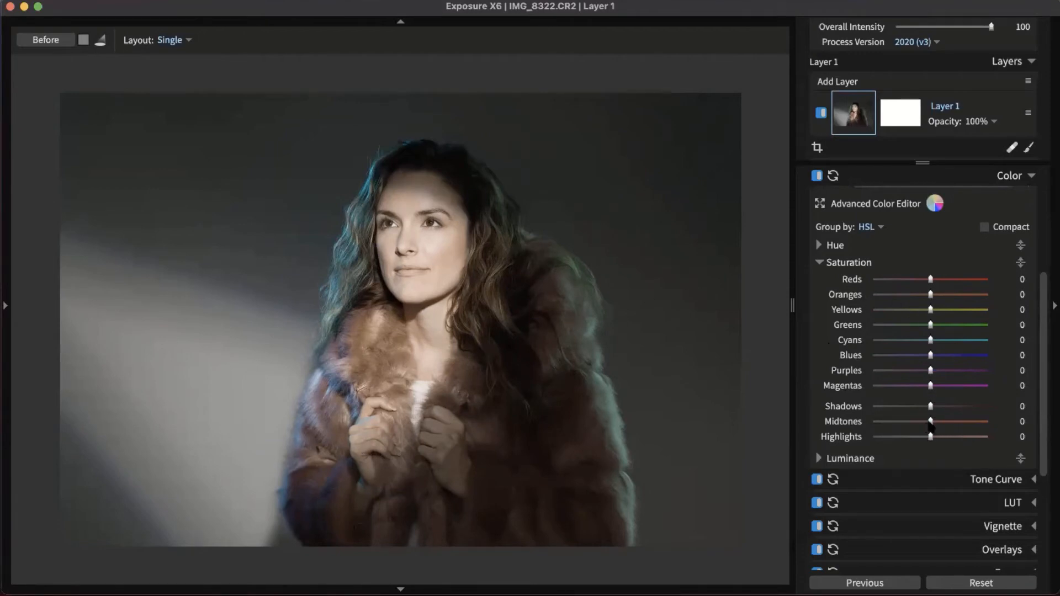
mouse_move(930, 421)
left_mouse_down()
mouse_move(949, 423)
mouse_move(919, 421)
mouse_move(988, 421)
mouse_move(939, 422)
left_mouse_up()
left_click_drag(934, 422, 930, 421)
left_click(853, 264)
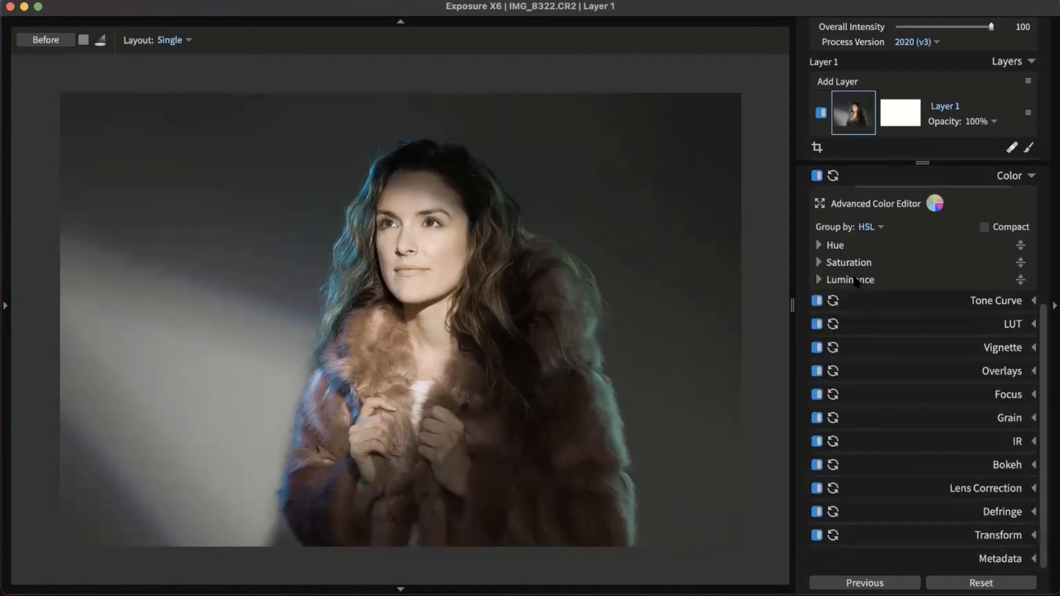
Step: Brighten the teal rim light on the coat with the targeted luminance adjustment, bringing Greens to 39 and Cyans to 33
left_click(854, 280)
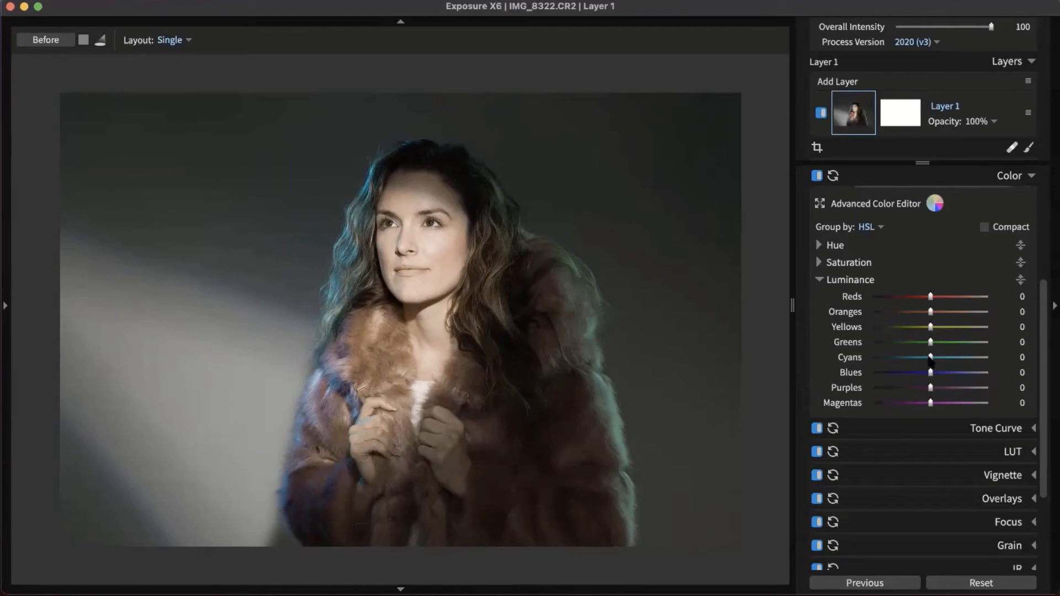
left_click(1020, 281)
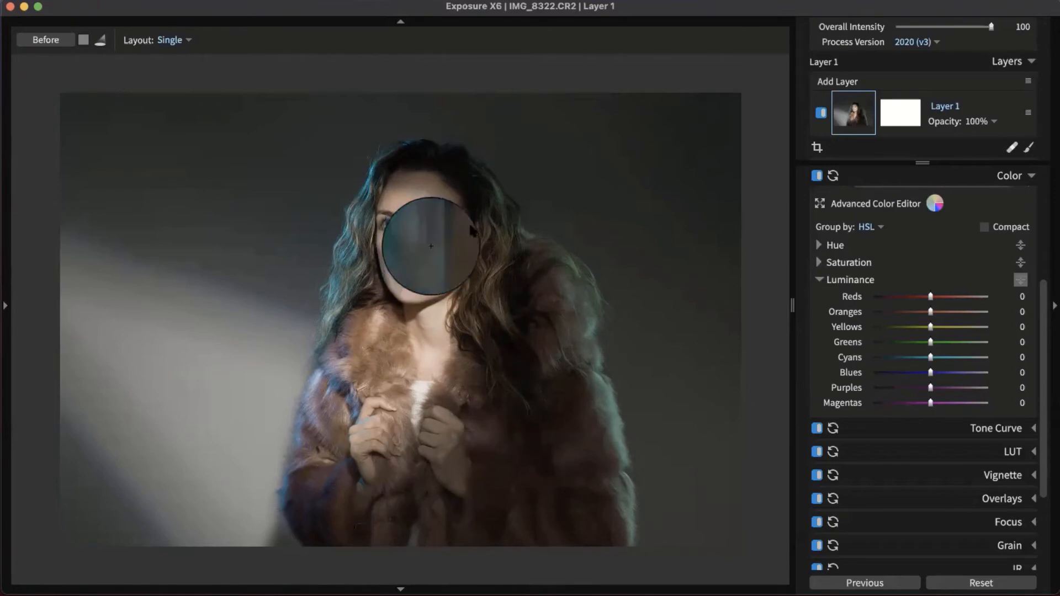
left_click(588, 329)
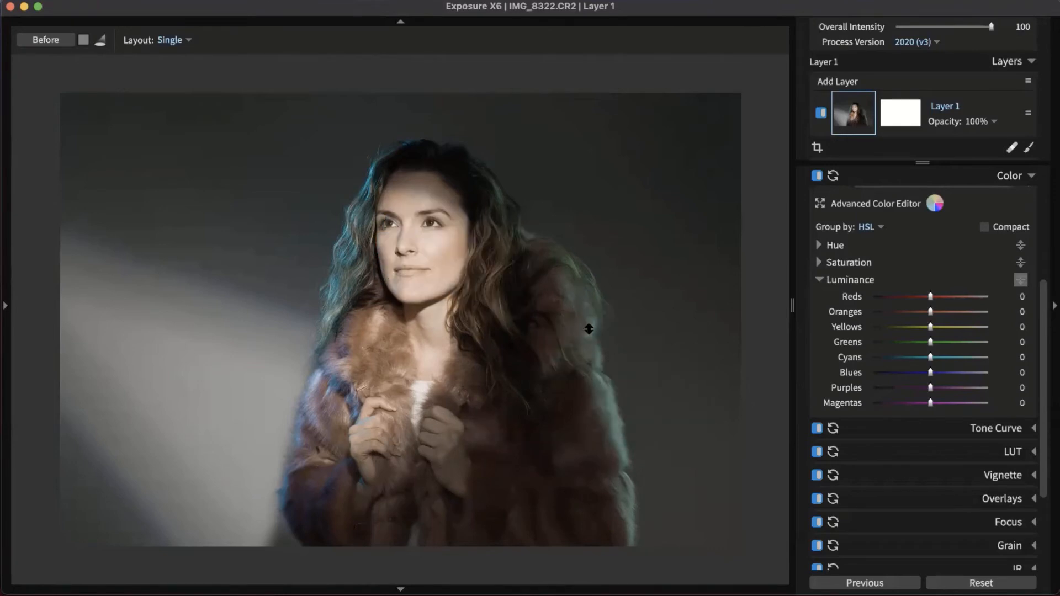
left_click_drag(588, 329, 580, 275)
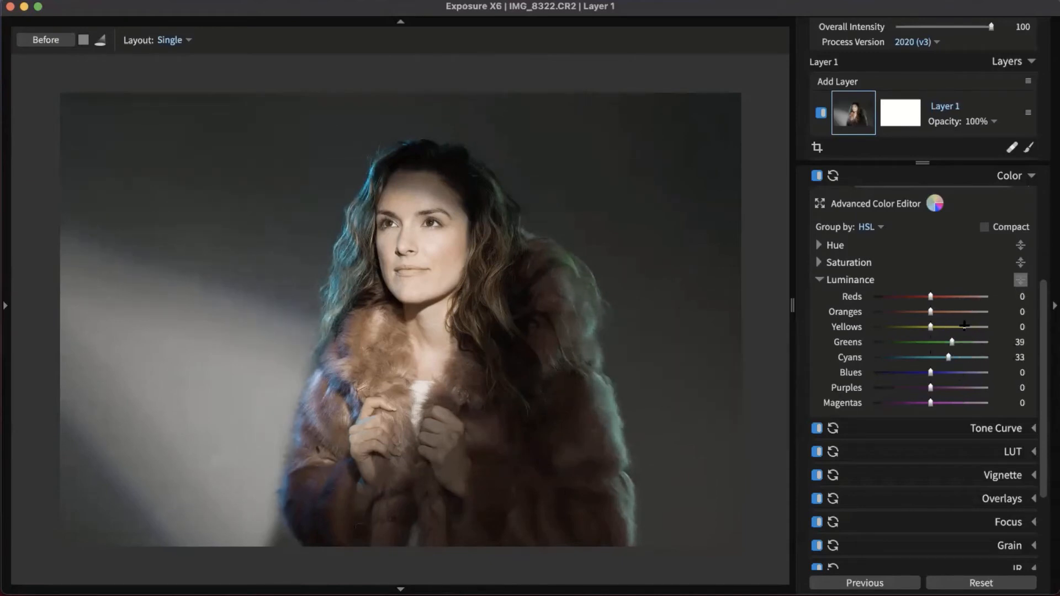
Step: Darken the red tones of the fur coat with the targeted luminance adjustment, bringing Reds to -65
left_click(1020, 280)
left_click(1020, 280)
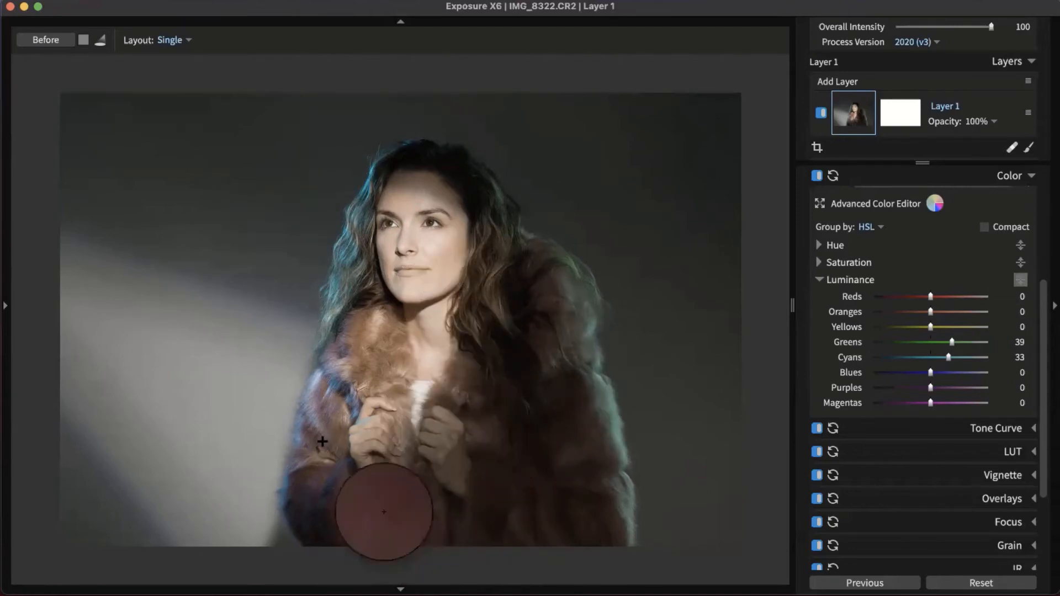
left_click_drag(325, 428, 330, 473)
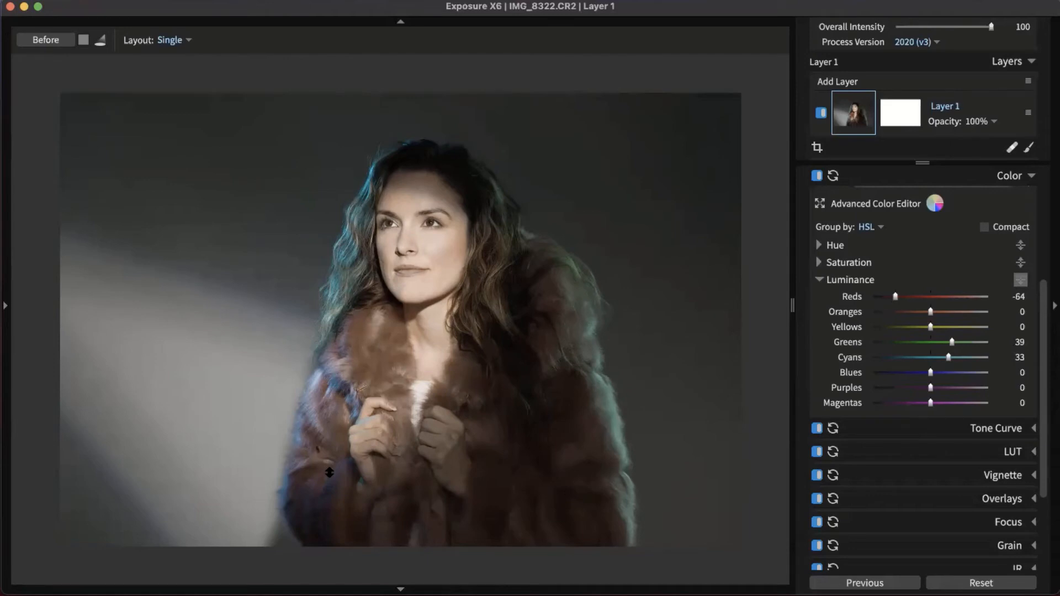
left_click(1020, 280)
Step: Collapse the Color adjustments and expand the Tone Curve adjustments
scroll(911, 263, "up", 3)
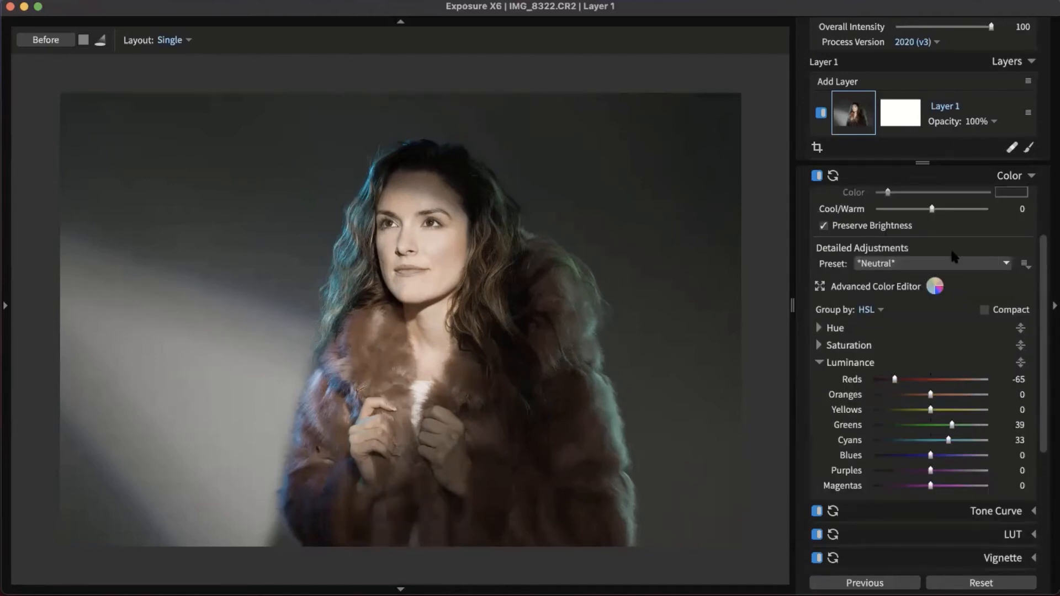
scroll(954, 254, "up", 4)
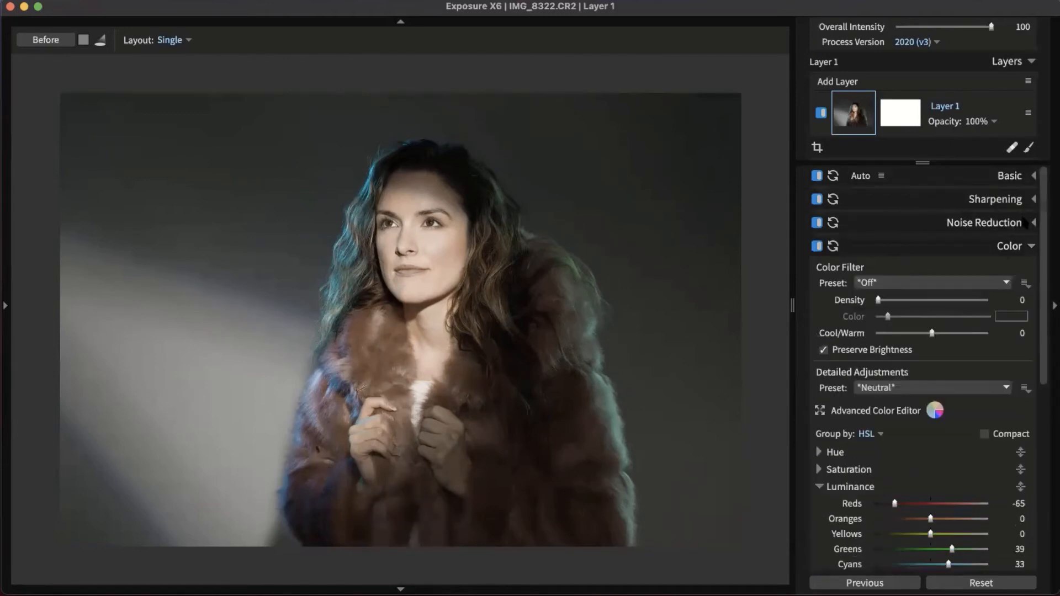
left_click(1009, 248)
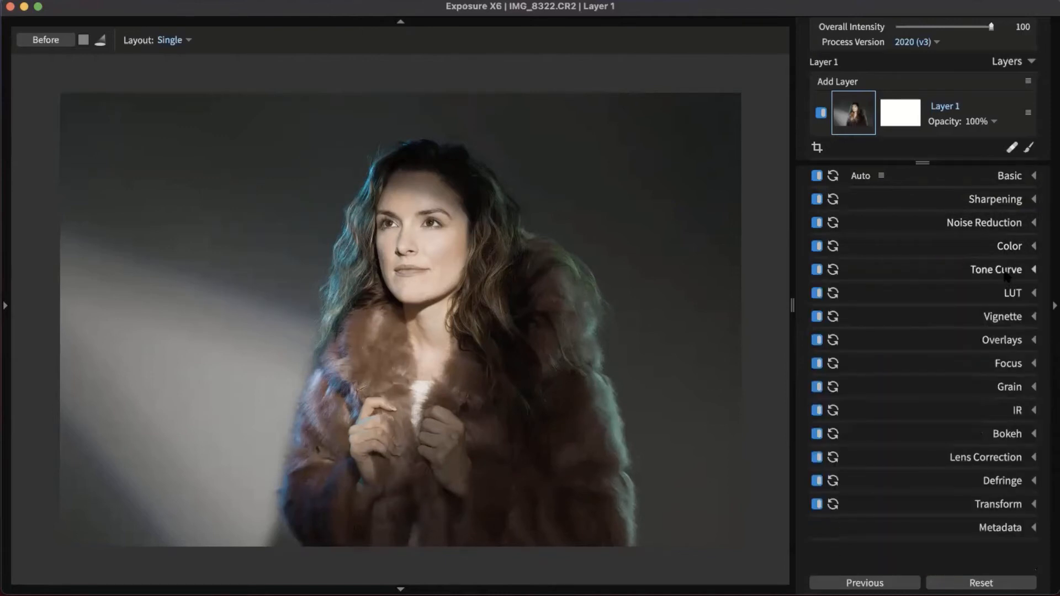
left_click(1007, 272)
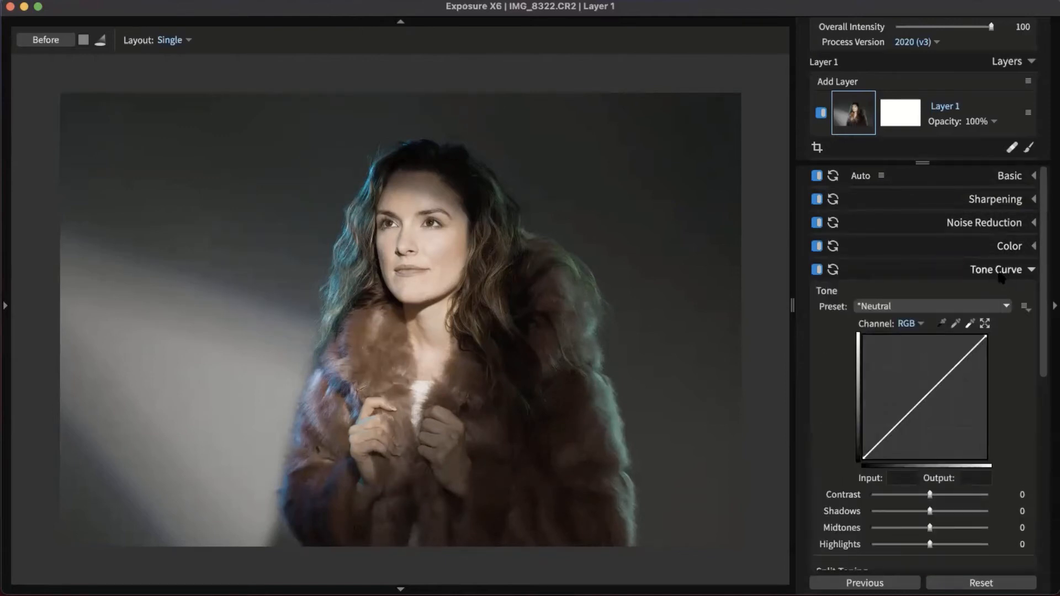
scroll(930, 261, "down", 2)
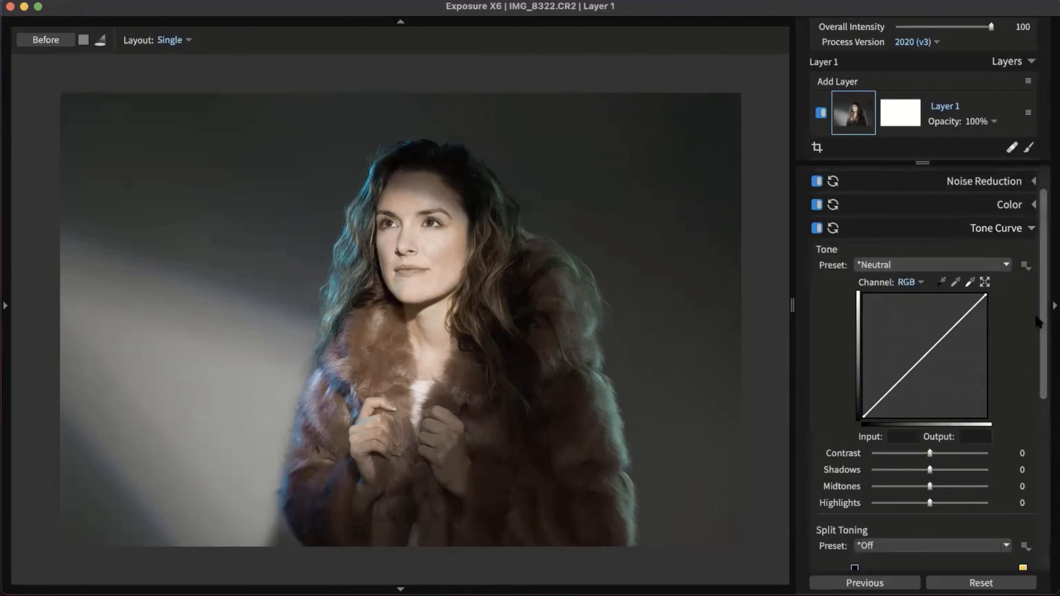
scroll(1036, 321, "down", 2)
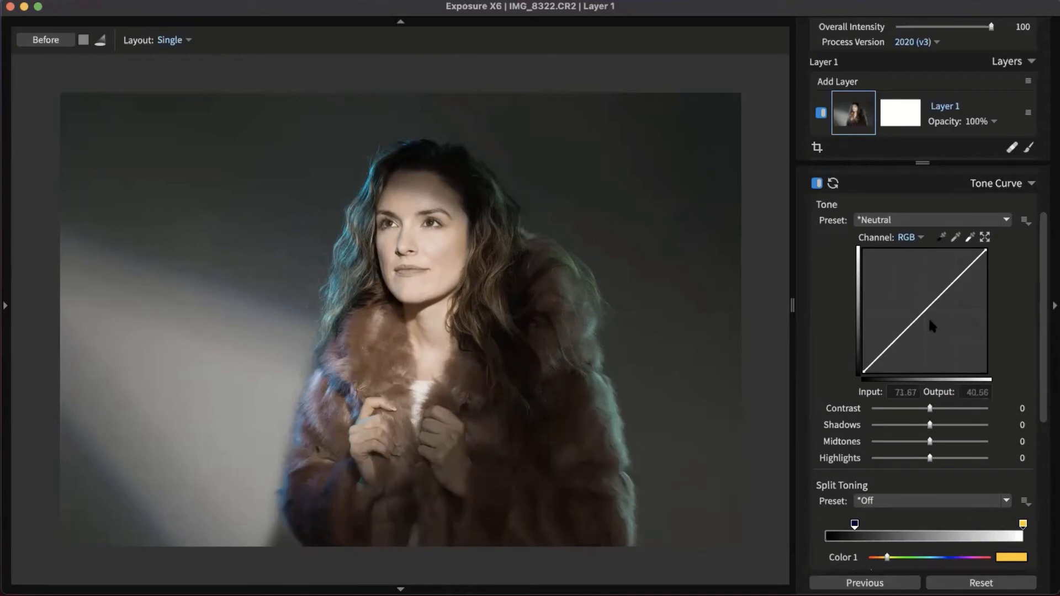
Step: Try an RGB curve with a highlight point lowered to input 75.00, output 57.61 and a raised shadow point, removing the shadow point
left_click_drag(913, 329, 956, 300)
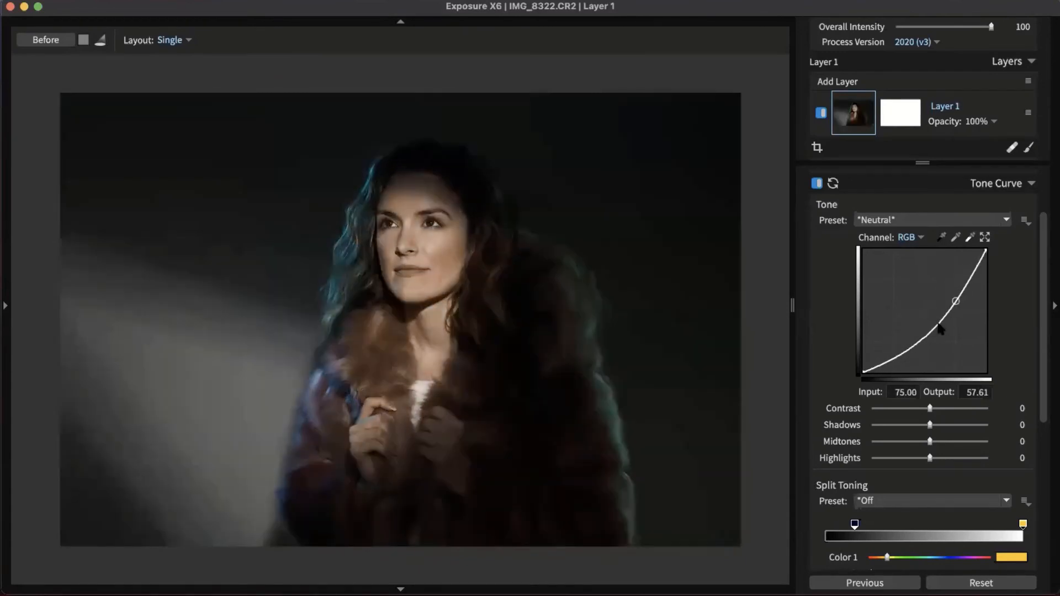
left_click_drag(918, 338, 889, 331)
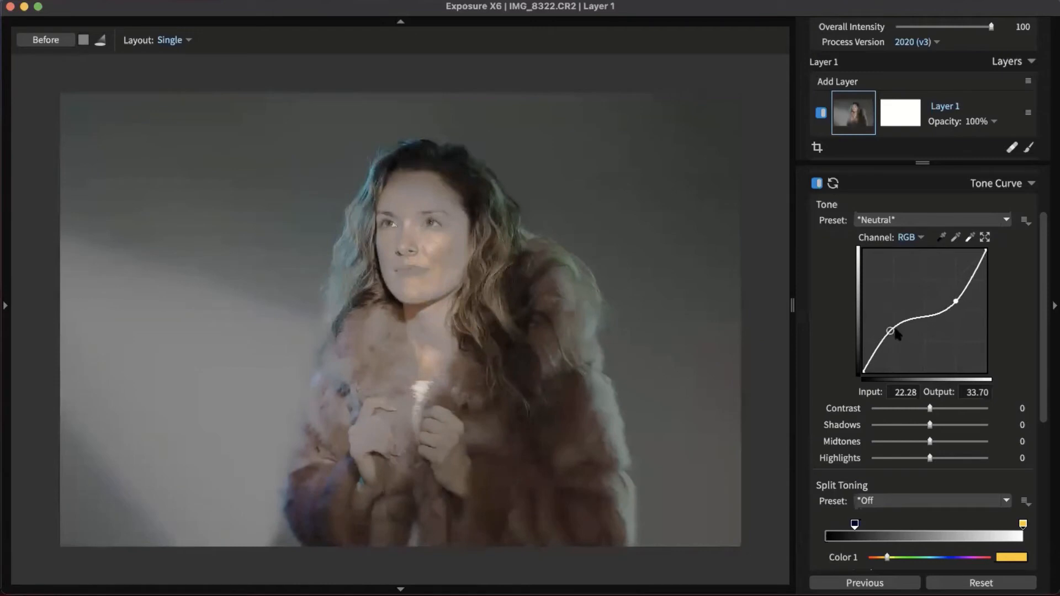
left_click_drag(923, 317, 803, 340)
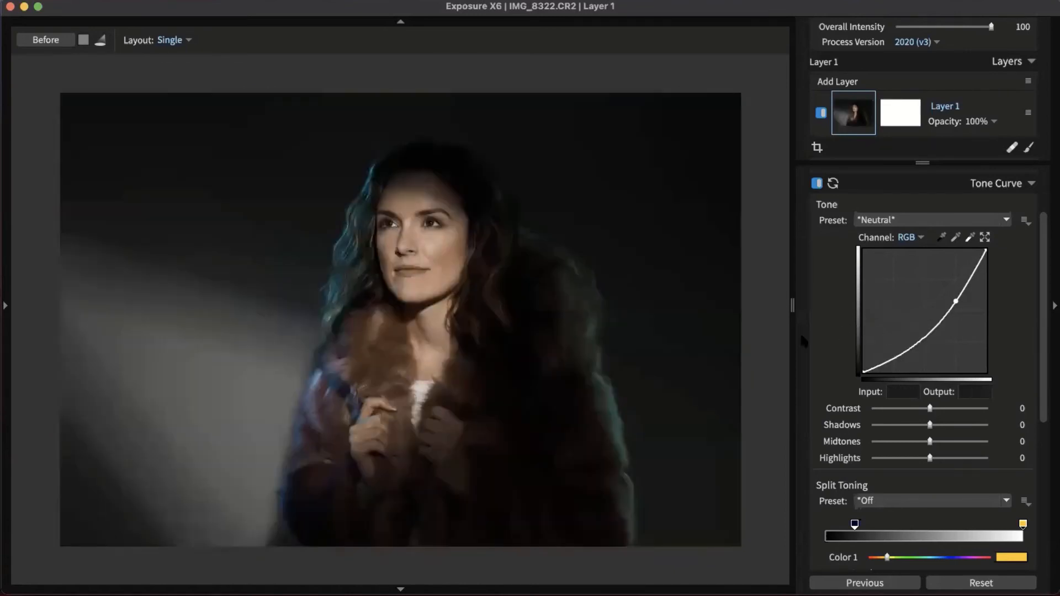
Step: Try lifting the RGB curve's black point to an output of 11.41 and restore the curve to a straight diagonal
mouse_move(955, 301)
left_mouse_down()
mouse_move(972, 278)
mouse_move(970, 303)
mouse_move(958, 299)
left_mouse_up()
left_click_drag(862, 372, 841, 357)
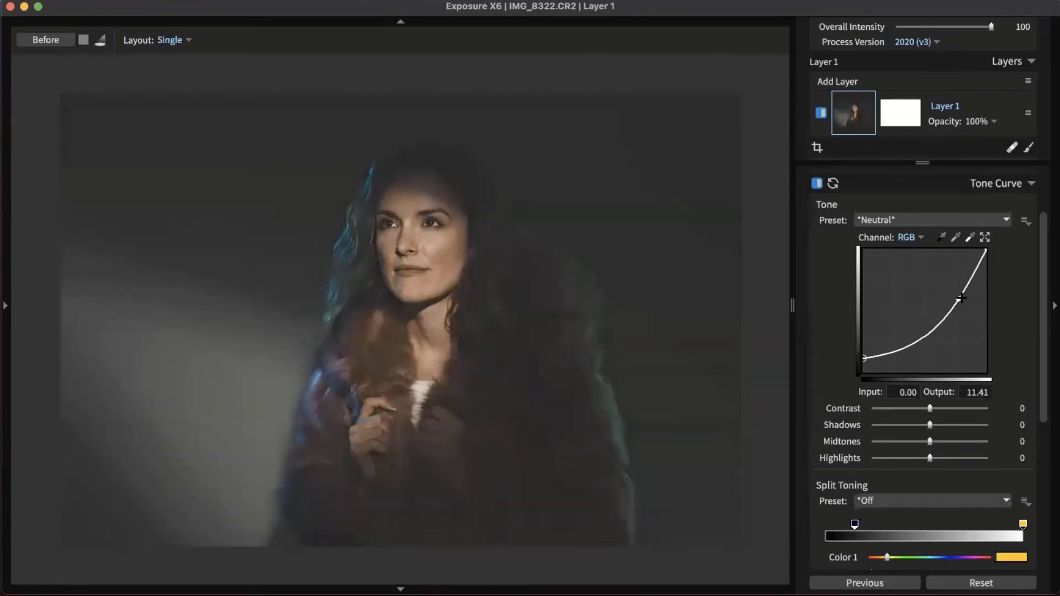
left_click_drag(961, 298, 836, 303)
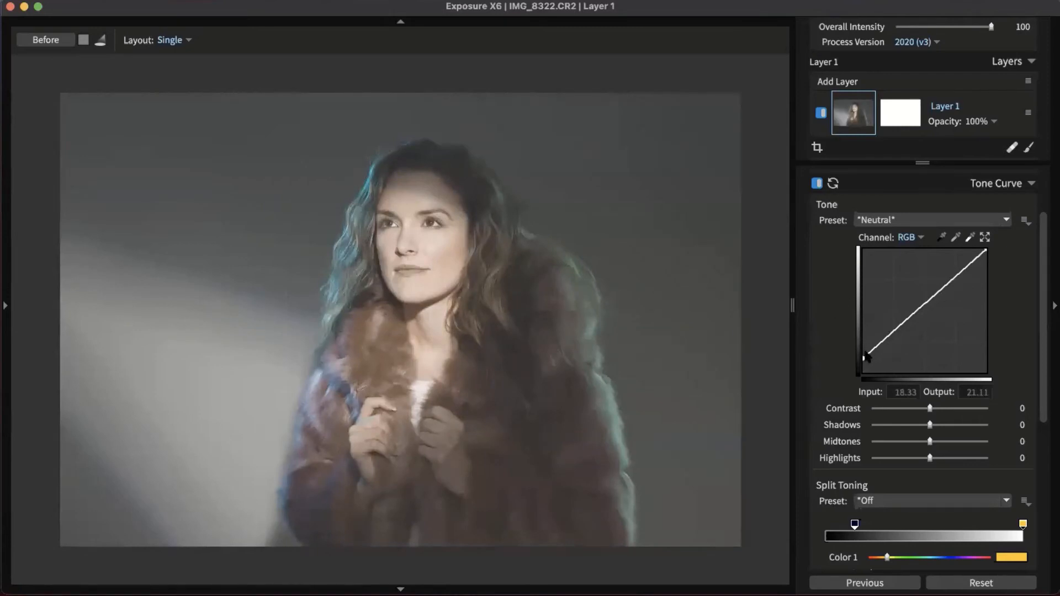
left_click_drag(866, 357, 846, 379)
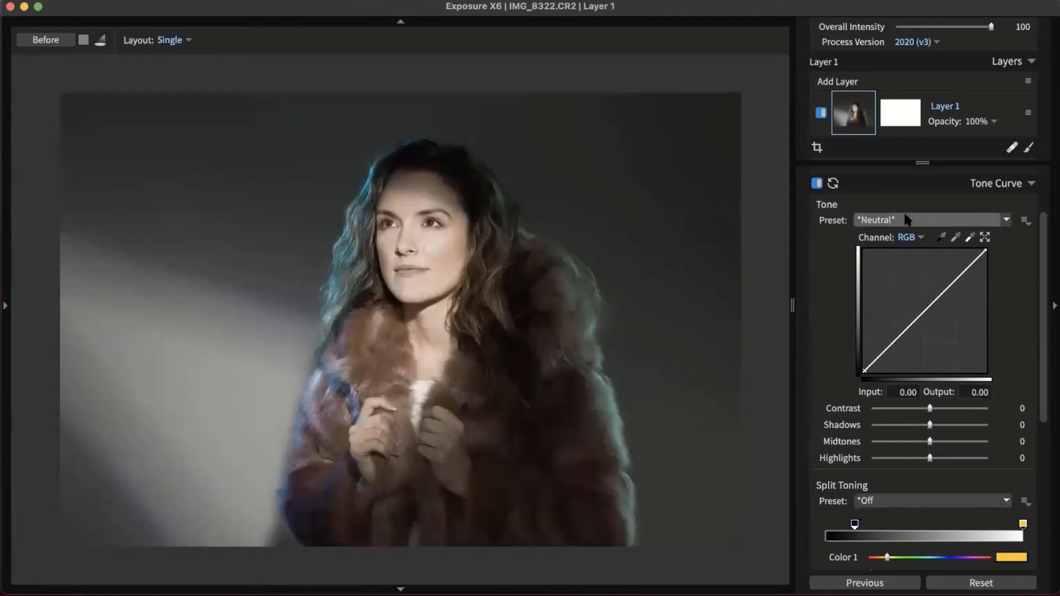
Step: Apply the Milky Blacks tone preset and soften its fade by straightening the curve with a slightly lower black point
left_click(981, 222)
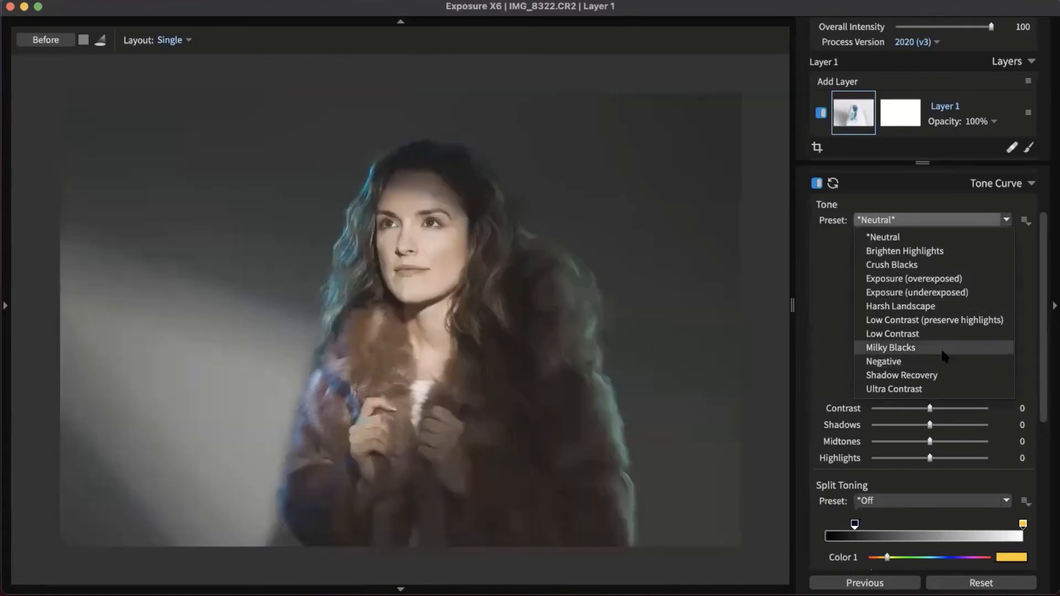
left_click(941, 348)
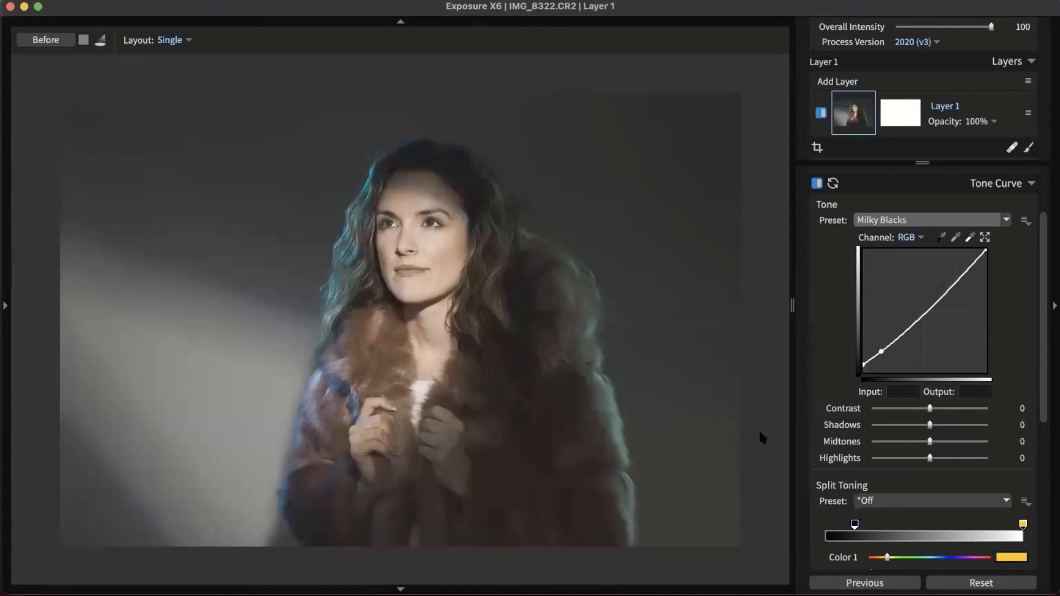
left_click_drag(863, 365, 863, 367)
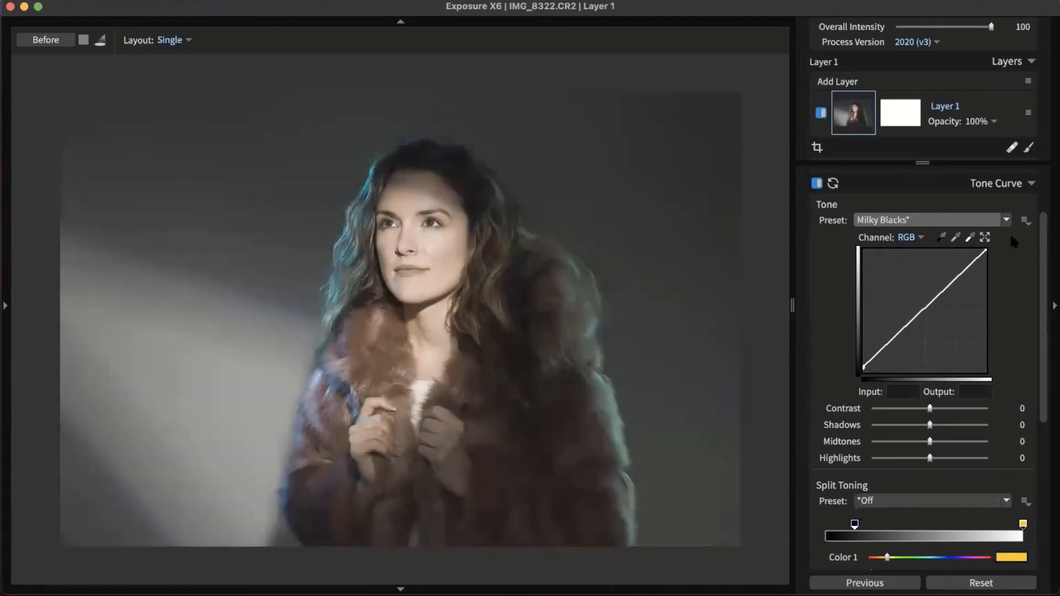
Step: Apply the Creamy Highlights/Cyan Shadows split toning preset for color images
scroll(1000, 381, "down", 5)
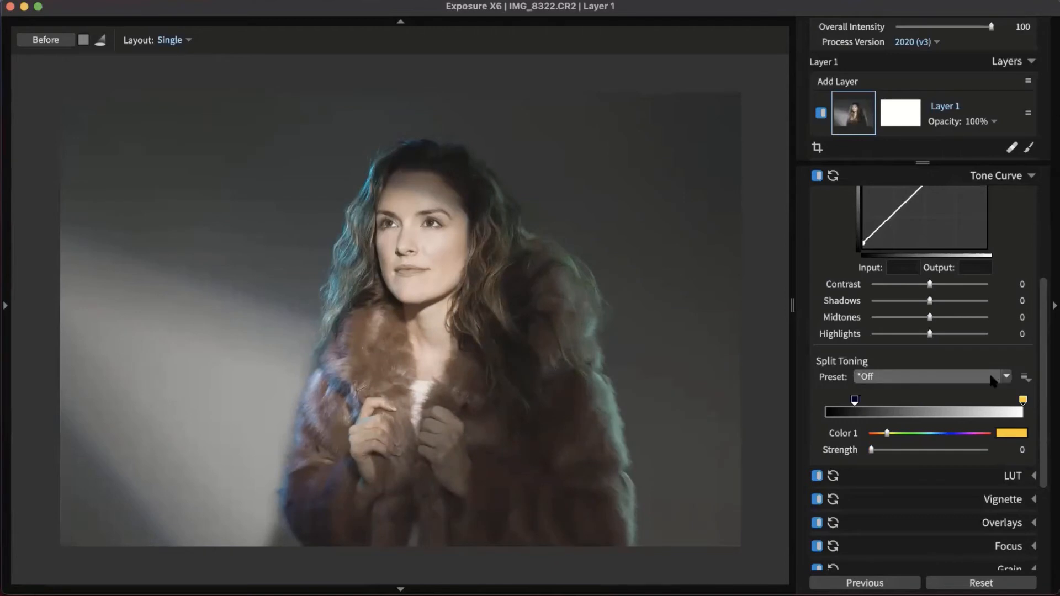
left_click(994, 379)
mouse_move(954, 412)
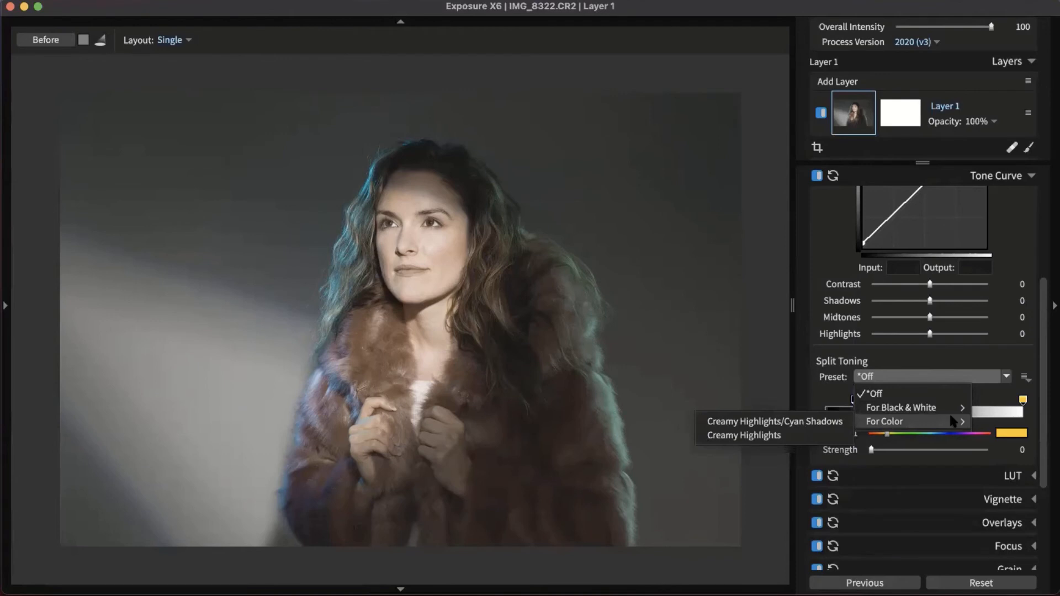
left_click(833, 424)
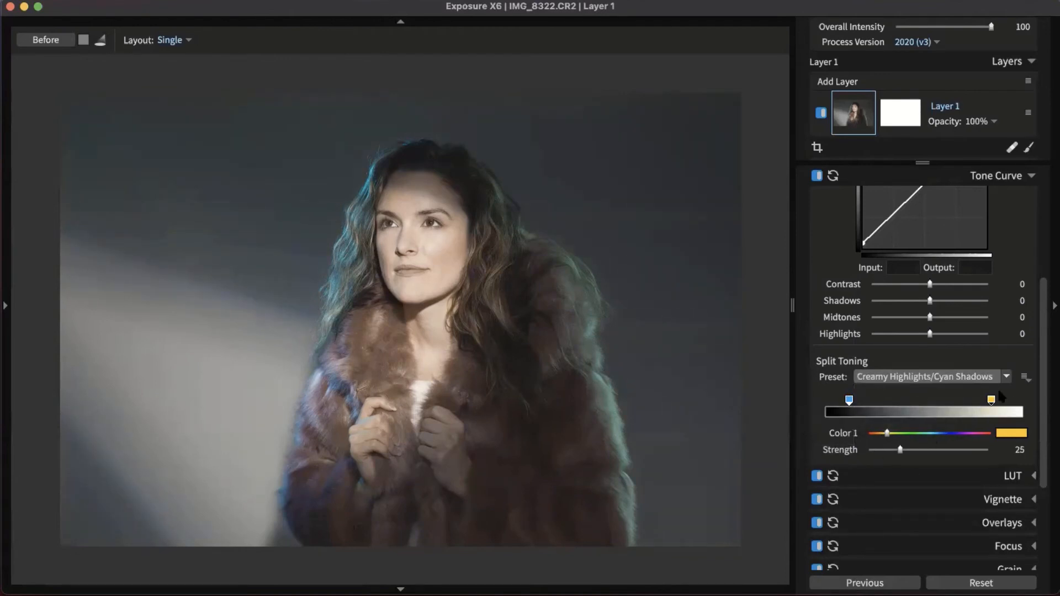
Step: Reduce the blue shadow tone's strength to 12 and the yellow highlight tone's strength to 4, moving the highlight marker slightly brighter
scroll(1000, 396, "down", 2)
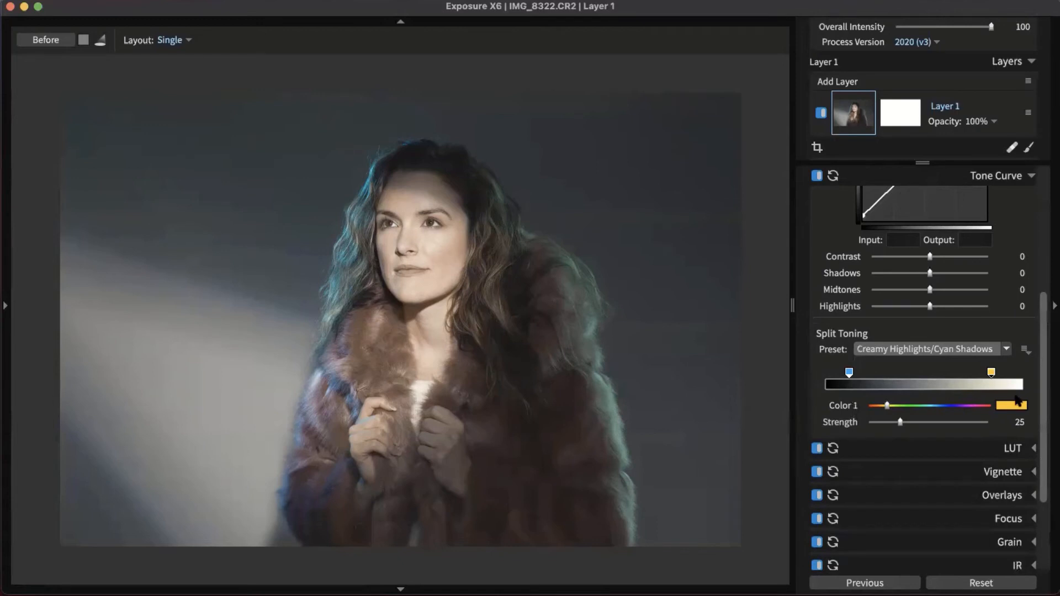
left_click(849, 372)
left_click_drag(906, 422, 885, 423)
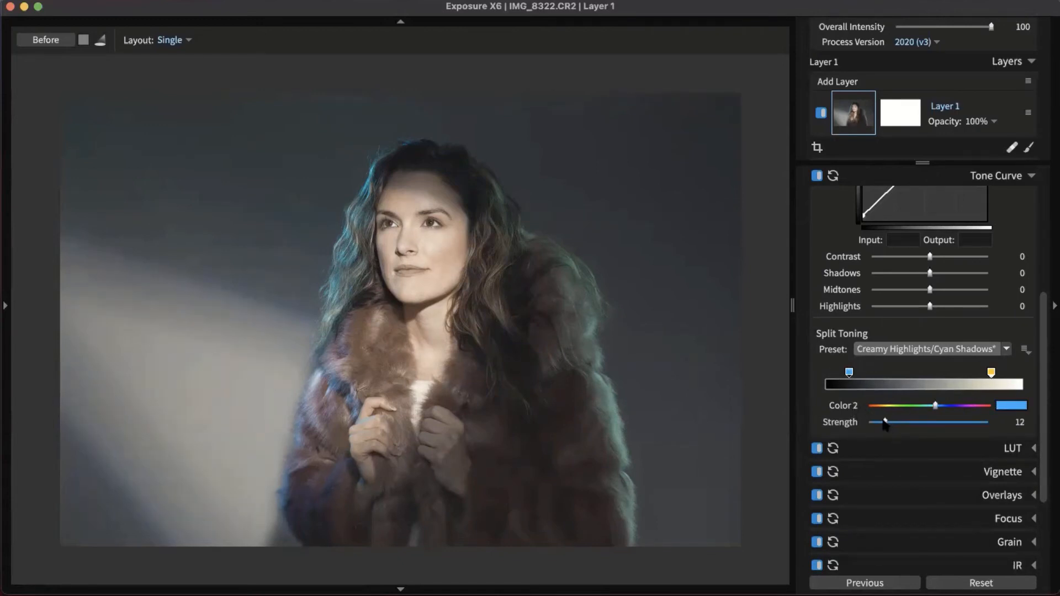
left_click_drag(990, 373, 994, 372)
mouse_move(899, 423)
left_mouse_down()
mouse_move(947, 423)
mouse_move(876, 422)
left_mouse_up()
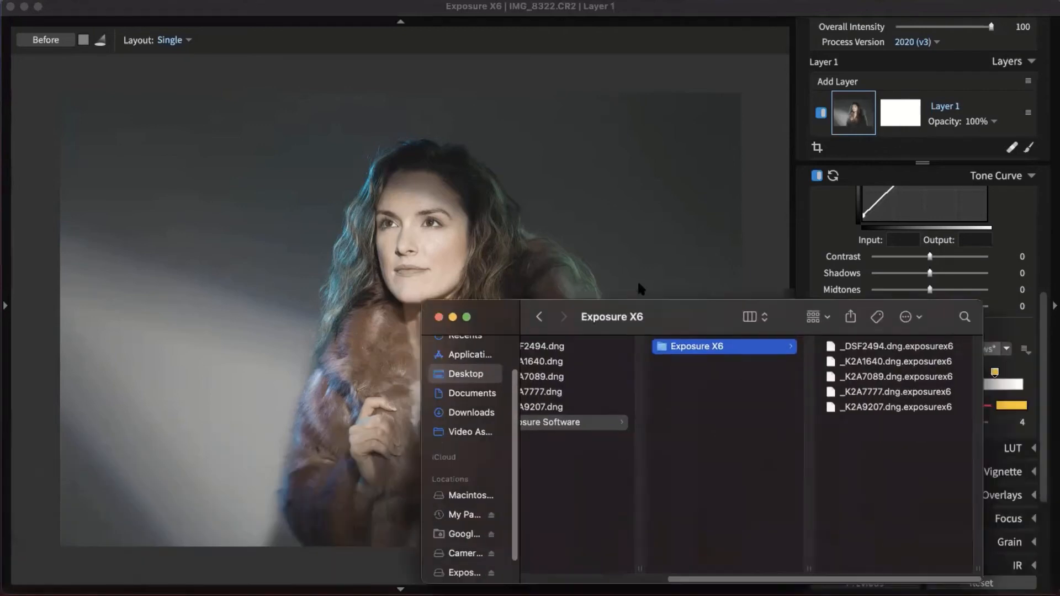
Step: In Finder, examine the .exposurex6 sidecar files in the Exposure Software/Exposure X6 subfolder of the photographer's image folder
left_click_drag(679, 294, 541, 257)
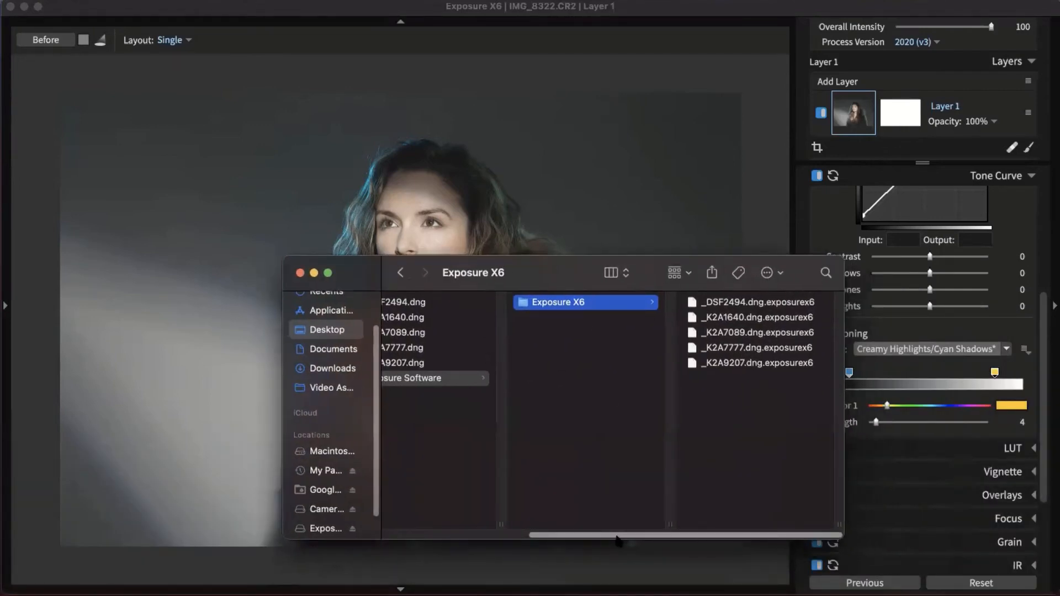
left_click_drag(619, 535, 475, 534)
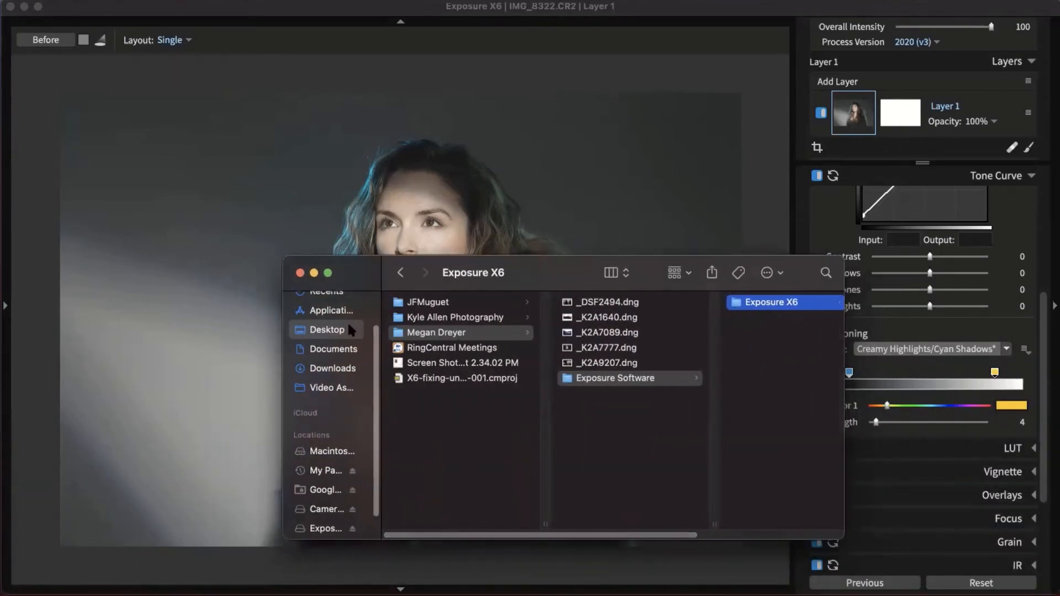
left_click(465, 331)
left_click(465, 318)
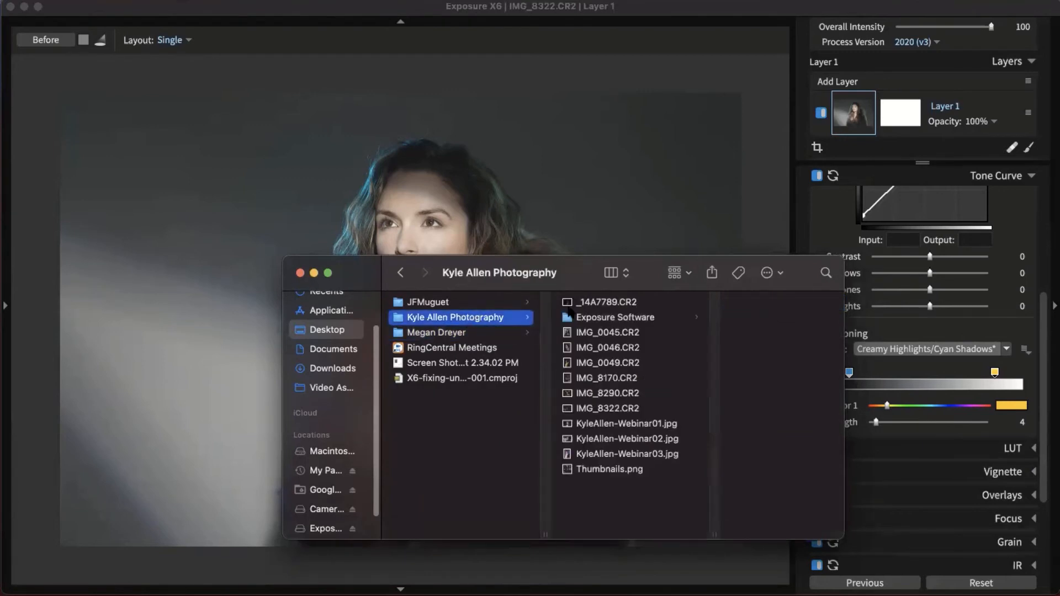
left_click(649, 318)
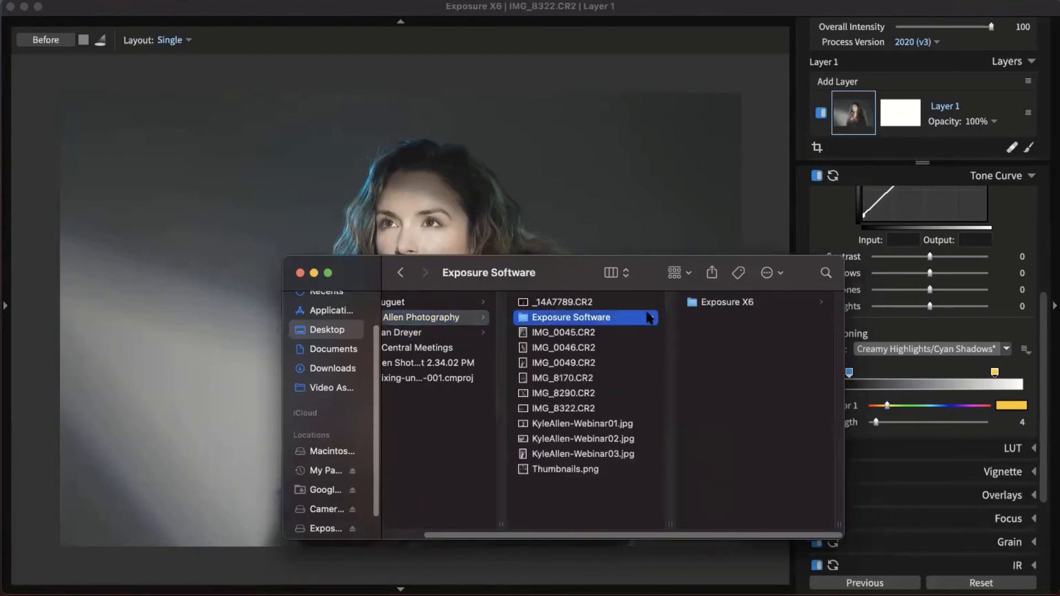
left_click(749, 302)
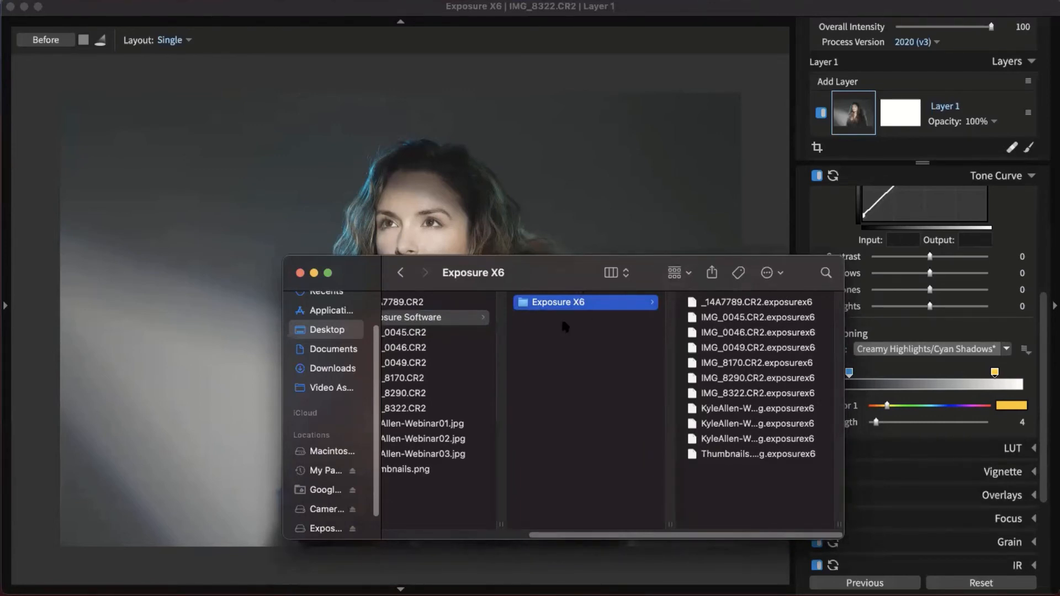
Step: Move the Finder window out of the way, return to Exposure X6 and collapse the Tone Curve adjustments
left_click_drag(570, 269, 0, 318)
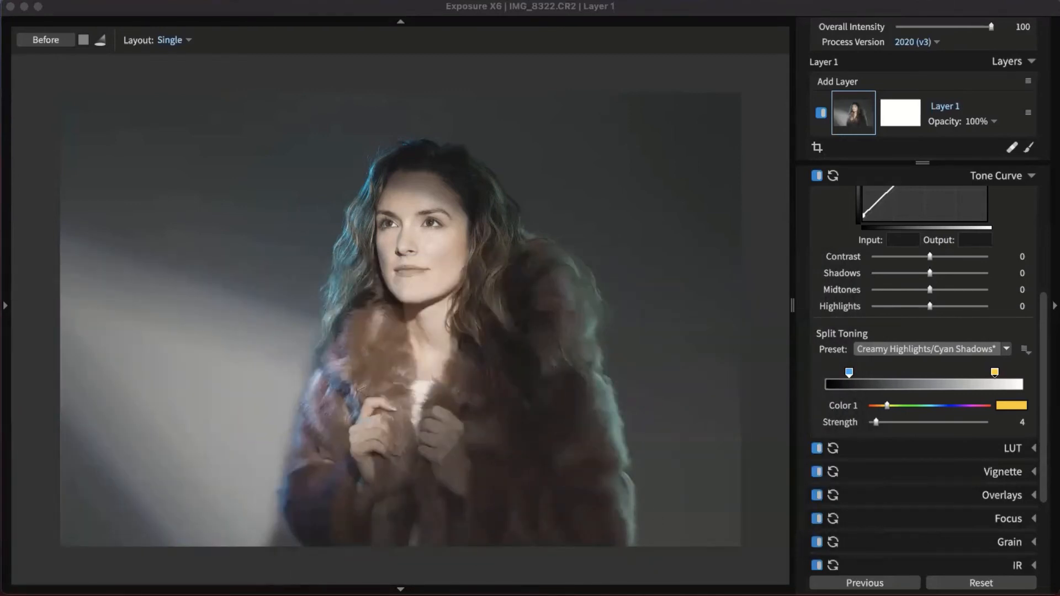
left_click(919, 8)
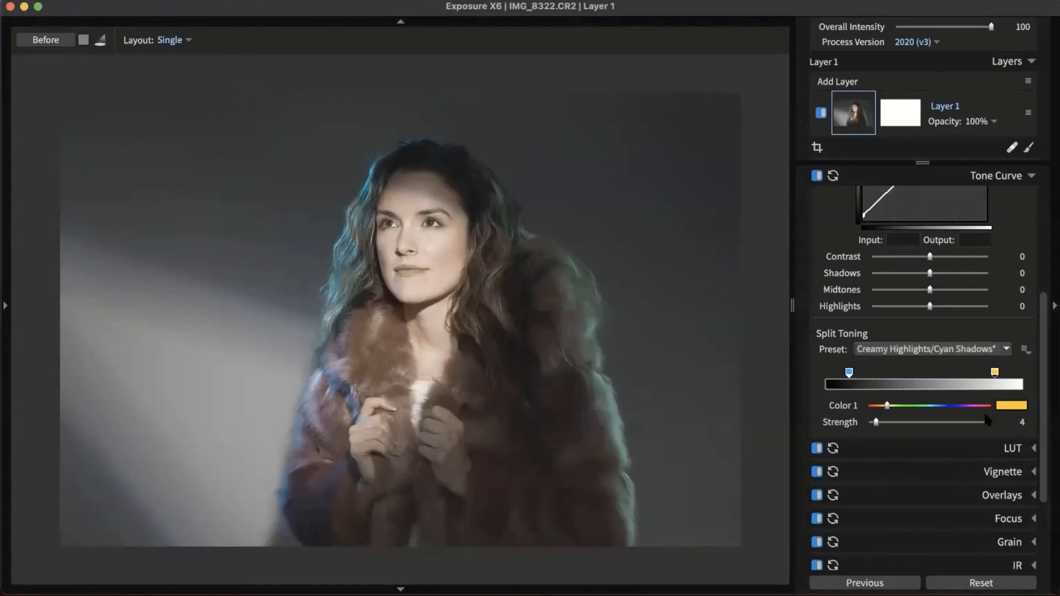
left_click(1014, 178)
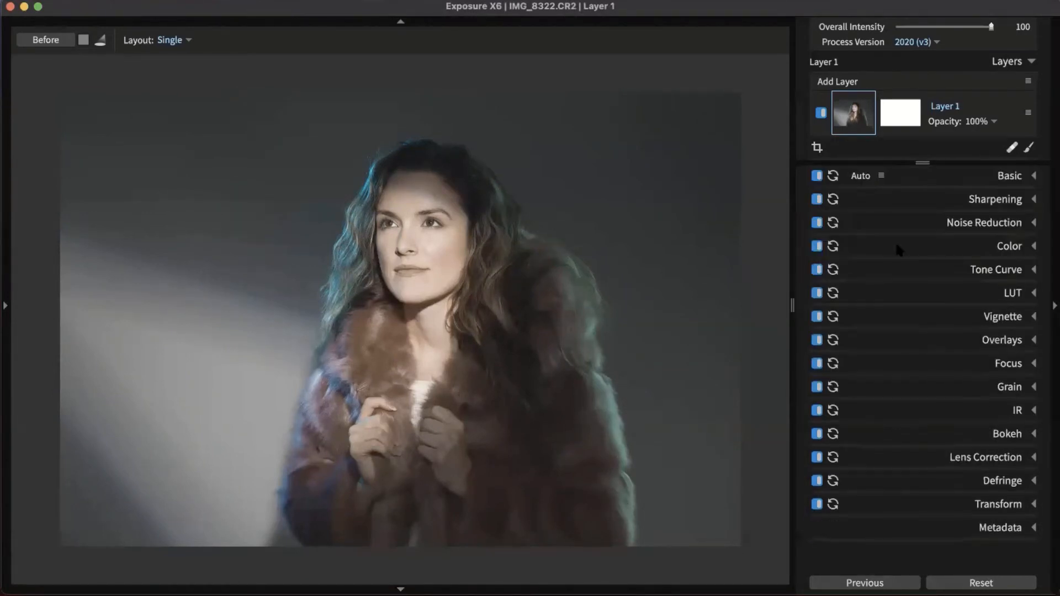
Step: Raise the portrait's basic Contrast to 20 and collapse the Basic adjustments
left_click(1010, 176)
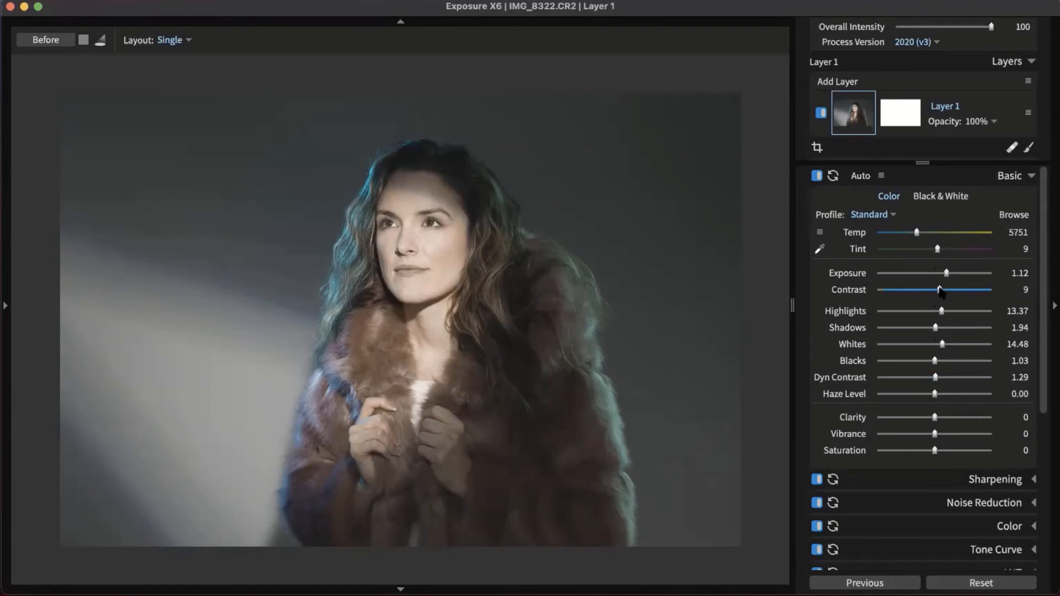
left_click_drag(936, 288, 944, 288)
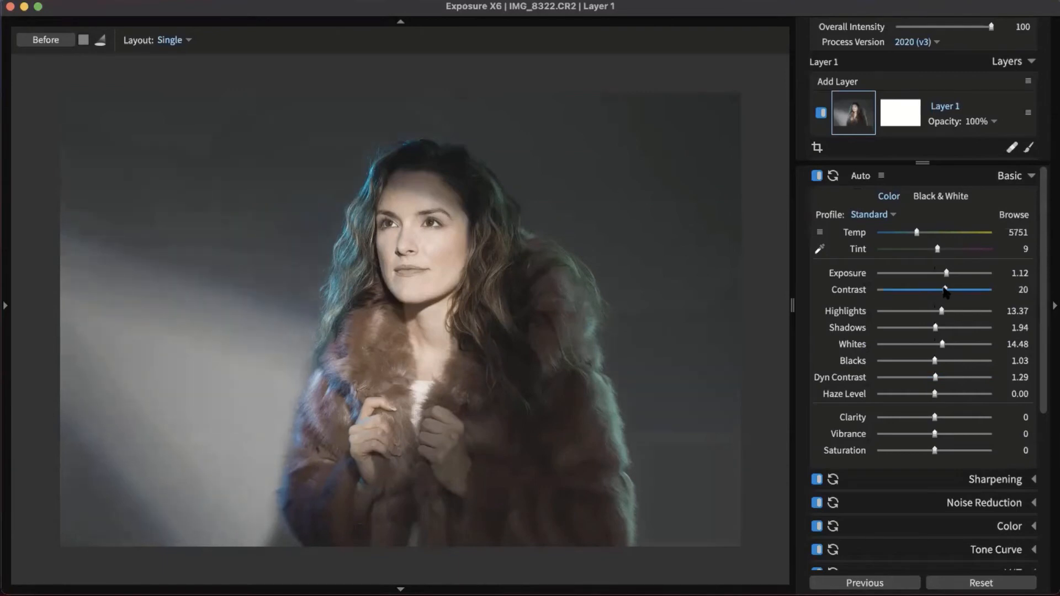
left_click(1007, 177)
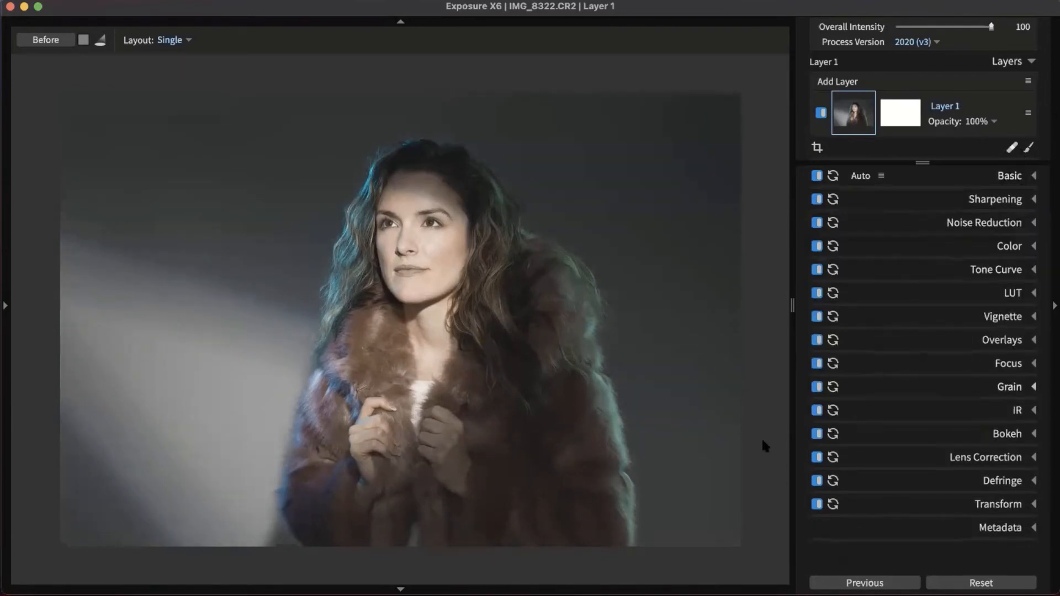
Step: Return to the thumbnail grid, open IMG_0049.CR2 in the single-image view and compare it with its unedited version
double_click(598, 429)
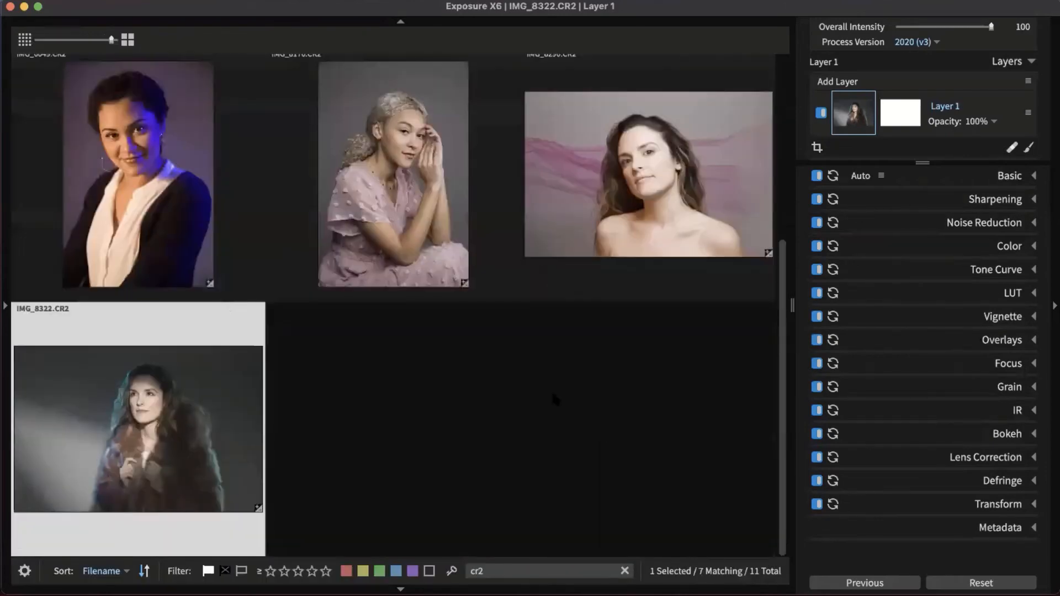
scroll(521, 427, "up", 2)
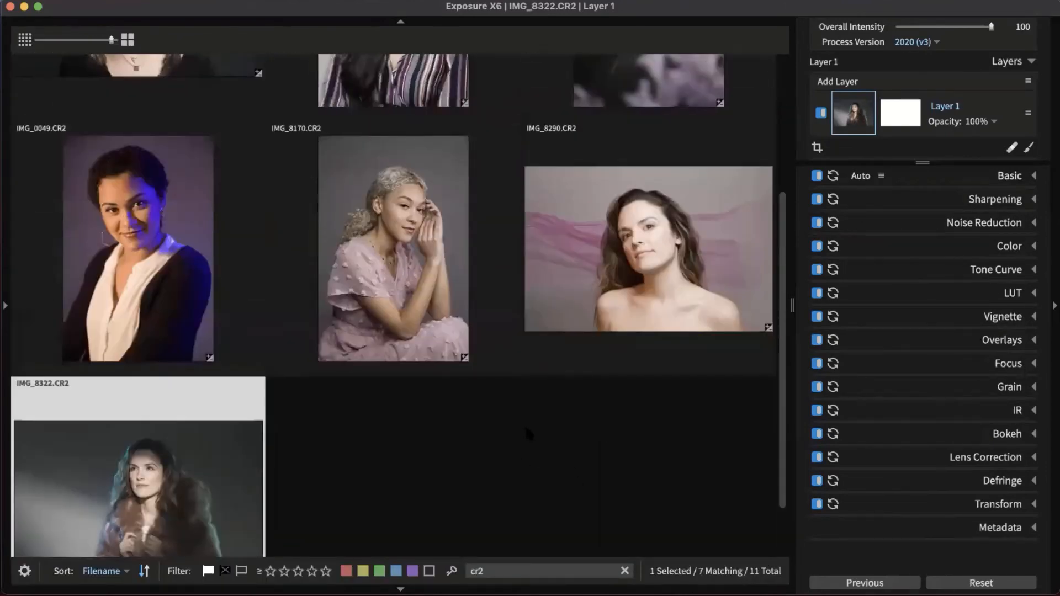
double_click(195, 303)
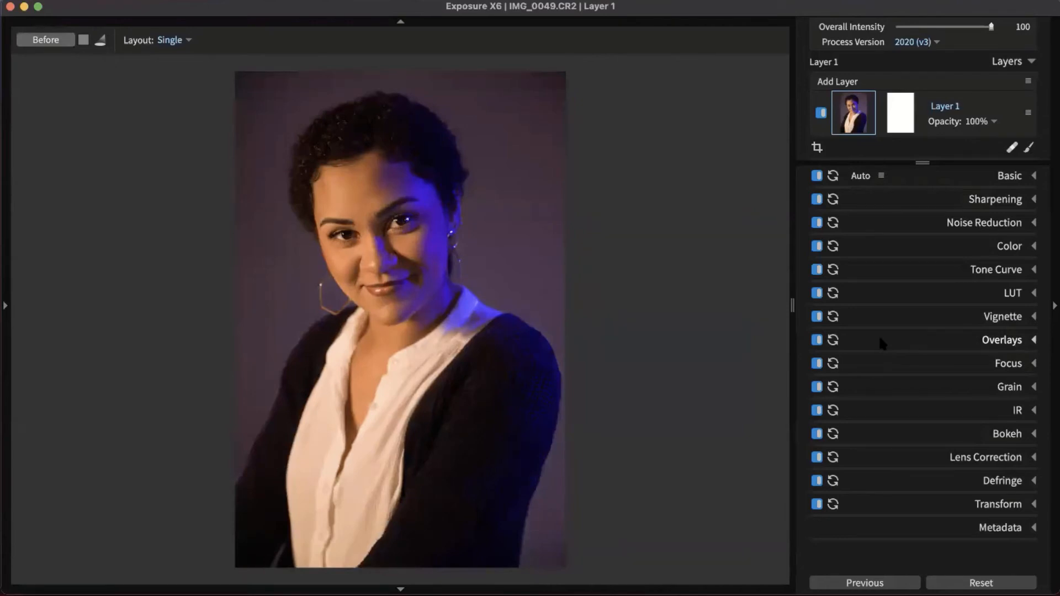
key("backslash")
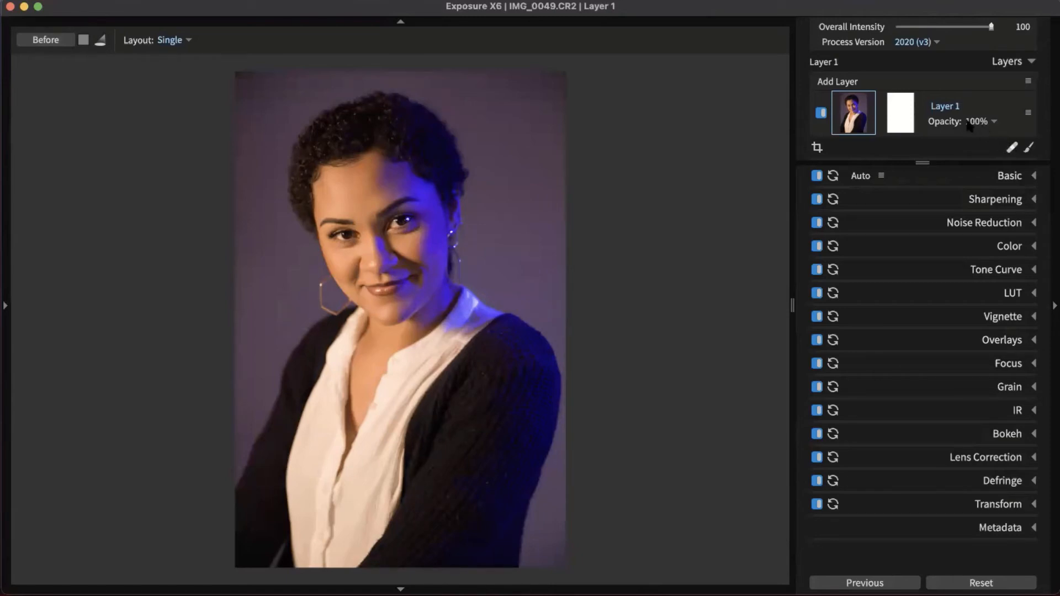
Step: Apply the Distortion - Large Lumps vignette preset and center the vignette on the woman's face
left_click(1004, 318)
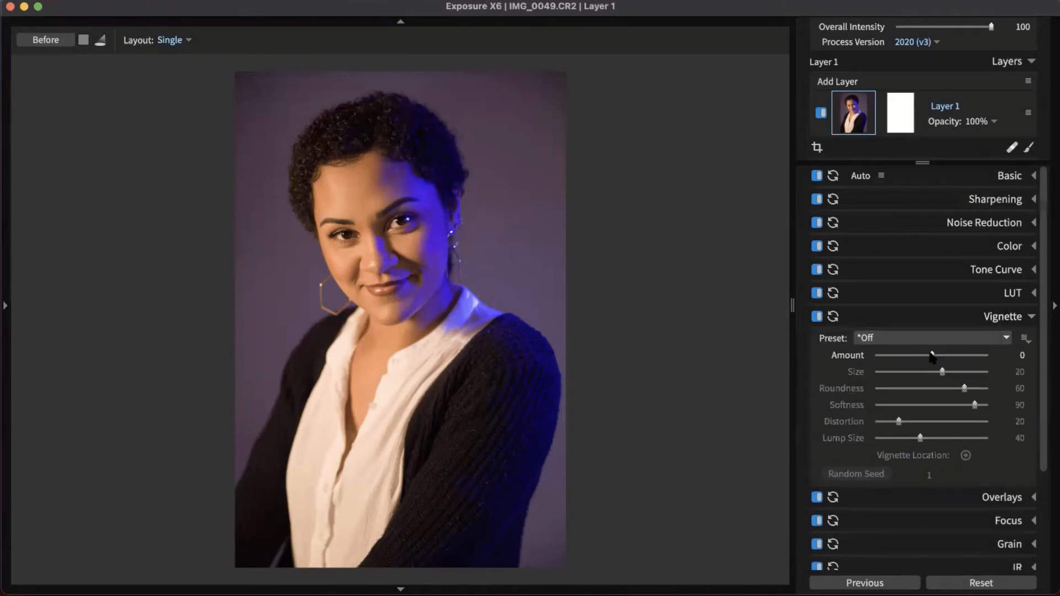
left_click(953, 338)
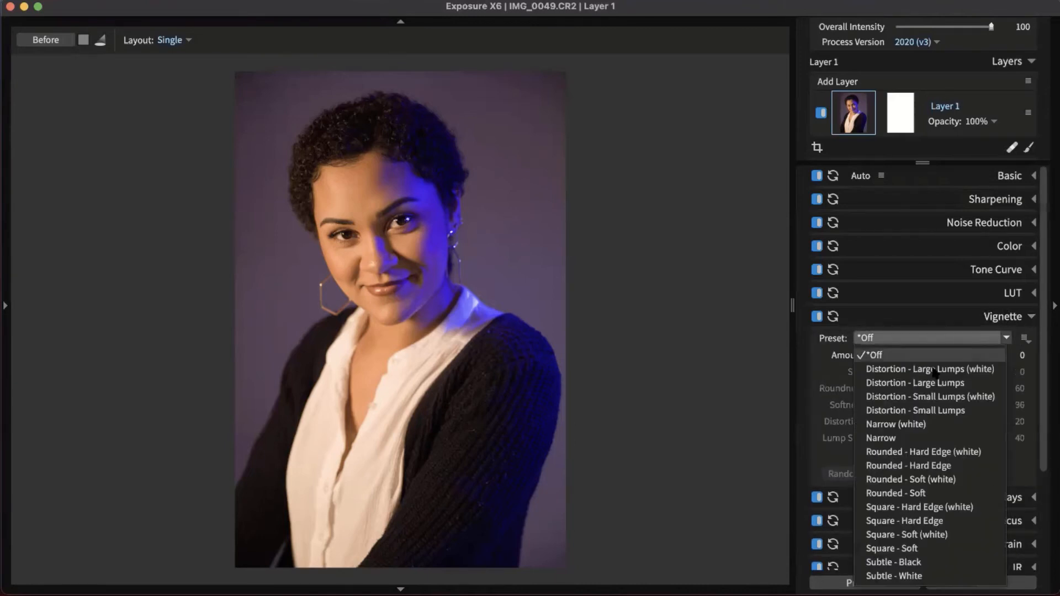
left_click(933, 383)
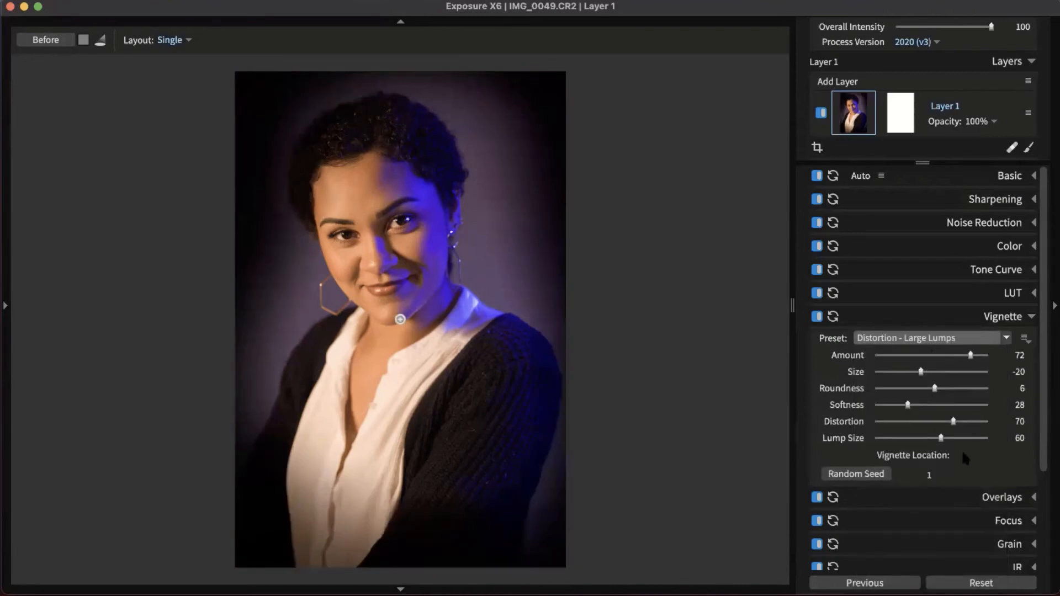
left_click(966, 454)
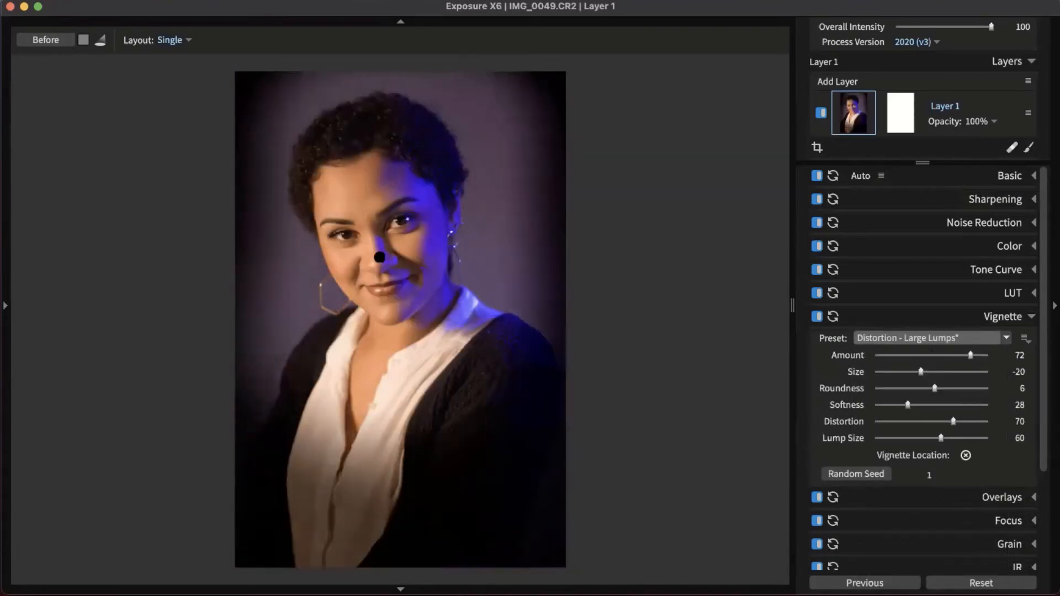
left_click(380, 265)
Step: Adjust the vignette to Amount 16, Softness 52, Distortion 58 and Lump Size 37
left_click_drag(970, 356, 972, 355)
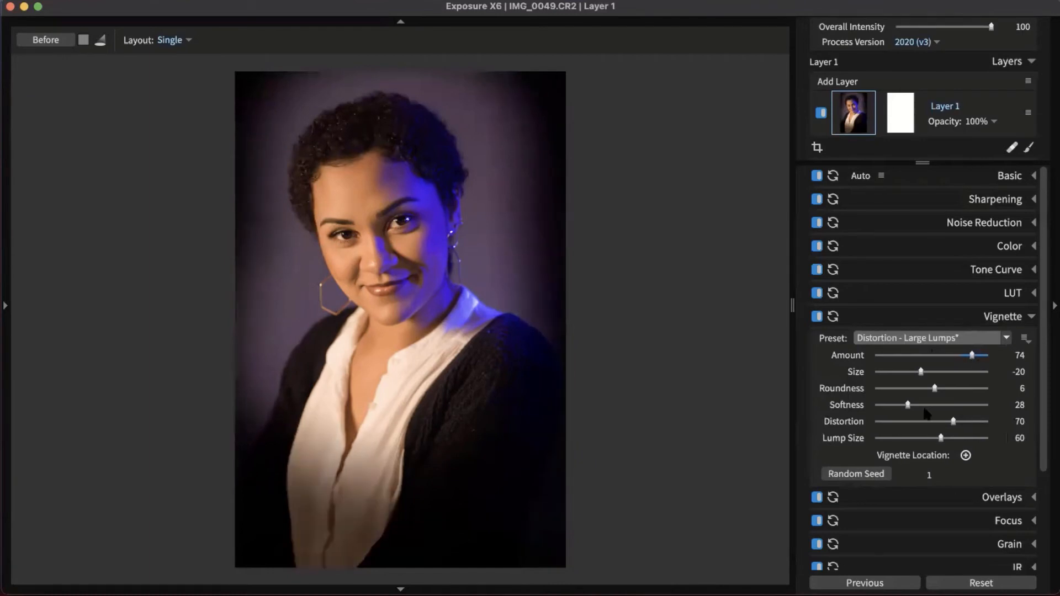
left_click_drag(907, 406, 874, 407)
left_click_drag(953, 422, 933, 410)
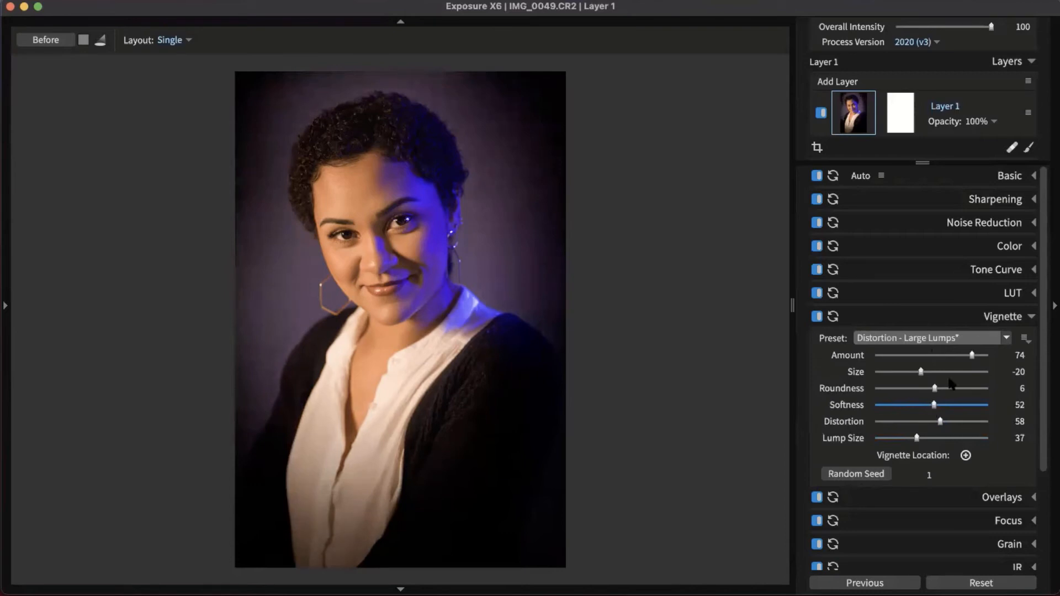
left_click_drag(970, 356, 940, 359)
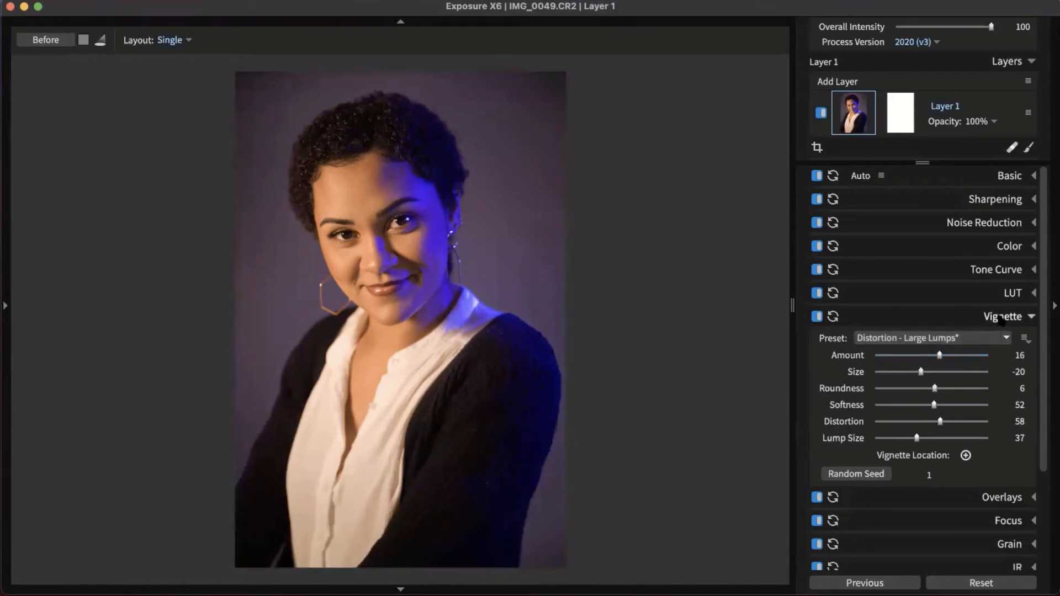
Step: Randomize the vignette's lump pattern several times and collapse the Vignette adjustments
left_click(868, 478)
left_click(868, 478)
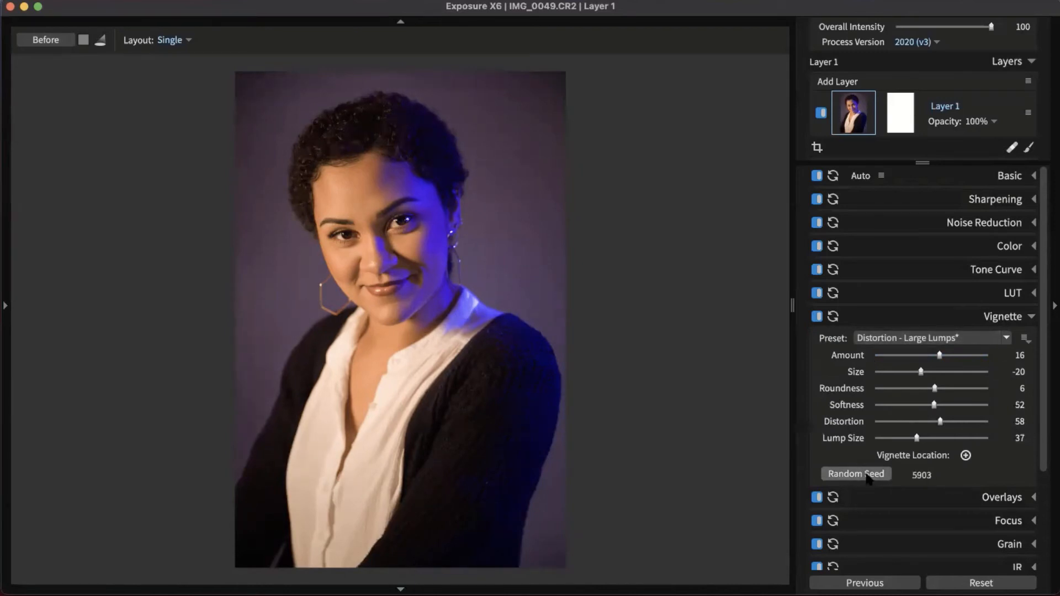
left_click(868, 478)
left_click(867, 476)
left_click(1010, 318)
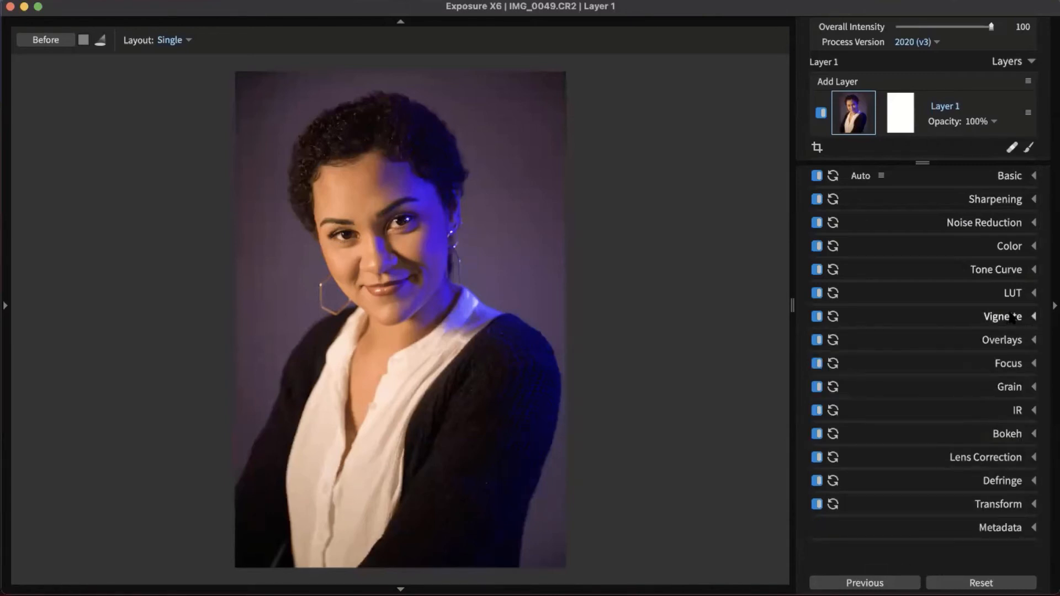
Step: In the Bokeh adjustments, move the radial focus region up onto the face and set the lens blur Amount to 26
left_click(1007, 433)
scroll(956, 295, "down", 3)
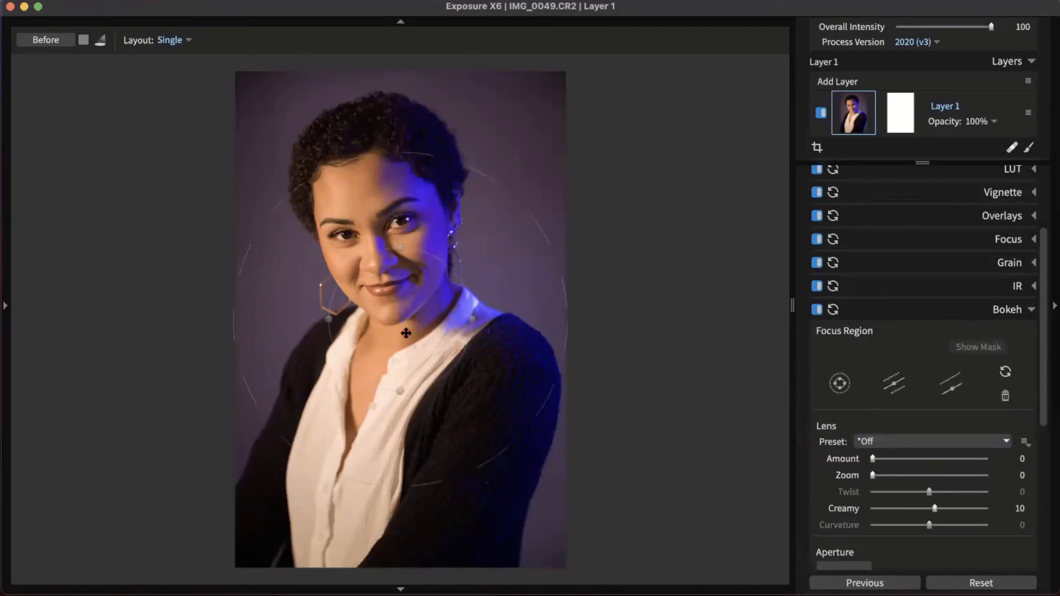
left_click_drag(405, 332, 406, 267)
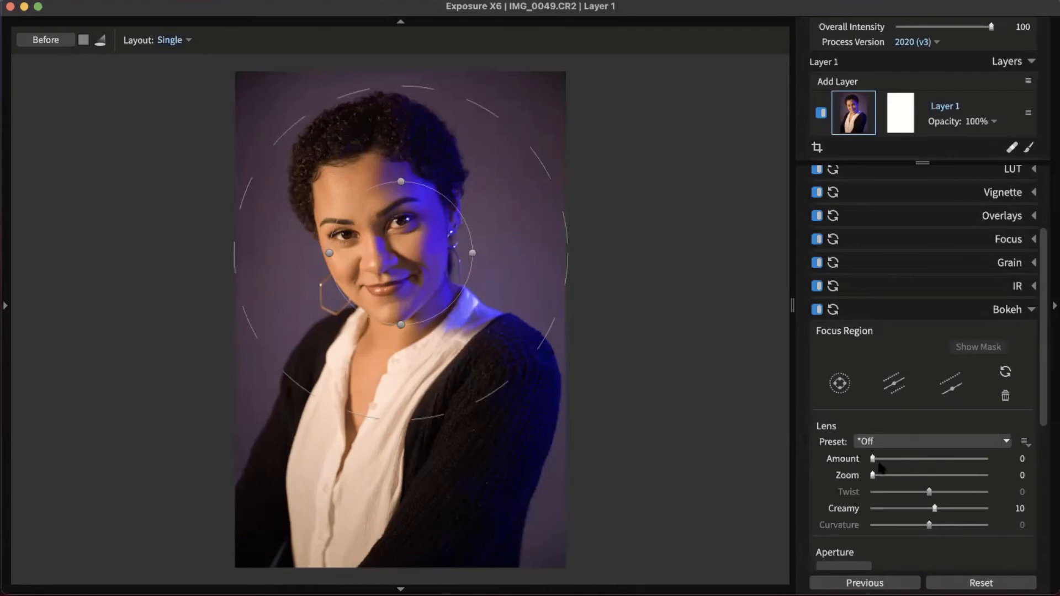
left_click_drag(873, 462, 913, 462)
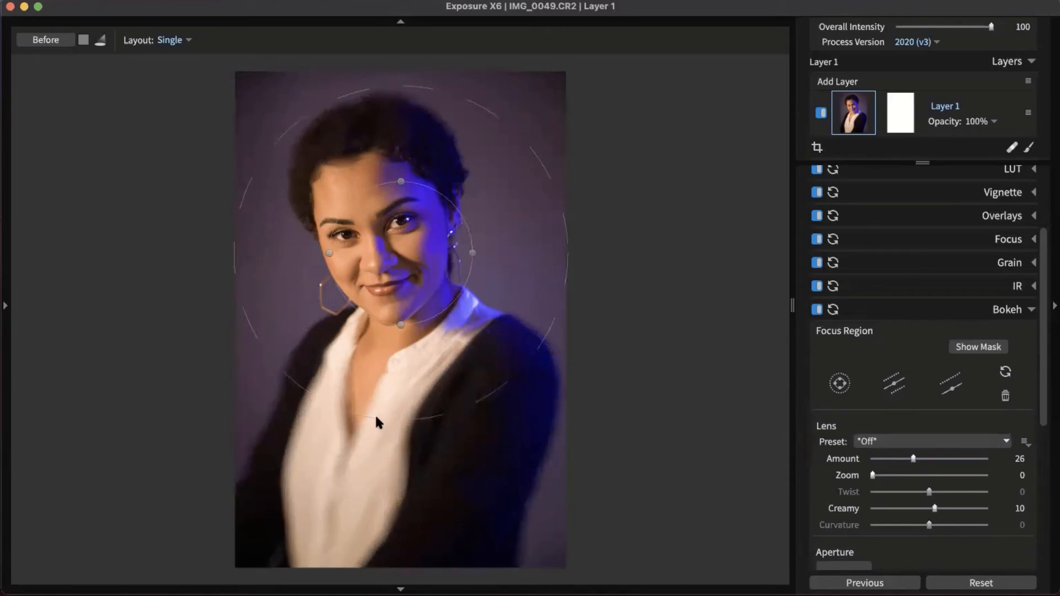
Step: Reshape the inner focus region into a tall, slightly tilted oval that fits the woman's face
left_click_drag(402, 326, 402, 348)
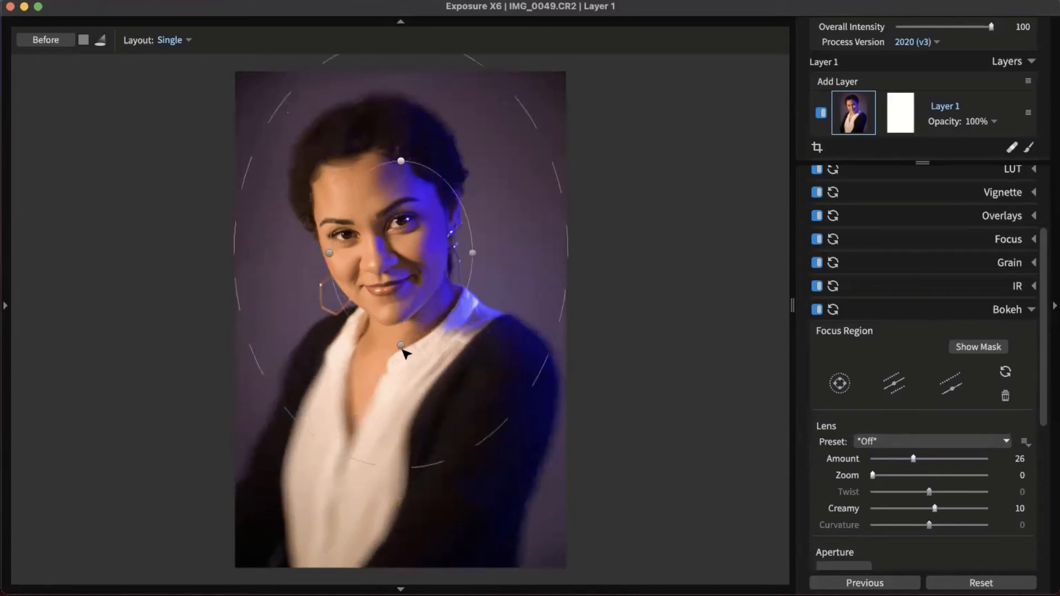
left_click_drag(446, 294, 423, 265)
left_click_drag(376, 232, 378, 222)
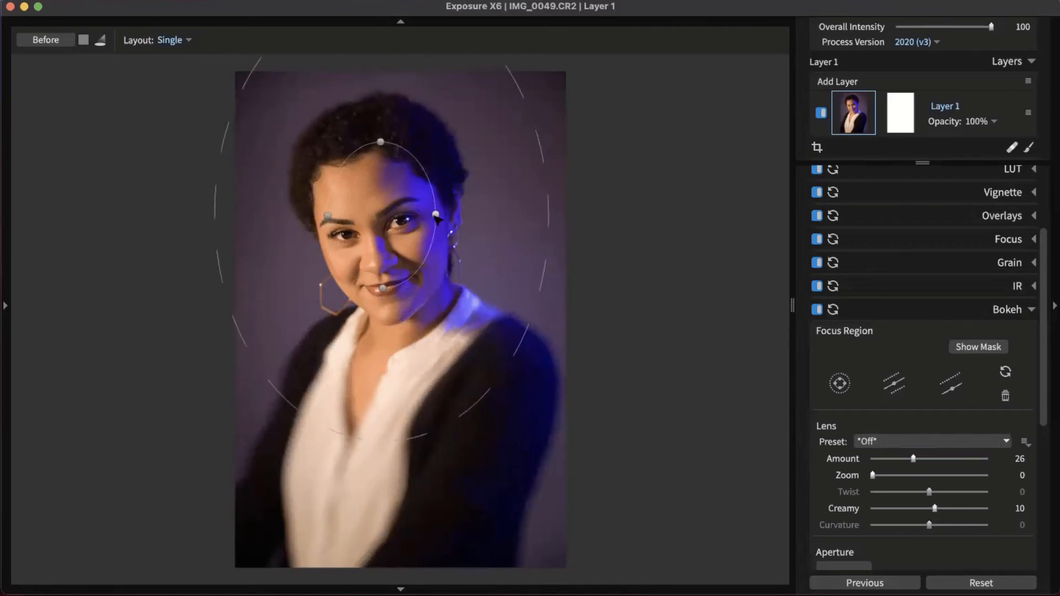
left_click_drag(380, 142, 374, 134)
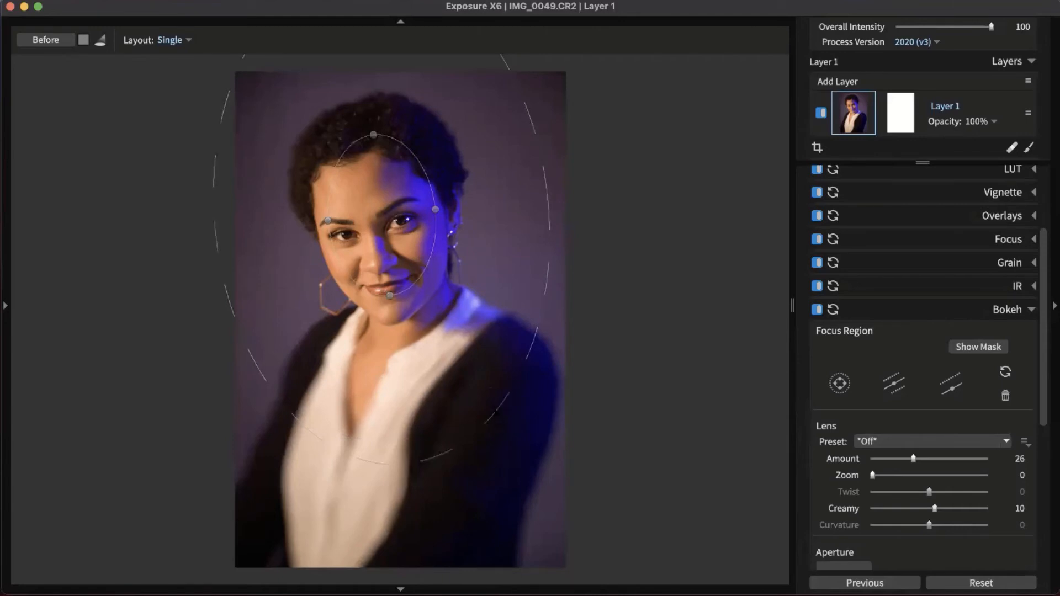
Step: Widen the focus region's outer falloff beyond the photo's sides, reduce the bokeh Amount to 8 and collapse the Bokeh adjustments
left_click_drag(496, 417, 542, 500)
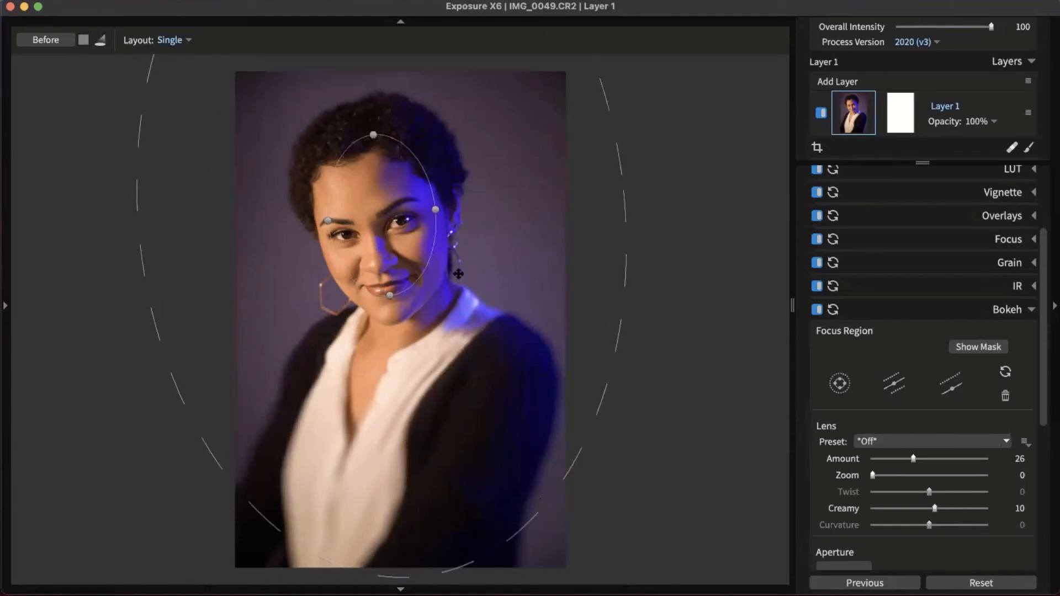
left_click_drag(450, 469, 447, 469)
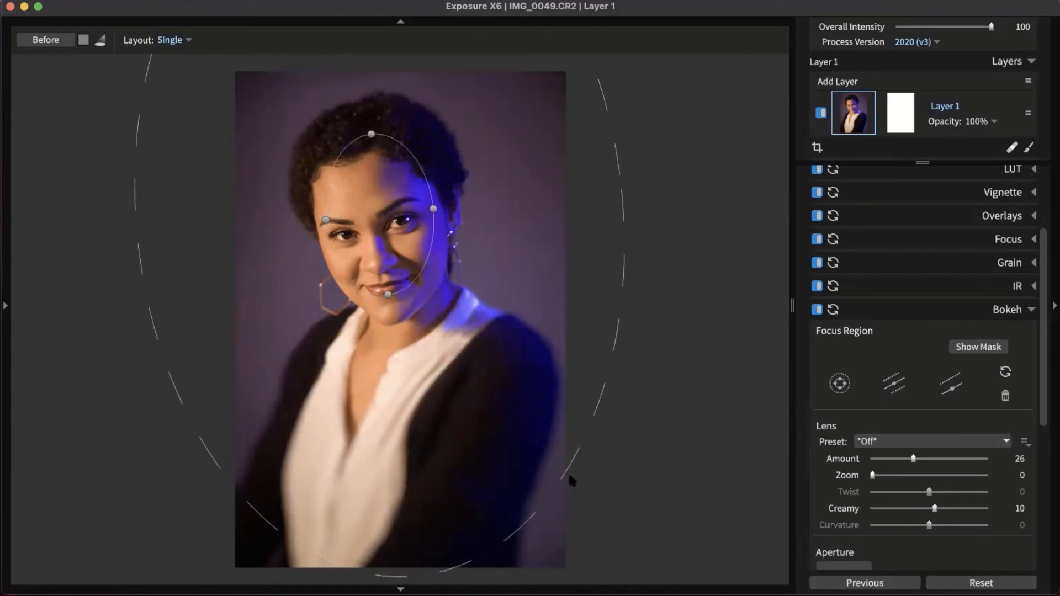
left_click_drag(568, 467, 573, 475)
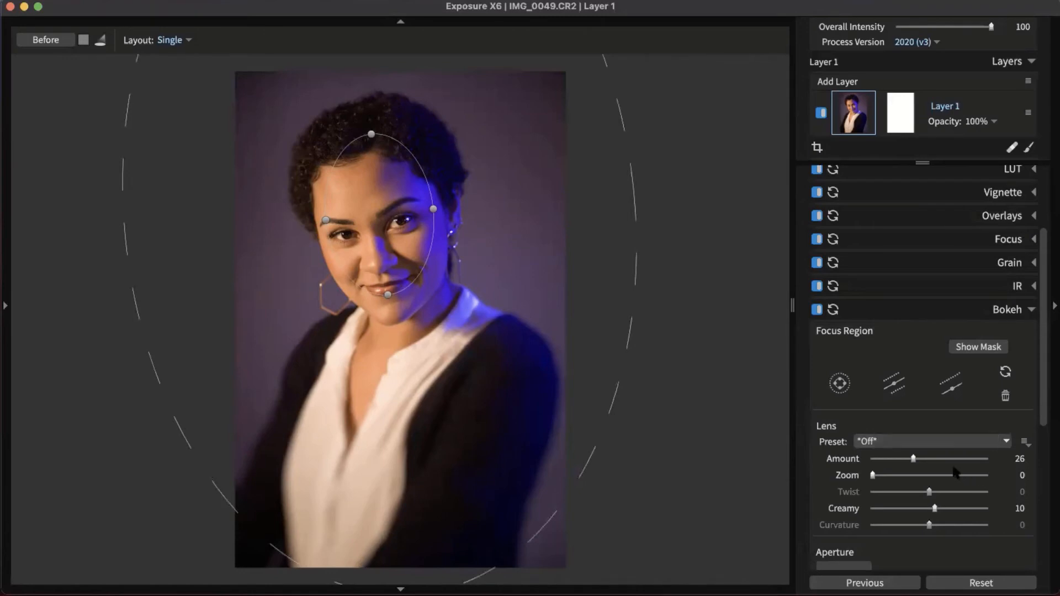
left_click_drag(913, 459, 883, 463)
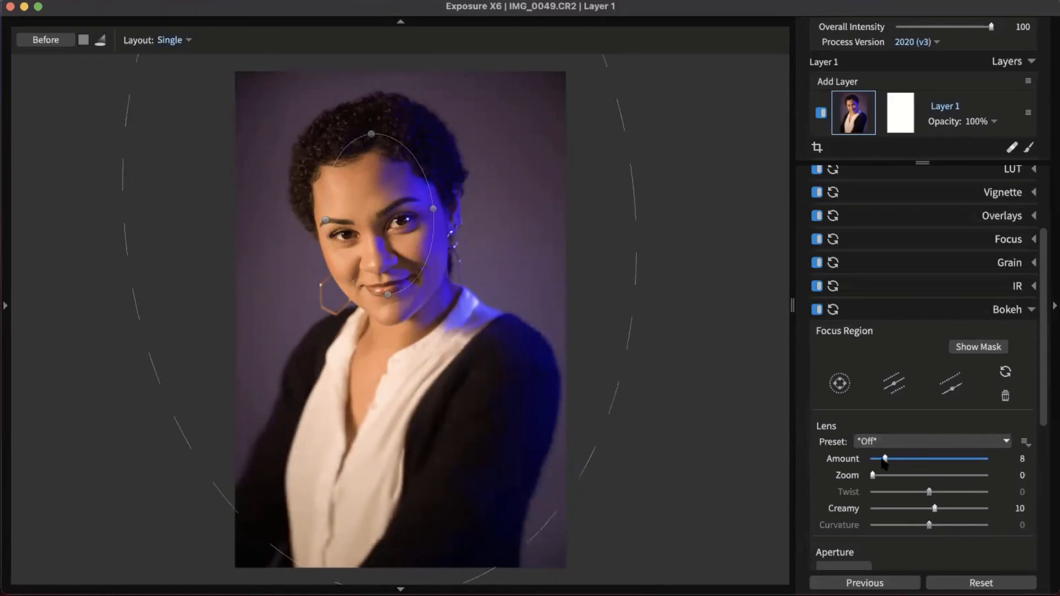
left_click(1010, 314)
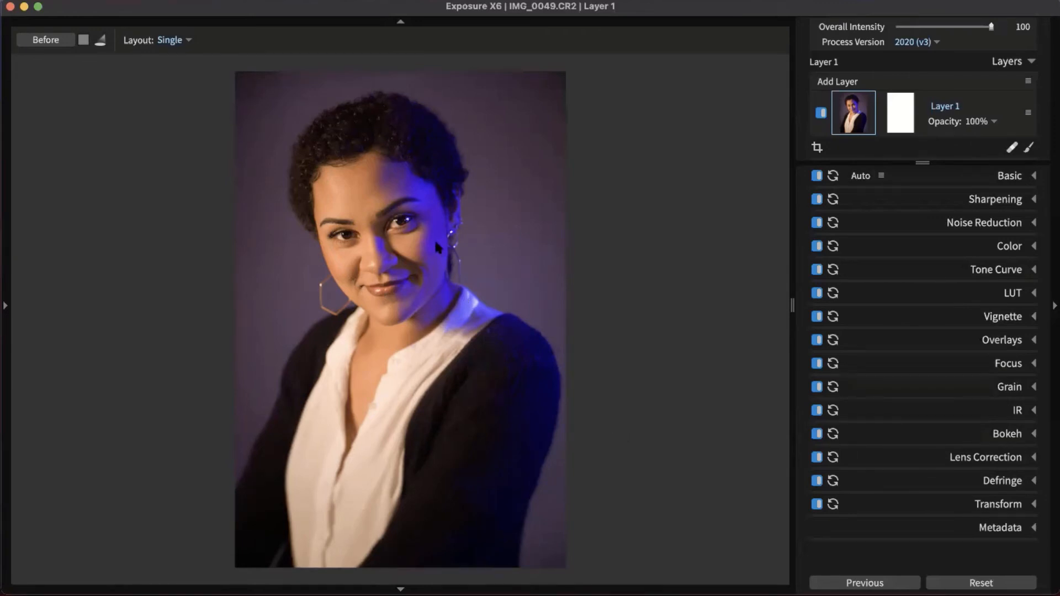
Step: Expand the Grain adjustments and examine the strength, amount, type and size options
left_click(1017, 387)
scroll(973, 363, "down", 3)
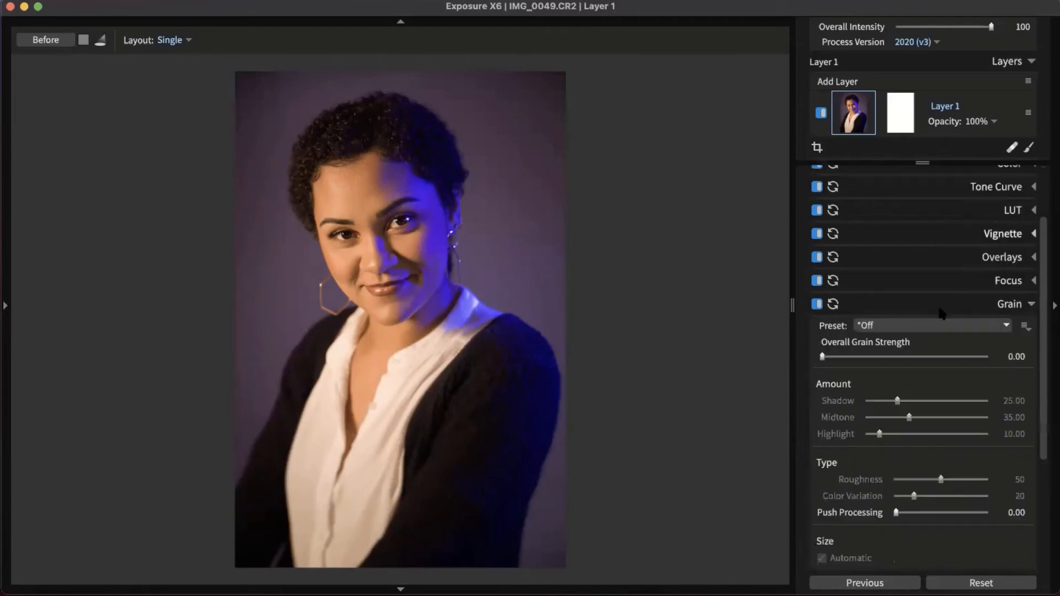
scroll(941, 314, "down", 3)
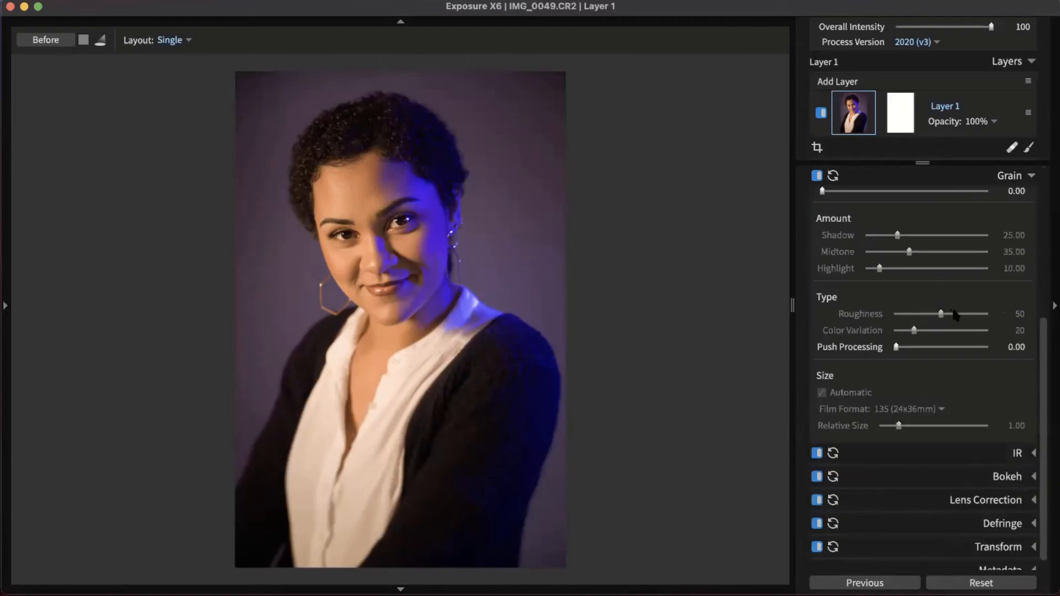
scroll(954, 312, "up", 1)
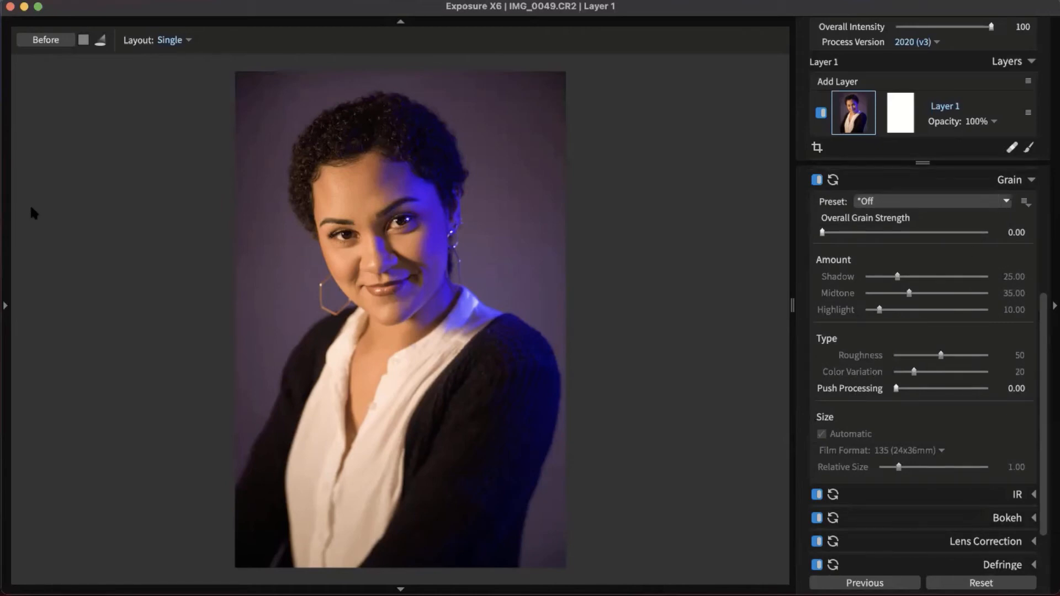
Step: Reveal the presets browser, enlarge its area and limit it to Color presets
left_click(3, 207)
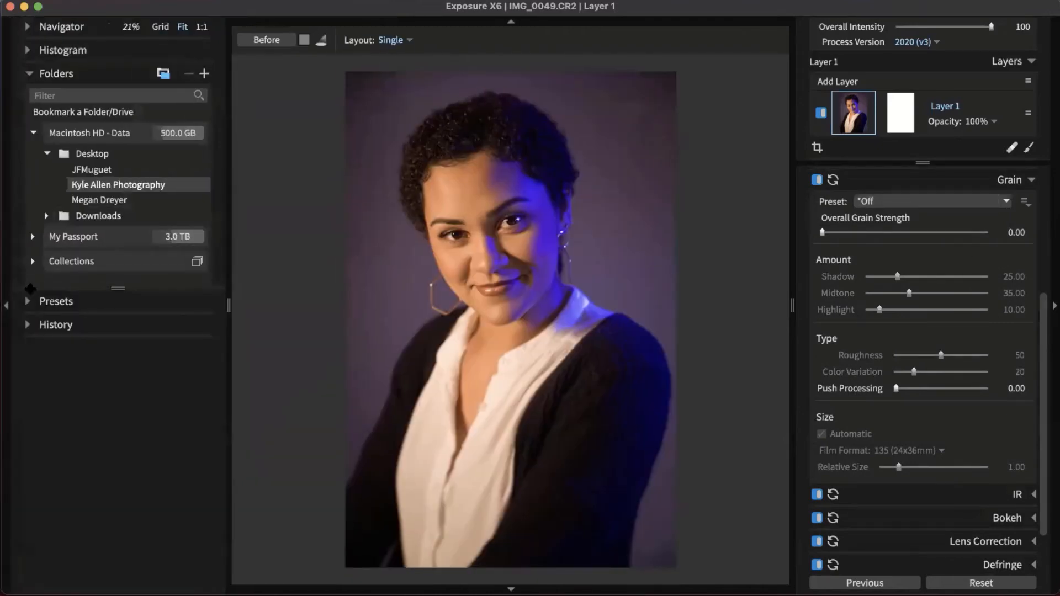
left_click_drag(30, 289, 39, 147)
left_click(44, 161)
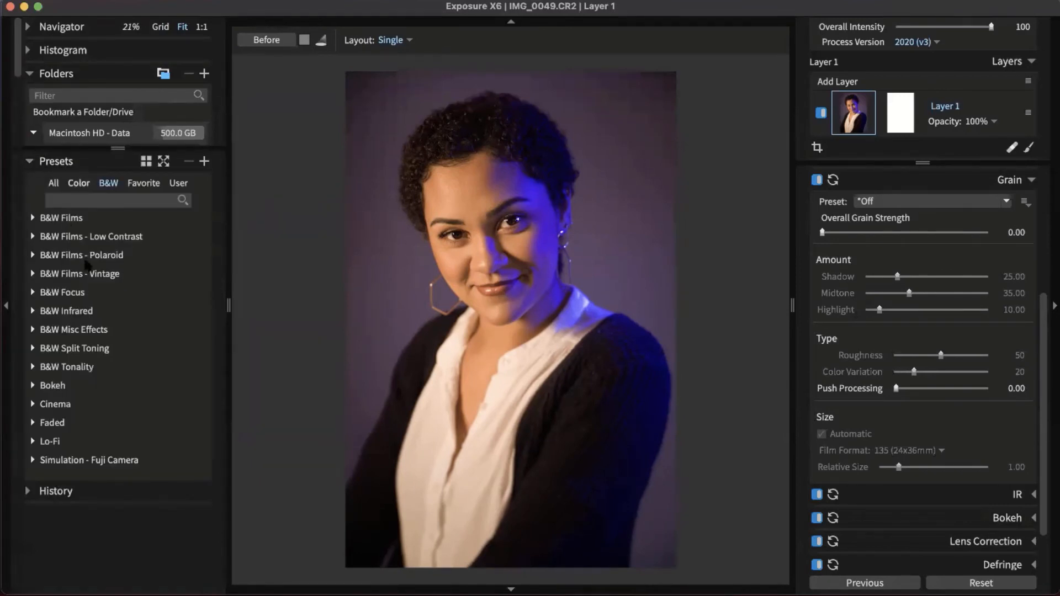
left_click(78, 183)
Step: Browse the Color Films - Polaroid and Color Films - Vintage presets, previewing Autochrome - Vignette (hard) on the portrait
left_click(123, 292)
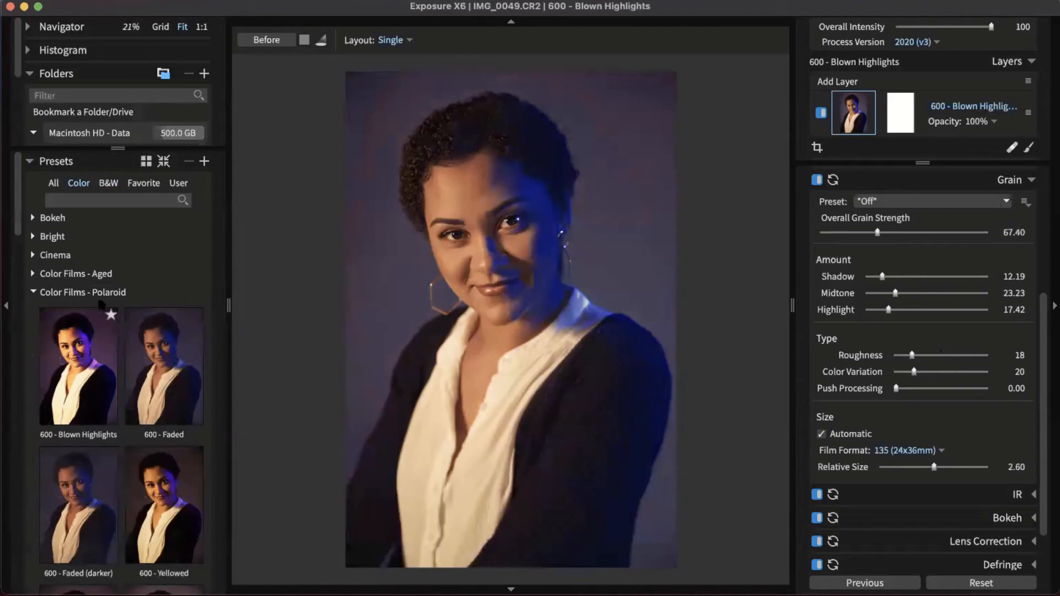
left_click(107, 291)
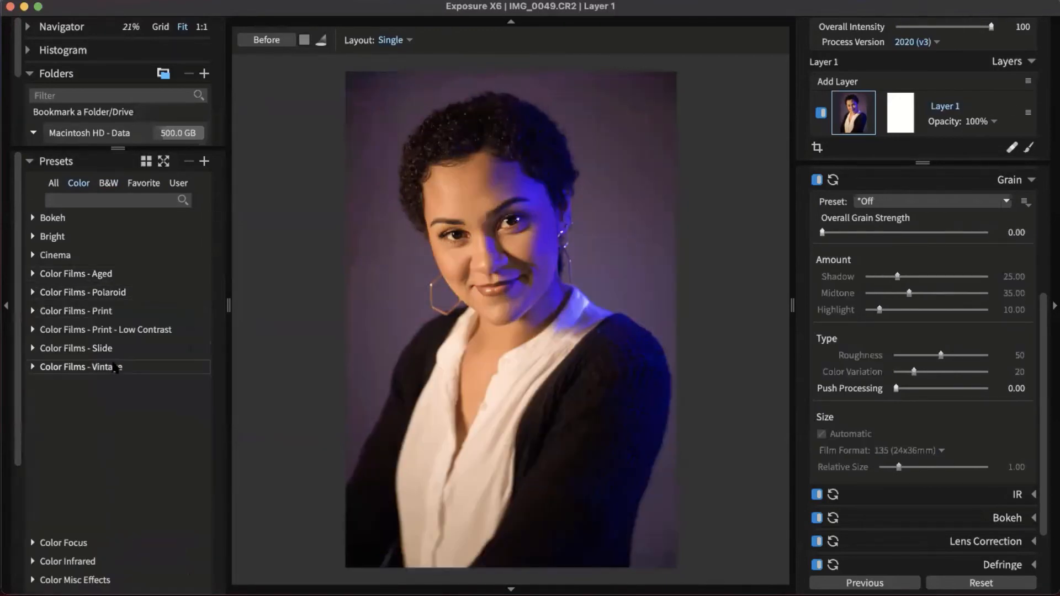
left_click(116, 367)
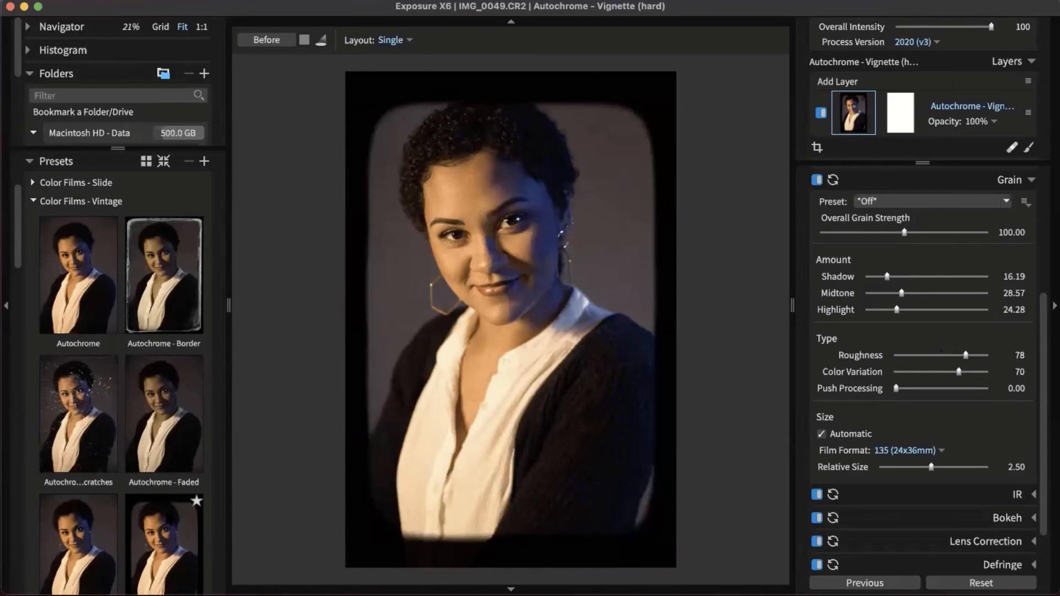
Step: Collapse the Color Films - Vintage category and the presets browser, and hide the side panel containing them
left_click(49, 202)
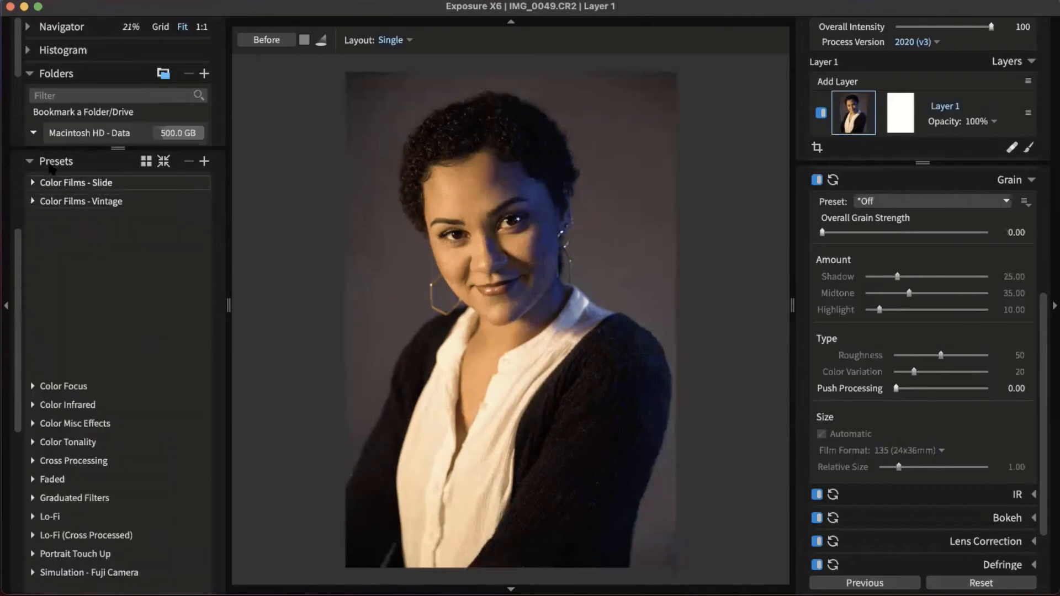
left_click(29, 162)
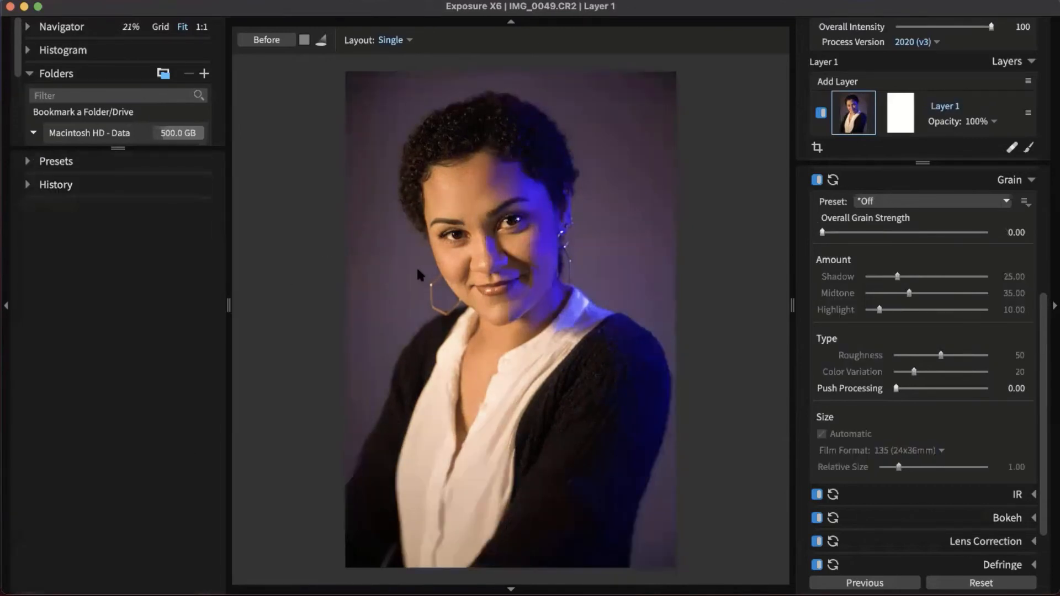
left_click(6, 304)
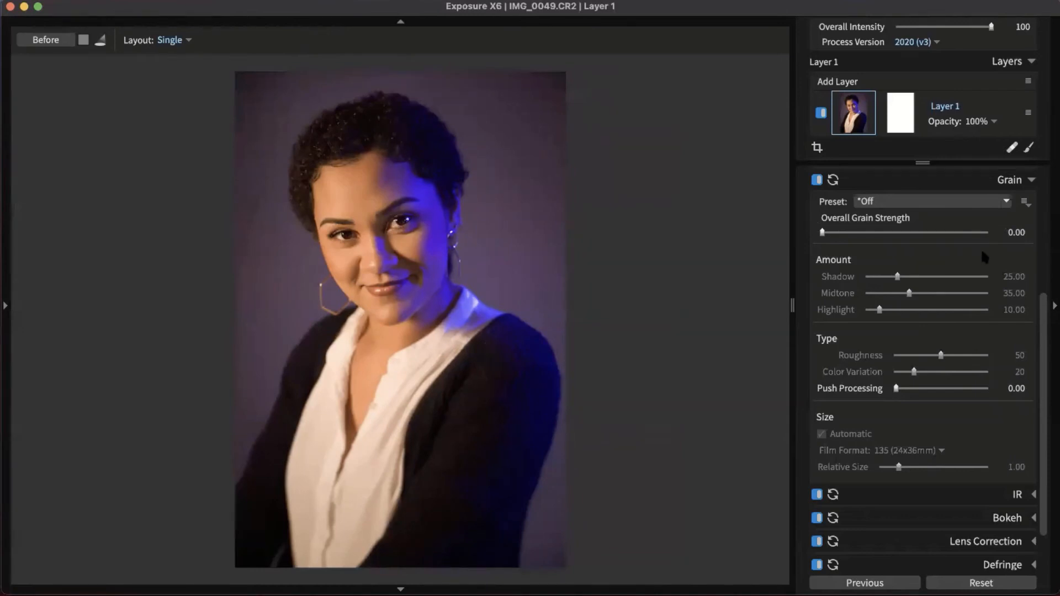
Step: Apply the Regular Grain 25% preset to the portrait
scroll(1032, 329, "up", 2)
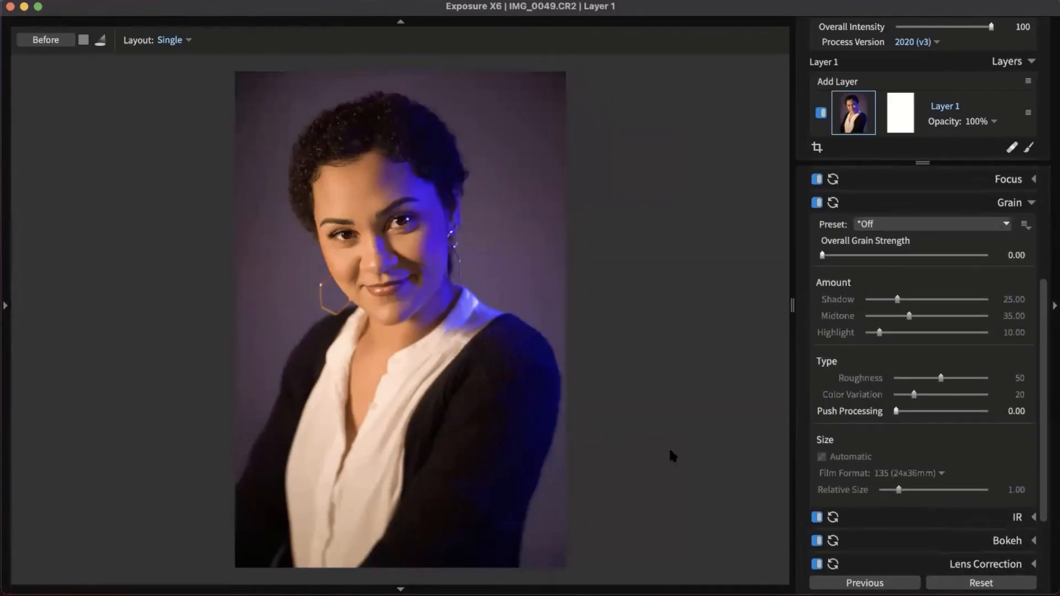
left_click(985, 225)
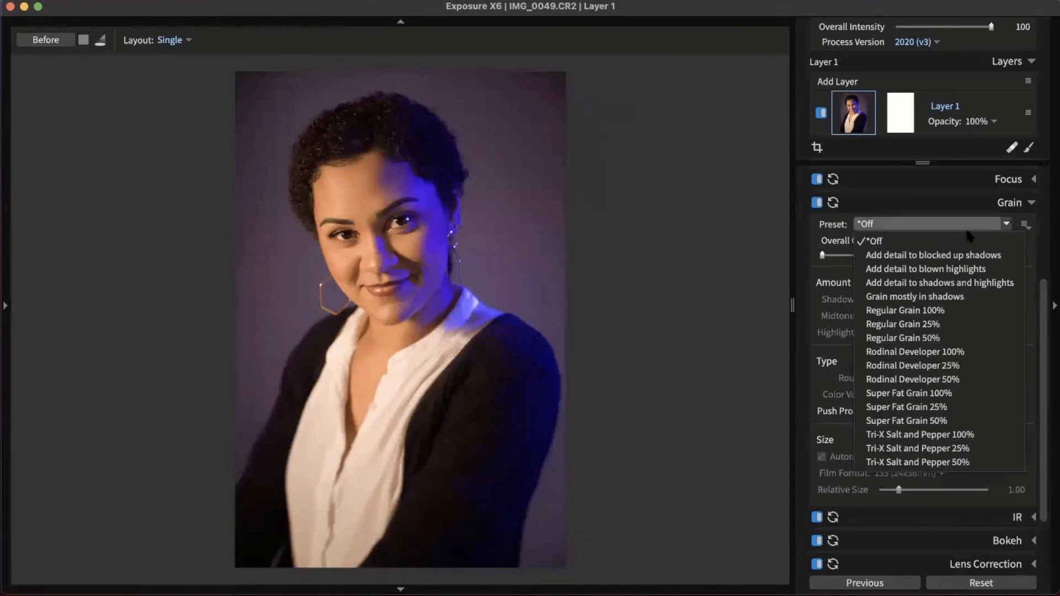
left_click(922, 324)
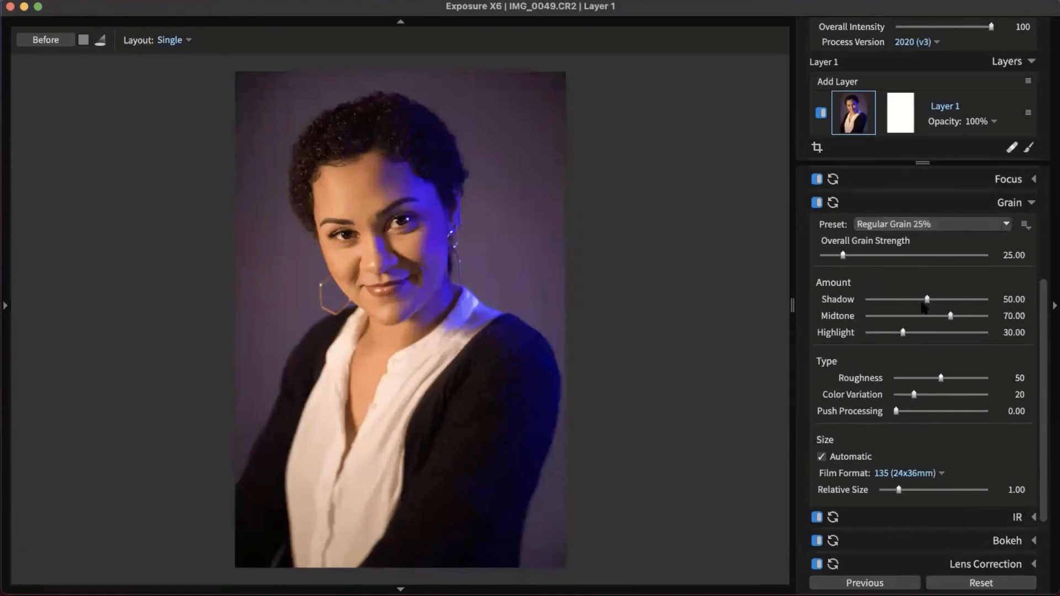
Step: Set the grain amounts to Shadow 42.20, Midtone 20.23 and Highlight 51.45, slightly raise Push Processing and collapse the Grain adjustments
left_click_drag(923, 304, 886, 300)
scroll(432, 356, "up", 1)
scroll(354, 386, "up", 1)
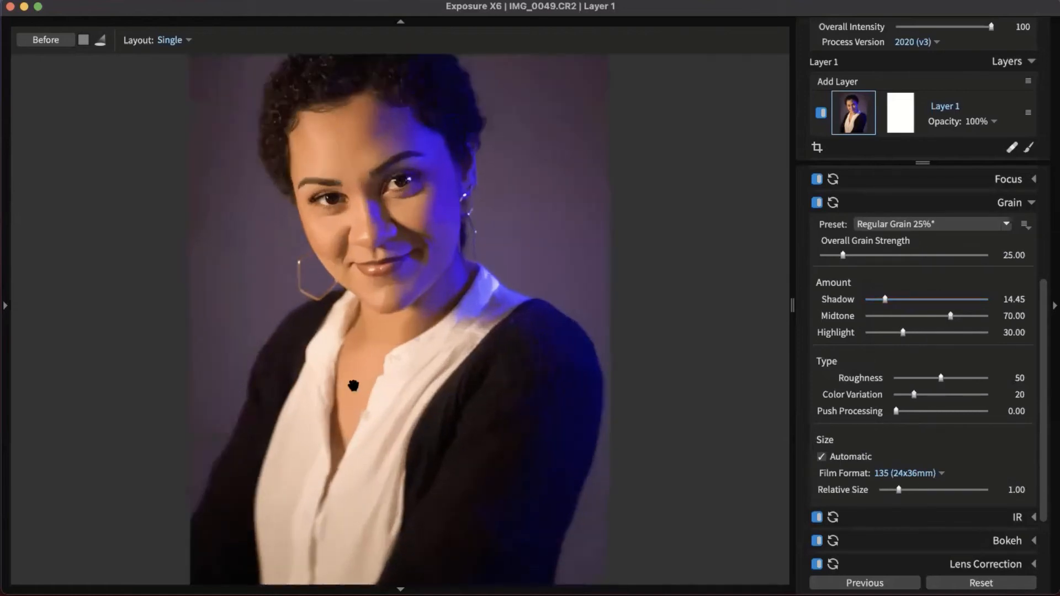
scroll(354, 386, "up", 5)
scroll(522, 387, "down", 2)
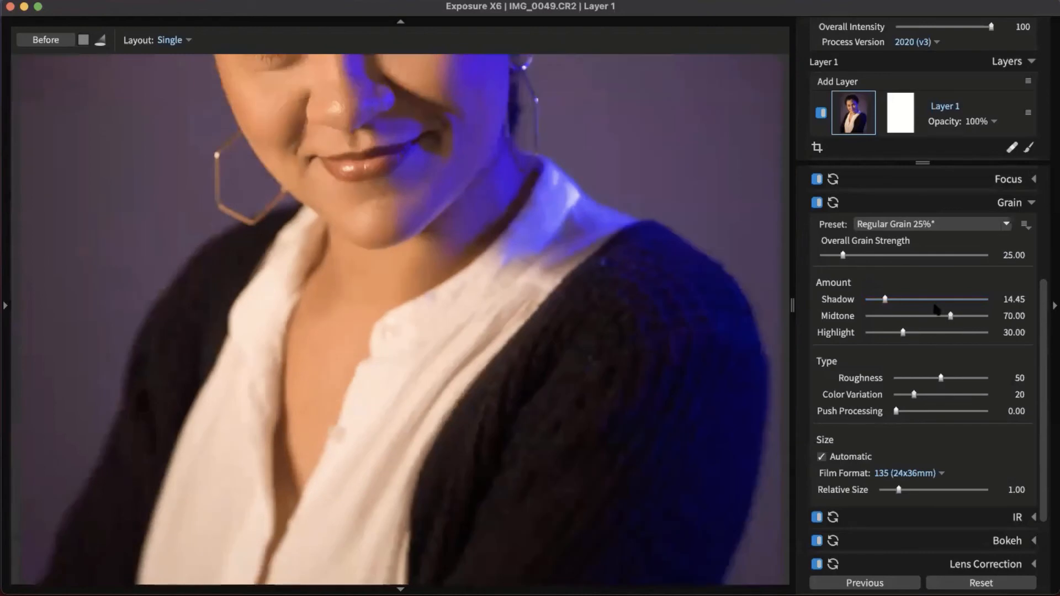
left_click_drag(903, 300, 894, 303)
left_click_drag(900, 299, 928, 333)
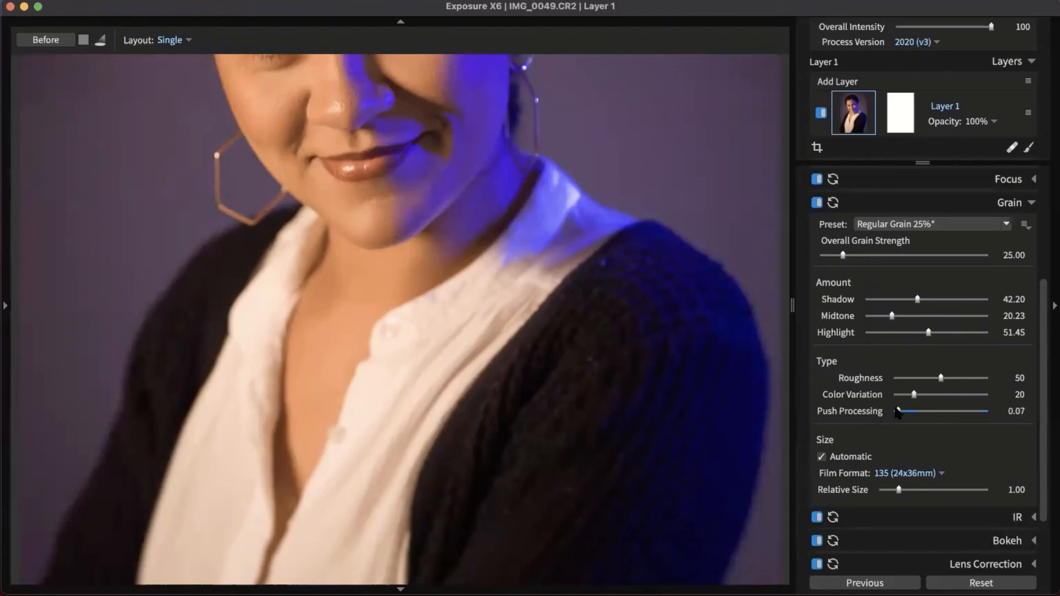
left_click_drag(897, 414, 901, 414)
left_click(1004, 204)
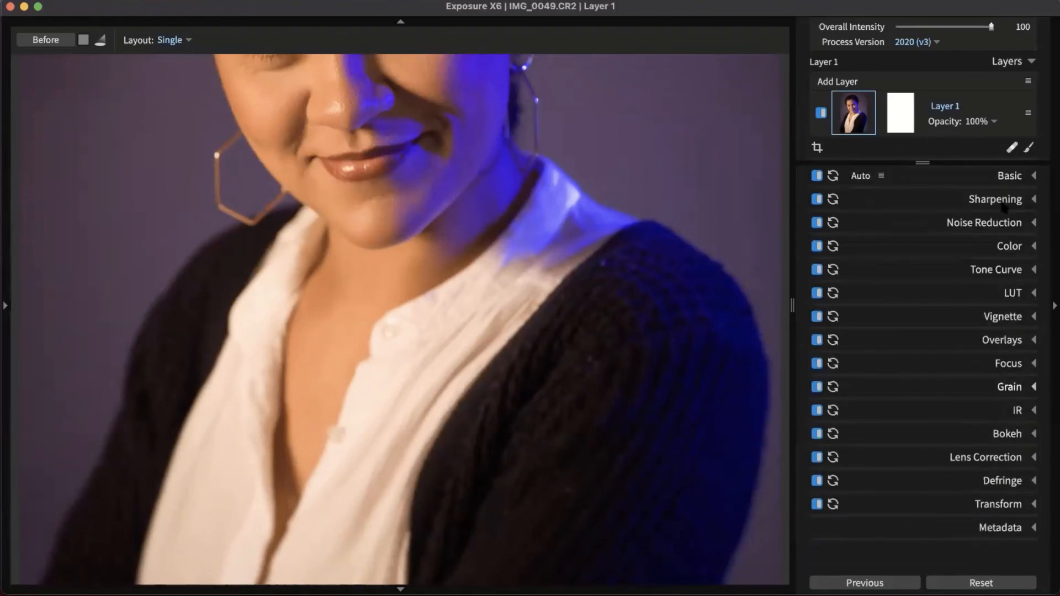
left_click(626, 349)
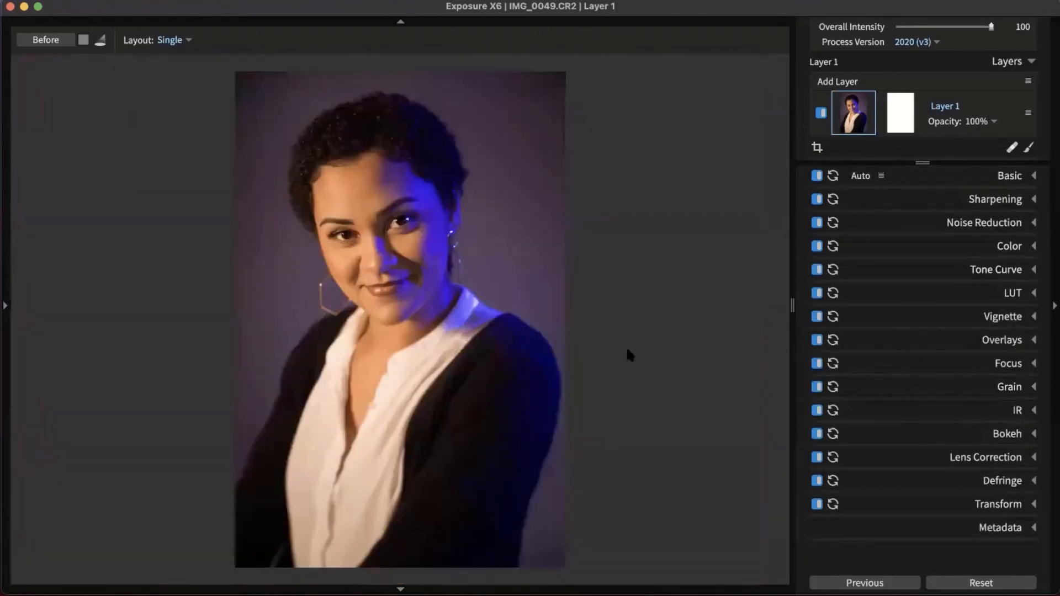
Step: Expand the Overlays adjustments and examine the border, light effect and texture options
left_click(913, 340)
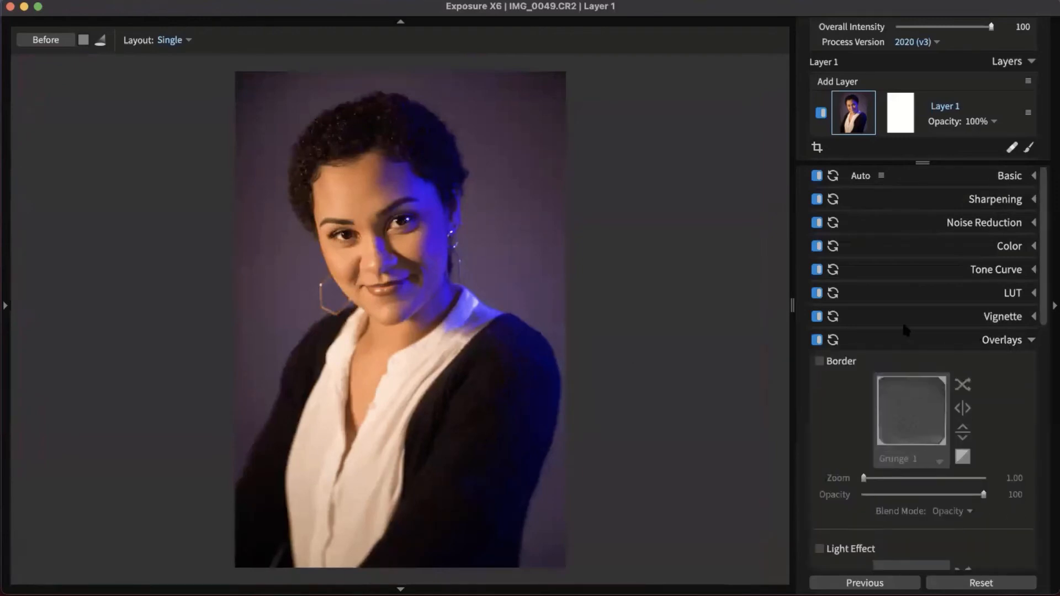
scroll(905, 330, "down", 3)
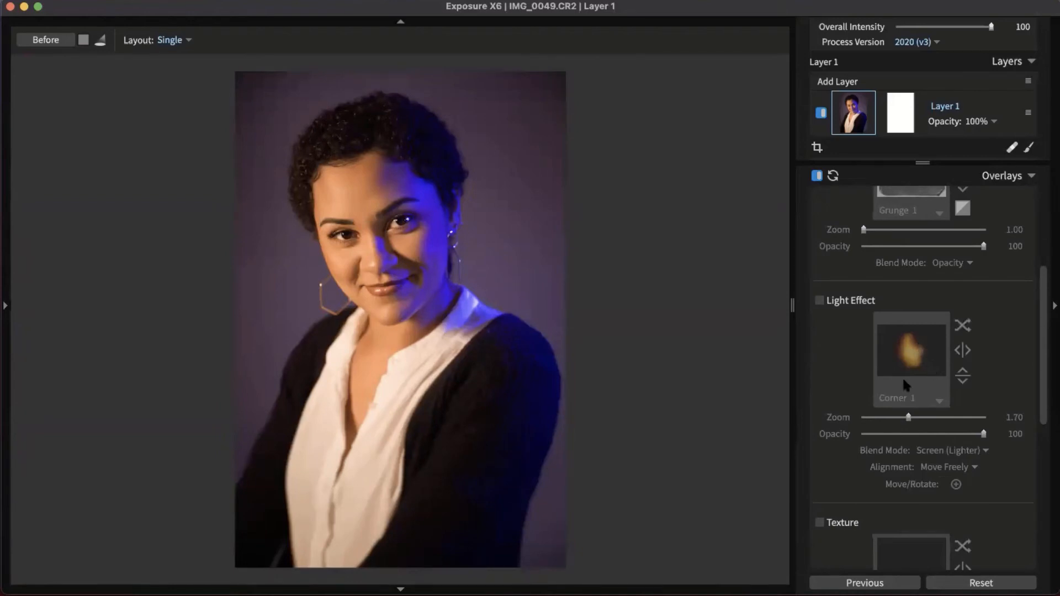
scroll(901, 377, "down", 2)
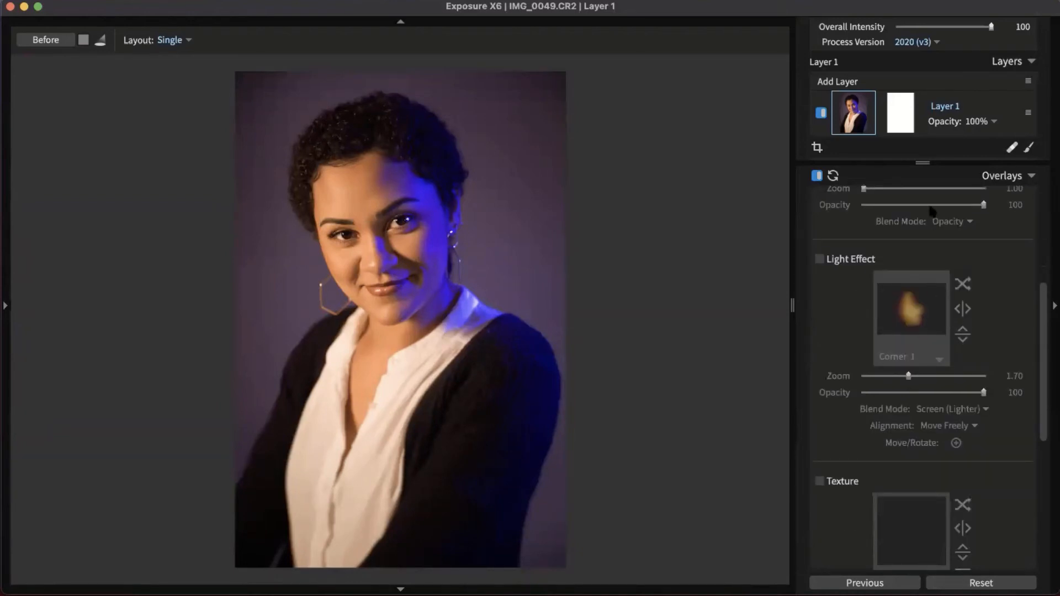
scroll(899, 304, "up", 4)
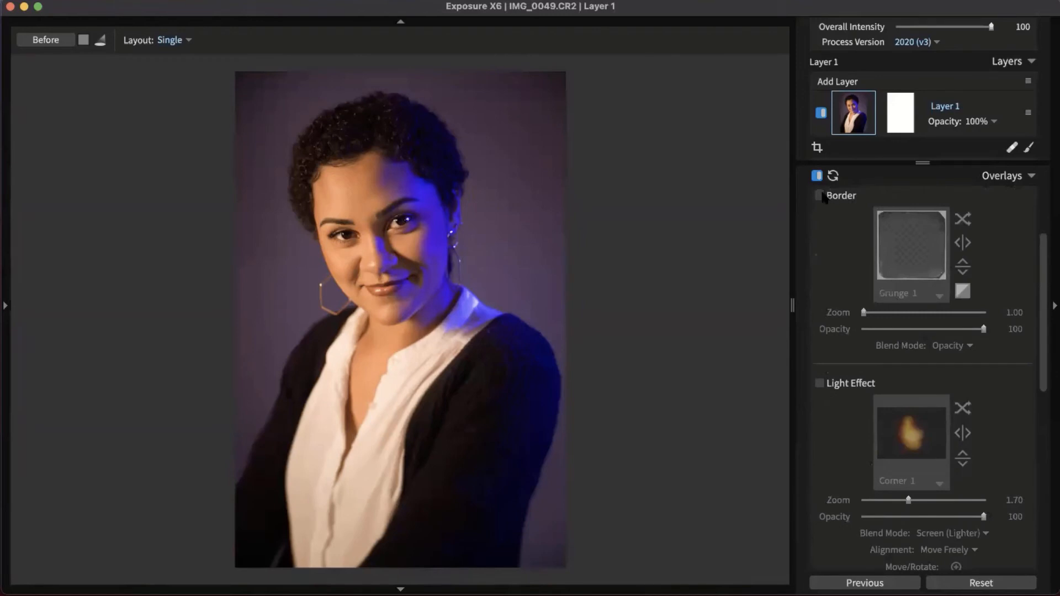
scroll(870, 269, "up", 3)
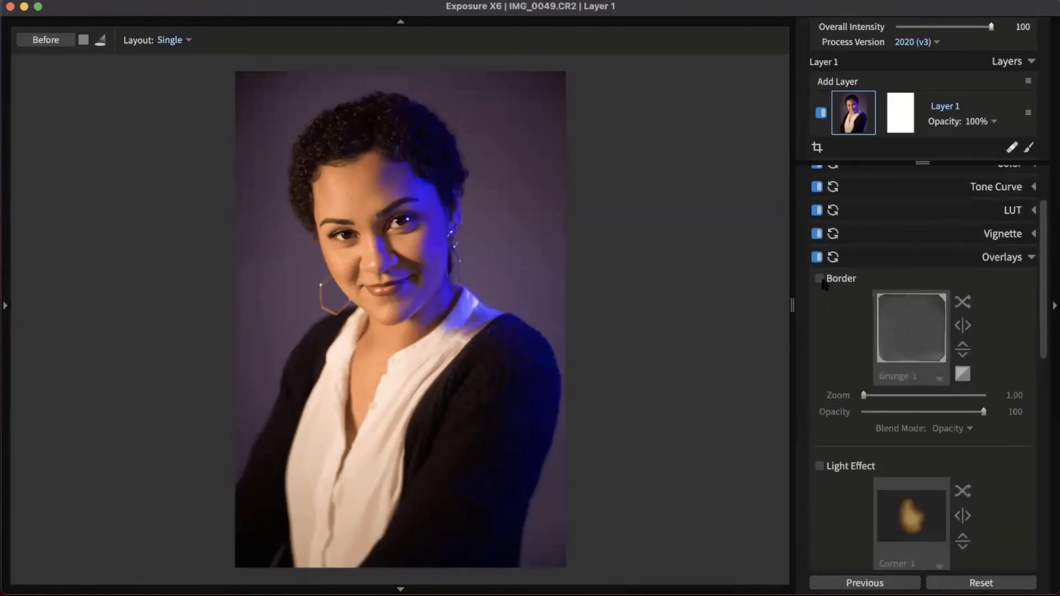
scroll(911, 280, "down", 2)
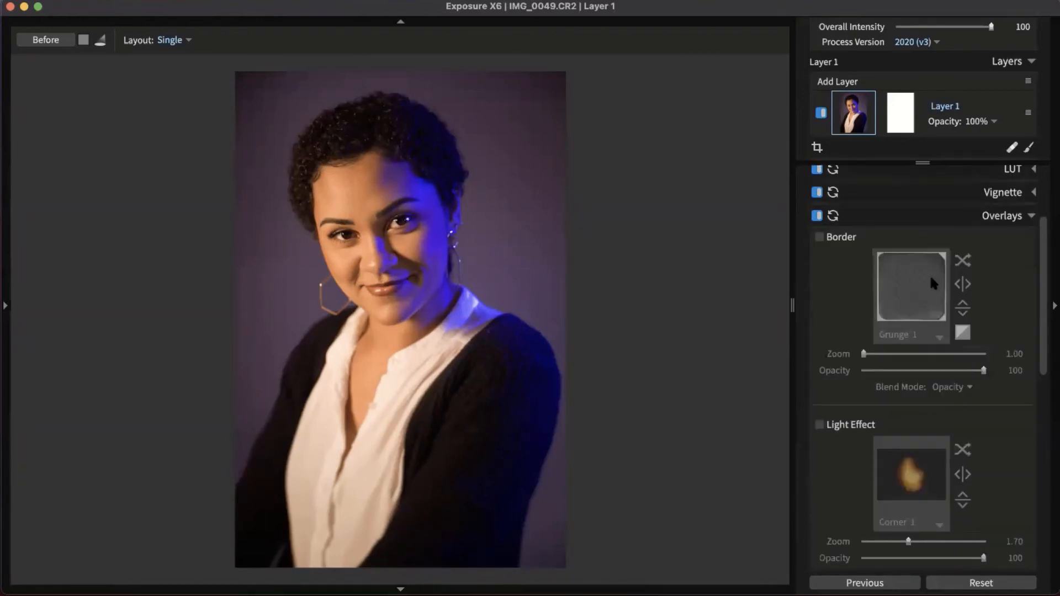
scroll(930, 328, "down", 3)
Step: Enable the Light Effect overlay, preview the Corner and Haze effects, and apply Dazzle Pink from the Lens Flare category
left_click(819, 343)
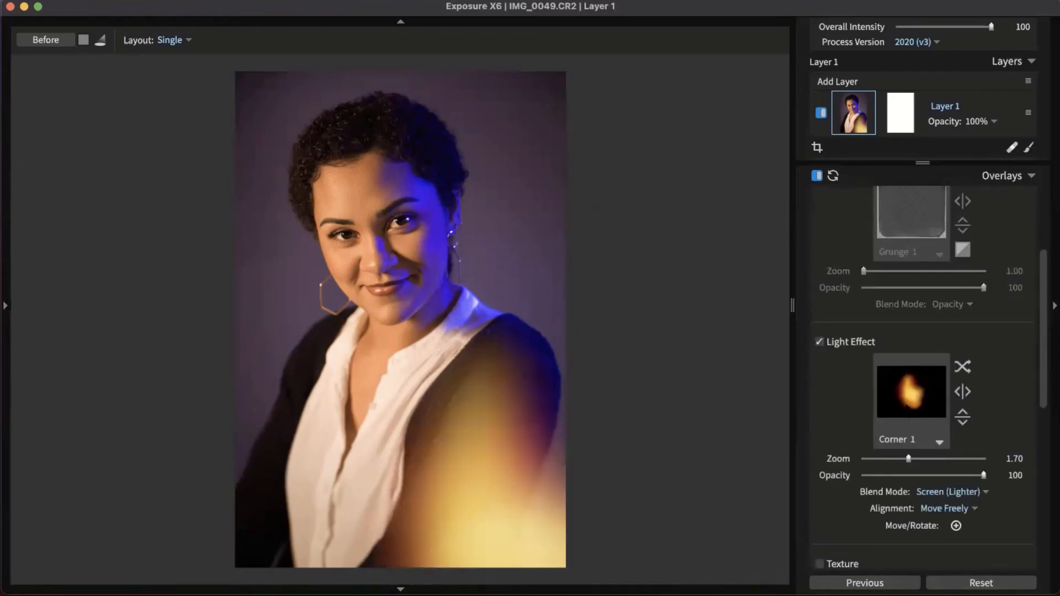
left_click(907, 407)
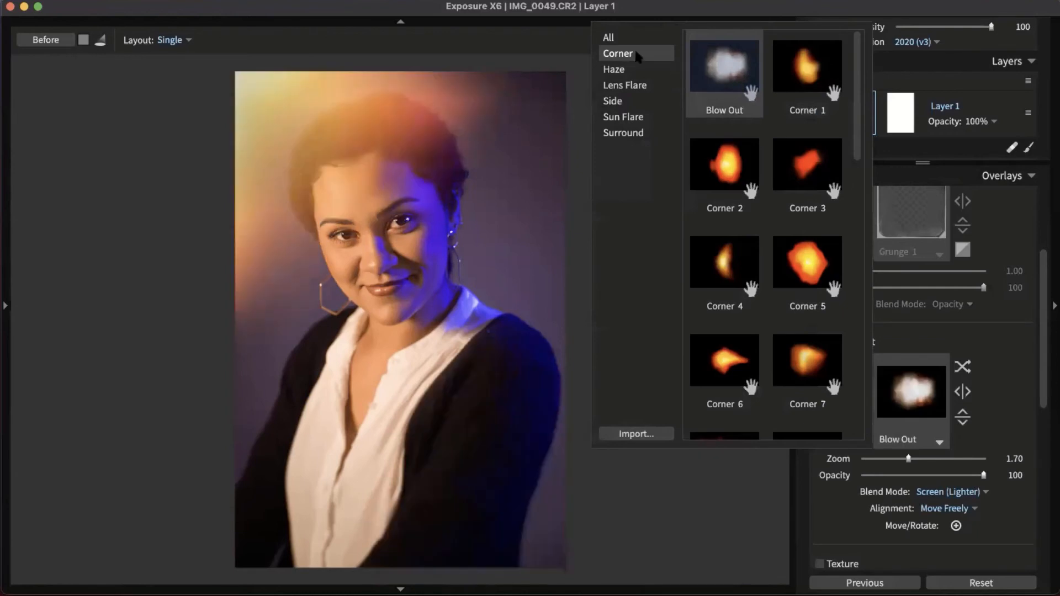
left_click(638, 70)
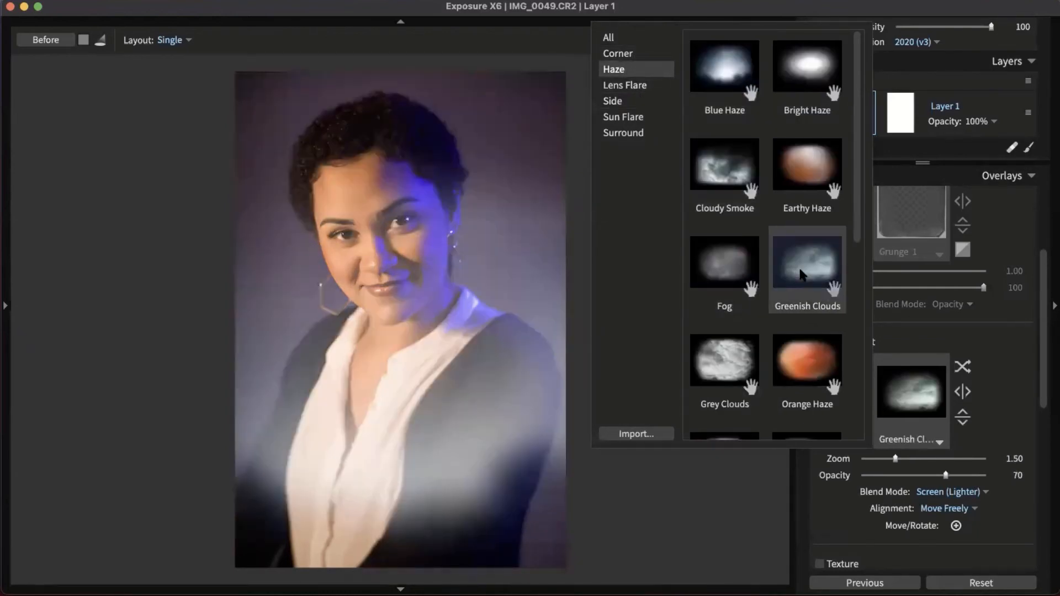
scroll(800, 274, "down", 5)
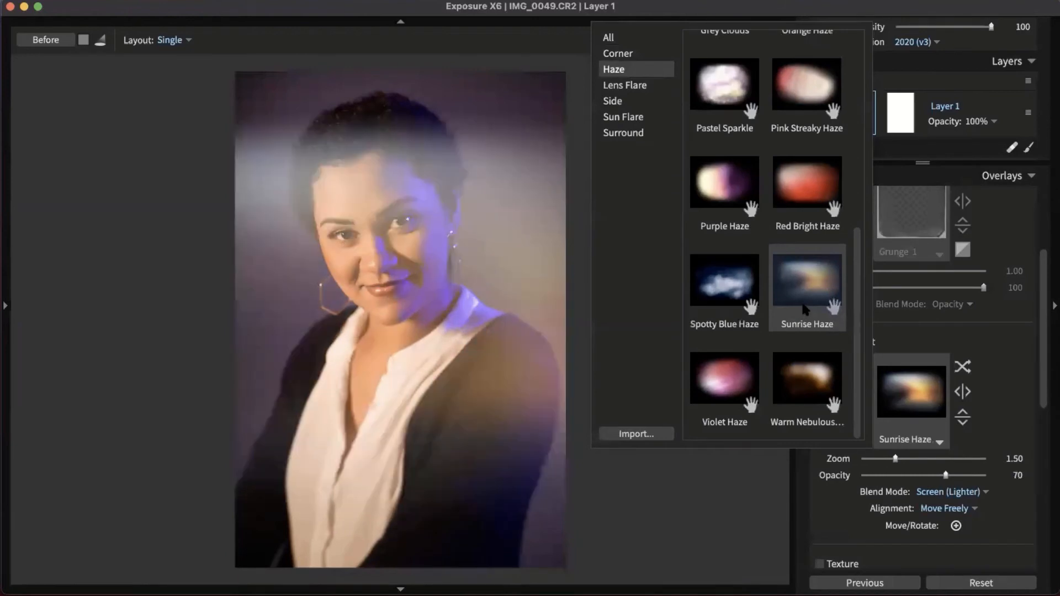
scroll(790, 349, "up", 5)
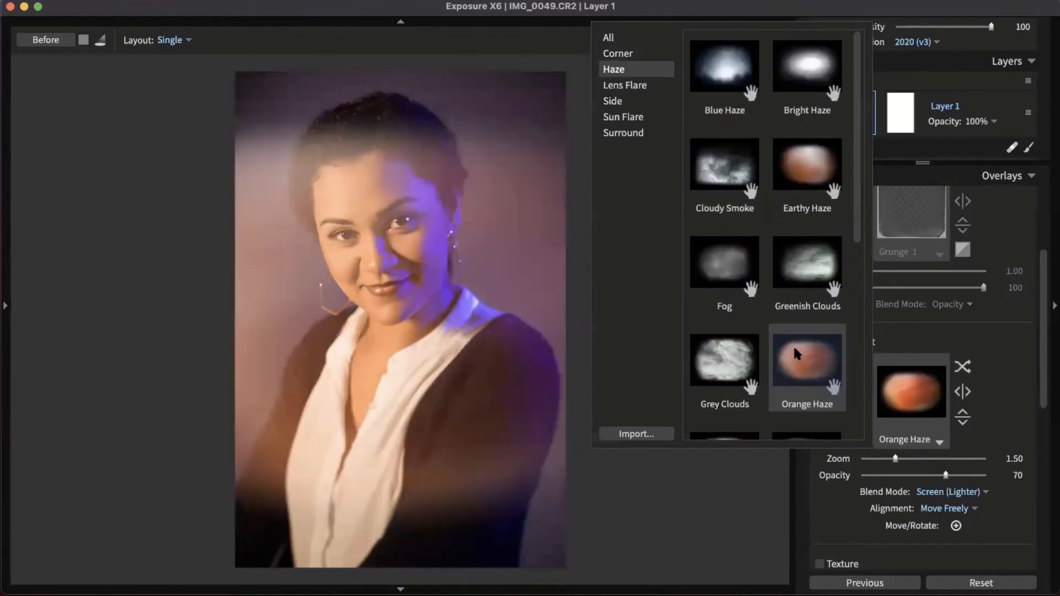
left_click(634, 85)
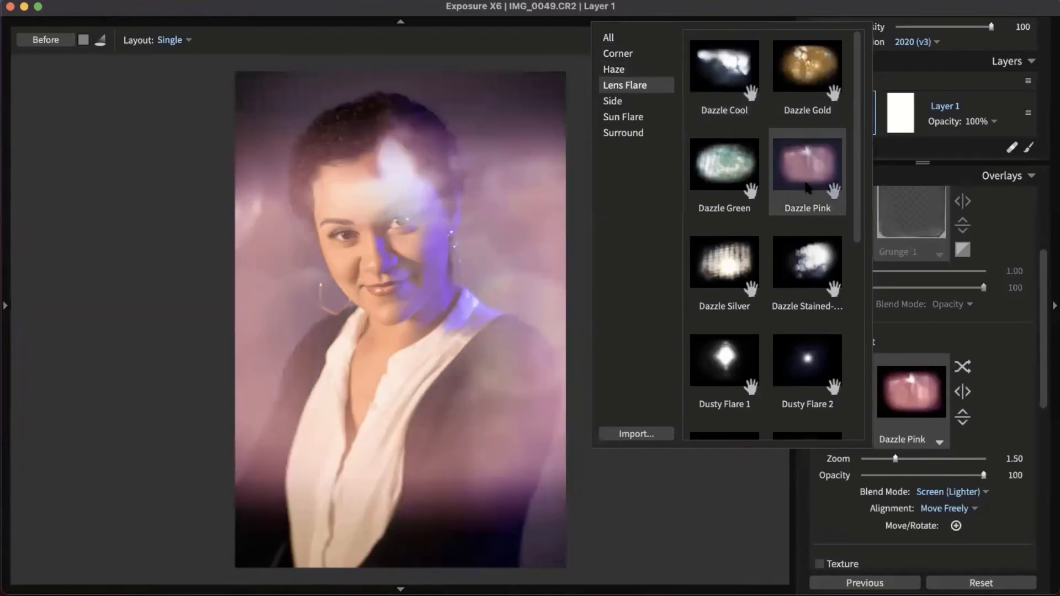
left_click(789, 156)
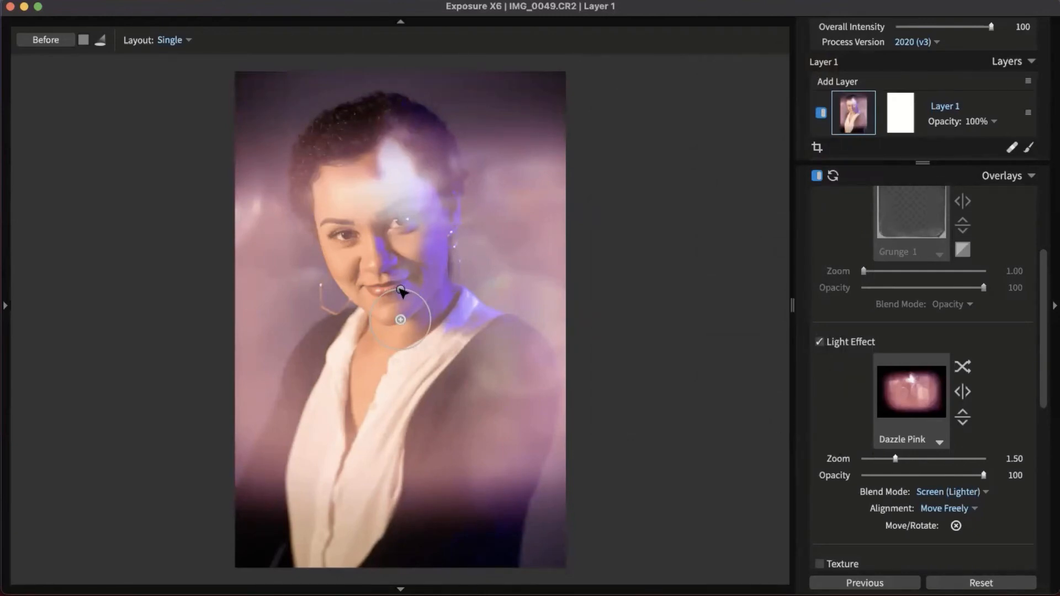
Step: Rotate the Dazzle Pink effect about 90° clockwise, set its Zoom to 2.10 and shift it toward the collar, keeping Screen (Lighter) blending
left_click_drag(400, 289, 434, 317)
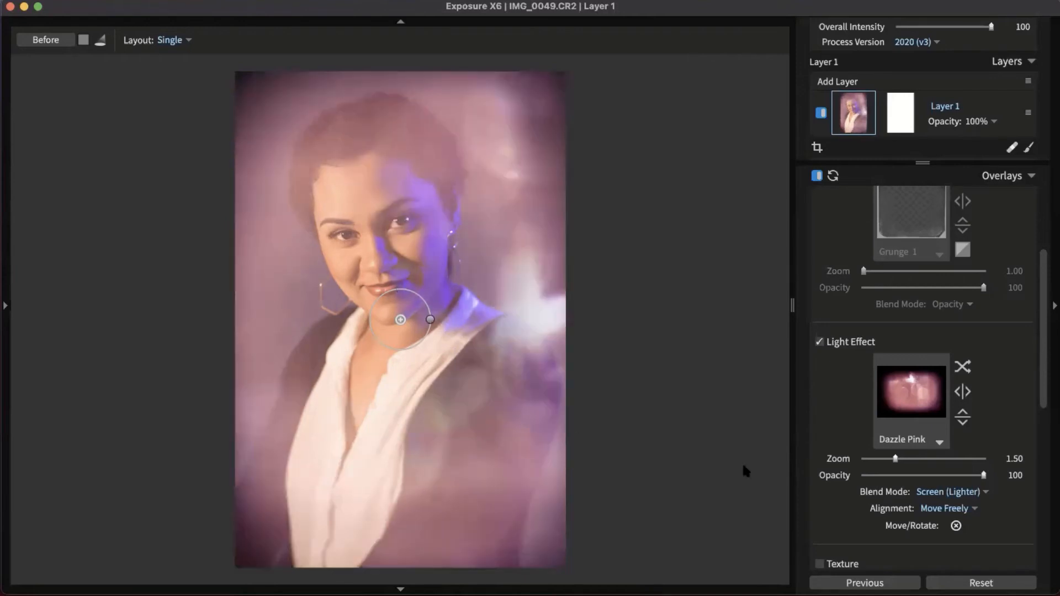
left_click_drag(895, 458, 933, 458)
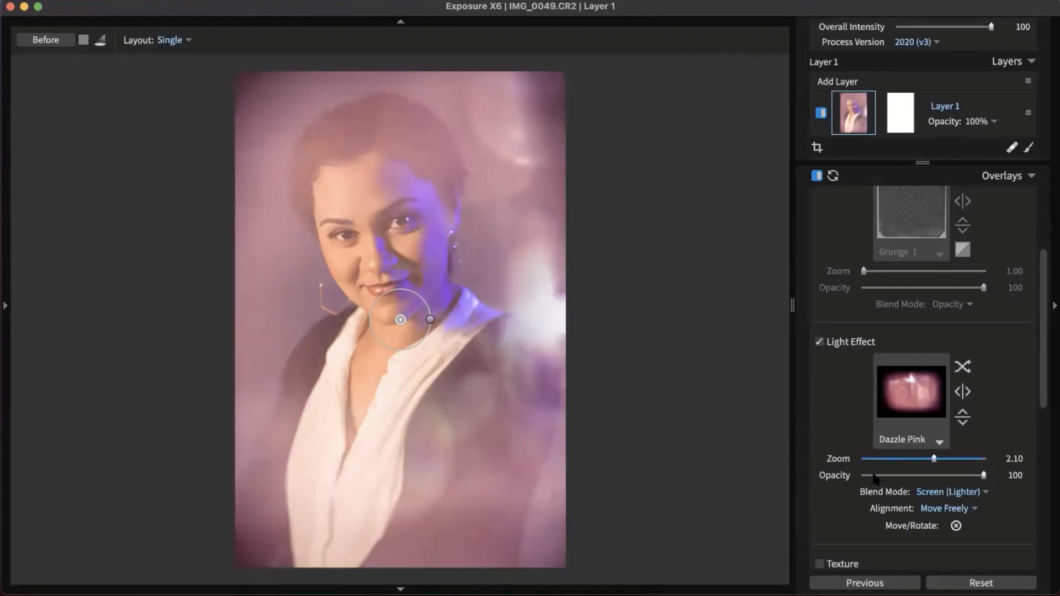
left_click_drag(405, 333, 438, 343)
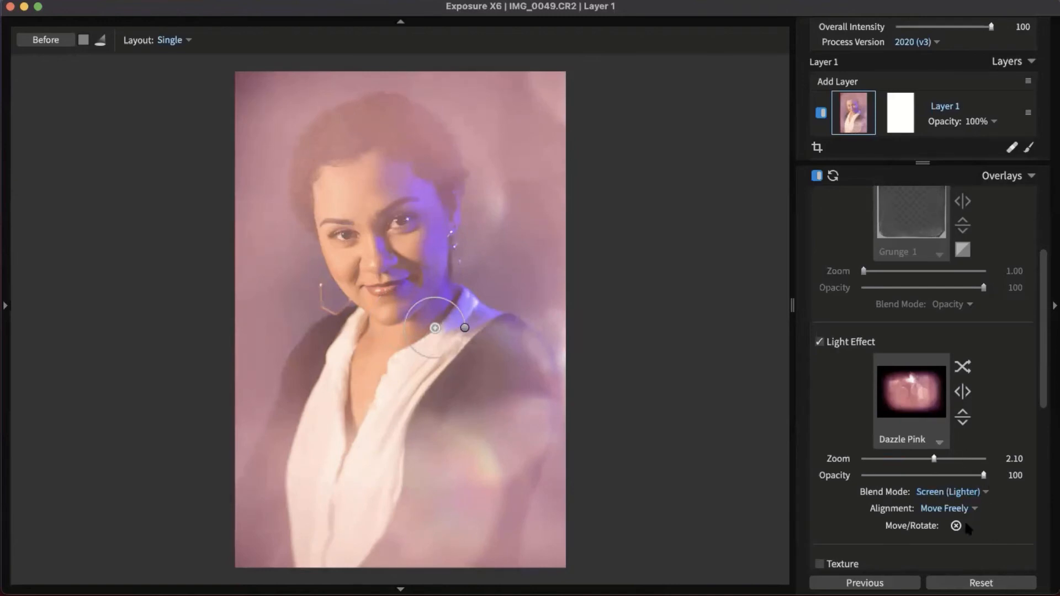
left_click(964, 493)
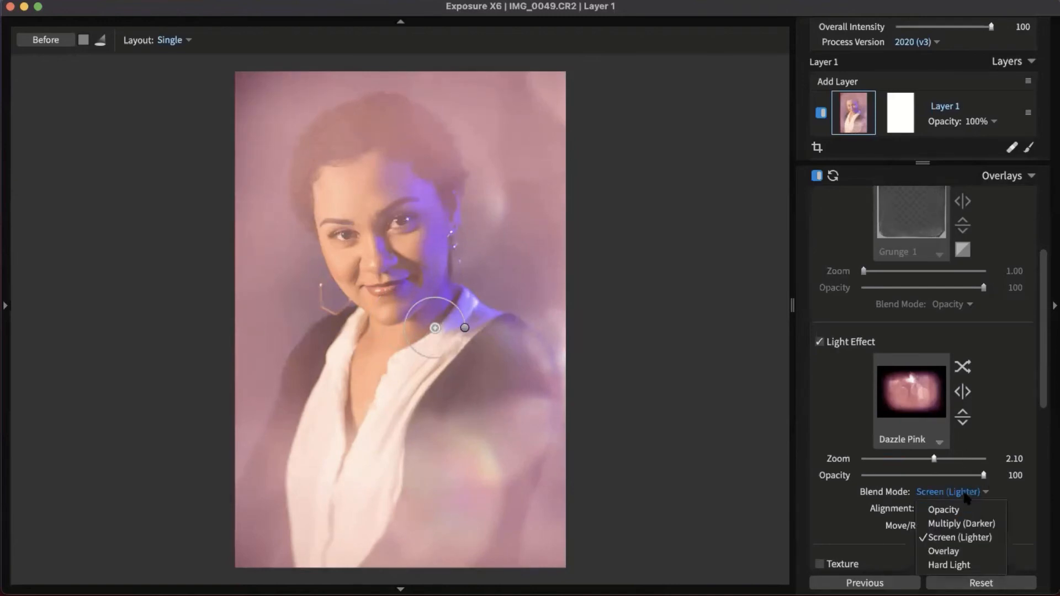
left_click(960, 537)
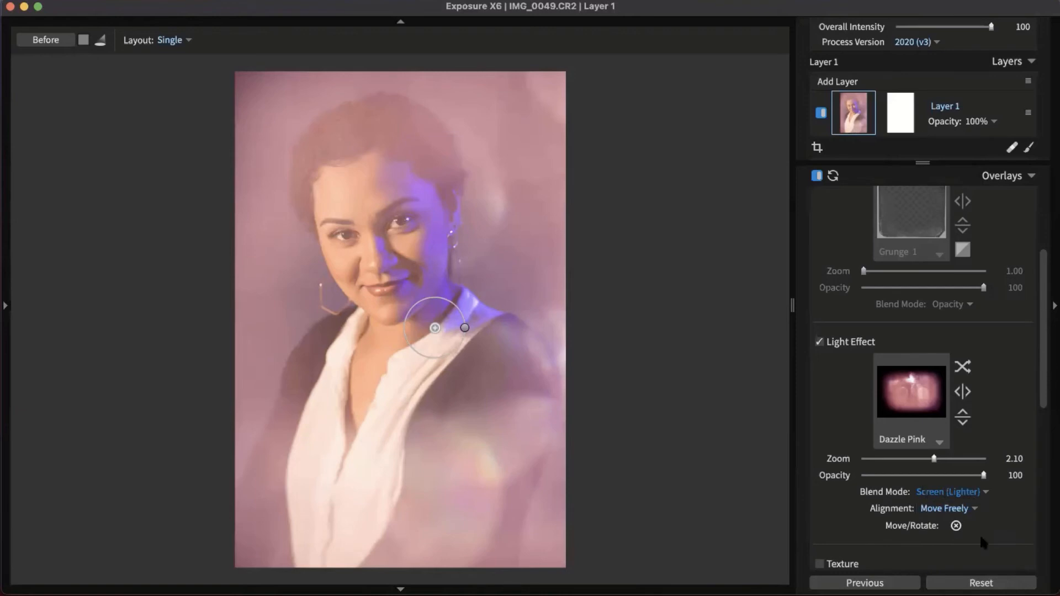
Step: Place the overlay's protect location on the woman's face with Protect at 73, and reduce the light effect's Opacity to 22
scroll(1015, 436, "down", 5)
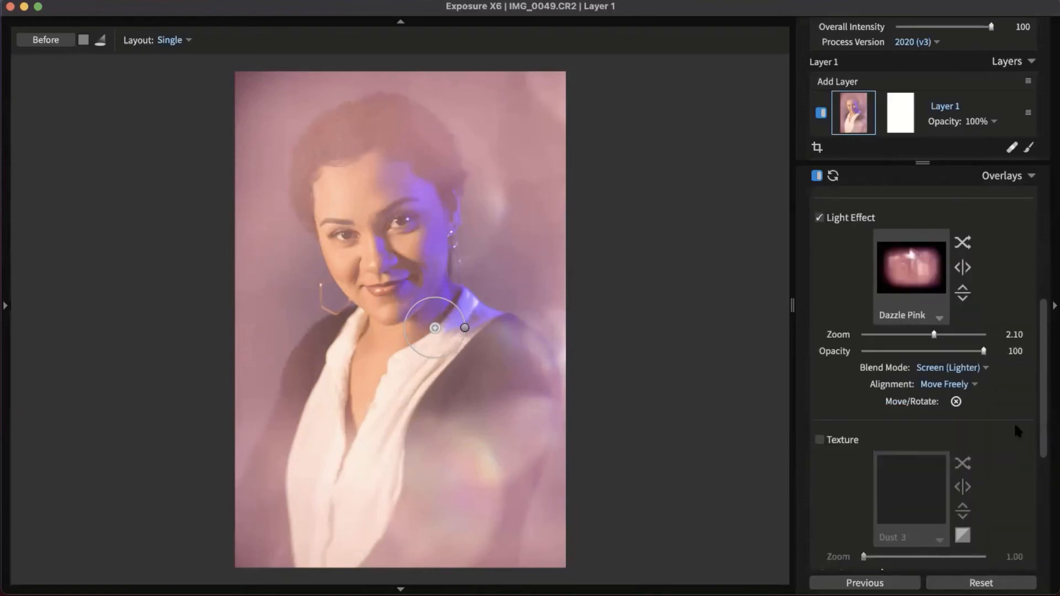
scroll(1013, 421, "down", 3)
scroll(1050, 381, "down", 4)
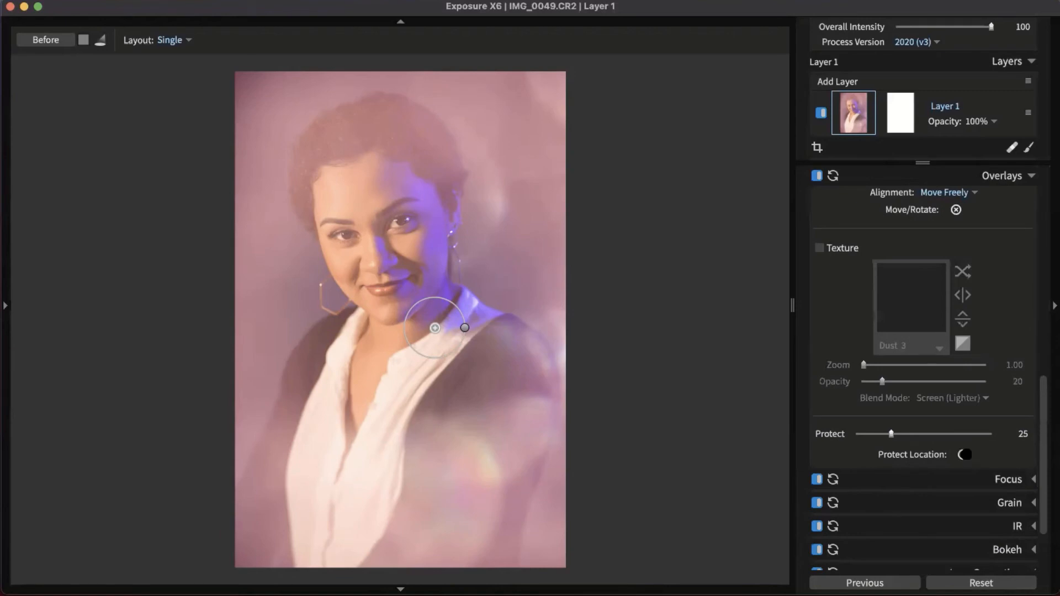
left_click(963, 453)
left_click(396, 287)
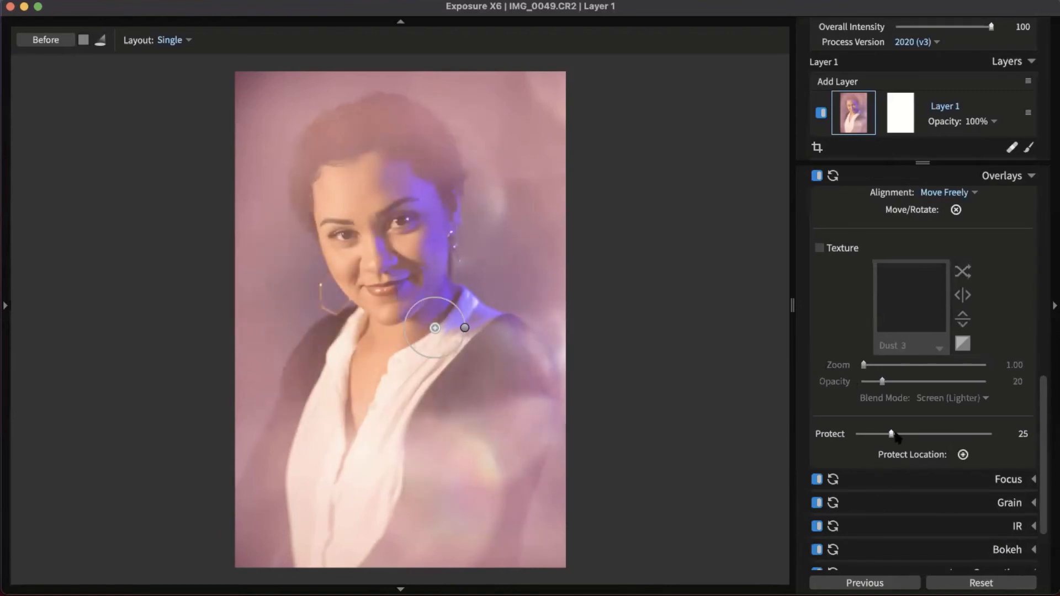
left_click_drag(892, 436, 953, 435)
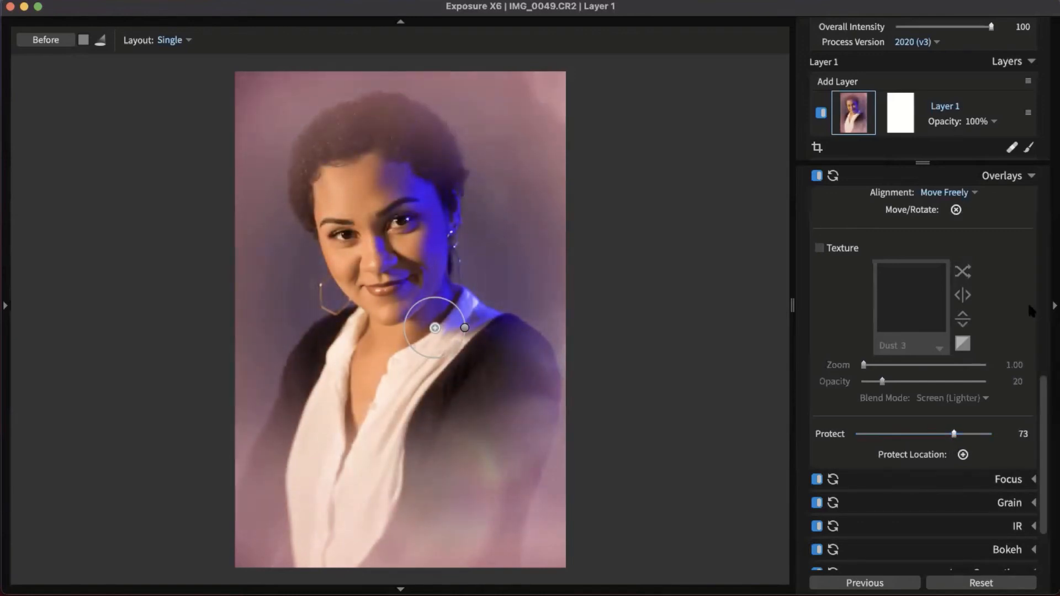
scroll(1028, 305, "up", 5)
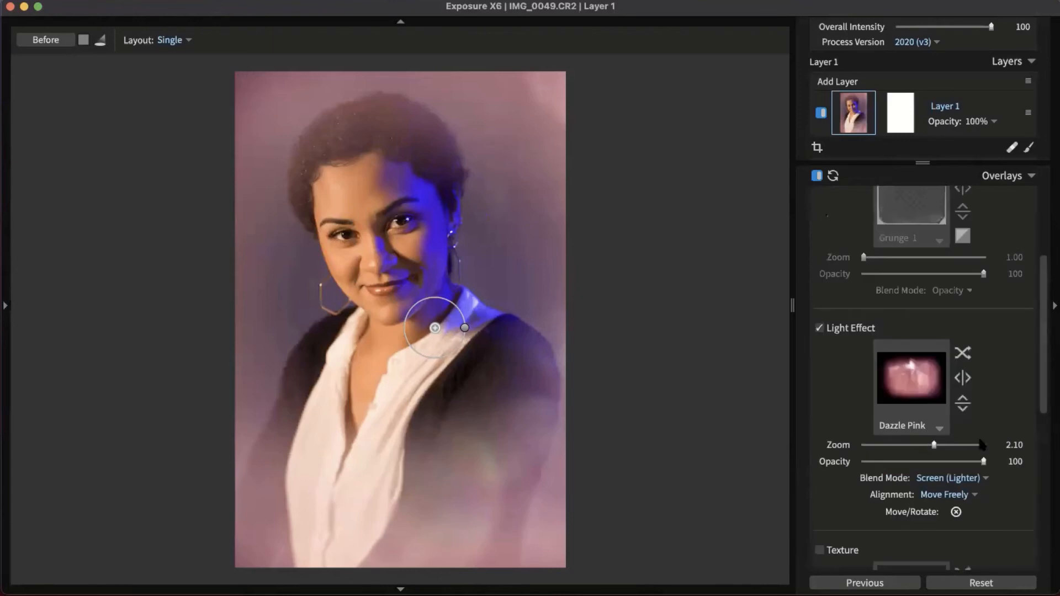
left_click_drag(983, 462, 886, 464)
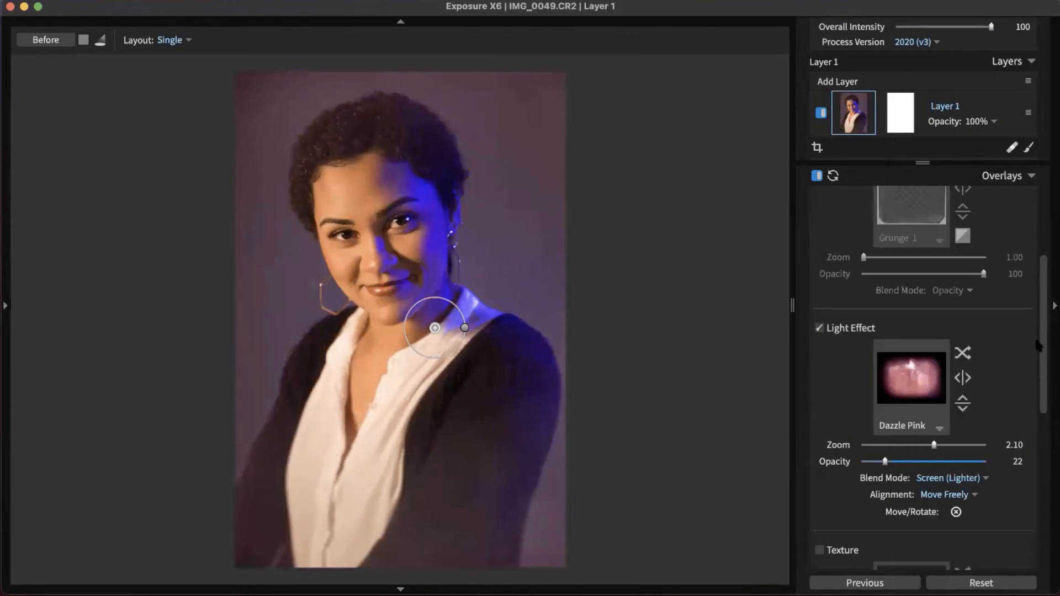
Step: Review the Light Effect and Texture overlay options, and collapse the Overlays adjustments
scroll(856, 480, "down", 5)
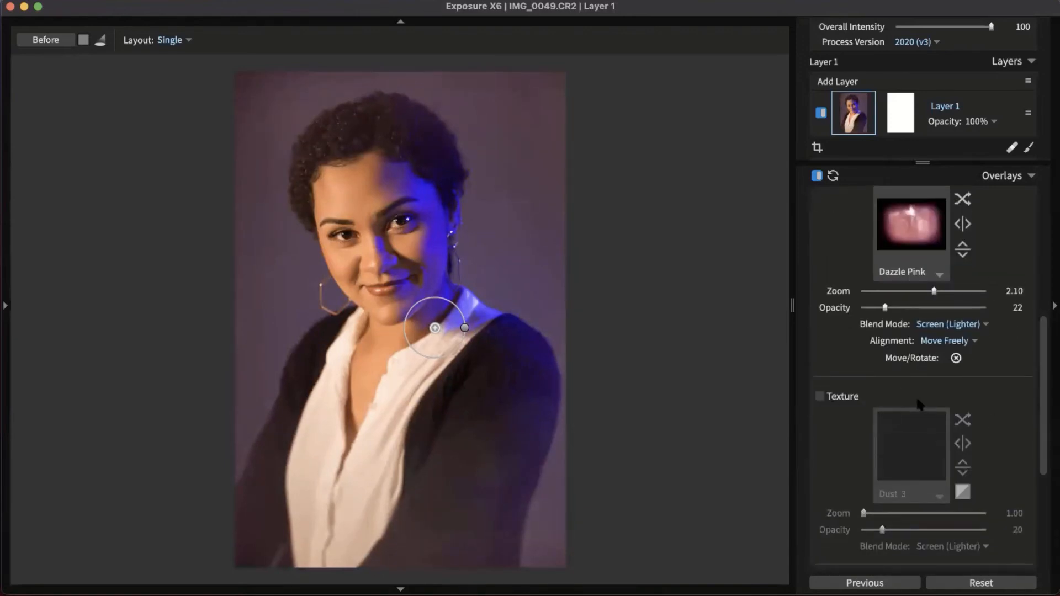
scroll(980, 404, "up", 3)
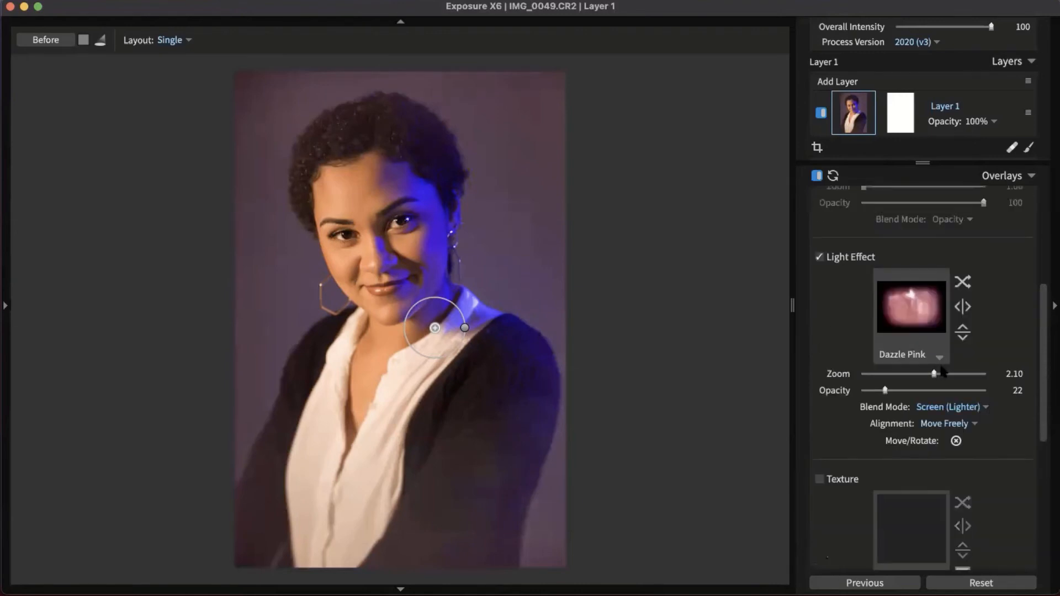
scroll(1032, 318, "up", 10)
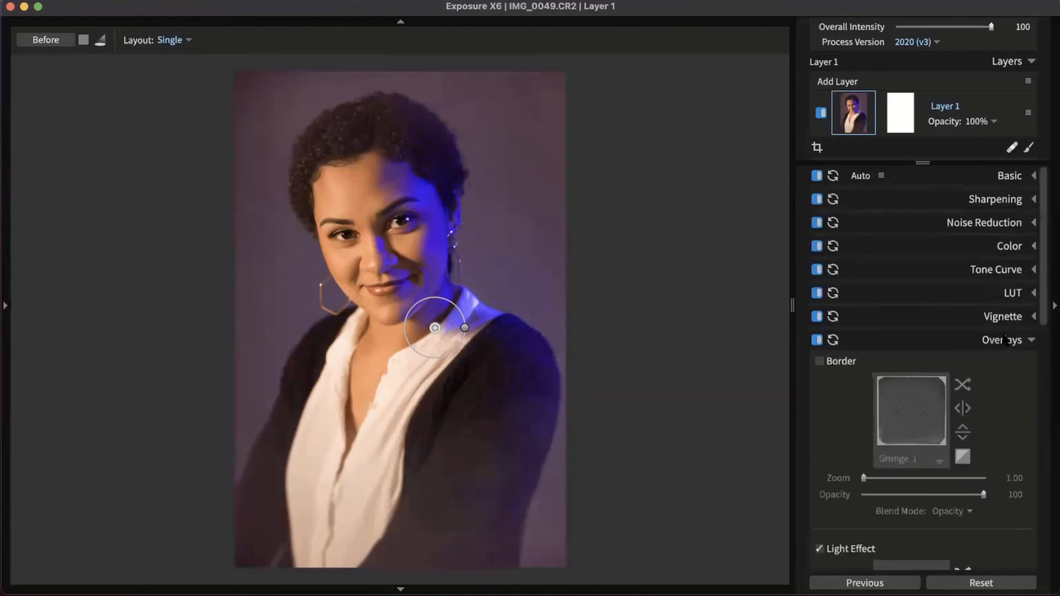
left_click(997, 340)
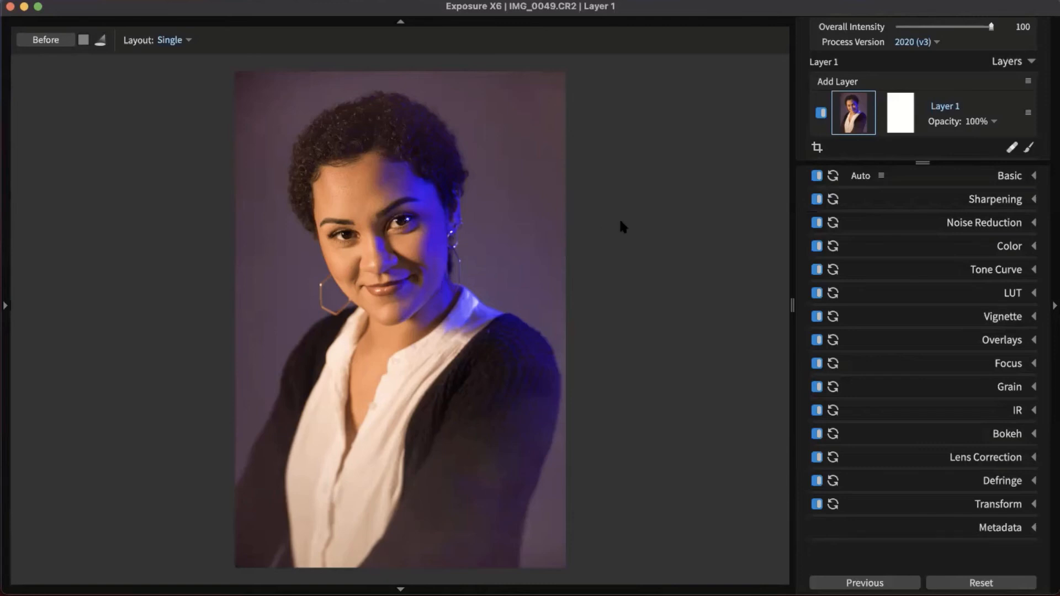
Step: Return to the thumbnail grid, open IMG_0045.CR2 and compare it with its unedited version
key("g")
left_click(362, 427)
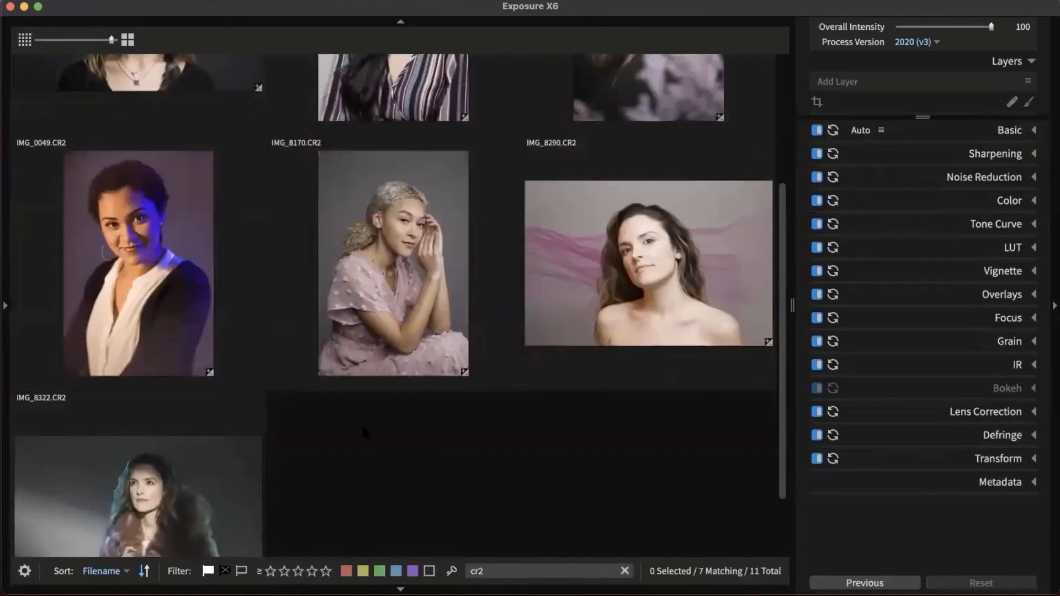
scroll(532, 356, "up", 4)
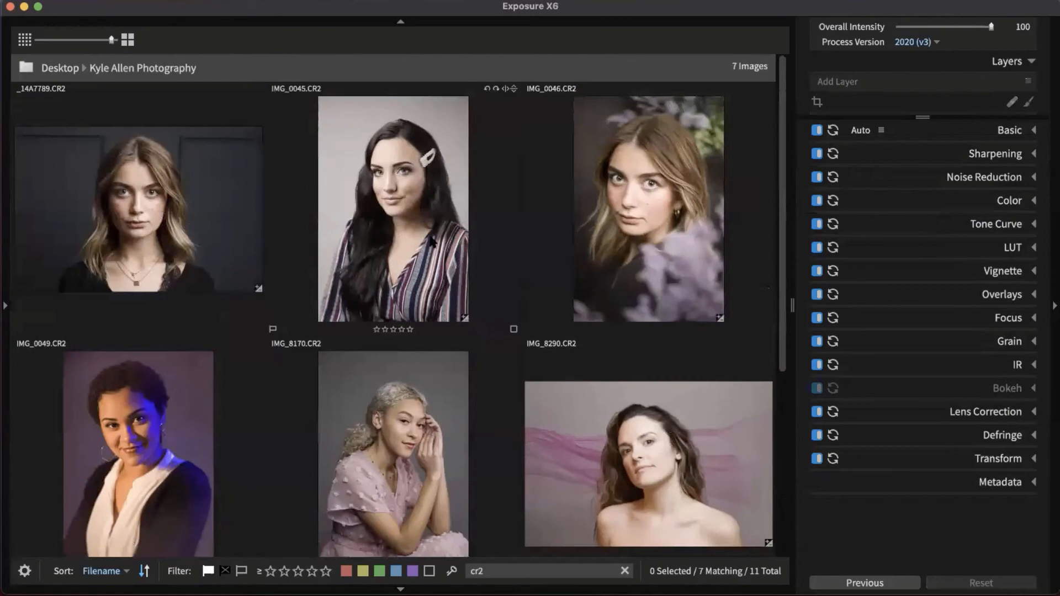
double_click(430, 241)
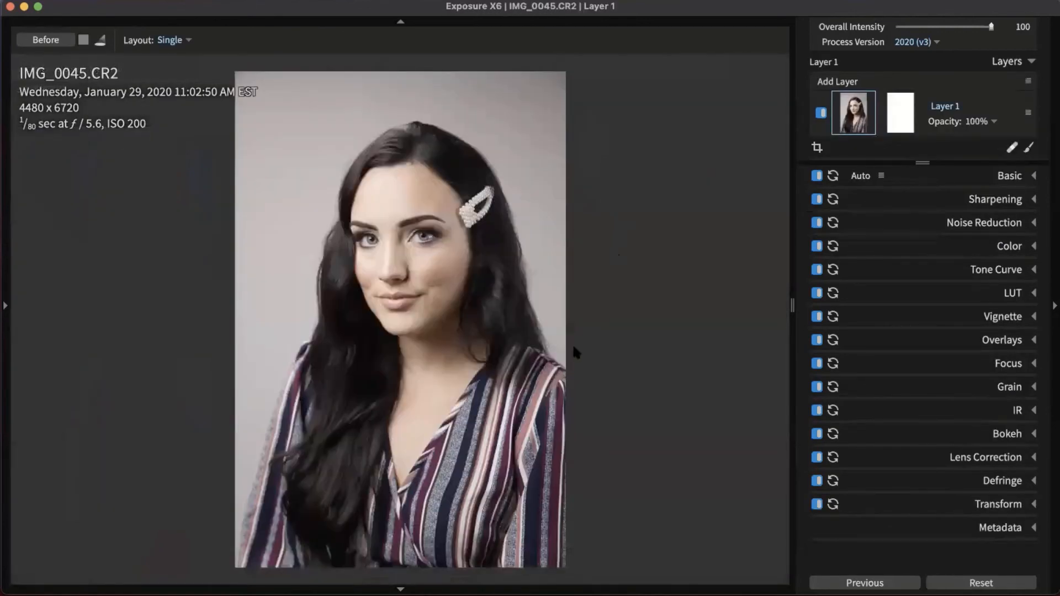
key("backslash")
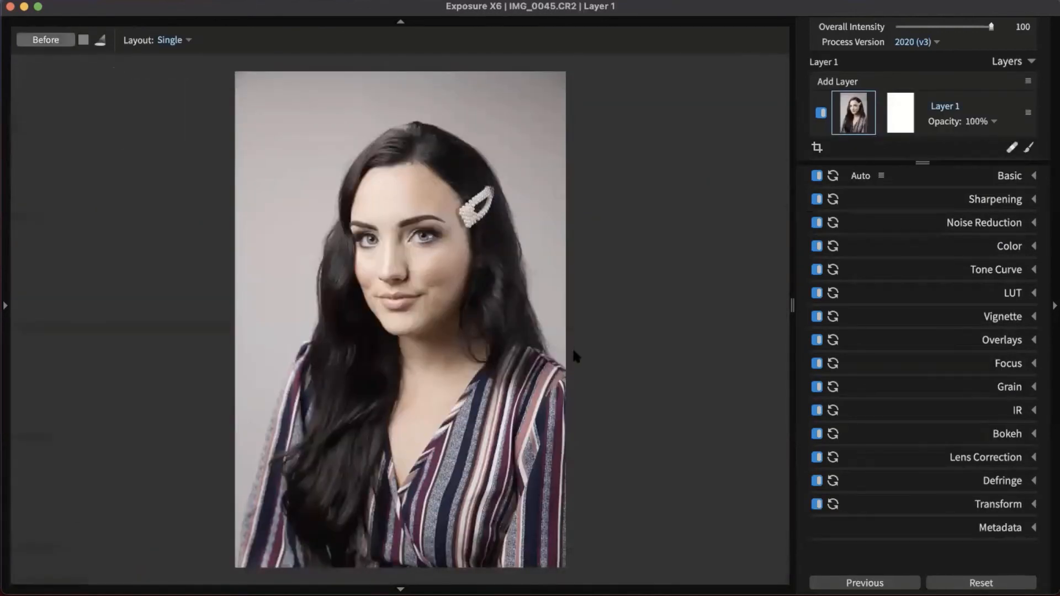
key("backslash")
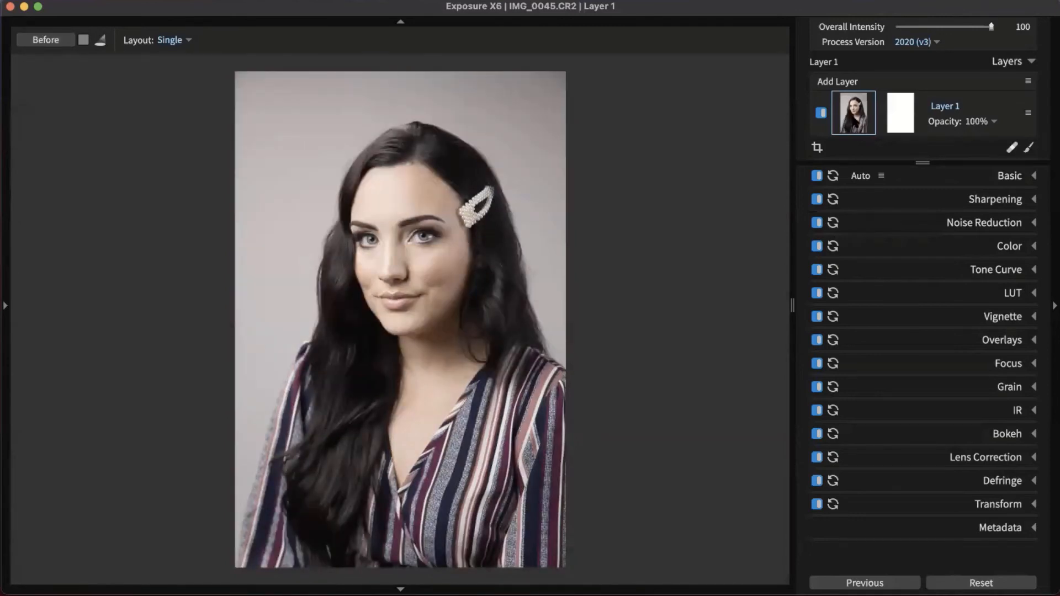
Step: Check the adjustments made on Layer 1, expand Basic and preview the white balance presets without applying one
mouse_move(853, 126)
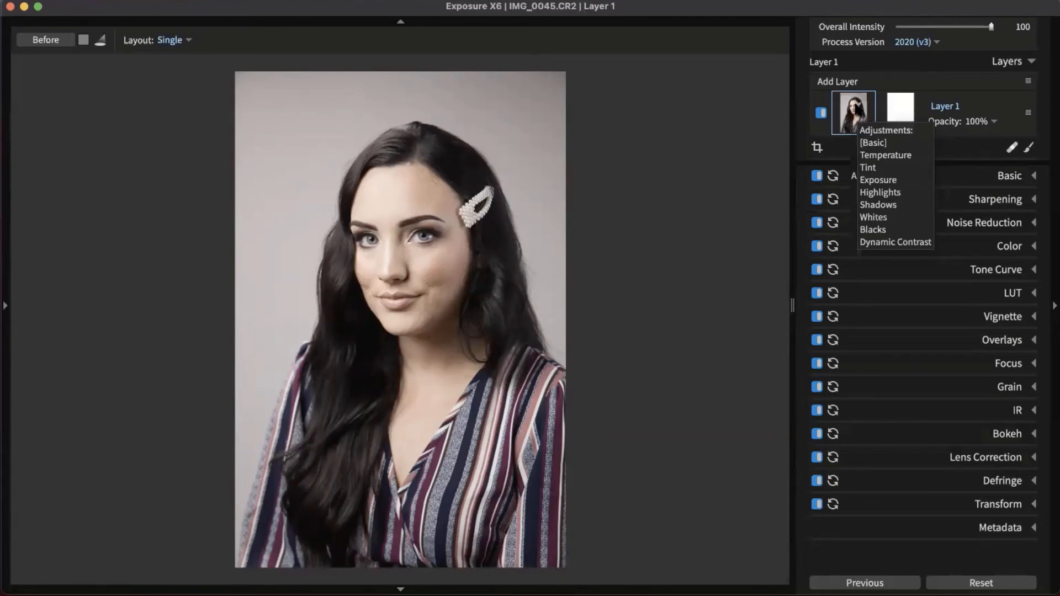
left_click(1014, 177)
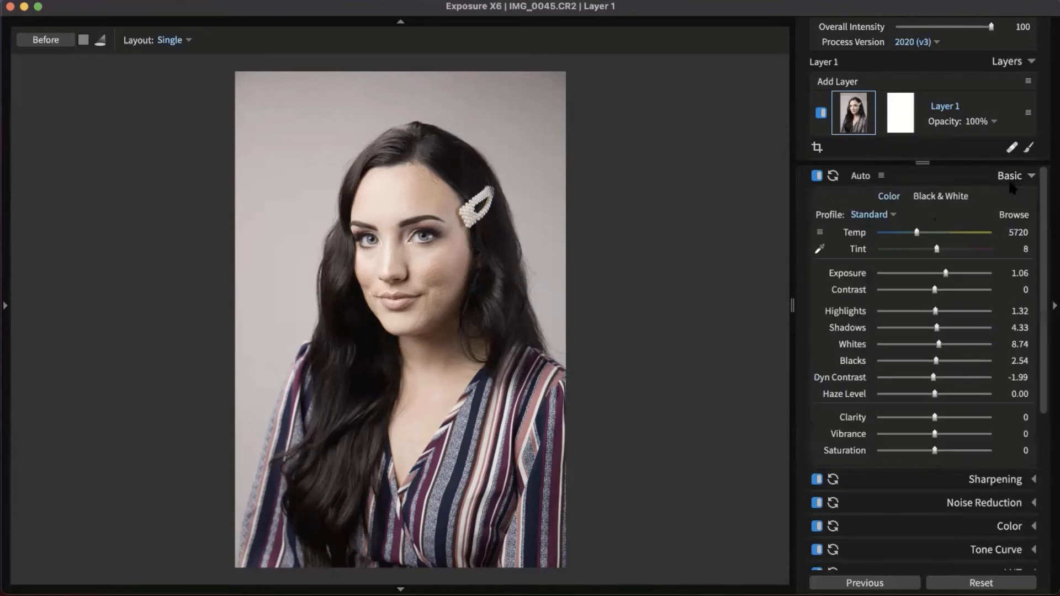
left_click(820, 232)
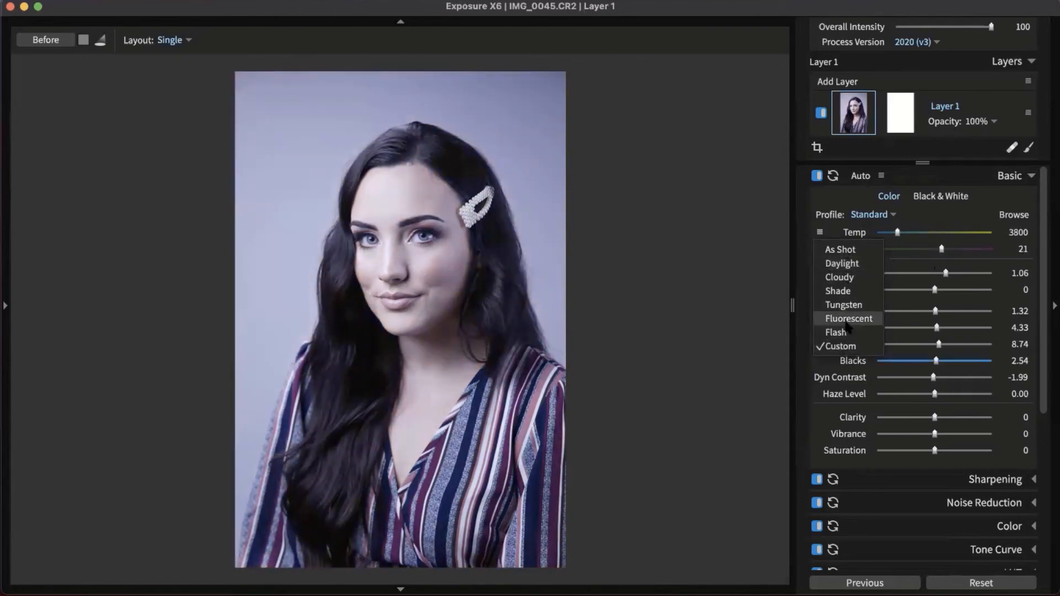
left_click(979, 191)
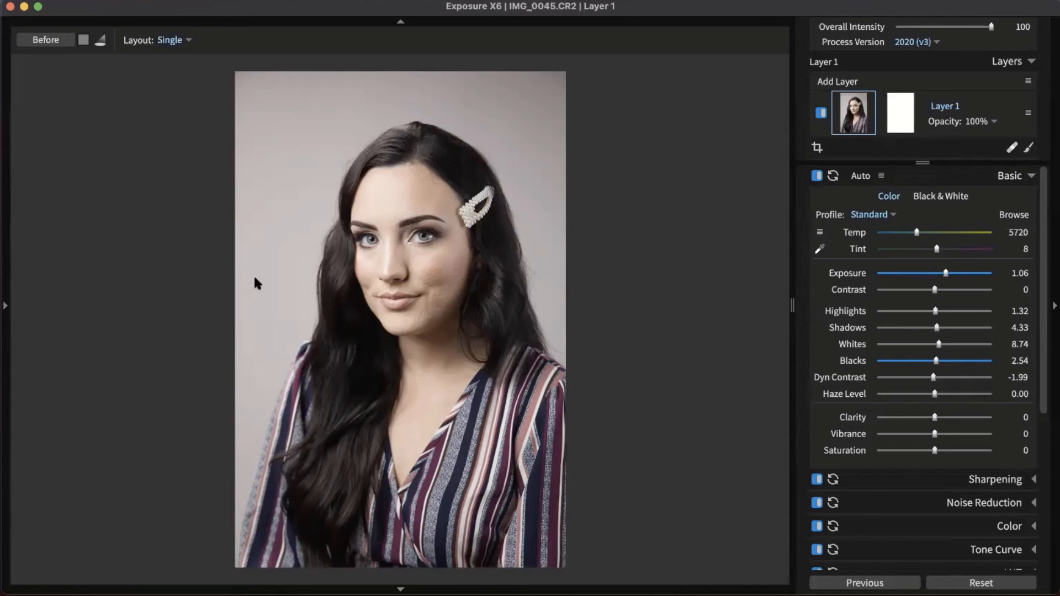
Step: Show the black-and-white presets and browse the film looks in the B&W Films category
left_click(6, 280)
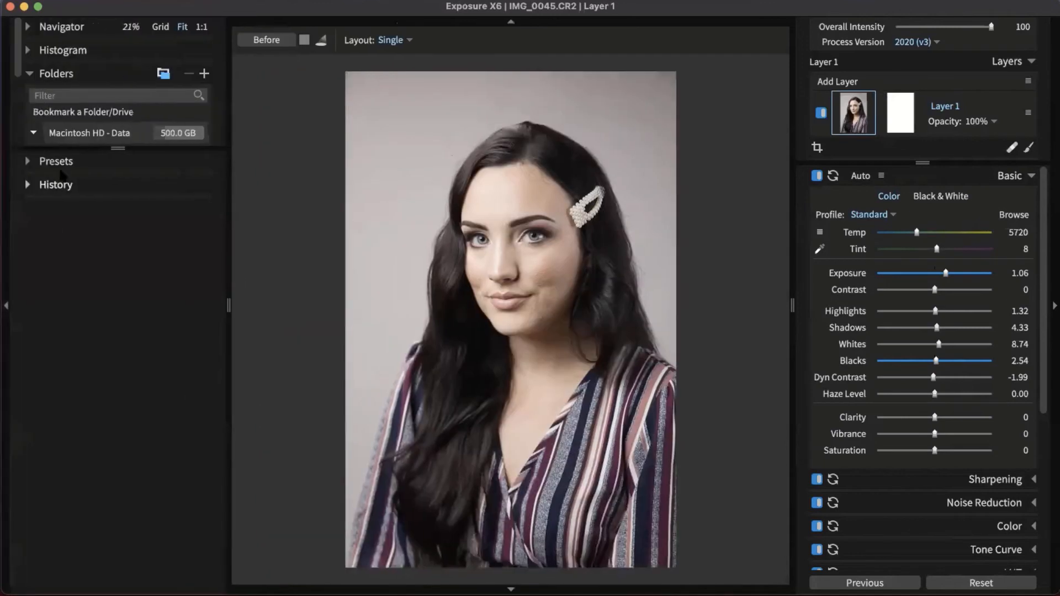
left_click(108, 182)
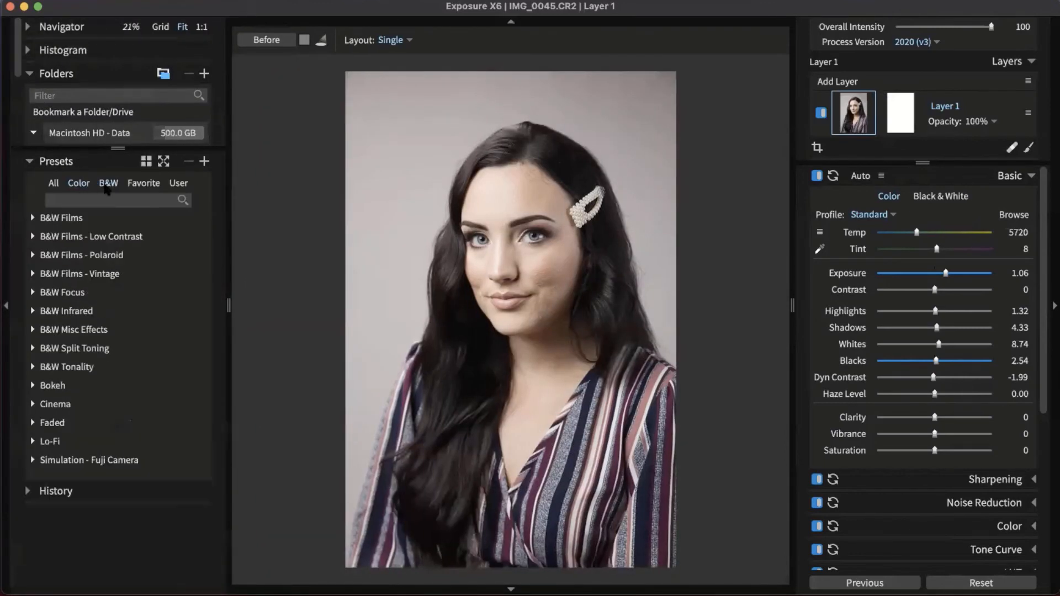
left_click(74, 219)
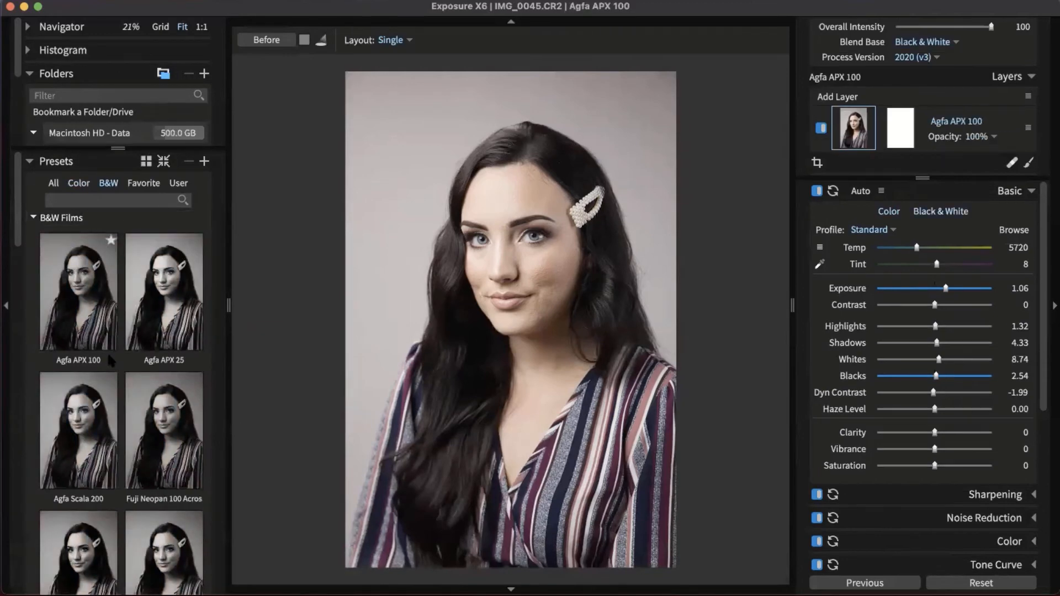
scroll(107, 349, "down", 10)
scroll(110, 361, "up", 10)
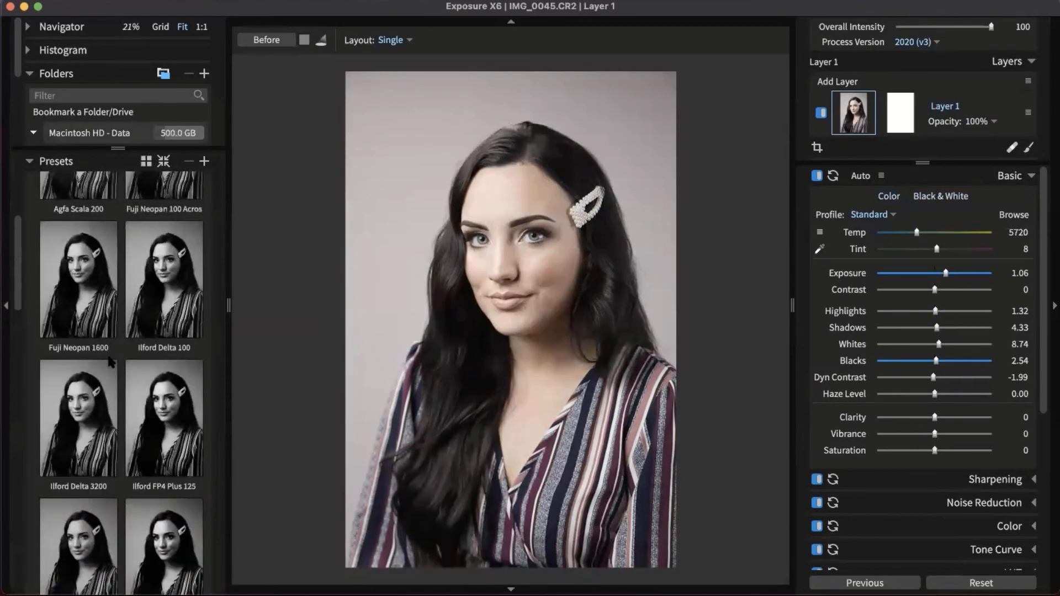
left_click(83, 298)
left_click(66, 219)
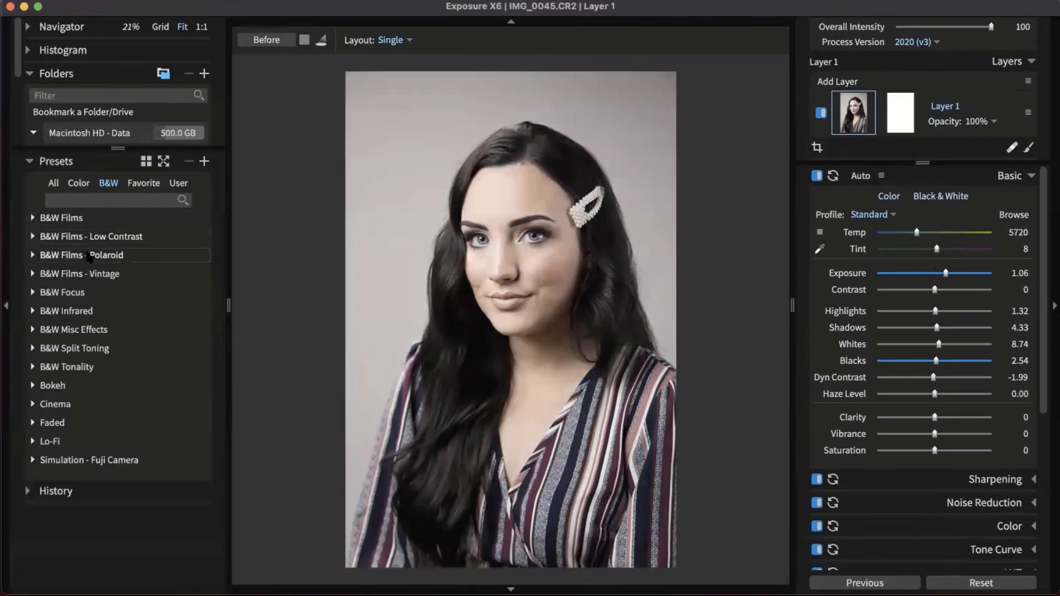
Step: Add the Kodak PLUS-X 125 preset from B&W Films - Low Contrast as a new layer
left_click(83, 236)
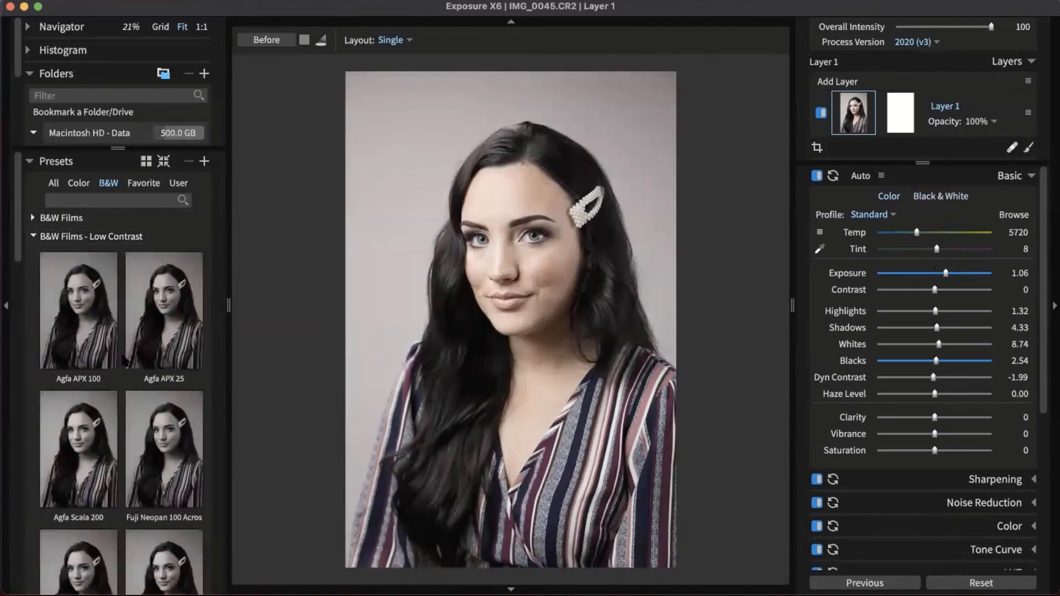
scroll(131, 342, "down", 10)
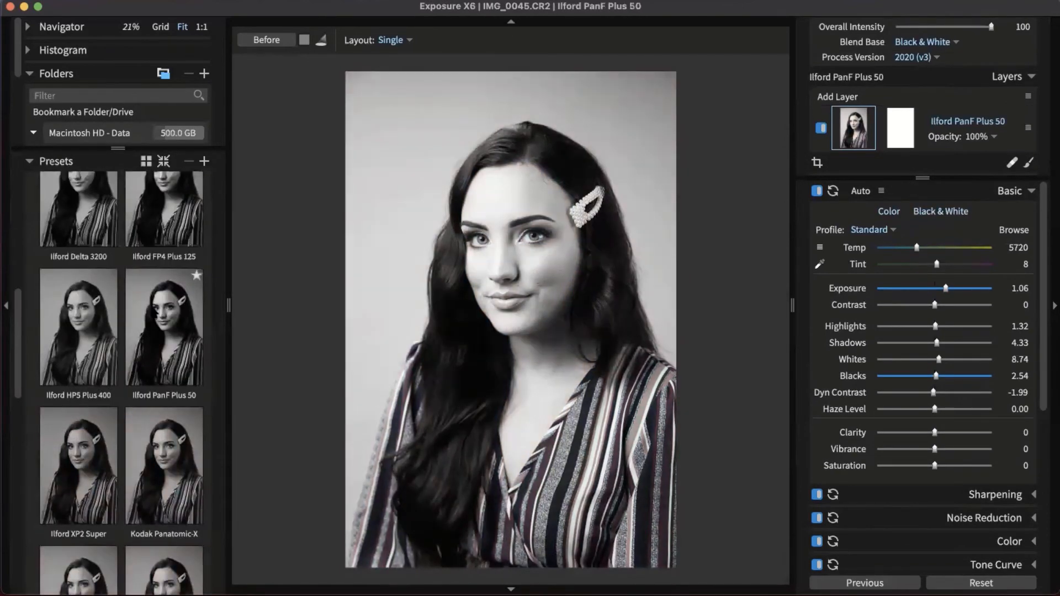
scroll(156, 315, "down", 3)
right_click(58, 420)
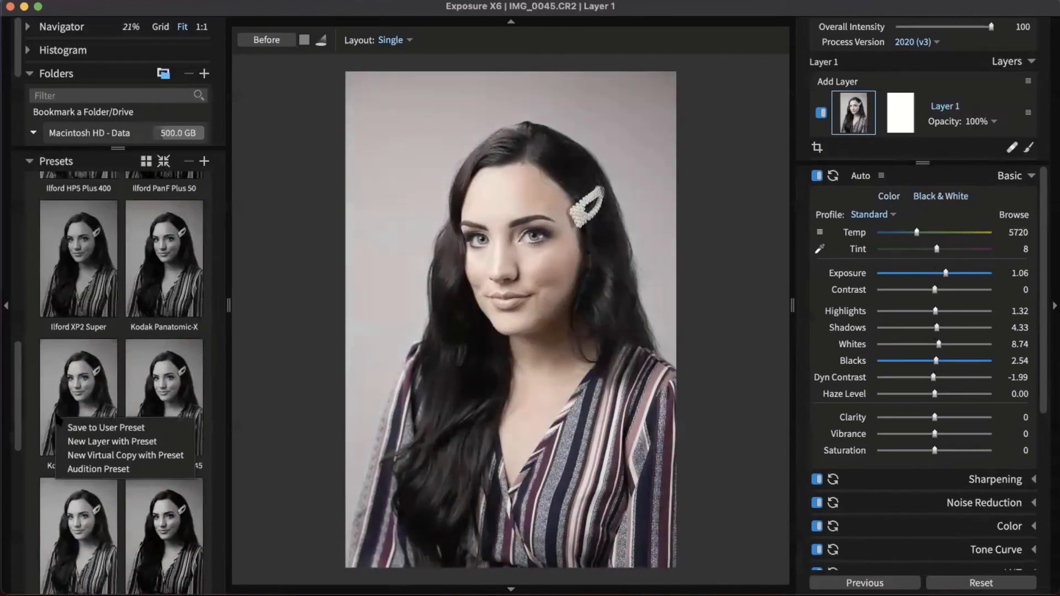
left_click(106, 442)
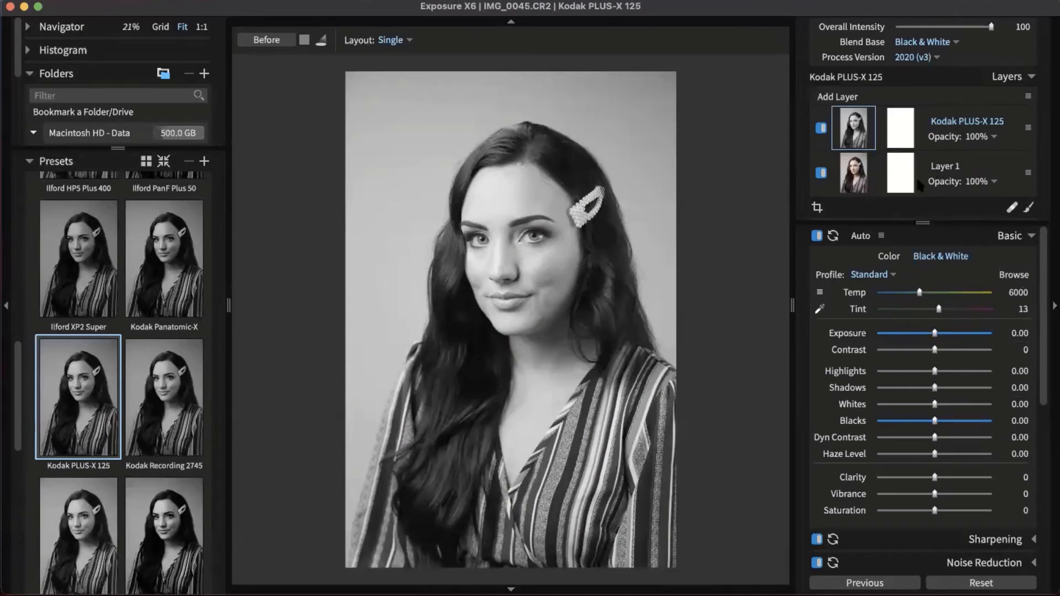
Step: Switch the Kodak PLUS-X 125 layer to Color and back to Black & White, and delete that layer
mouse_move(857, 179)
left_click(887, 257)
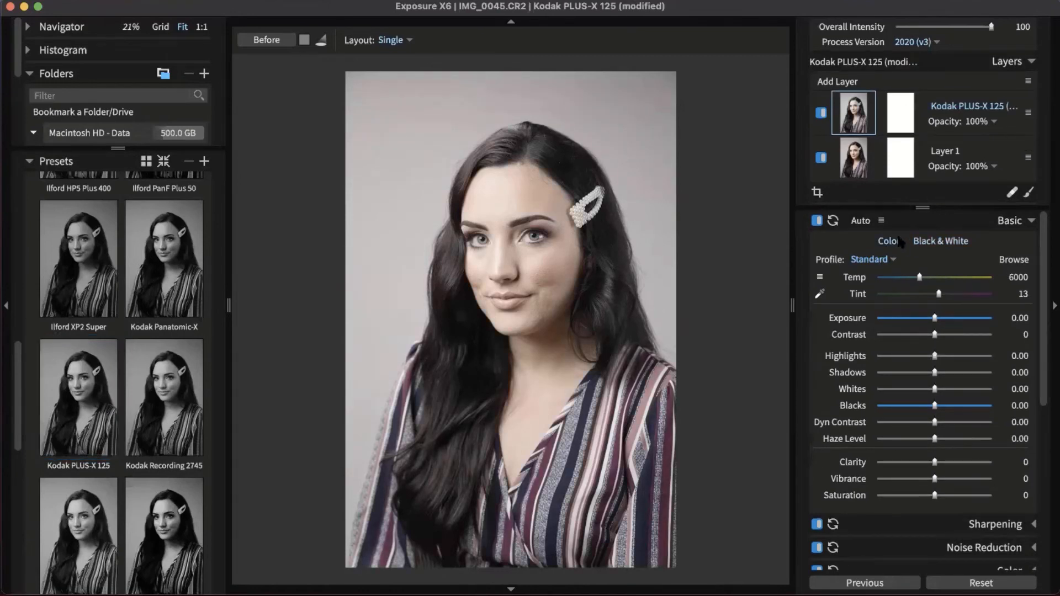
left_click(940, 241)
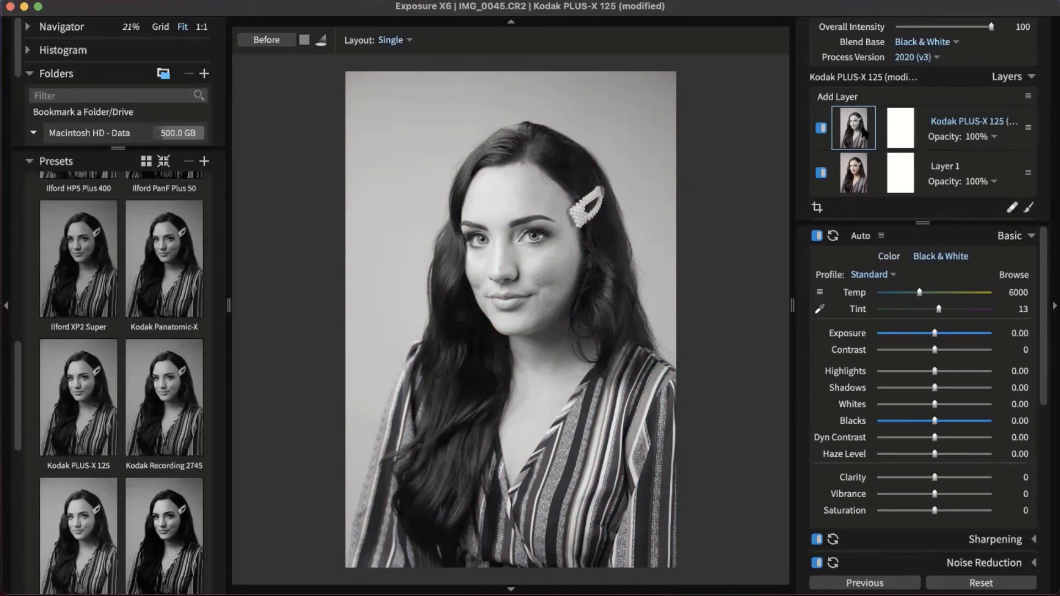
right_click(926, 116)
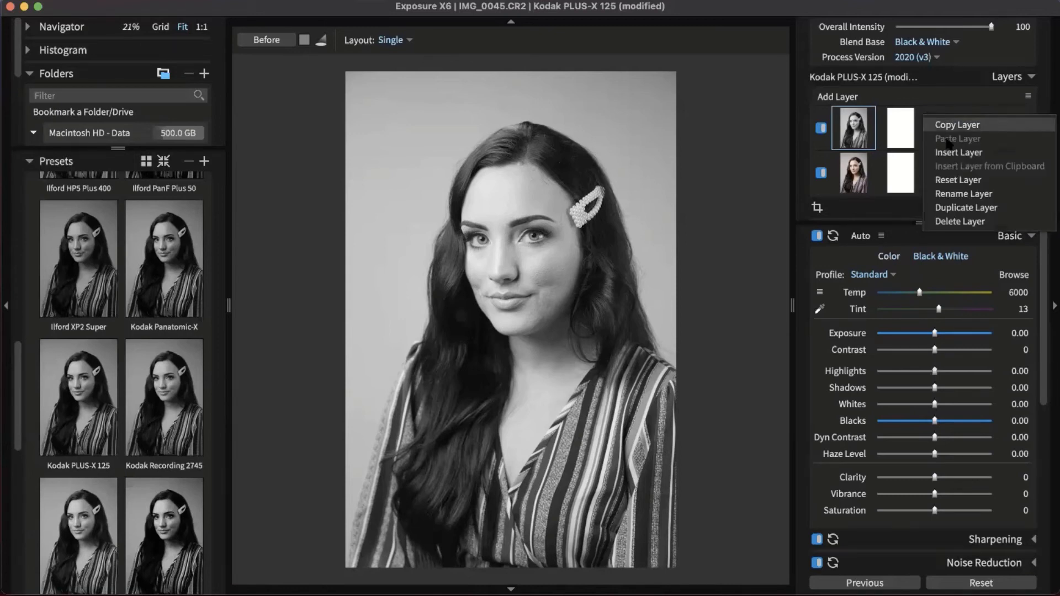
left_click(963, 221)
Step: Add an empty layer above Layer 1 and rename Layer 1 as Basic Edits
left_click(848, 86)
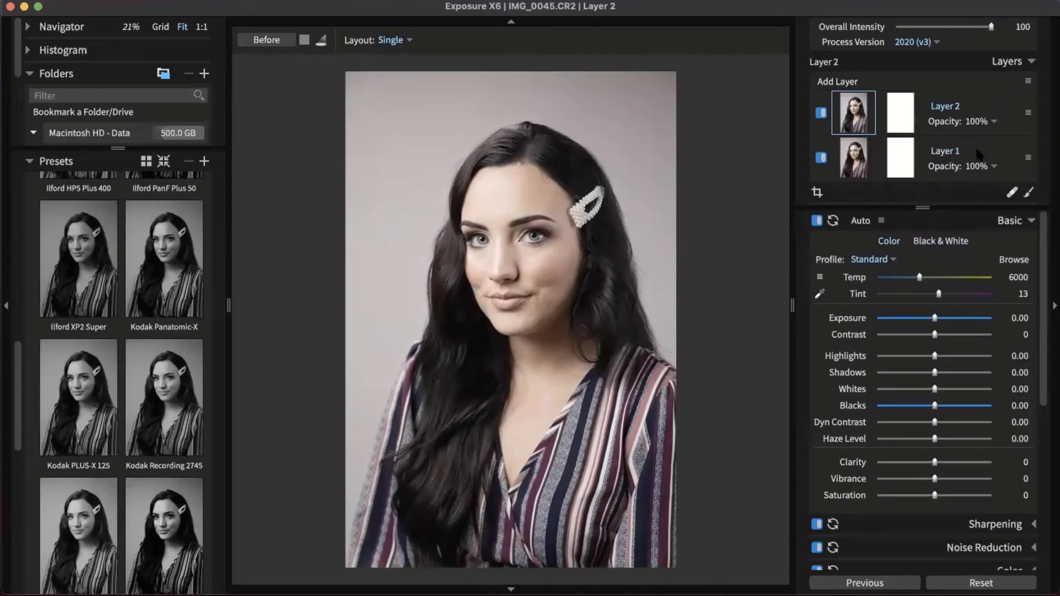
right_click(946, 156)
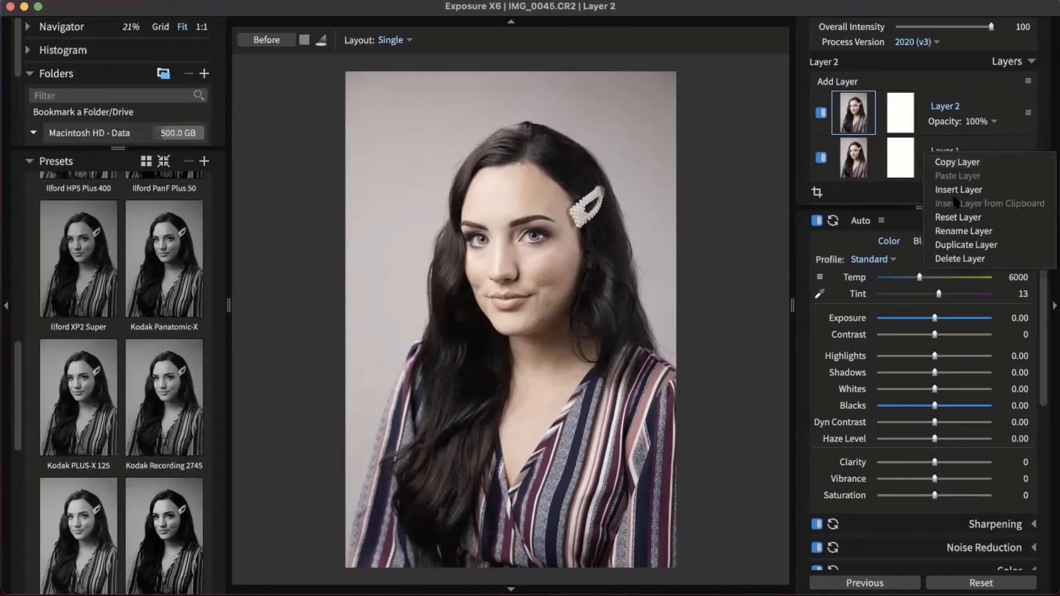
left_click(957, 231)
type("B")
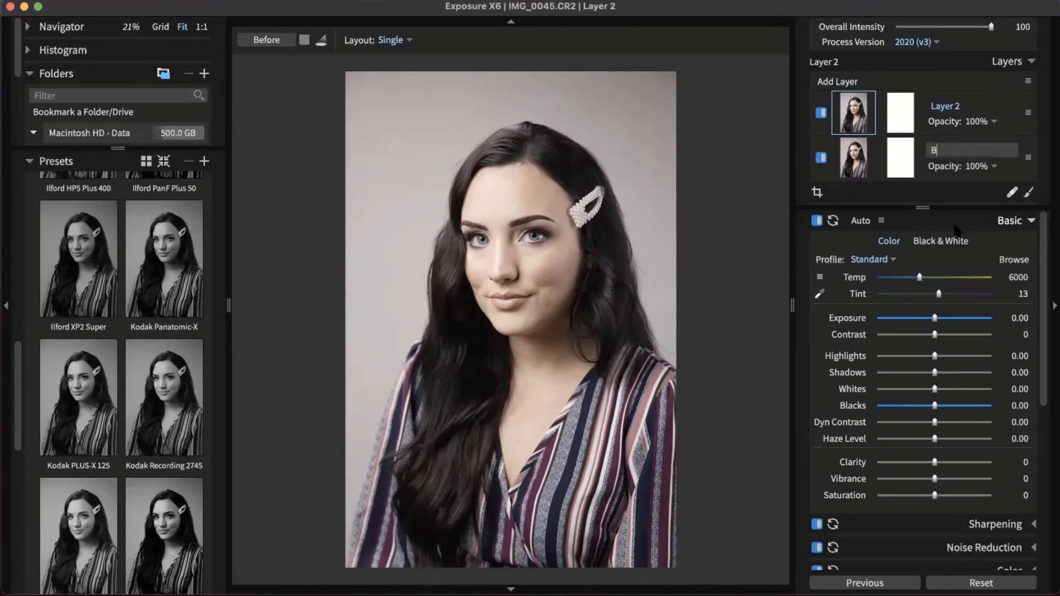
type("asic Edits")
key("Return")
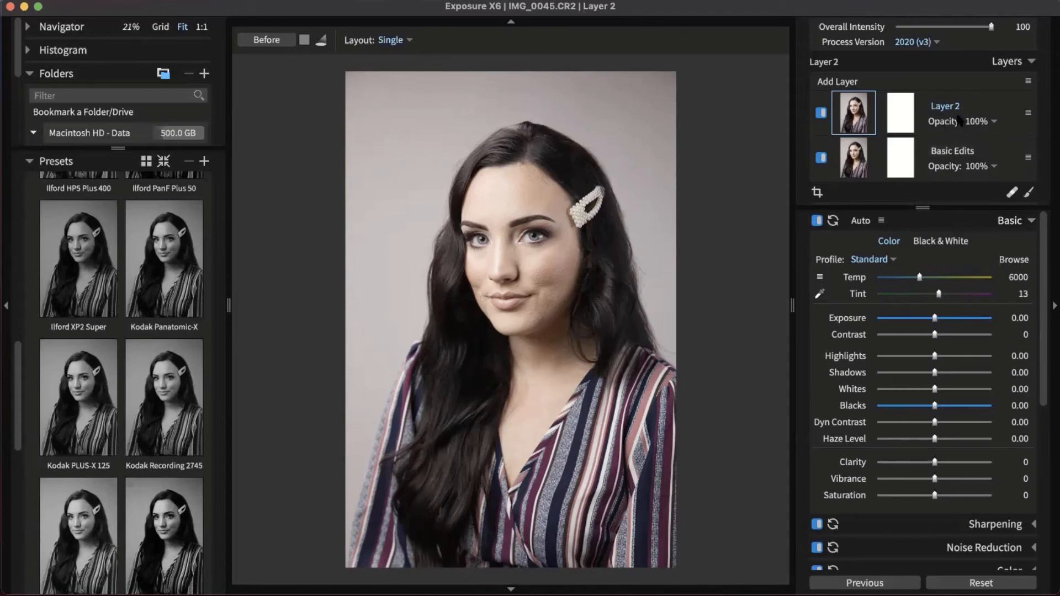
Step: Try Layer 2 in Black & White at 50% opacity, dismiss the Blend Base notice and switch the layer back to Color
left_click(938, 243)
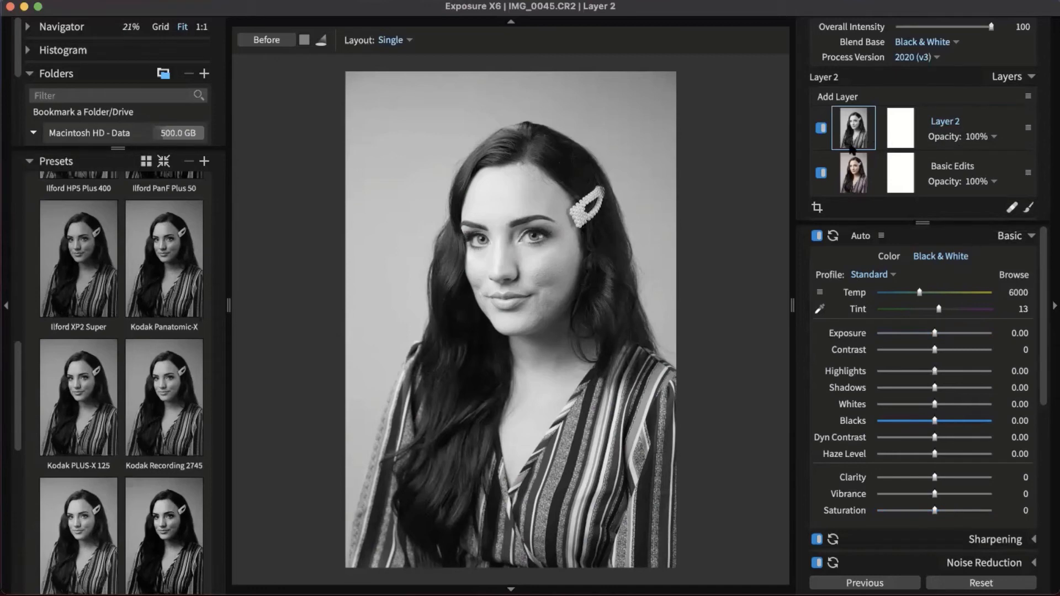
left_click(986, 140)
left_click_drag(981, 166, 928, 164)
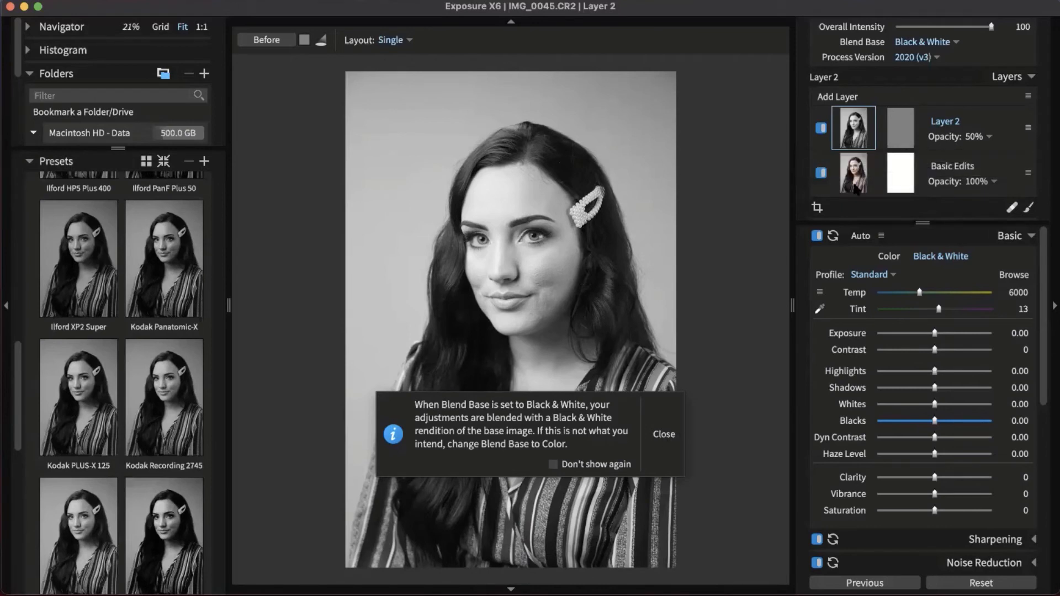
left_click(659, 436)
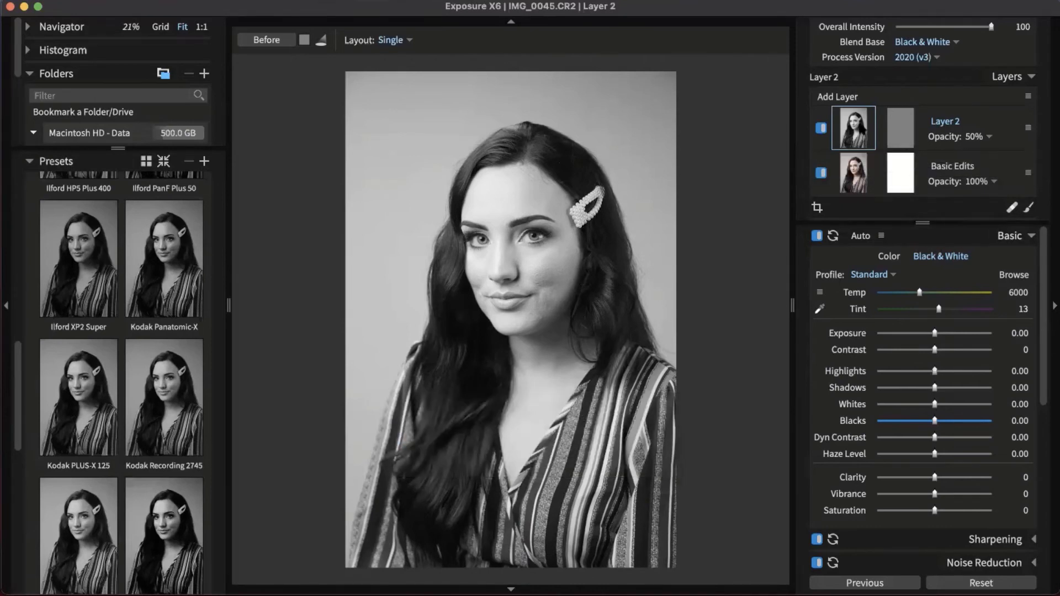
left_click(889, 256)
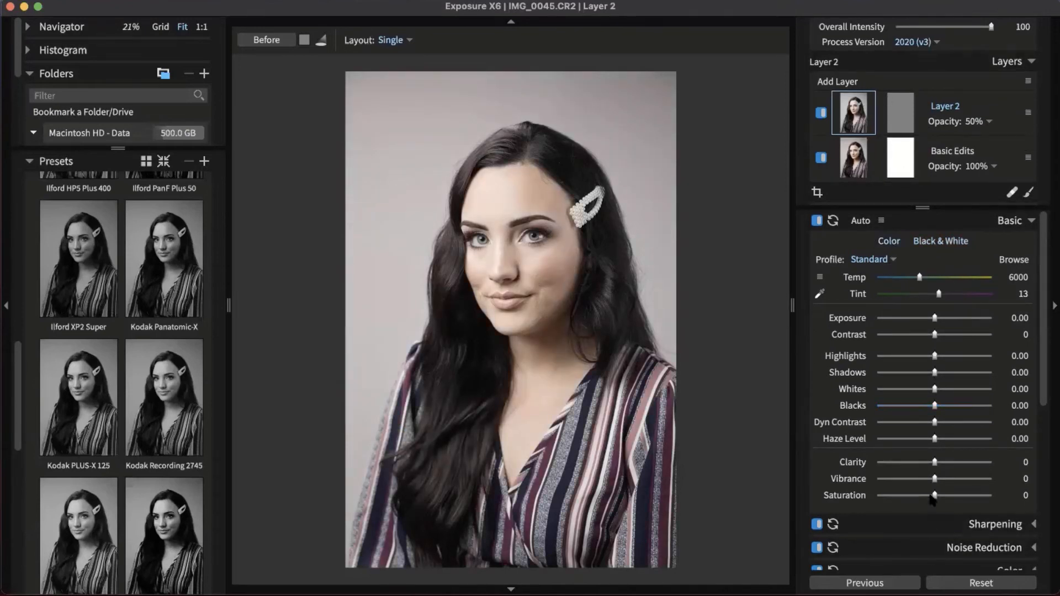
Step: Set Layer 2's Saturation to -100 and reduce the layer's Opacity to 35%
left_click_drag(934, 495, 831, 494)
left_click(986, 122)
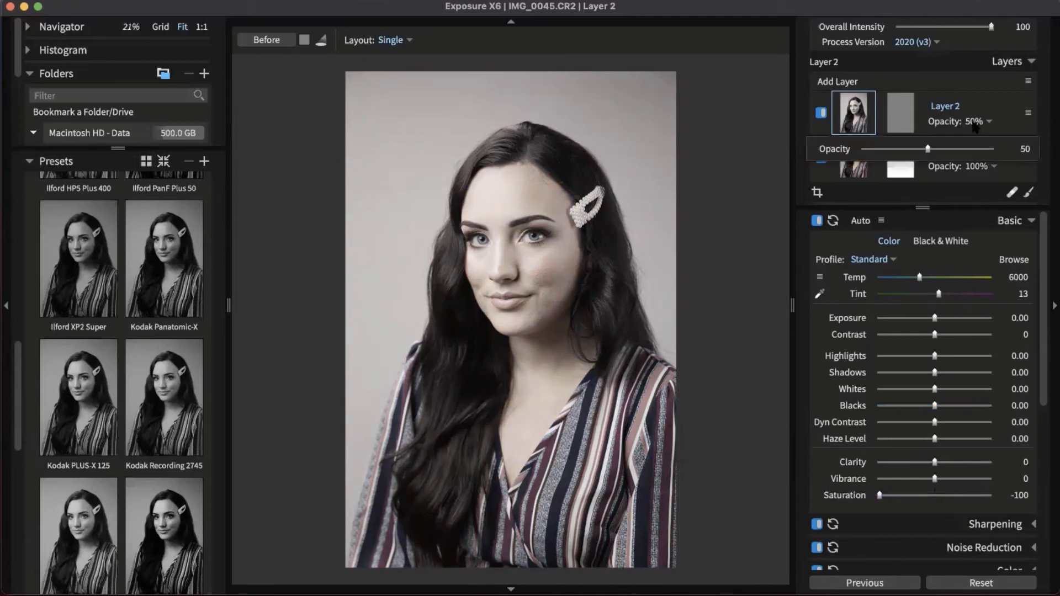
left_click_drag(941, 149, 908, 149)
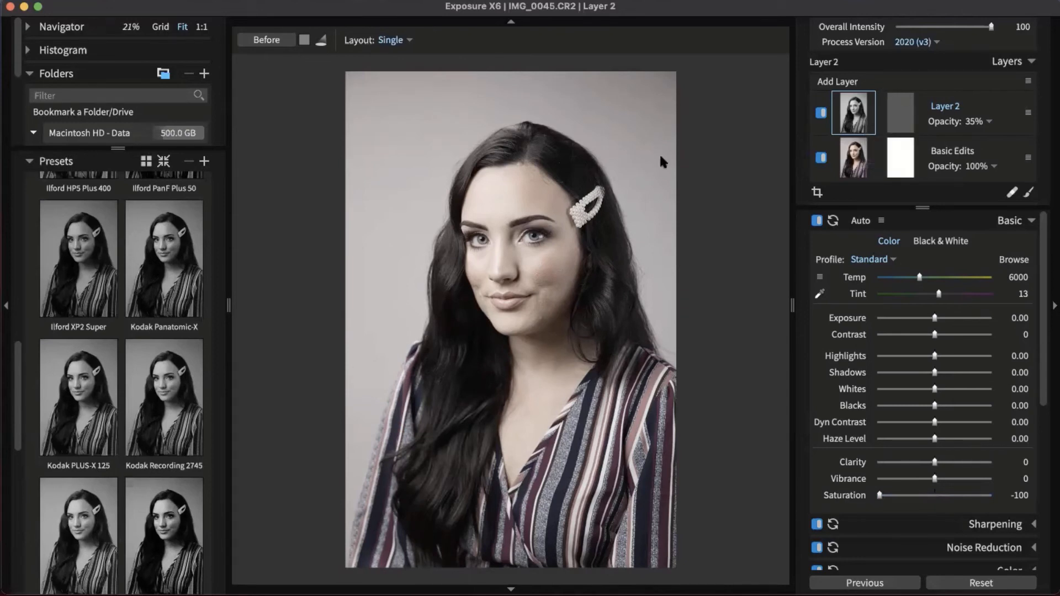
Step: Reduce Layer 2's Opacity to 19% and apply the Ilford XP2 Super preset to the layer
left_click(987, 121)
mouse_move(907, 149)
left_mouse_down()
mouse_move(993, 150)
mouse_move(887, 149)
left_mouse_up()
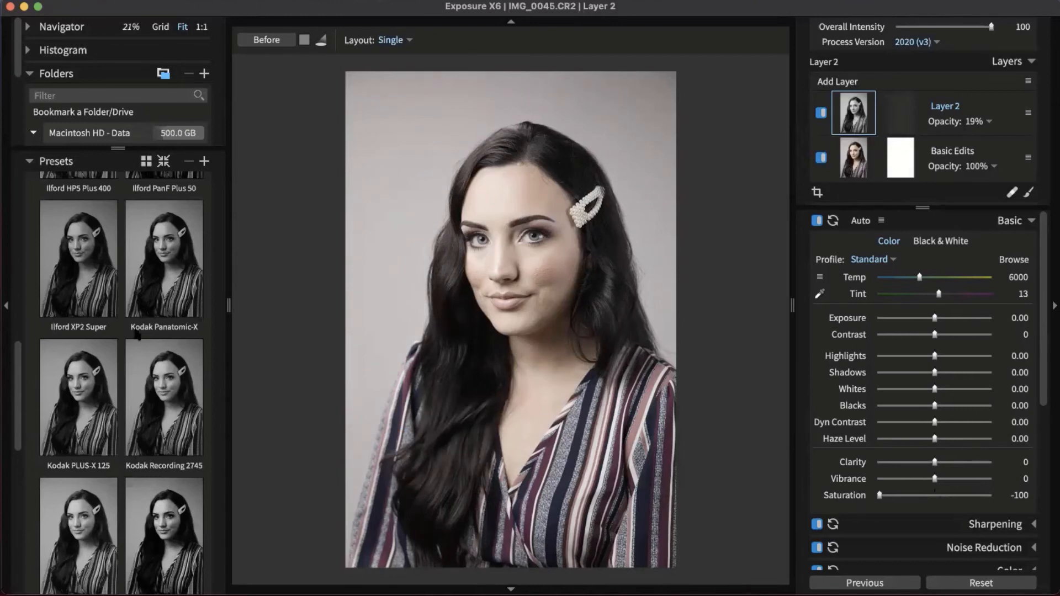
left_click(79, 283)
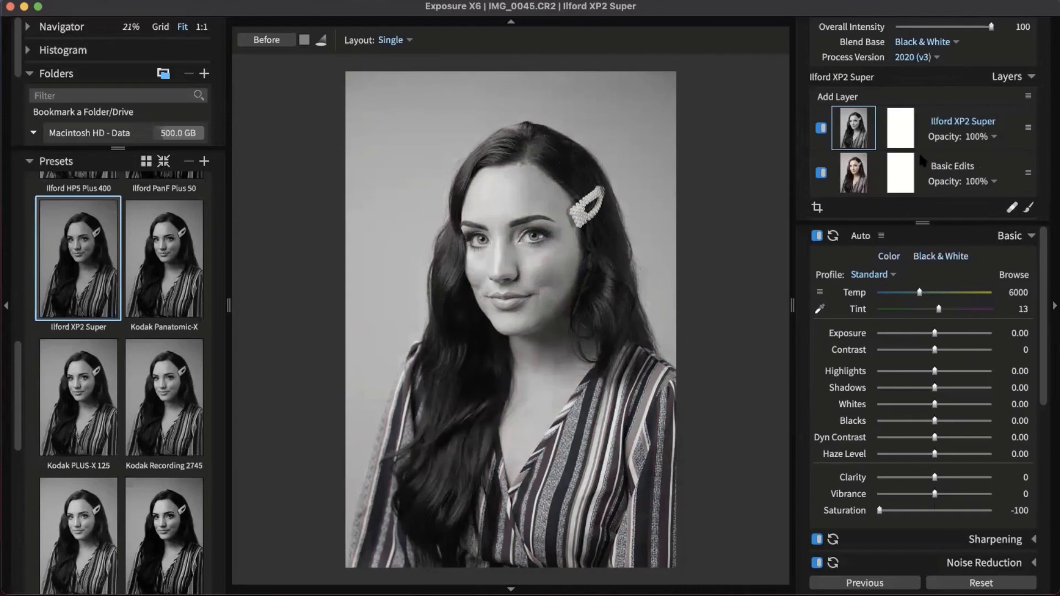
Step: Try the Ilford XP2 Super layer's Opacity at 0% and 63%
left_click(993, 137)
mouse_move(993, 166)
left_mouse_down()
mouse_move(926, 165)
mouse_move(998, 163)
left_mouse_up()
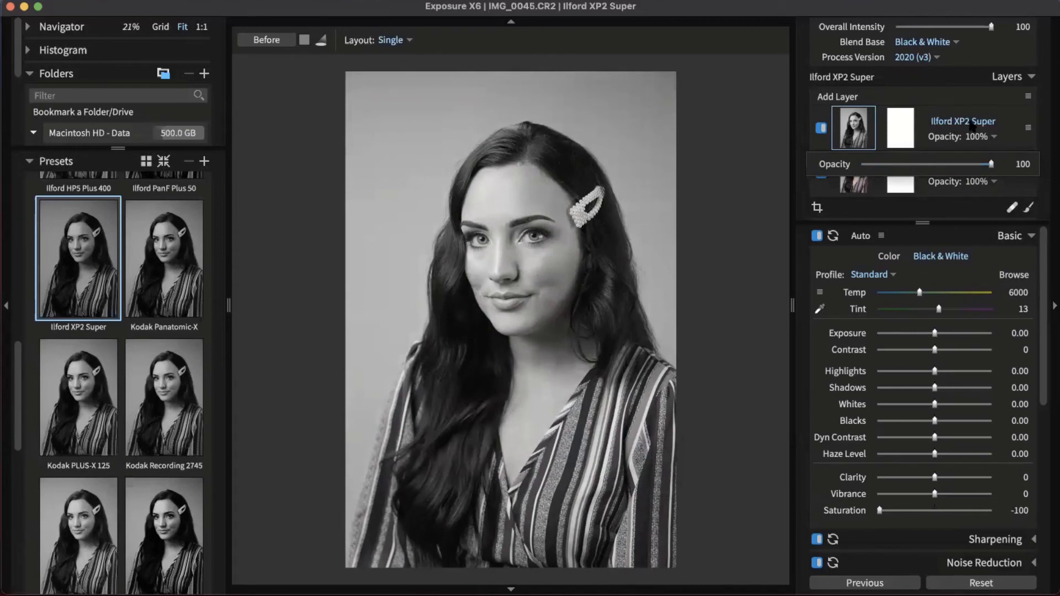
left_click_drag(990, 164, 852, 168)
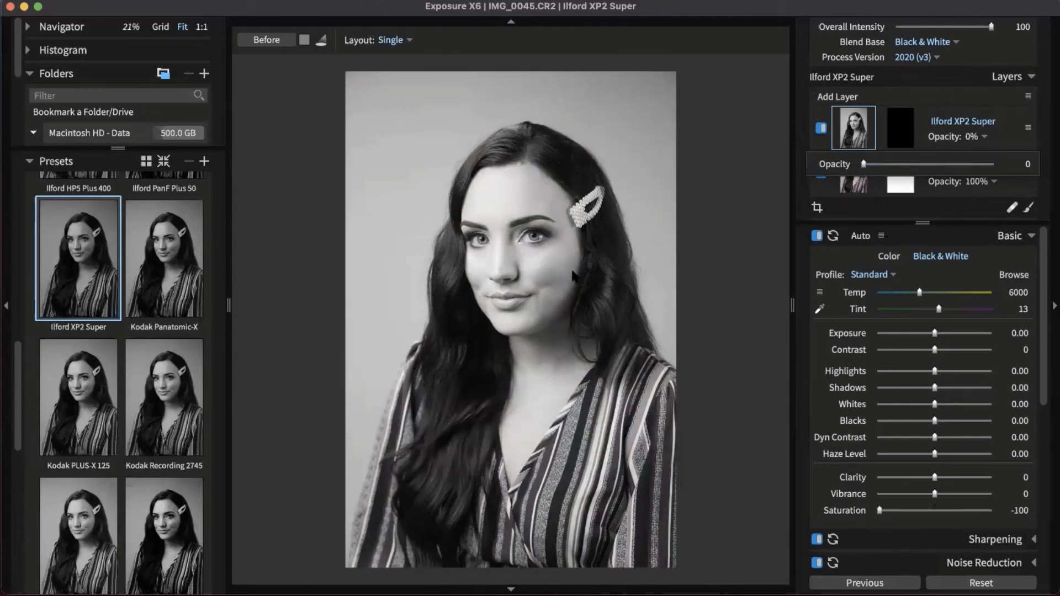
mouse_move(937, 166)
left_mouse_down()
mouse_move(996, 161)
mouse_move(943, 165)
left_mouse_up()
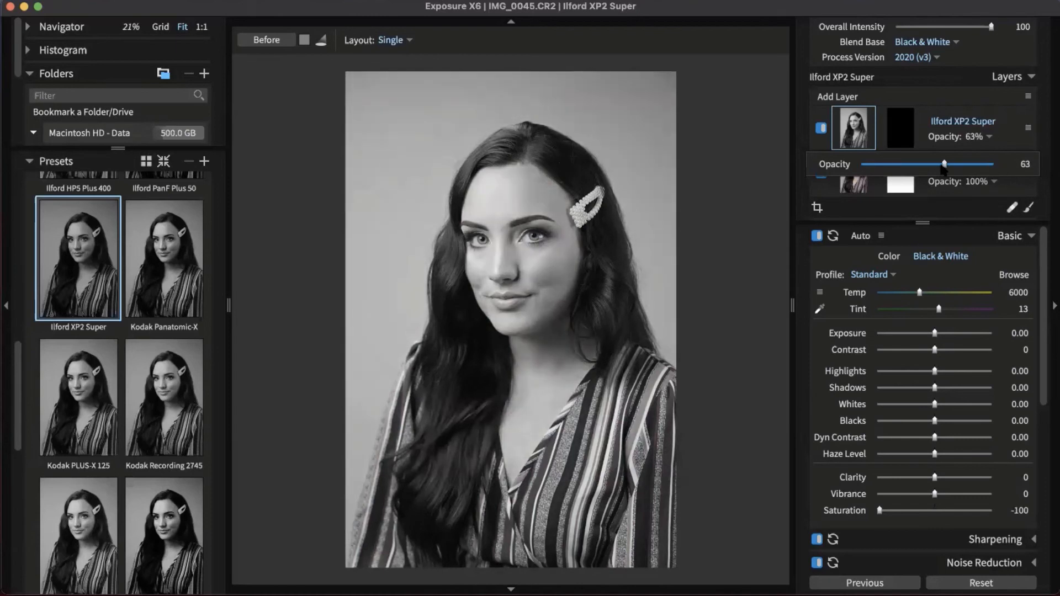
Step: Delete the Ilford XP2 Super layer and add a new empty layer above Basic Edits
right_click(953, 120)
left_click(963, 222)
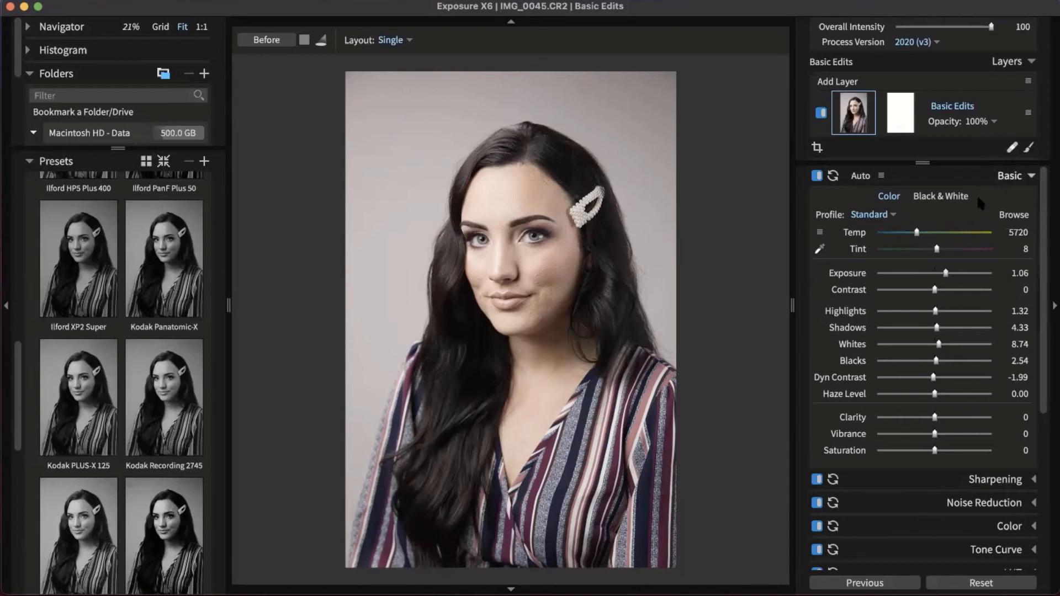
left_click(1004, 178)
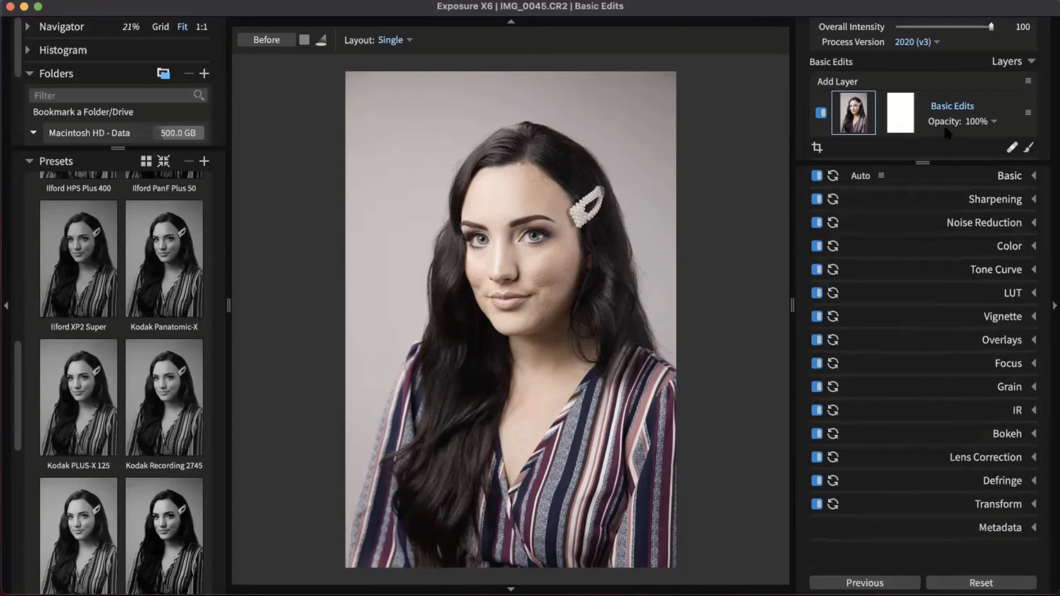
left_click(841, 83)
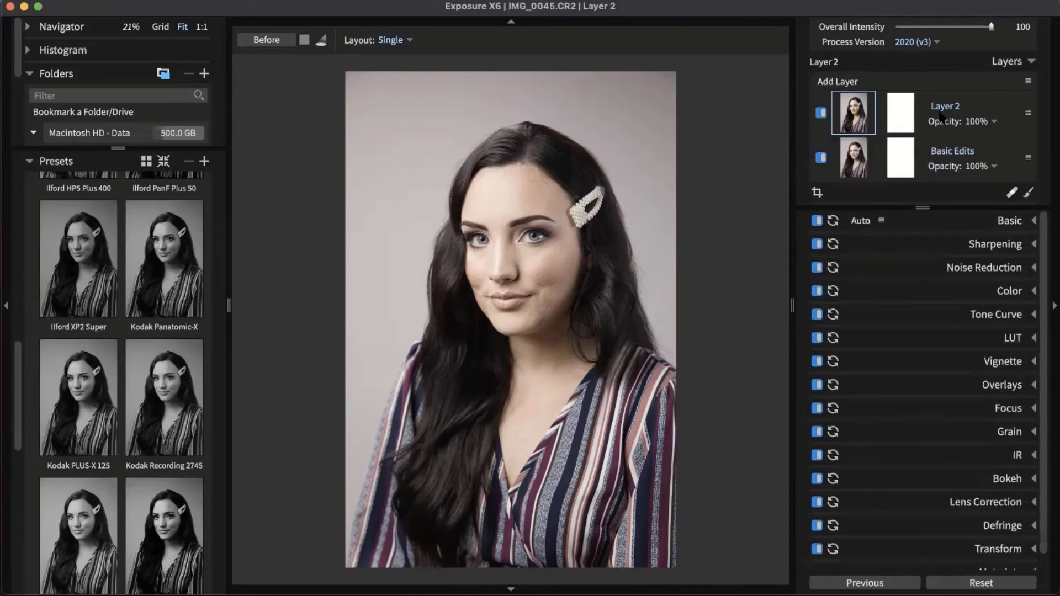
Step: Open Layer 2's mask for brushing, choose the Soften Skin brush preset and check the mask overlay
left_click(904, 124)
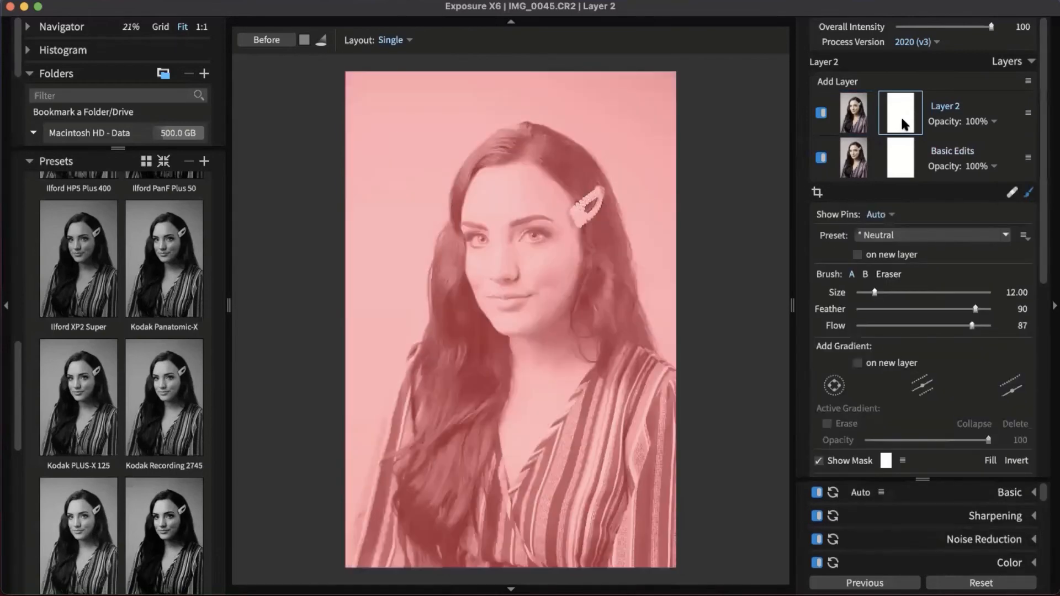
key("m")
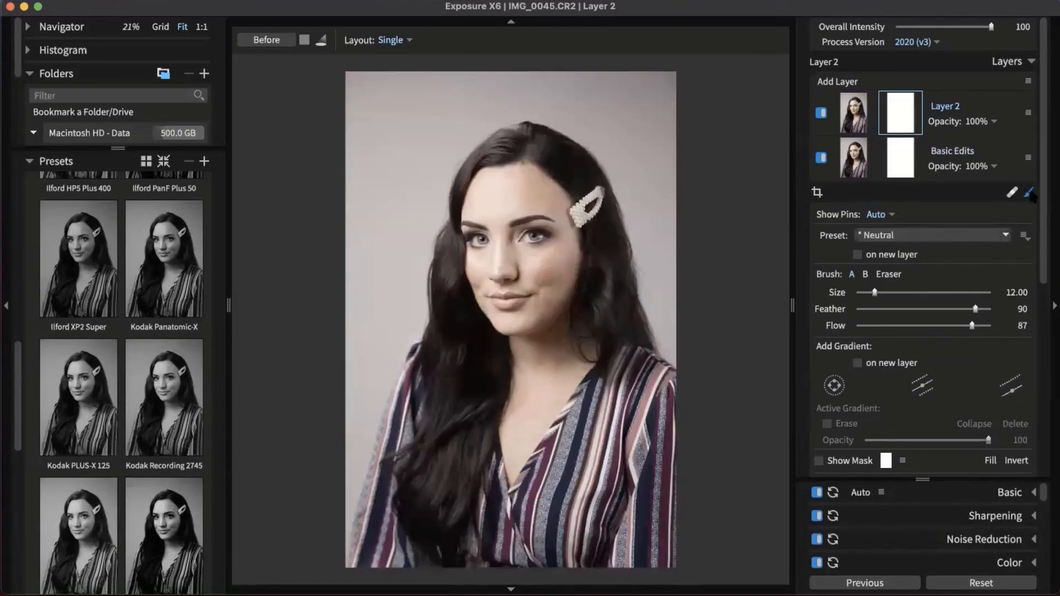
left_click(991, 236)
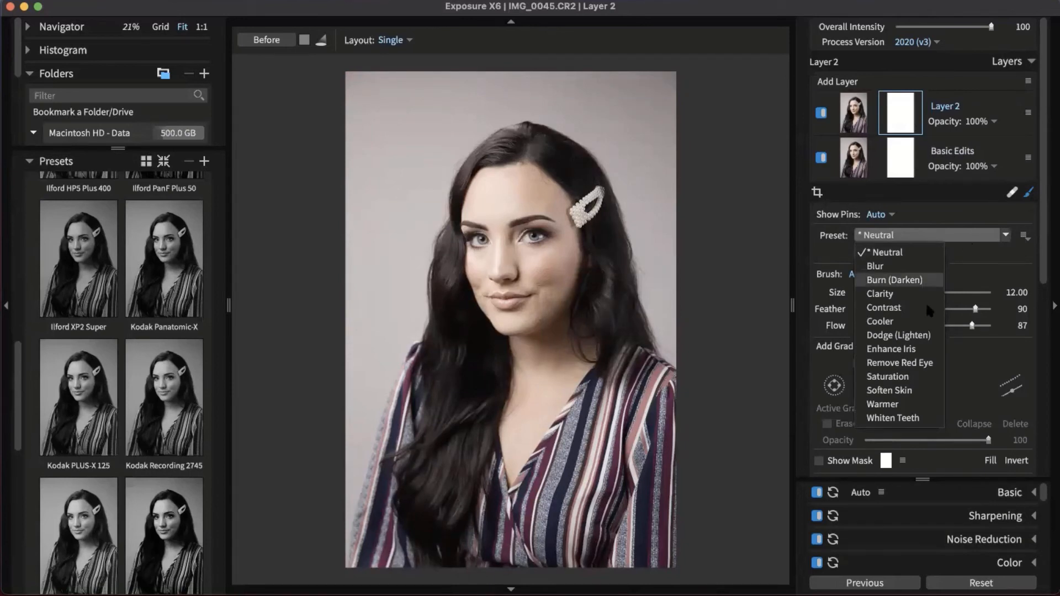
left_click(912, 391)
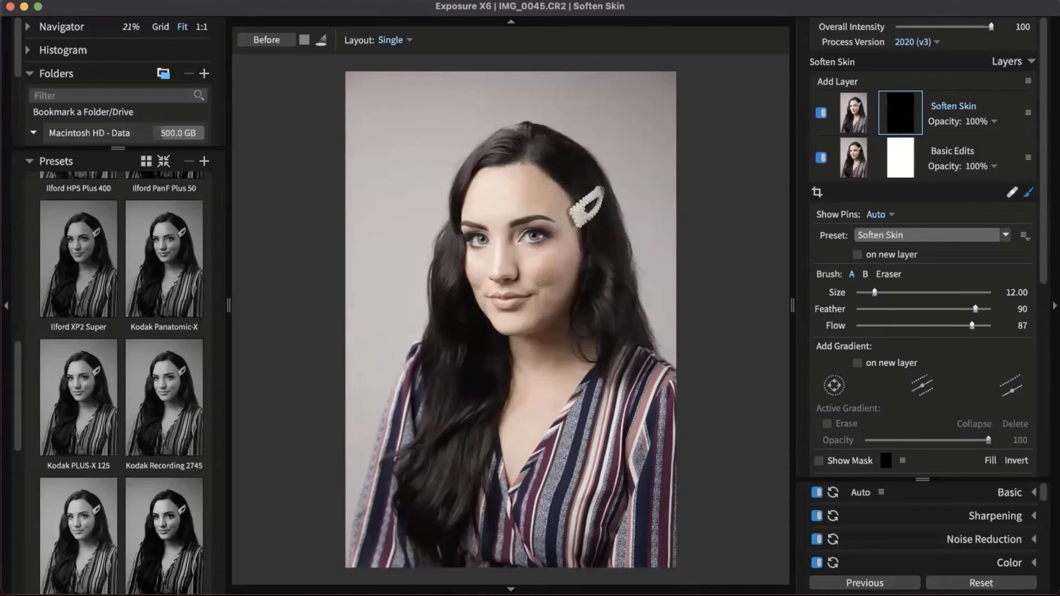
key("m")
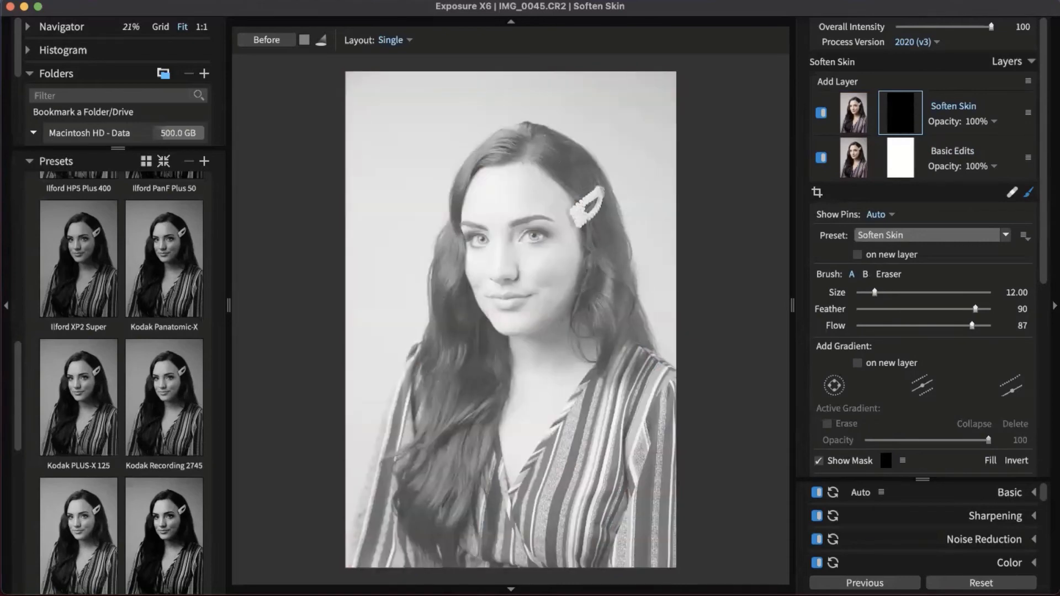
key("m")
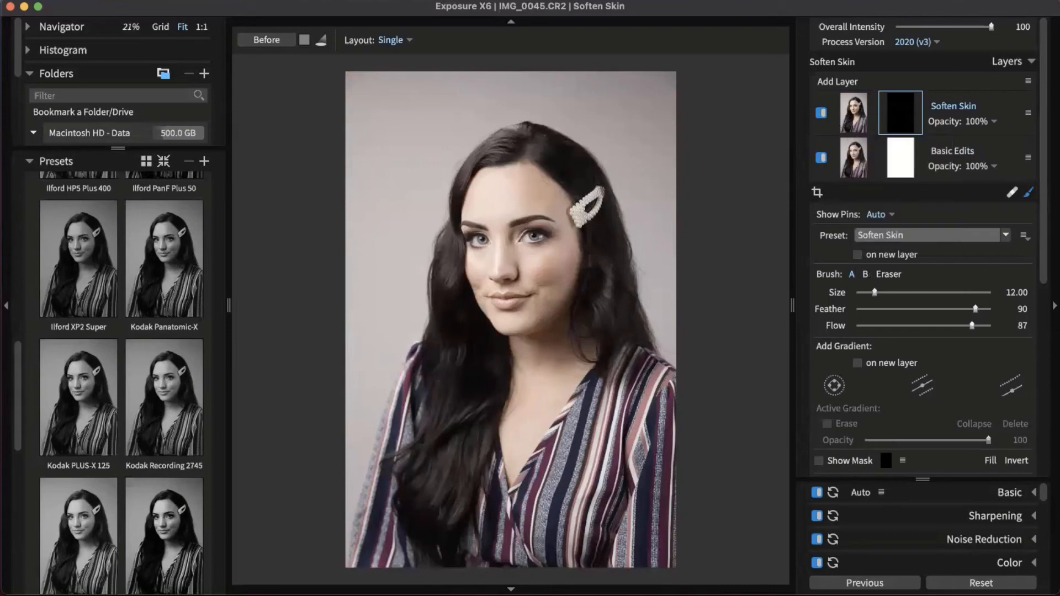
Step: Paint the Soften Skin brush over the blemished cheek beside the pearl hair clip
left_click(10, 182)
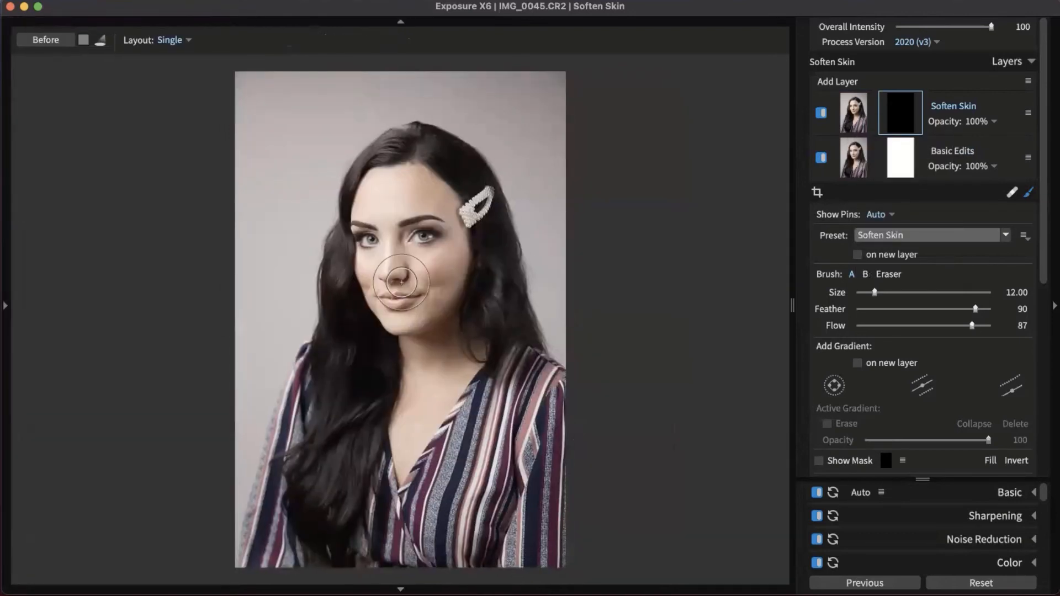
left_click(8, 33)
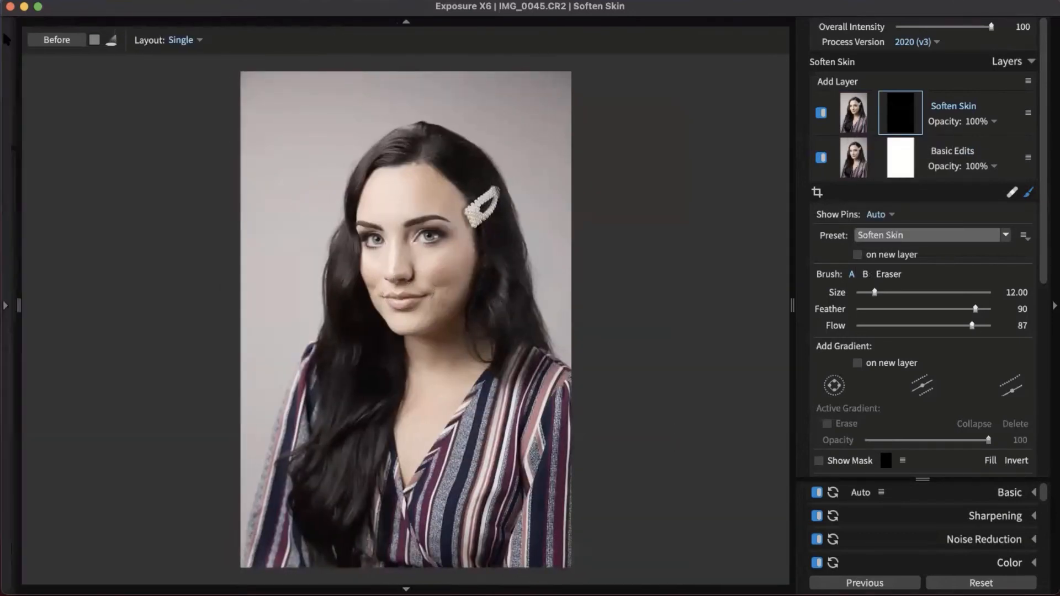
left_click(200, 29)
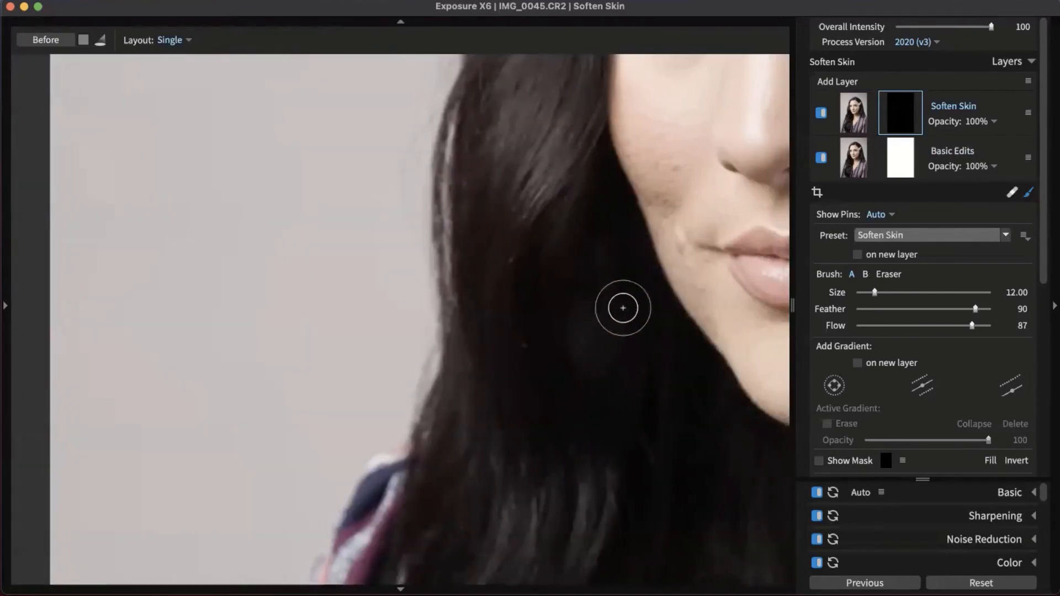
mouse_move(670, 270)
left_mouse_down()
mouse_move(283, 351)
mouse_move(146, 406)
left_mouse_up()
left_click_drag(516, 381, 456, 475)
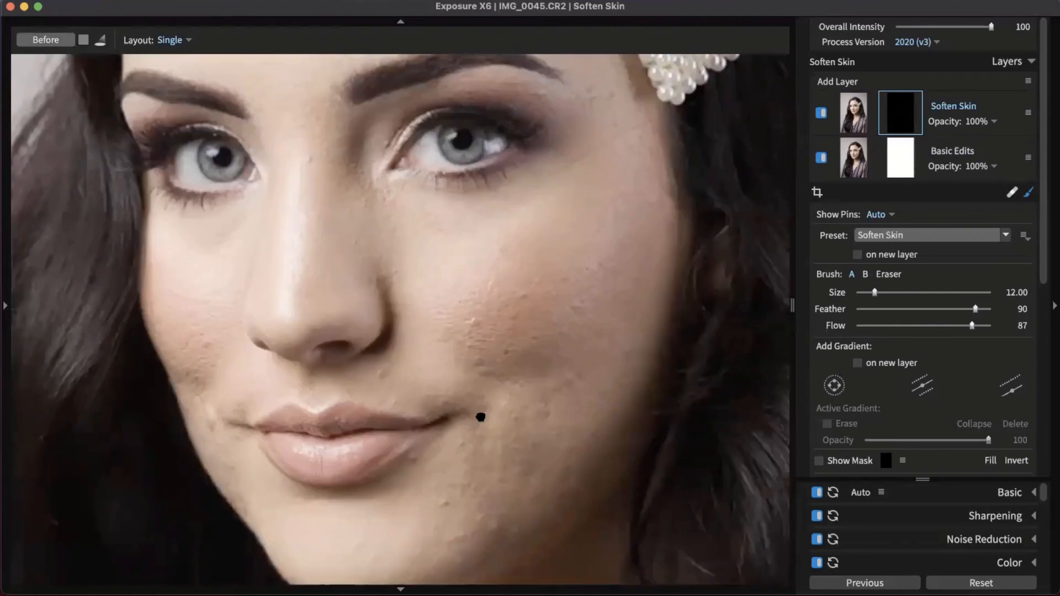
left_click_drag(480, 416, 411, 483)
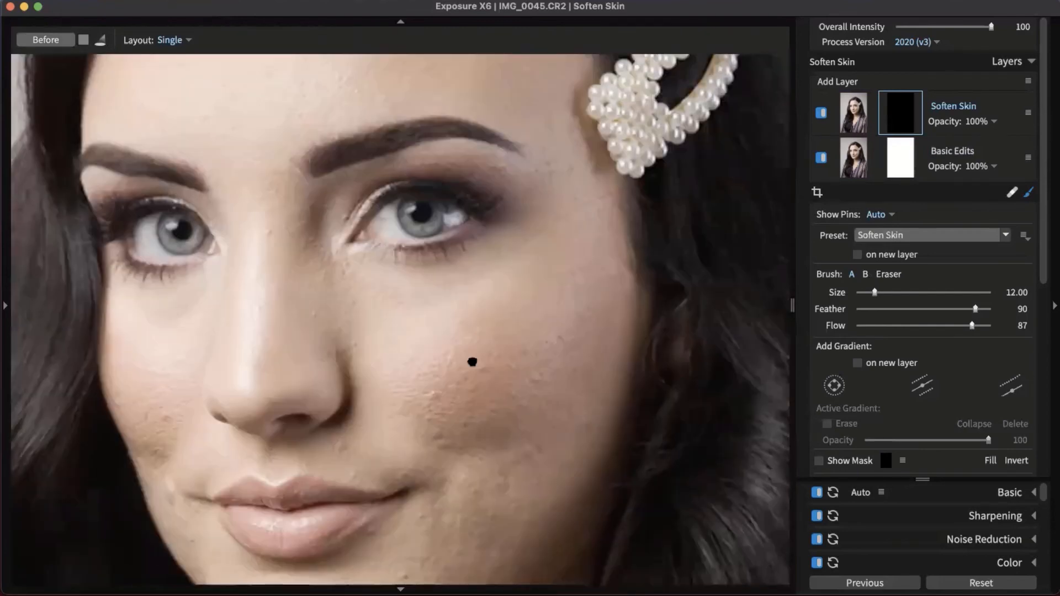
left_click_drag(472, 362, 464, 307)
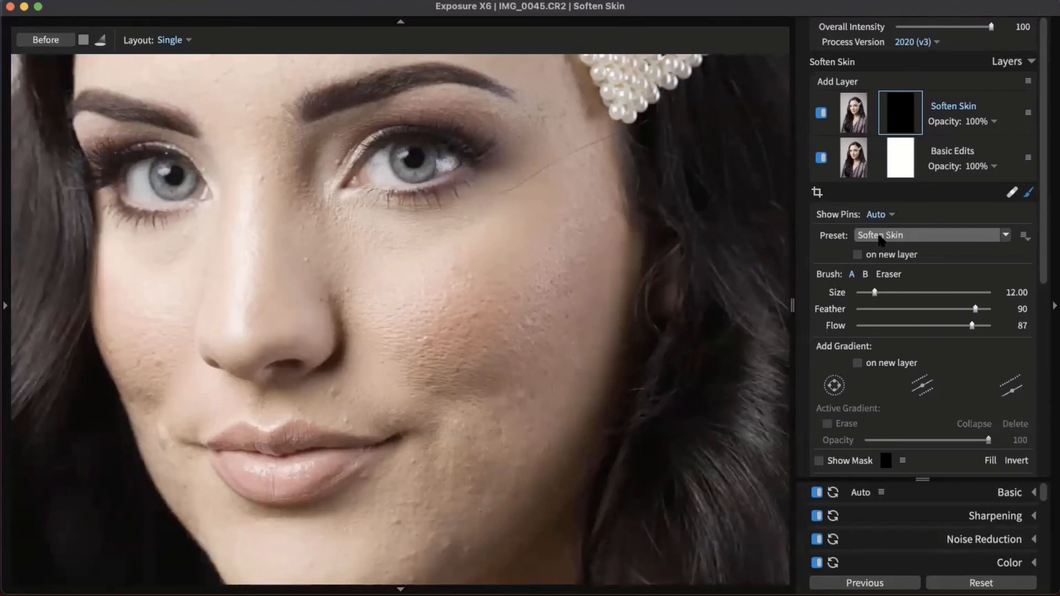
mouse_move(445, 307)
left_mouse_down()
mouse_move(435, 335)
mouse_move(513, 324)
mouse_move(525, 298)
mouse_move(508, 271)
mouse_move(395, 259)
mouse_move(434, 299)
mouse_move(581, 233)
mouse_move(536, 364)
mouse_move(457, 376)
mouse_move(401, 343)
mouse_move(427, 388)
mouse_move(541, 338)
mouse_move(536, 362)
mouse_move(406, 330)
mouse_move(387, 286)
mouse_move(387, 332)
mouse_move(448, 260)
mouse_move(542, 253)
mouse_move(516, 306)
mouse_move(482, 336)
mouse_move(487, 313)
mouse_move(540, 282)
mouse_move(538, 294)
mouse_move(541, 273)
mouse_move(554, 283)
mouse_move(528, 414)
mouse_move(370, 352)
mouse_move(368, 300)
mouse_move(564, 220)
mouse_move(532, 365)
mouse_move(444, 380)
mouse_move(410, 279)
mouse_move(569, 204)
mouse_move(671, 204)
left_mouse_up()
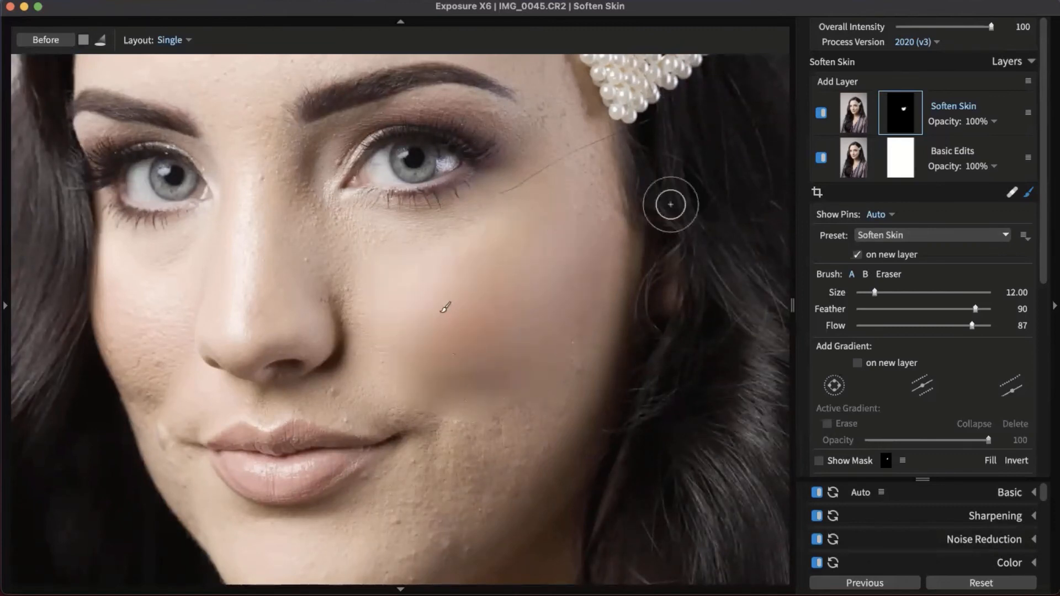
Step: Try the Soften Skin layer at 25% Opacity, set it to 40% and compare the image with the layer off and on
left_click(982, 126)
left_click_drag(992, 150, 896, 150)
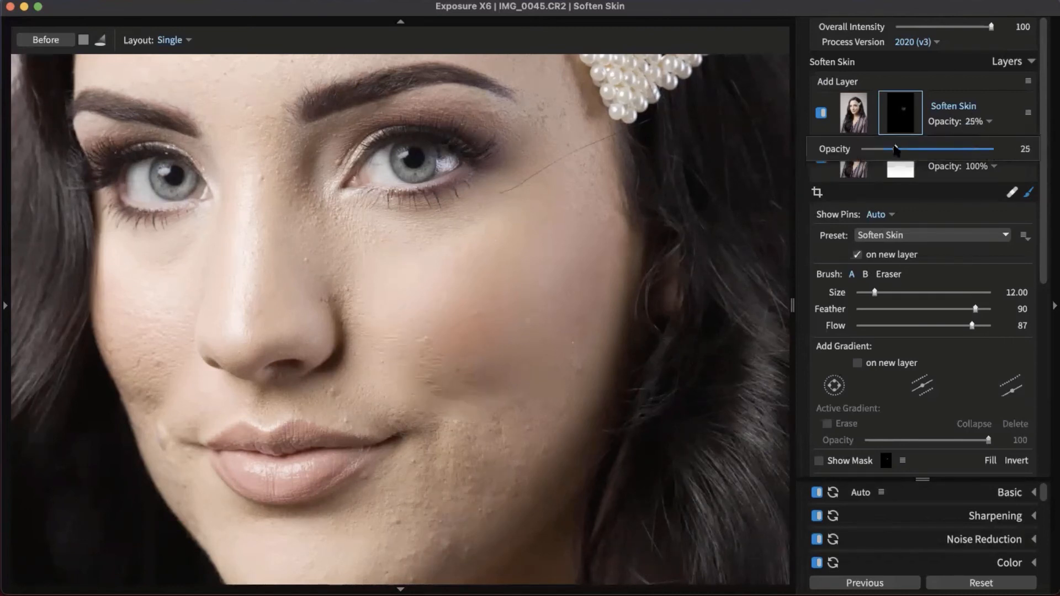
left_click(823, 113)
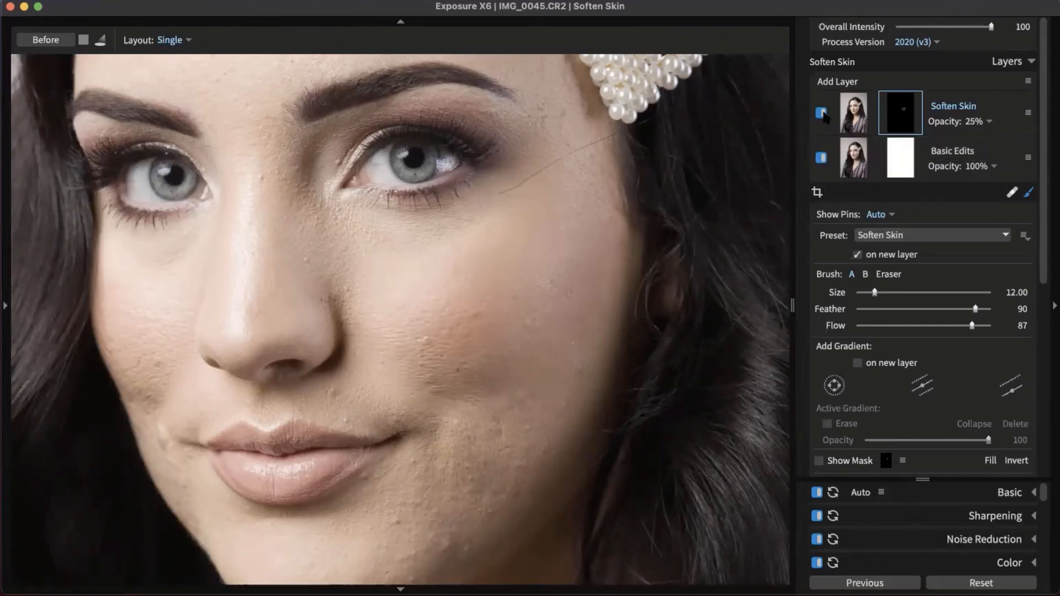
left_click(972, 123)
left_click_drag(898, 150, 915, 151)
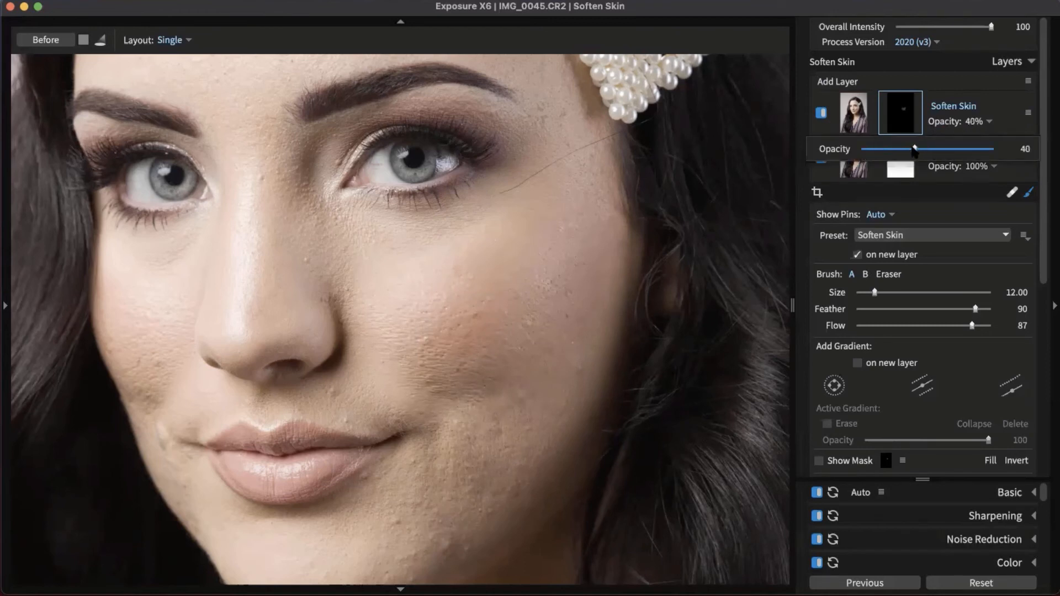
left_click(822, 113)
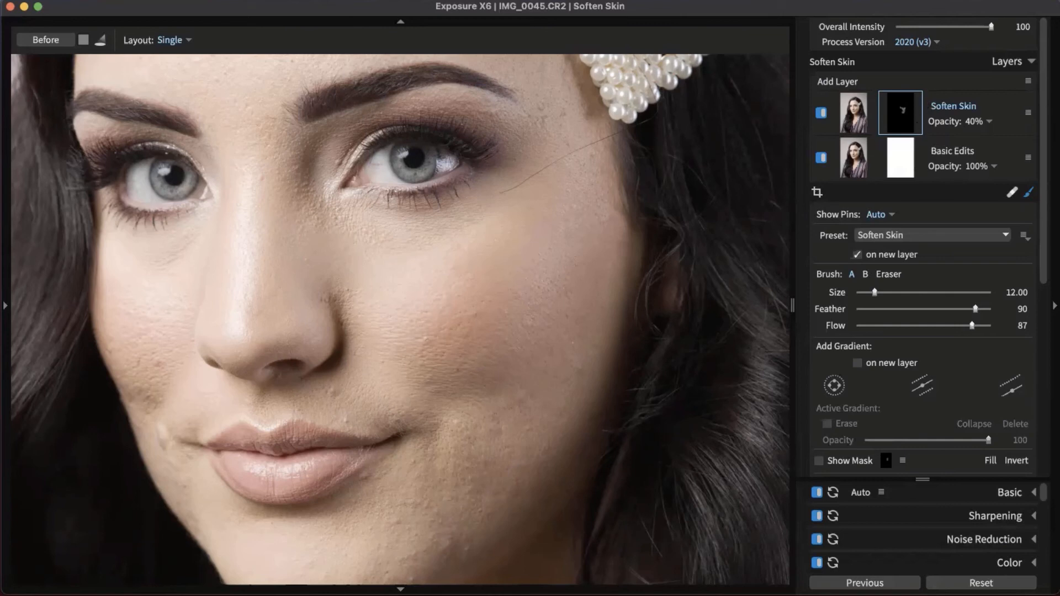
Step: Clear the painted mask of the Soften Skin layer
right_click(909, 122)
left_click(943, 159)
scroll(609, 335, "down", 5)
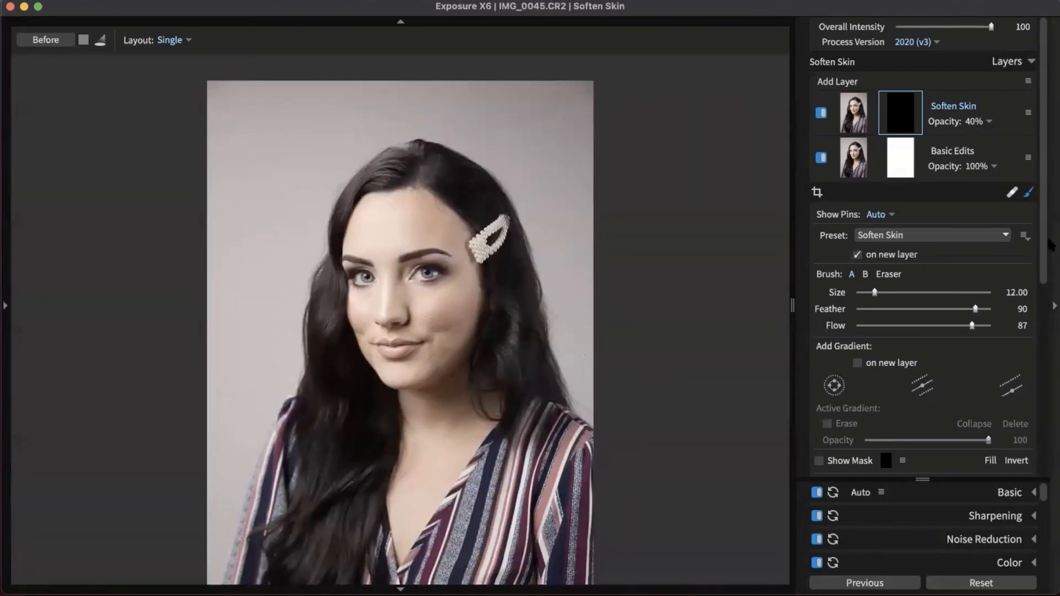
Step: Constrain the Soften Skin mask to the skin's hue by sampling the cheek, and inspect the mask overlay on the face
scroll(1048, 243, "down", 5)
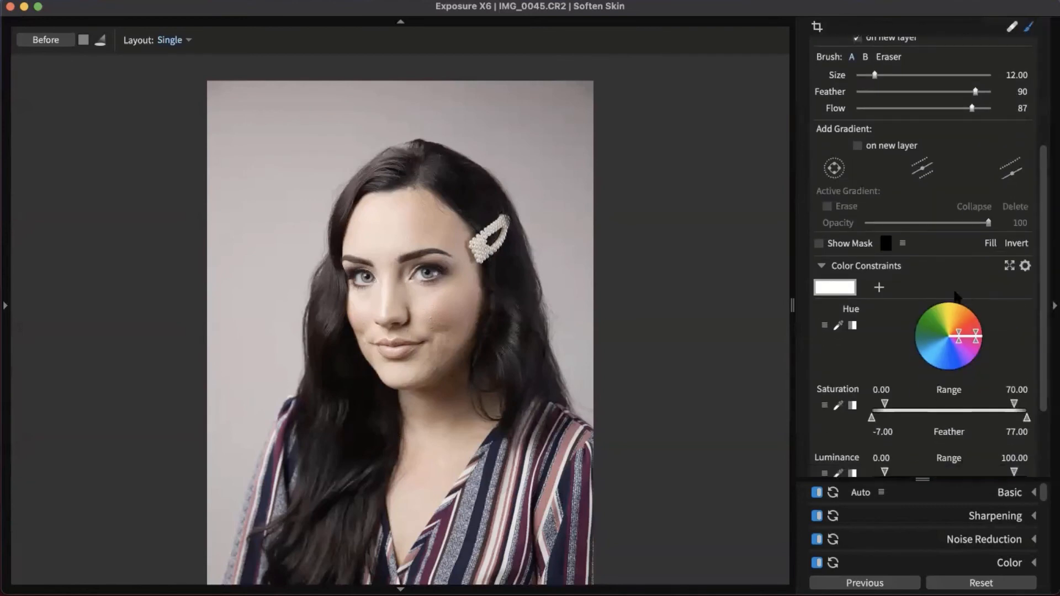
scroll(956, 297, "down", 3)
scroll(917, 189, "down", 1)
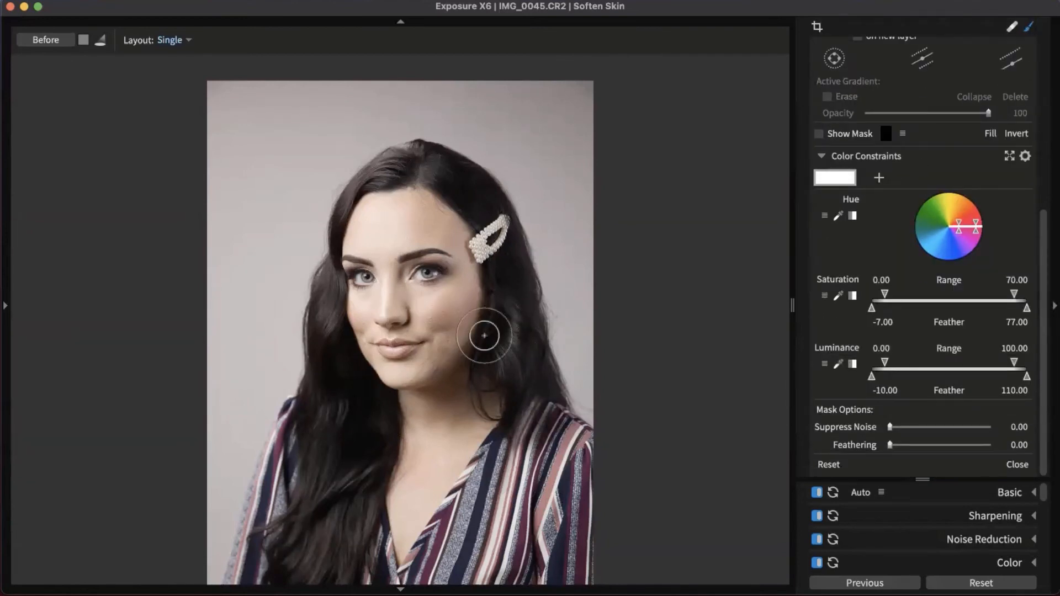
left_click(838, 215)
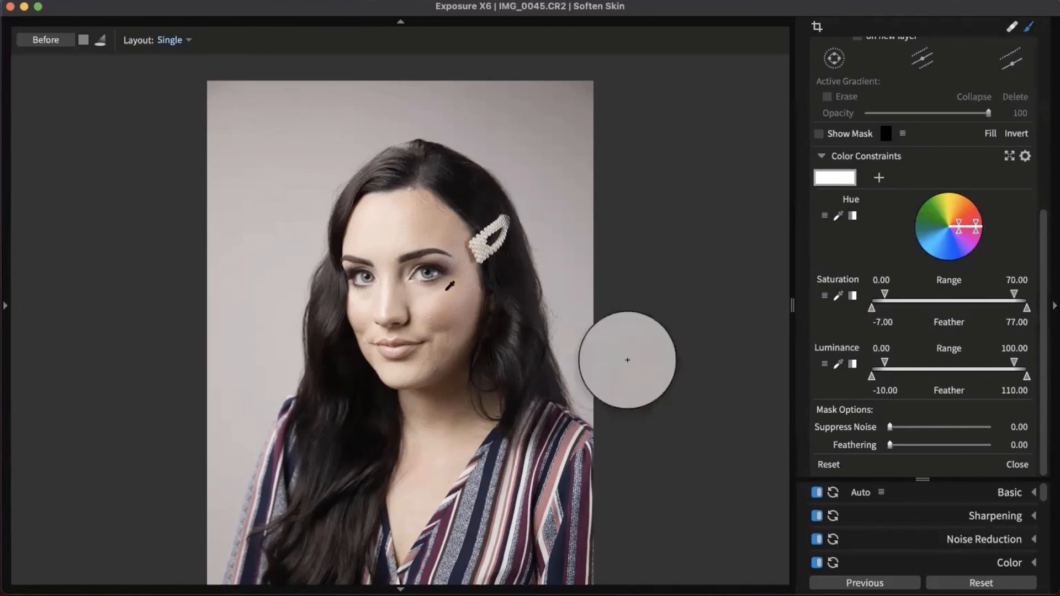
left_click(415, 300)
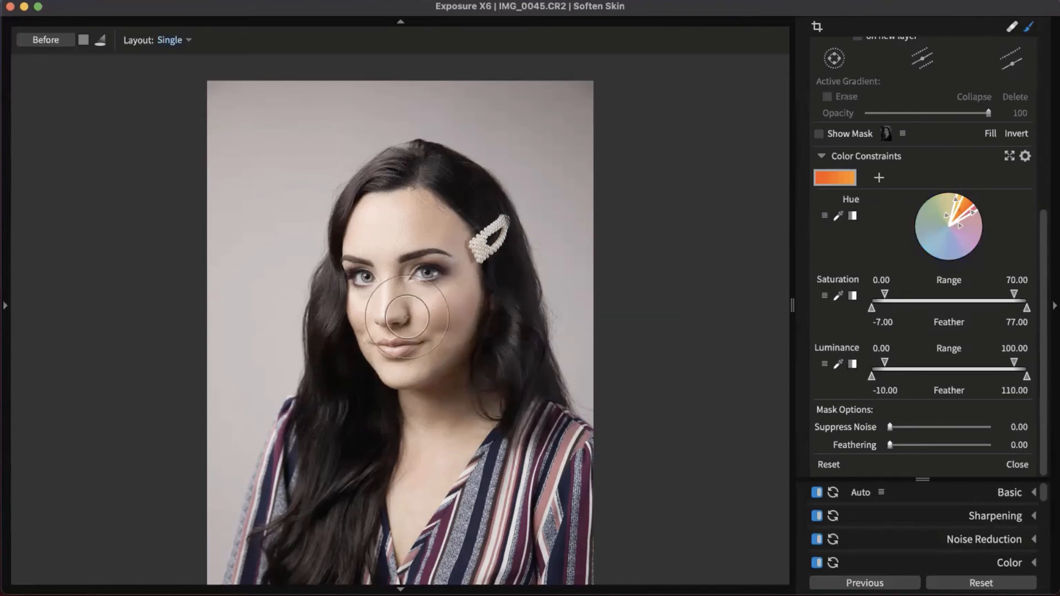
scroll(414, 327, "up", 3)
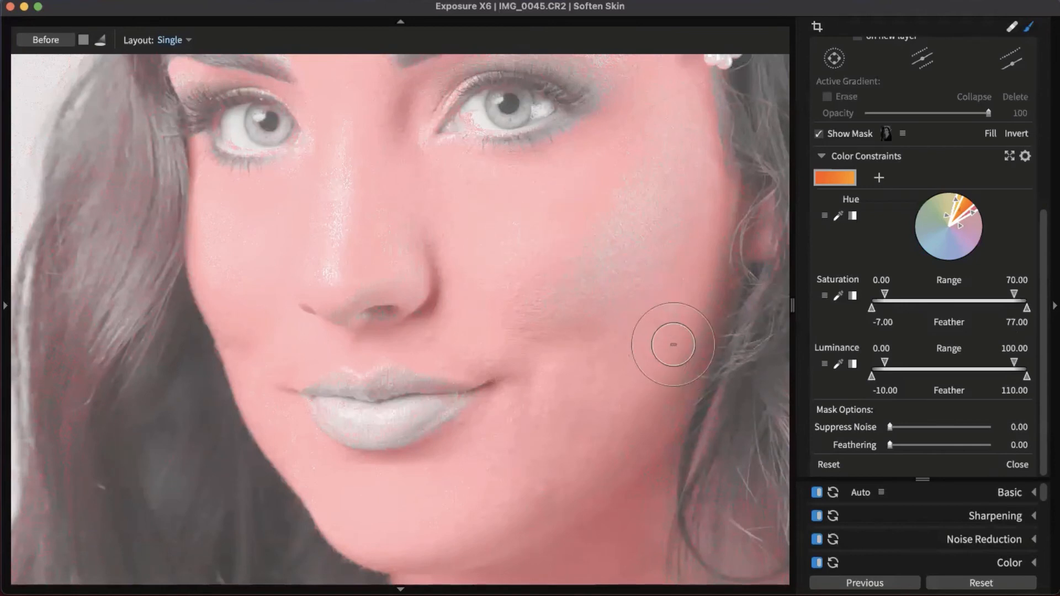
left_click_drag(673, 345, 468, 326)
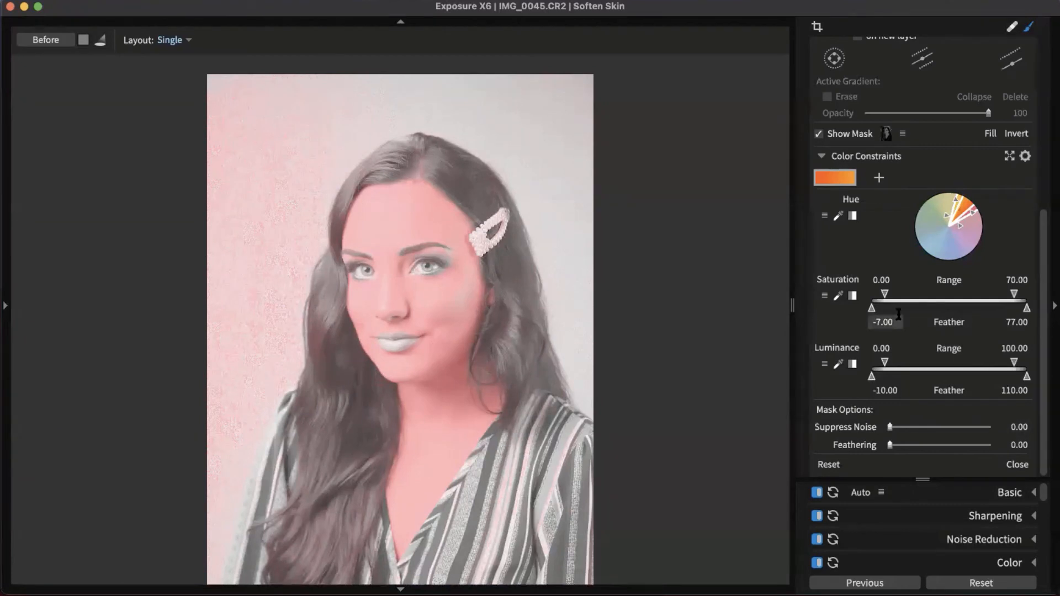
Step: Set the mask's lower Saturation range to 11.57 with feather 0.84 and its lower Luminance range to 33.07 with feather 6.00
mouse_move(884, 292)
left_mouse_down()
mouse_move(912, 294)
mouse_move(895, 309)
left_mouse_up()
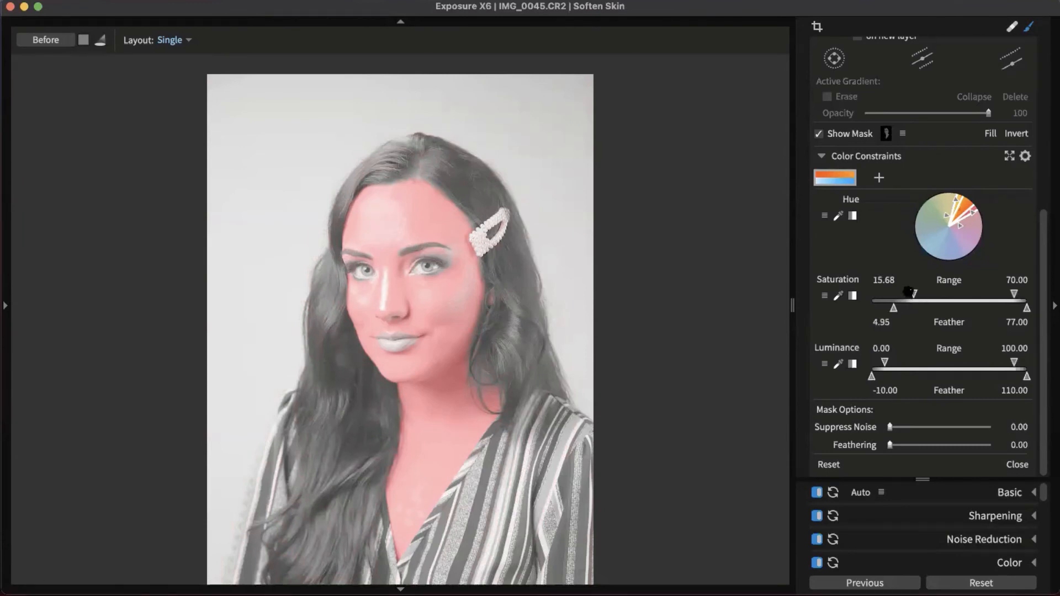
left_click_drag(913, 294, 905, 291)
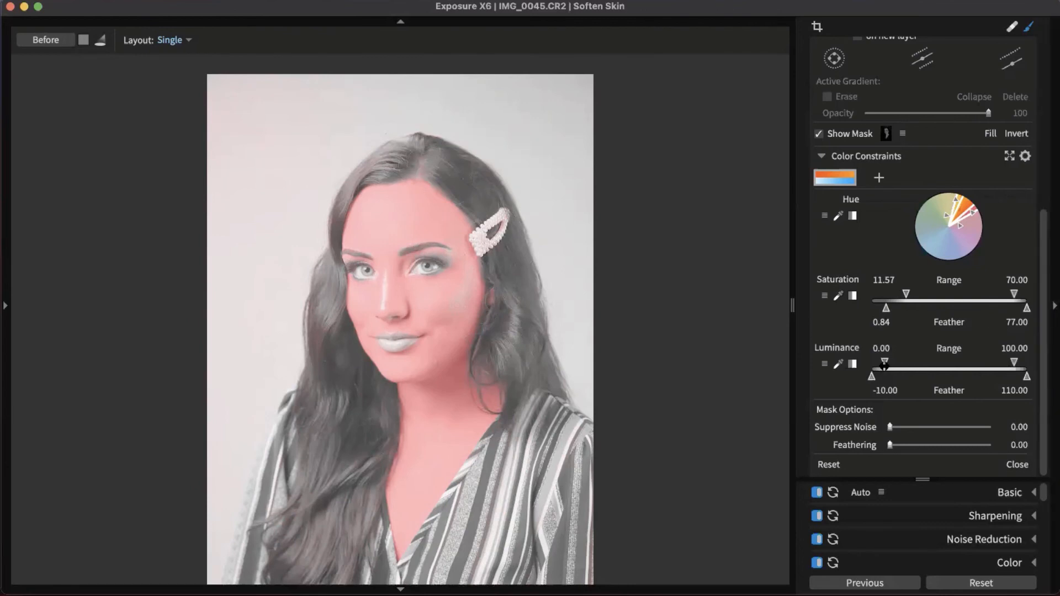
mouse_move(884, 363)
left_mouse_down()
mouse_move(950, 372)
mouse_move(892, 375)
left_mouse_up()
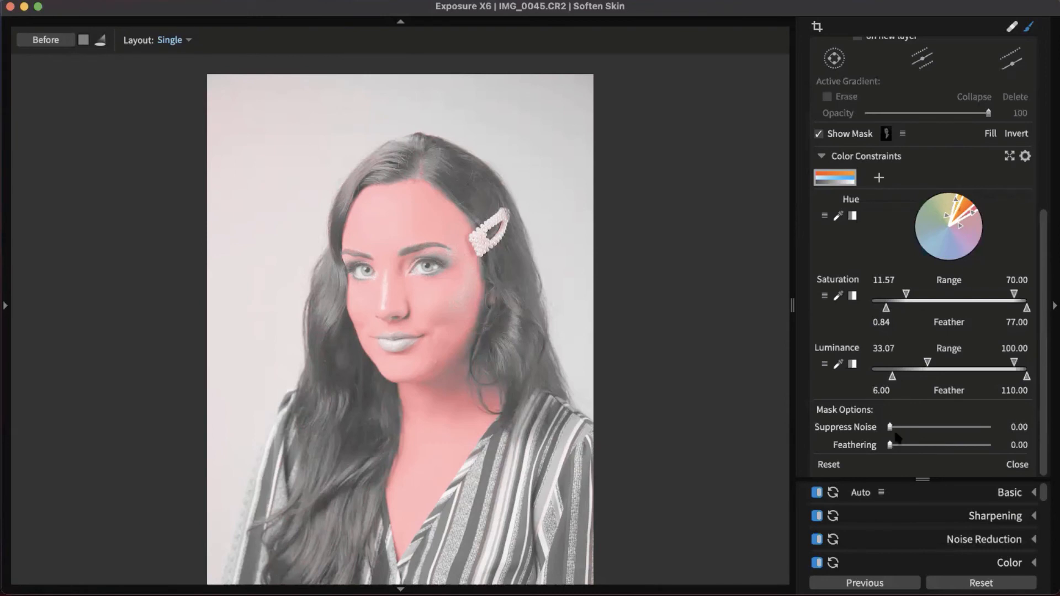
Step: Set the Soften Skin mask's Suppress Noise to 0.28 and Feathering to 1.10, then hide the mask overlay and close the brush options
mouse_move(891, 444)
left_mouse_down()
mouse_move(923, 446)
mouse_move(895, 446)
mouse_move(906, 446)
left_mouse_up()
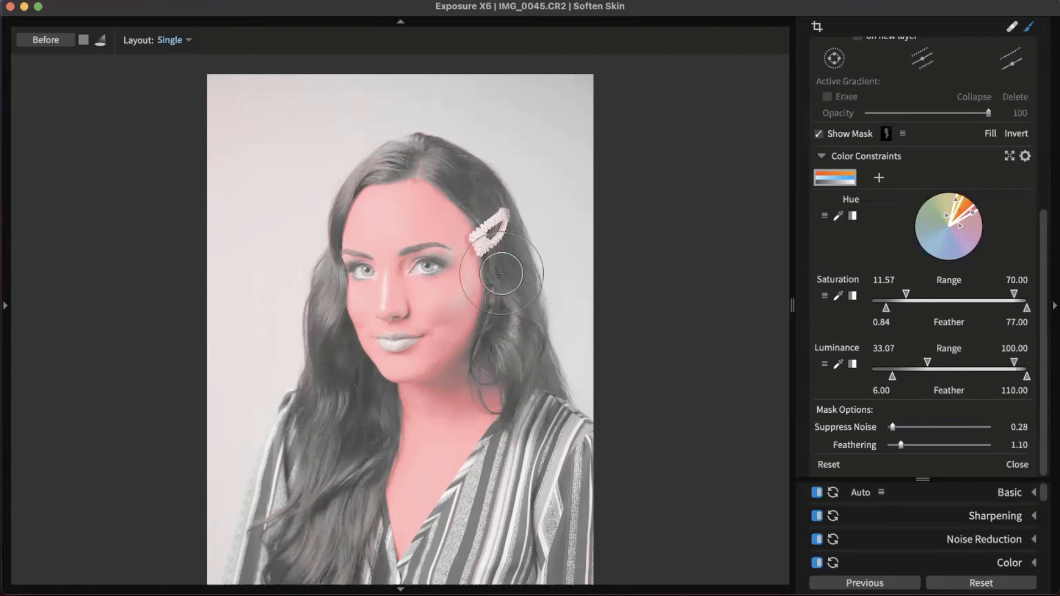
left_click(818, 134)
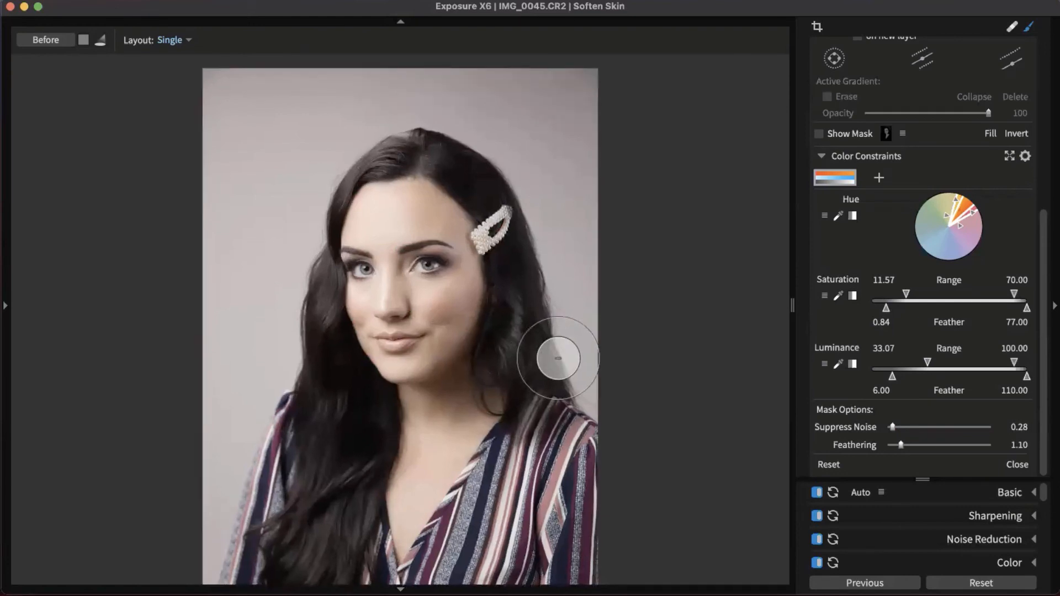
key("super+=")
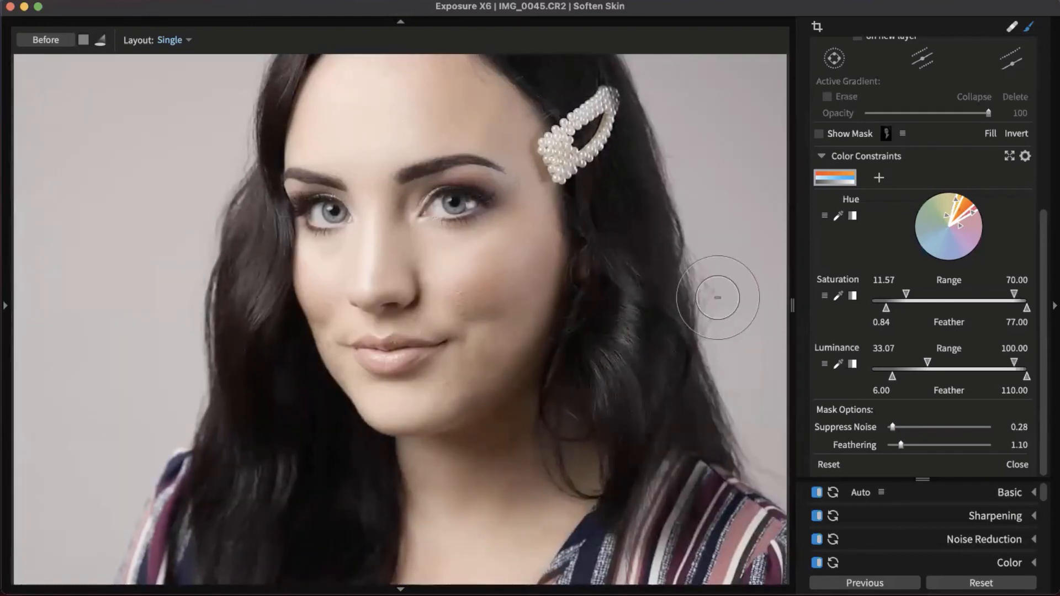
scroll(956, 148, "up", 10)
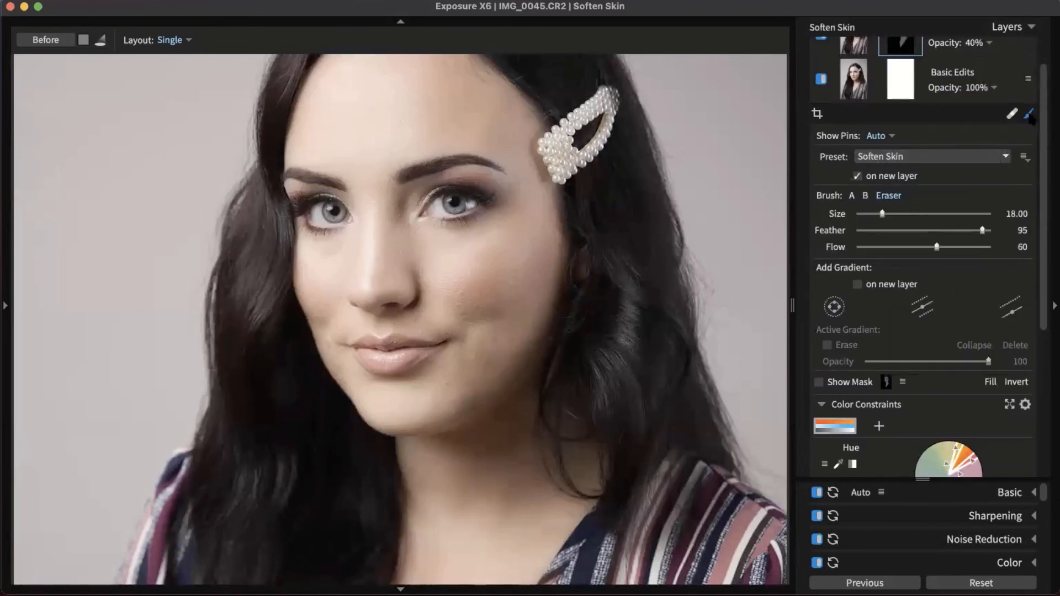
left_click(1027, 114)
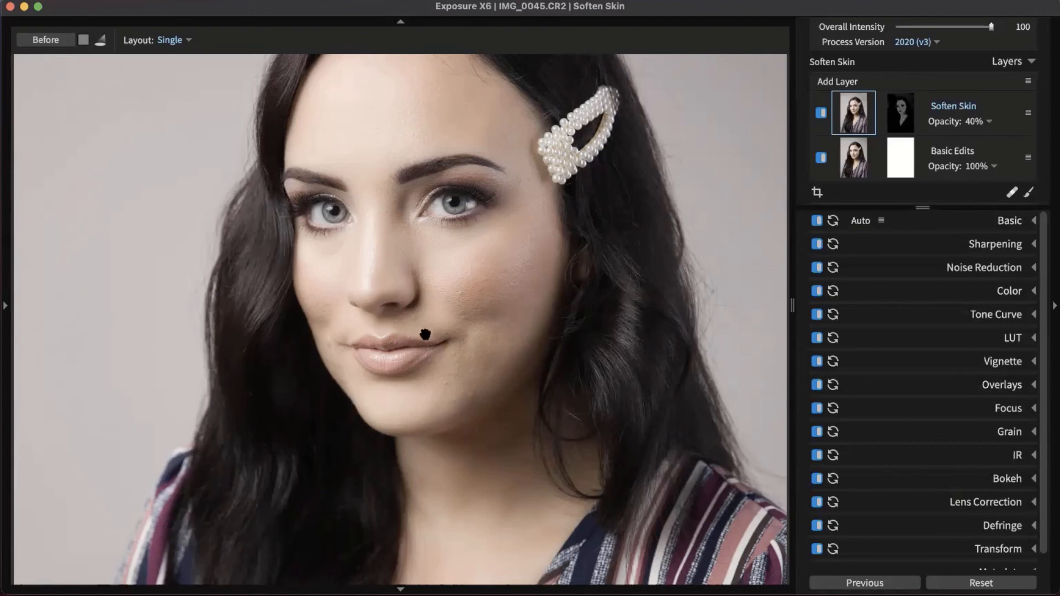
Step: Add a new layer above Soften Skin and paste a copy of the Soften Skin mask onto it
left_click(852, 84)
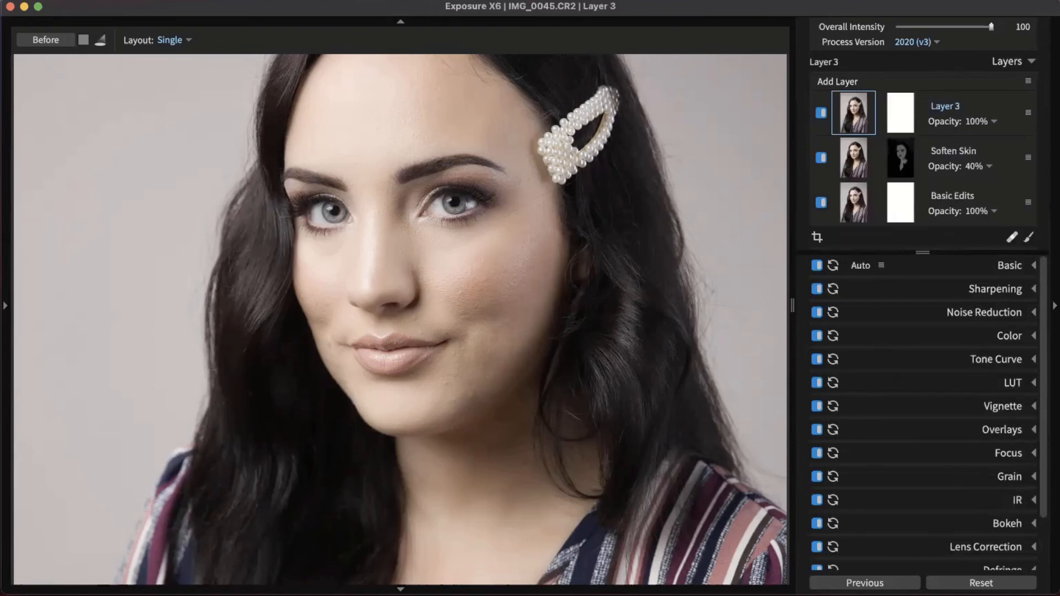
right_click(905, 169)
left_click(926, 175)
left_click(900, 119)
right_click(900, 122)
left_click(931, 145)
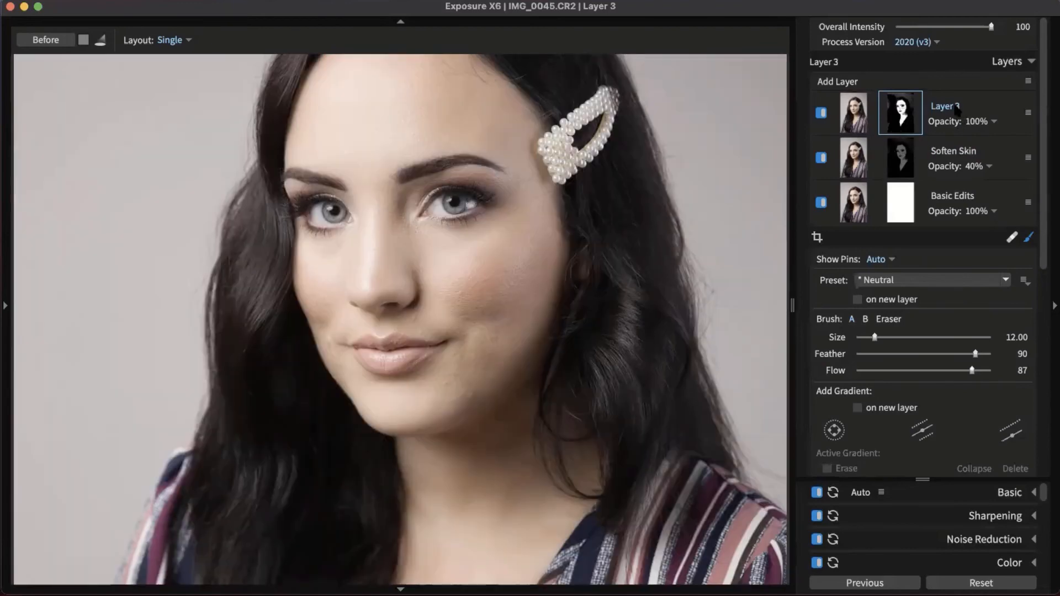
scroll(1027, 386, "down", 2)
scroll(1029, 331, "up", 2)
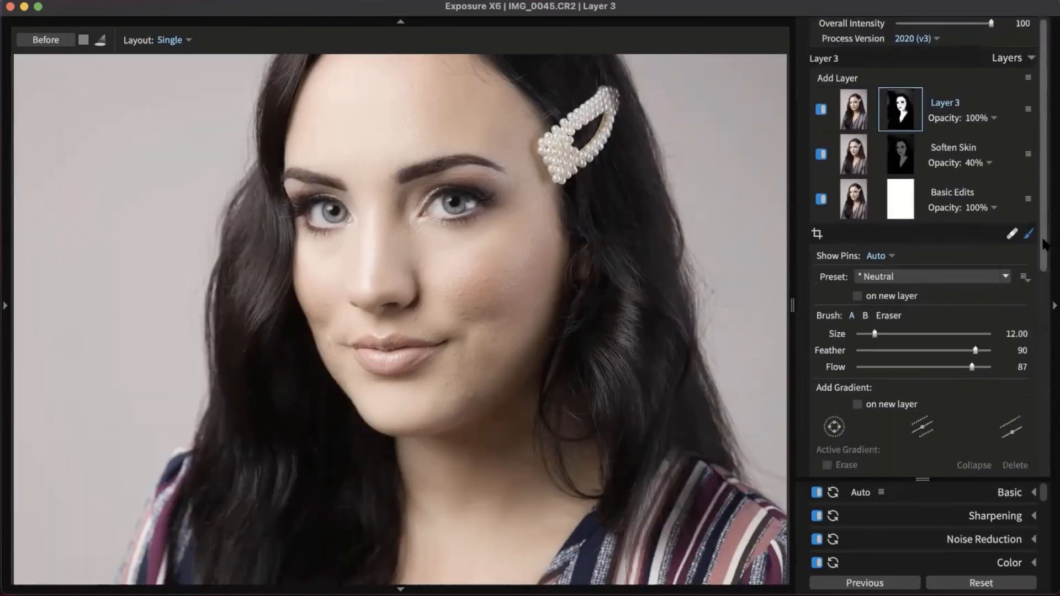
left_click(1028, 239)
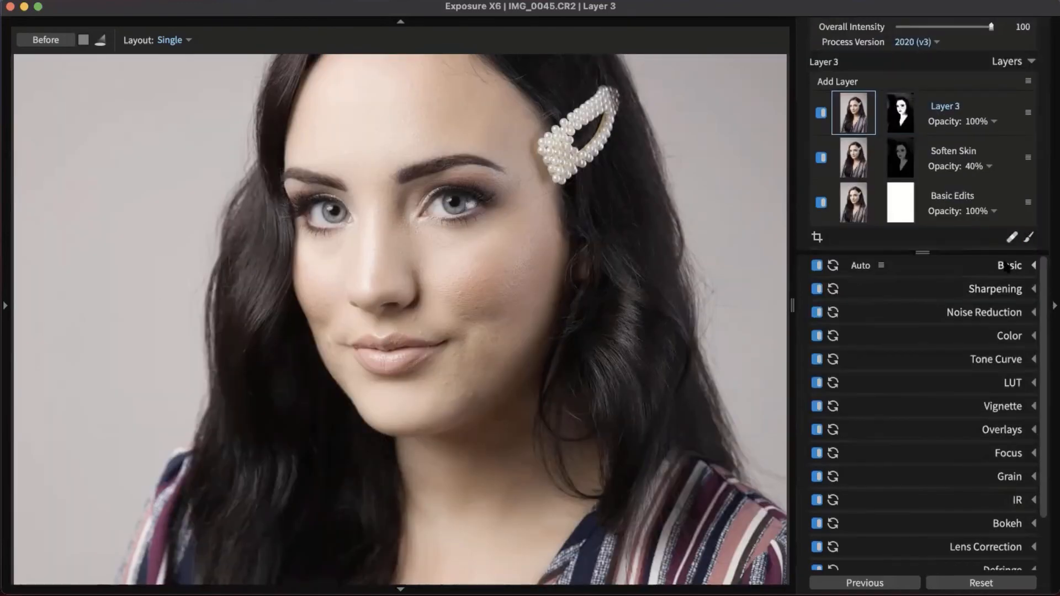
Step: Set the new layer's Clarity to -50 and rename the layer Low Clarity
left_click(1009, 266)
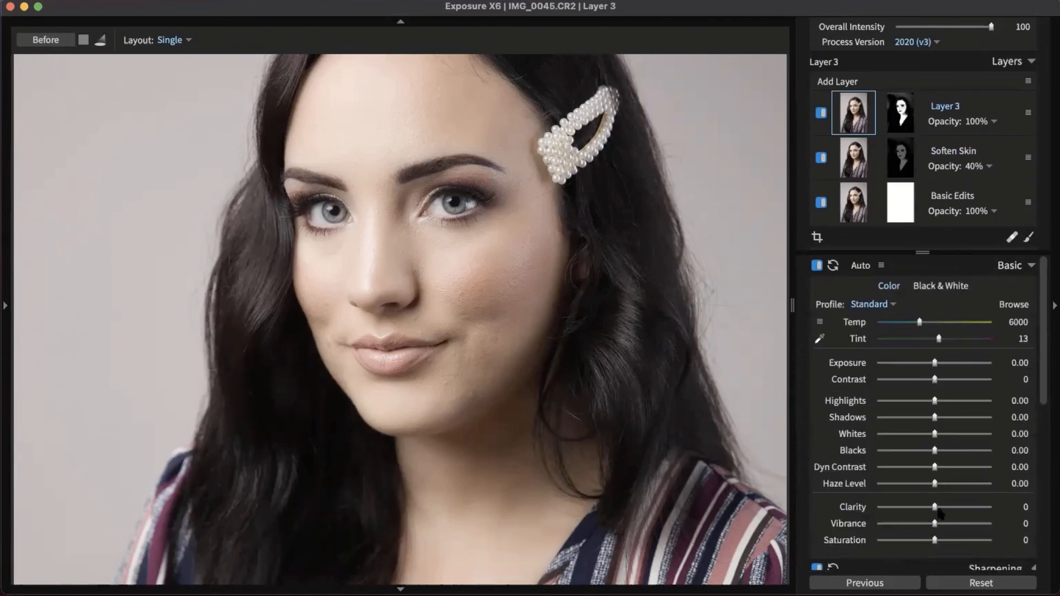
left_click_drag(936, 508, 907, 512)
mouse_move(912, 113)
right_click(942, 110)
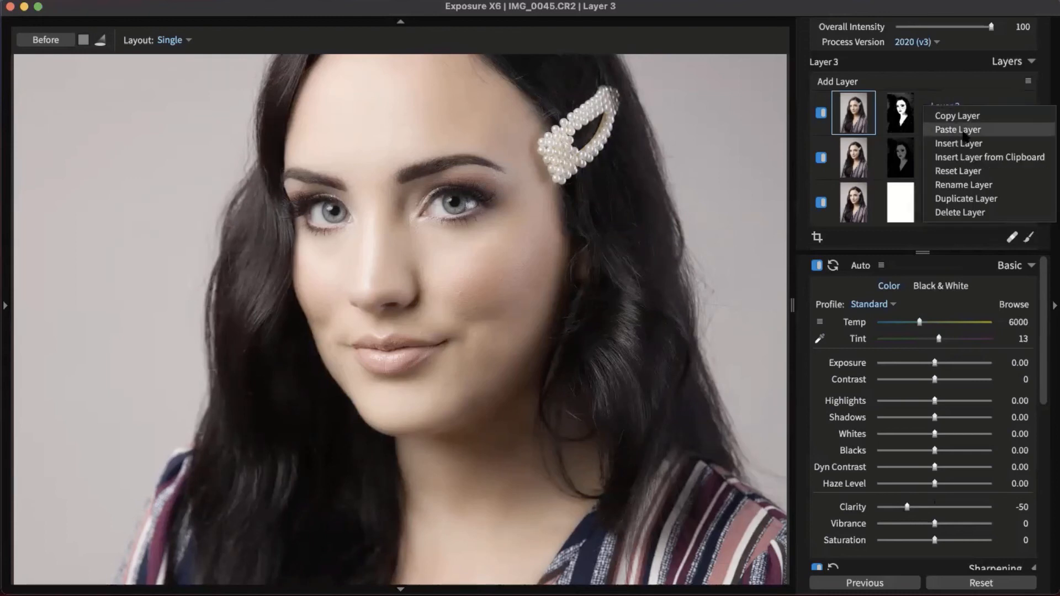
left_click(974, 185)
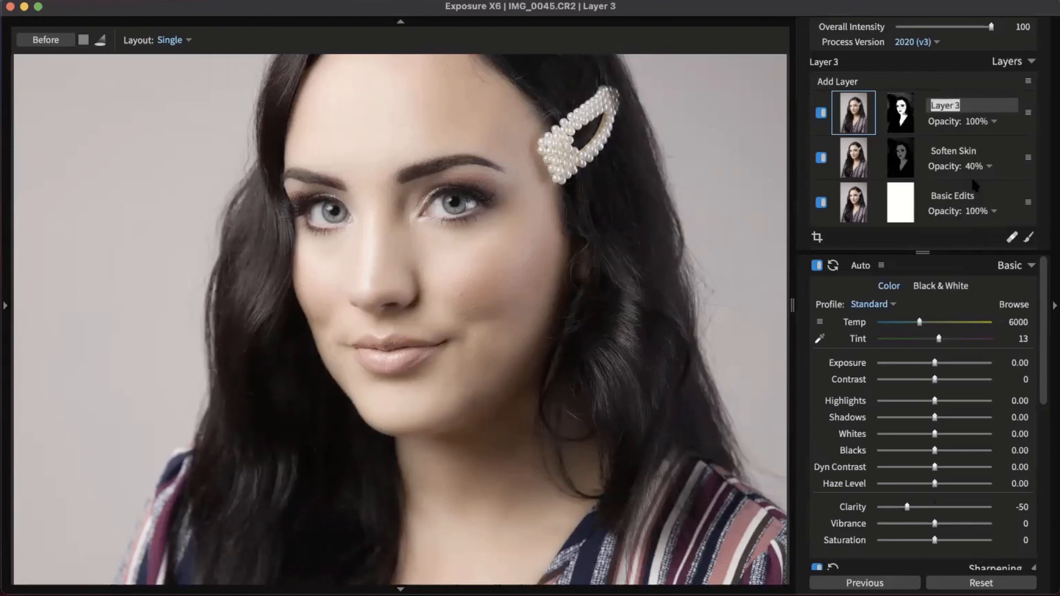
type("Low Clarity")
key("Return")
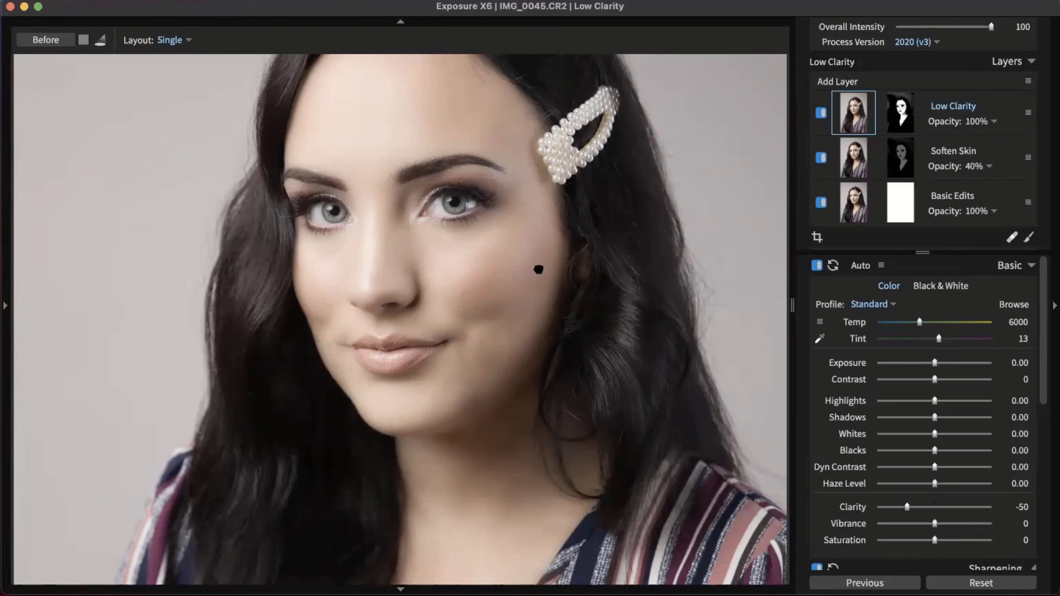
Step: Inspect the softened skin up close and in the whole image, and check the Low Clarity layer's mask and layer options
scroll(539, 267, "up", 3)
scroll(564, 295, "down", 5)
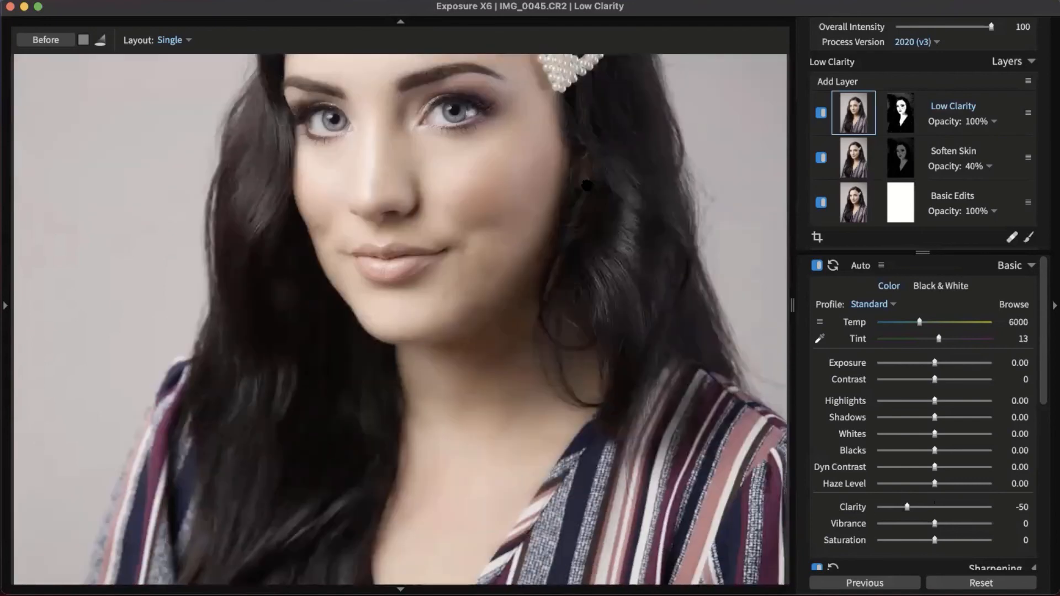
scroll(511, 289, "down", 3)
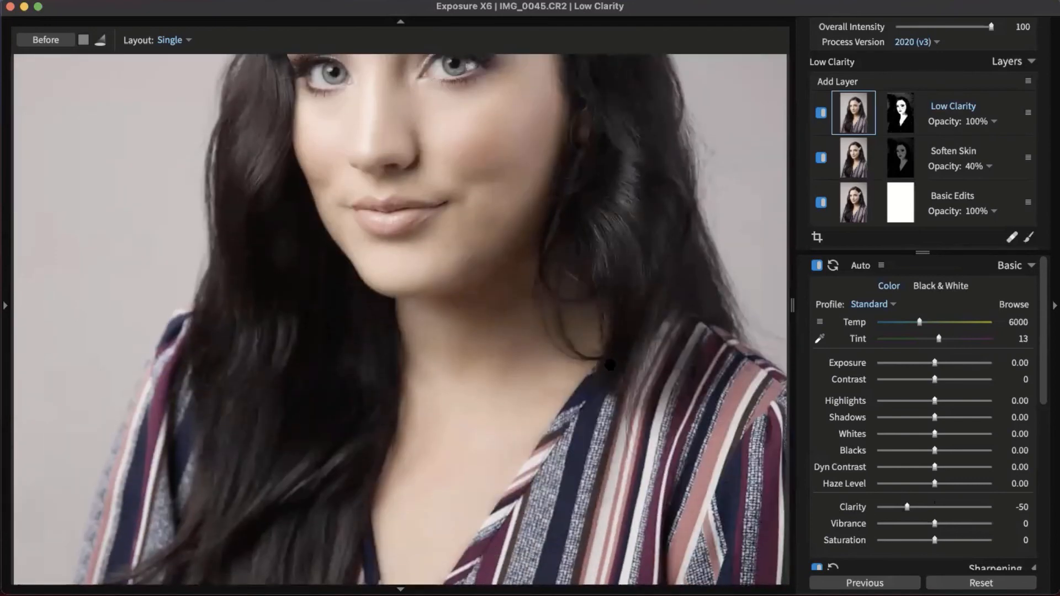
key("super+0")
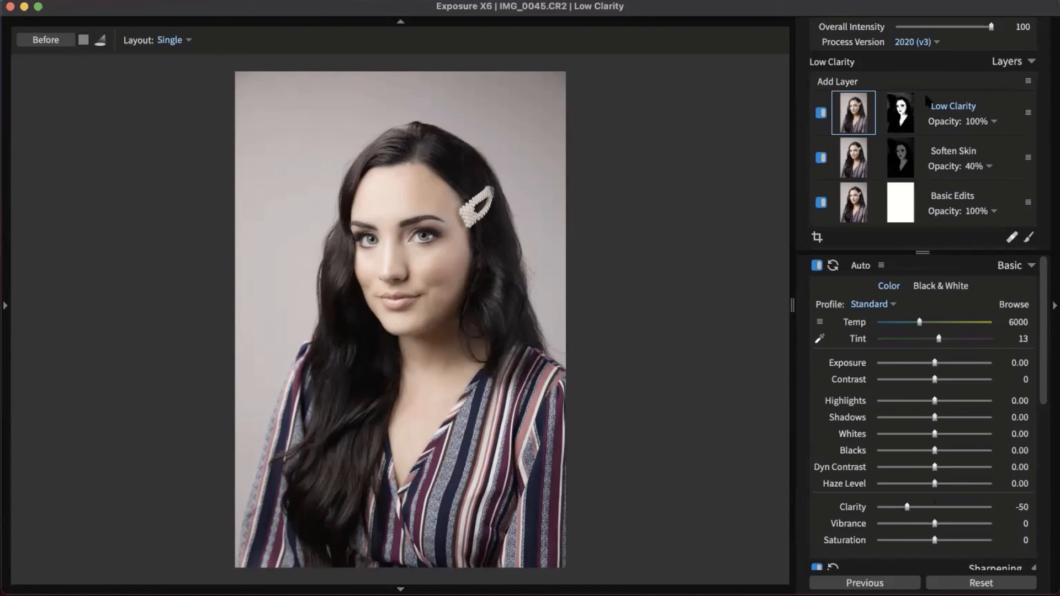
left_click(1028, 112)
left_click(1007, 100)
left_click(900, 113)
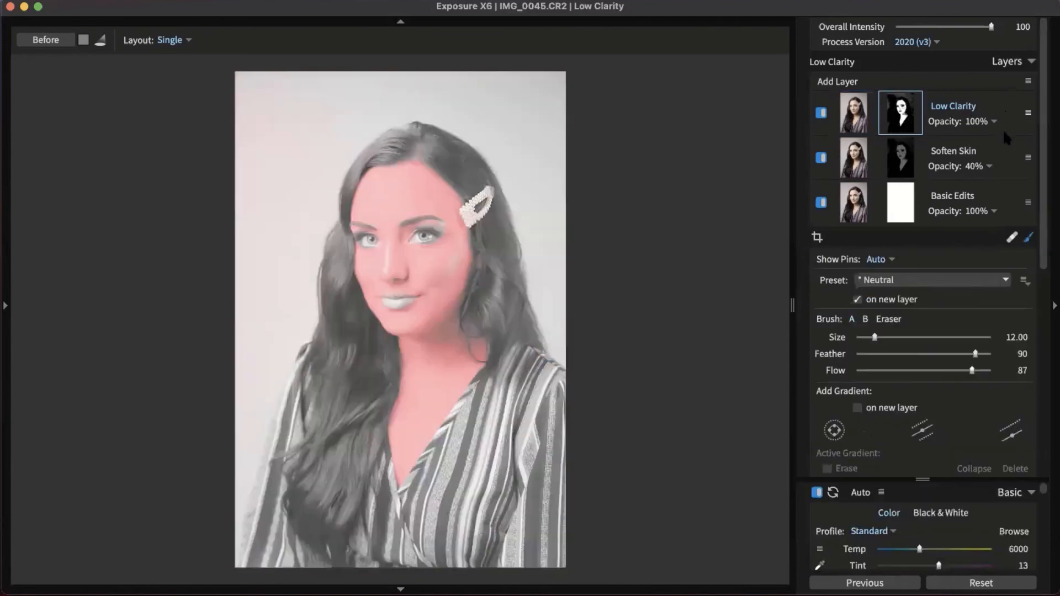
right_click(996, 106)
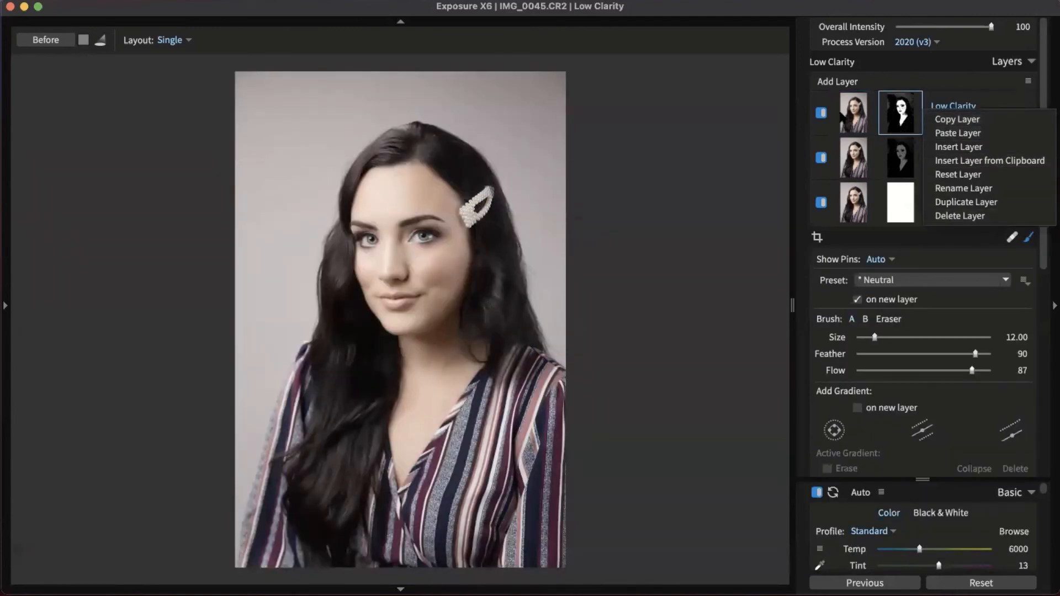
left_click(819, 103)
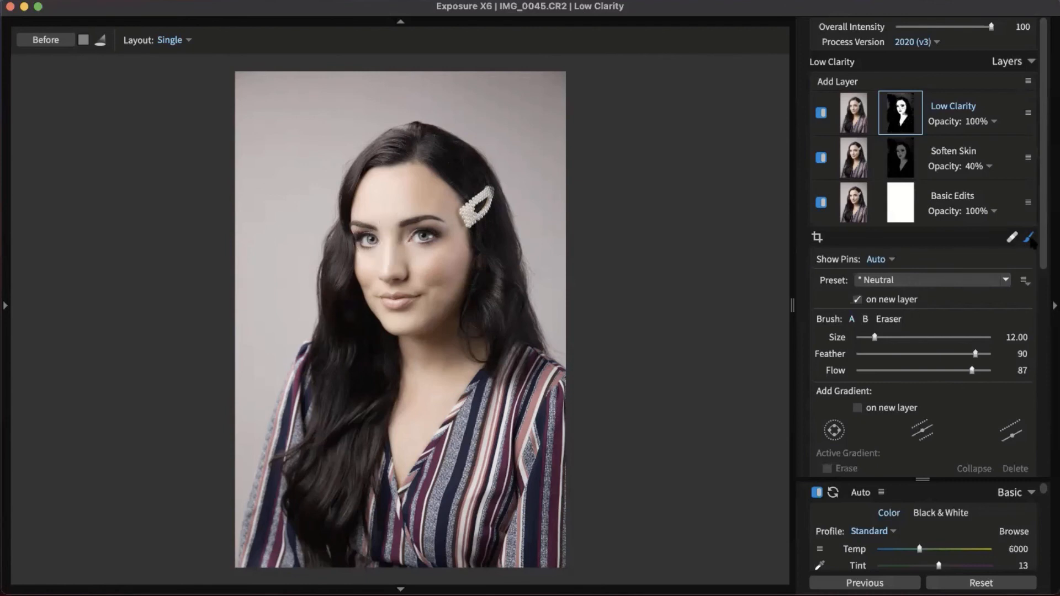
left_click(1028, 239)
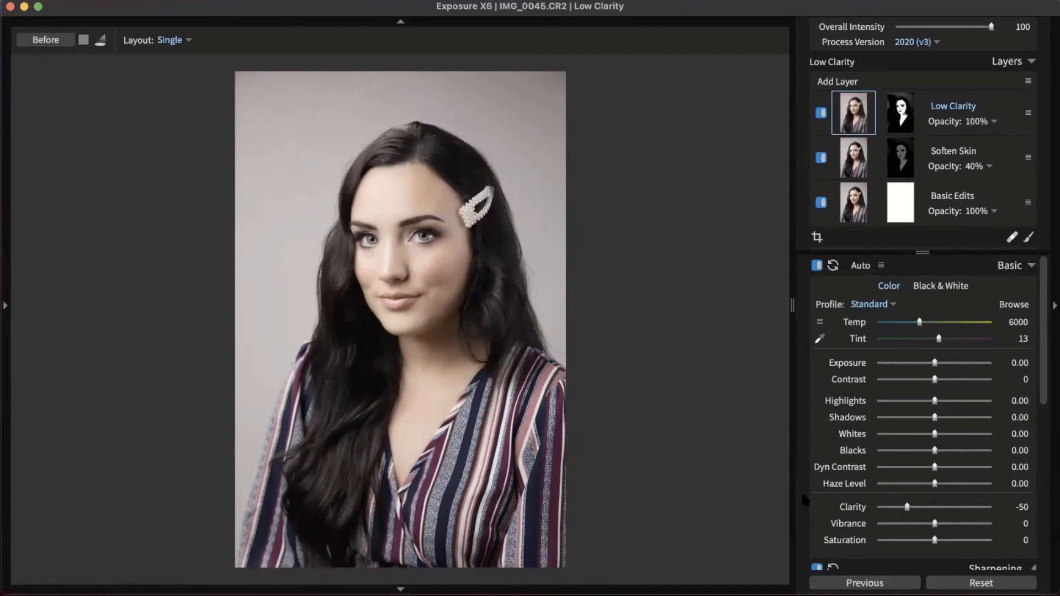
Step: Return to the thumbnail grid, switch to Finder and examine the .exposurex6 files in the photo folder's Exposure Software > Exposure X6 subfolder
left_click(1010, 266)
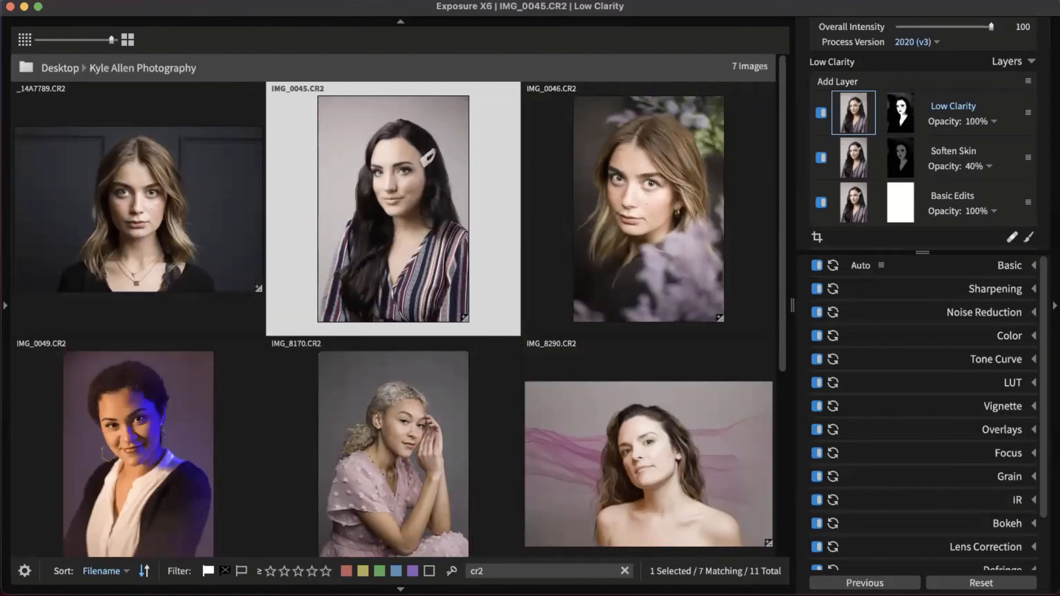
left_click(88, 594)
left_click_drag(536, 239, 523, 193)
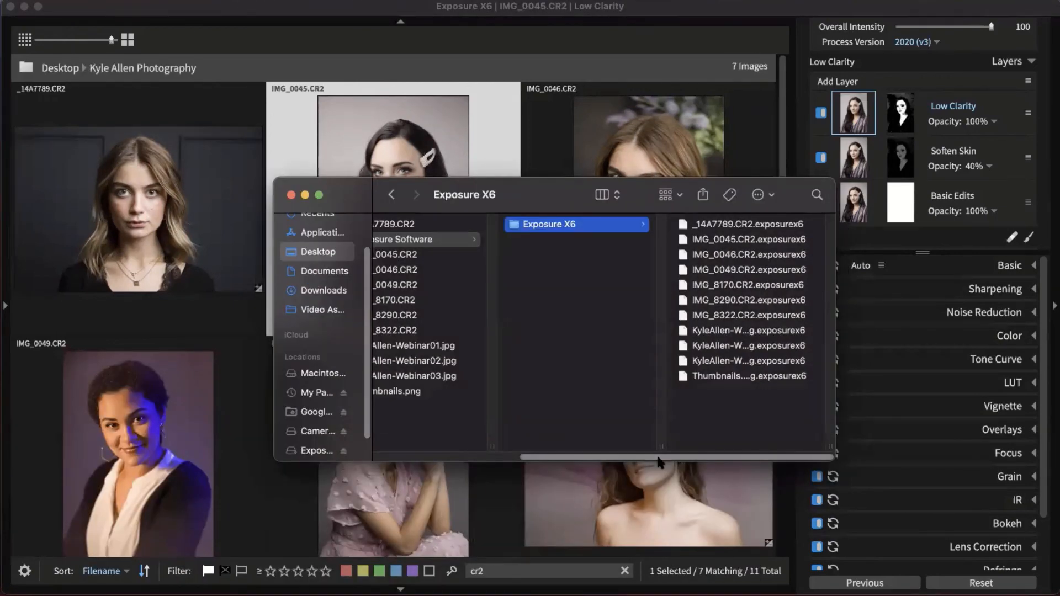
scroll(451, 407, "left", 5)
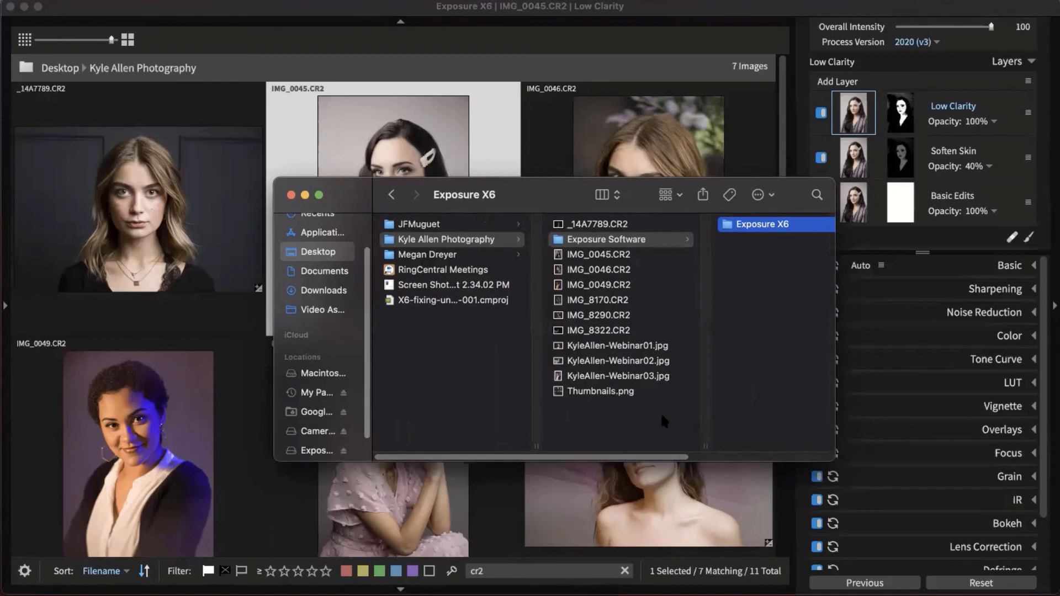
left_click_drag(657, 458, 826, 454)
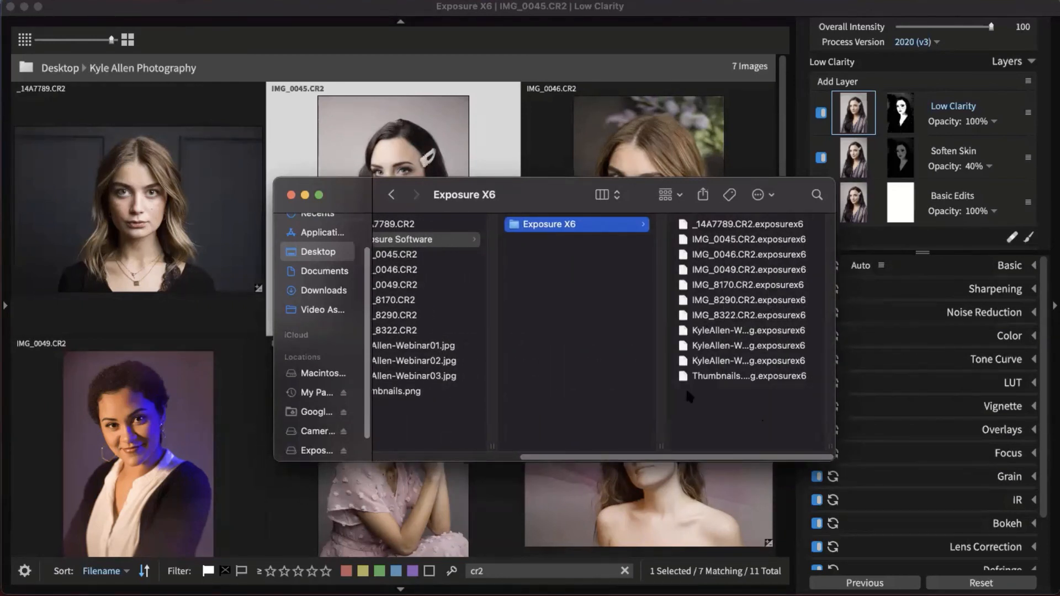
left_click_drag(662, 461, 459, 459)
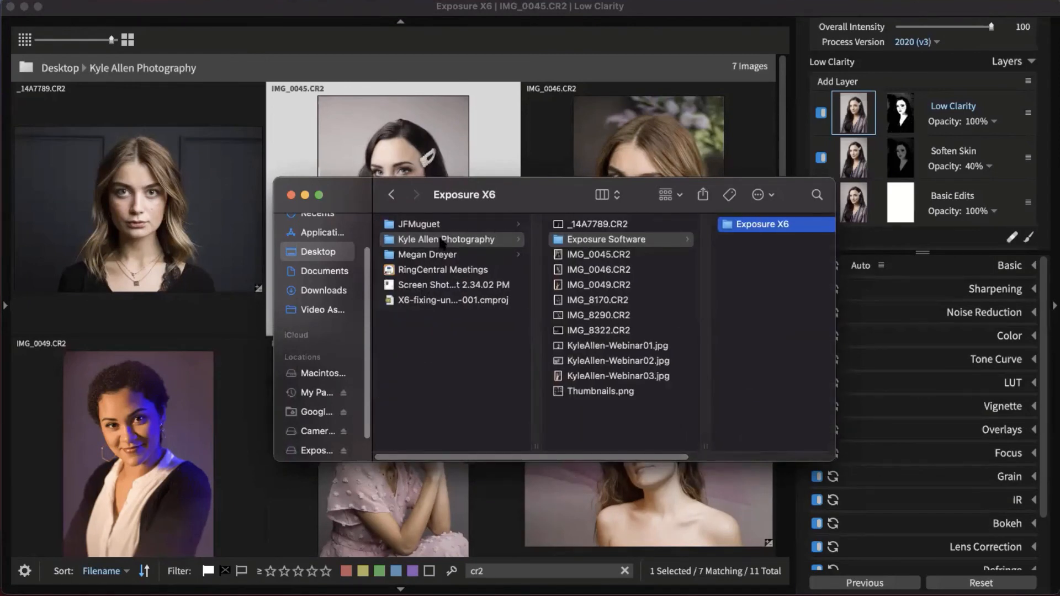
scroll(361, 331, "up", 3)
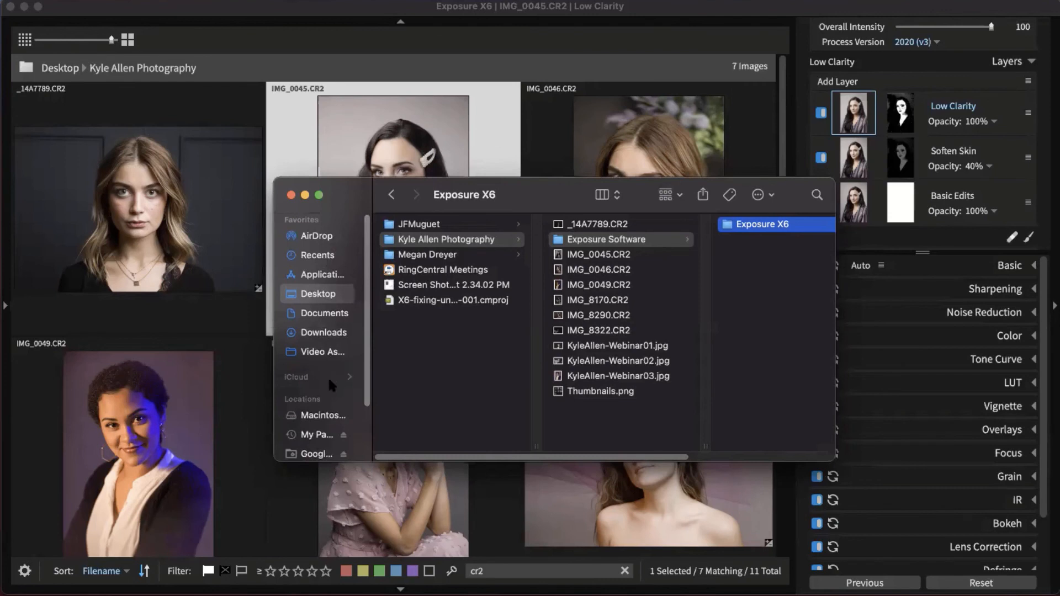
scroll(332, 358, "down", 3)
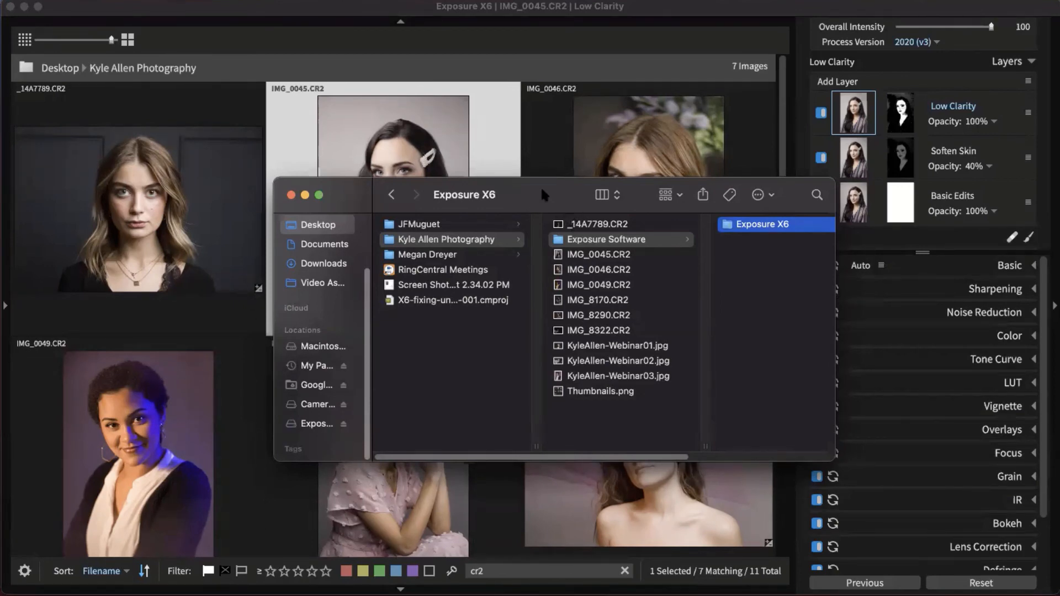
Step: Move the Finder window away, switch back to Exposure X6 and show the edit History of IMG_0045.CR2 with the presets collapsed
left_click_drag(544, 194, 1, 436)
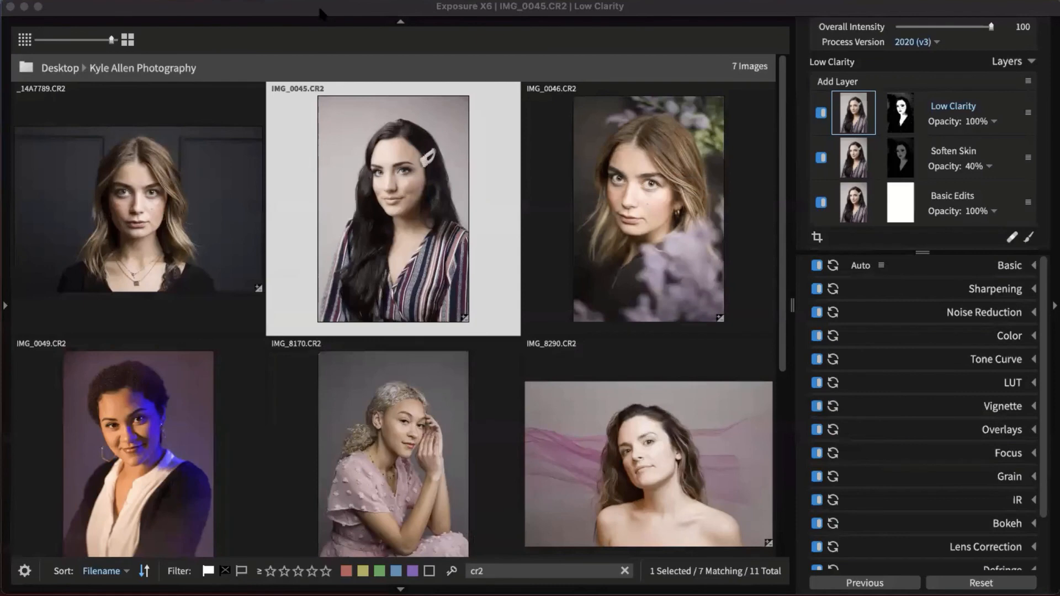
left_click(760, 46)
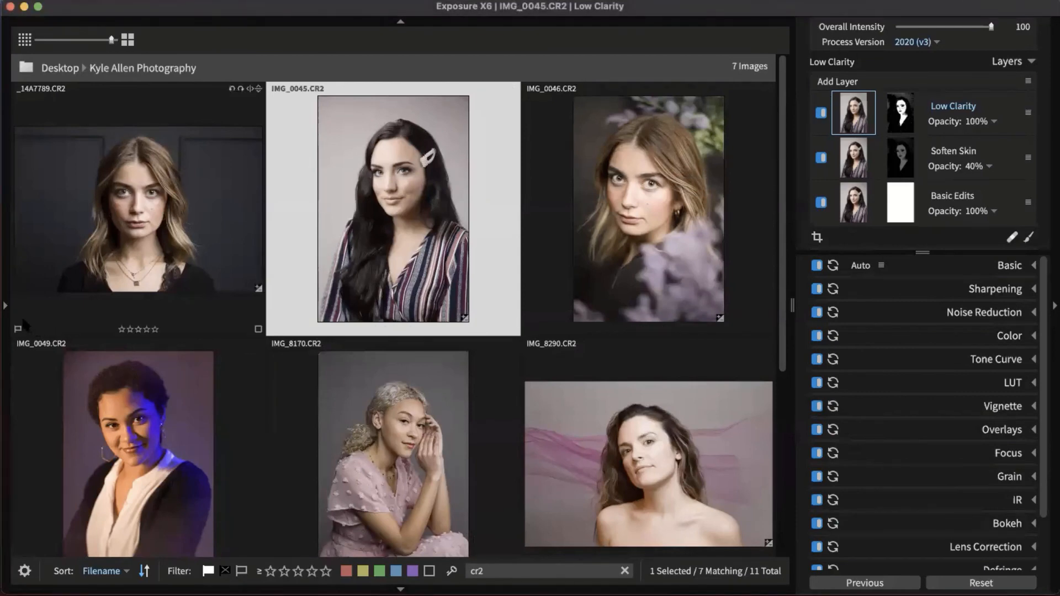
left_click(6, 308)
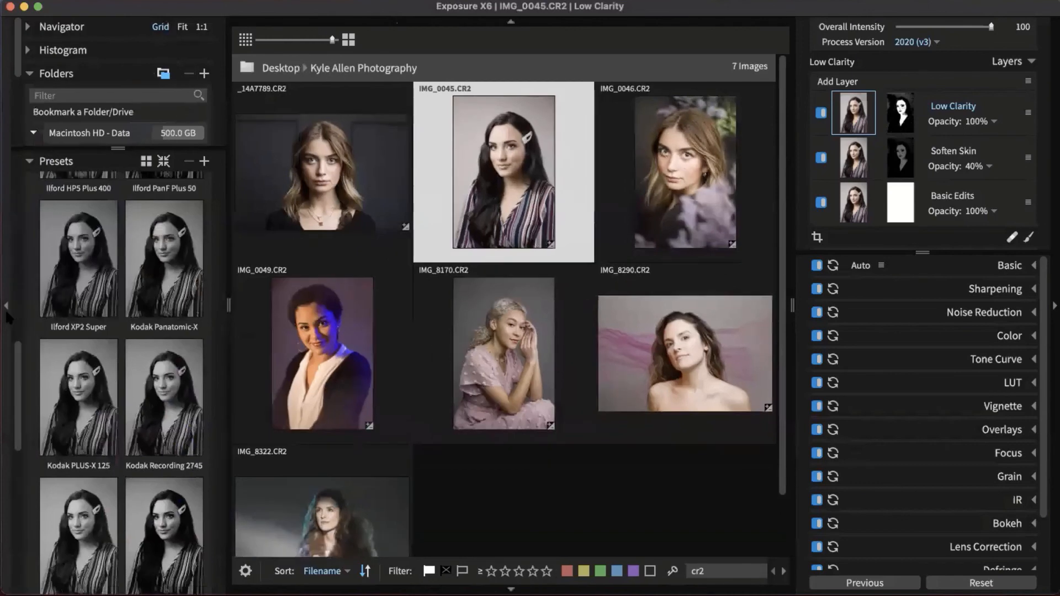
left_click(55, 161)
left_click(29, 185)
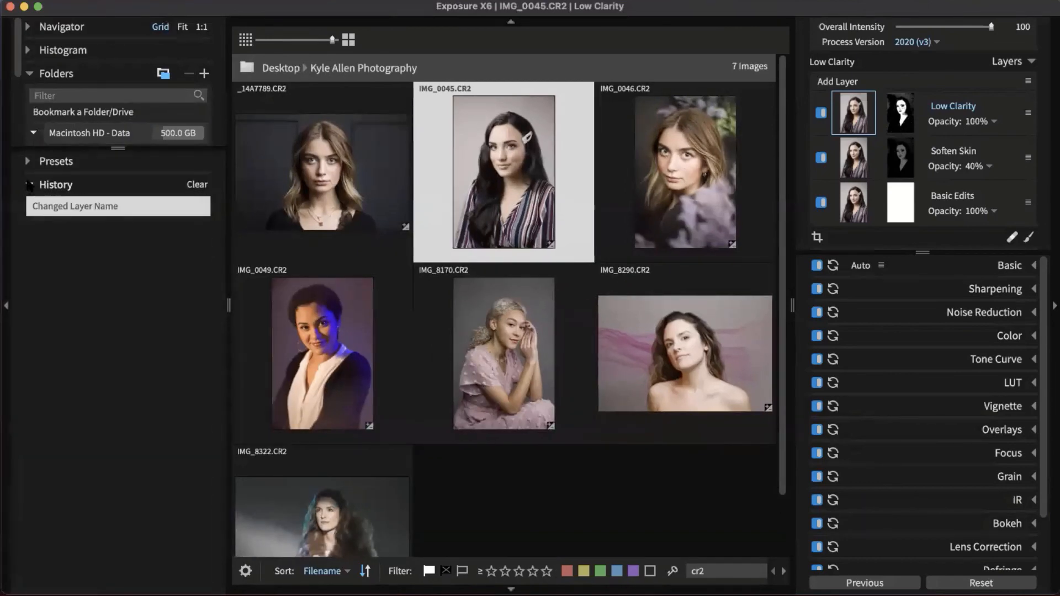
Step: Step IMG_0045.CR2 back through its edit history from the Clarity edit to the Layer Intensity 40 state, comparing it with the neighbouring Layer Visible Off state
left_click(147, 226)
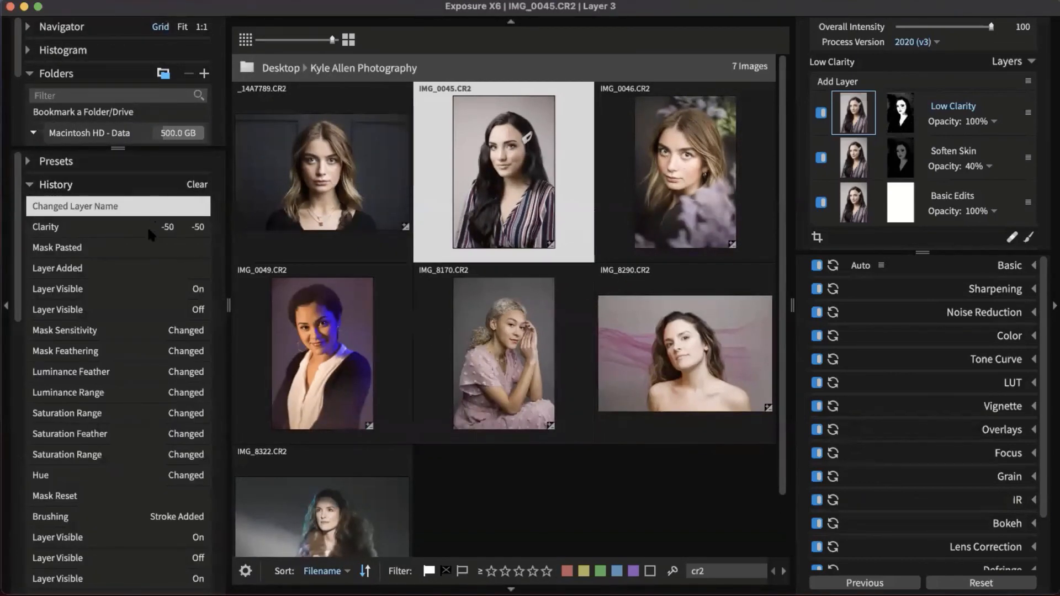
left_click(149, 293)
left_click(139, 330)
scroll(134, 329, "down", 3)
left_click(135, 330)
scroll(135, 329, "down", 3)
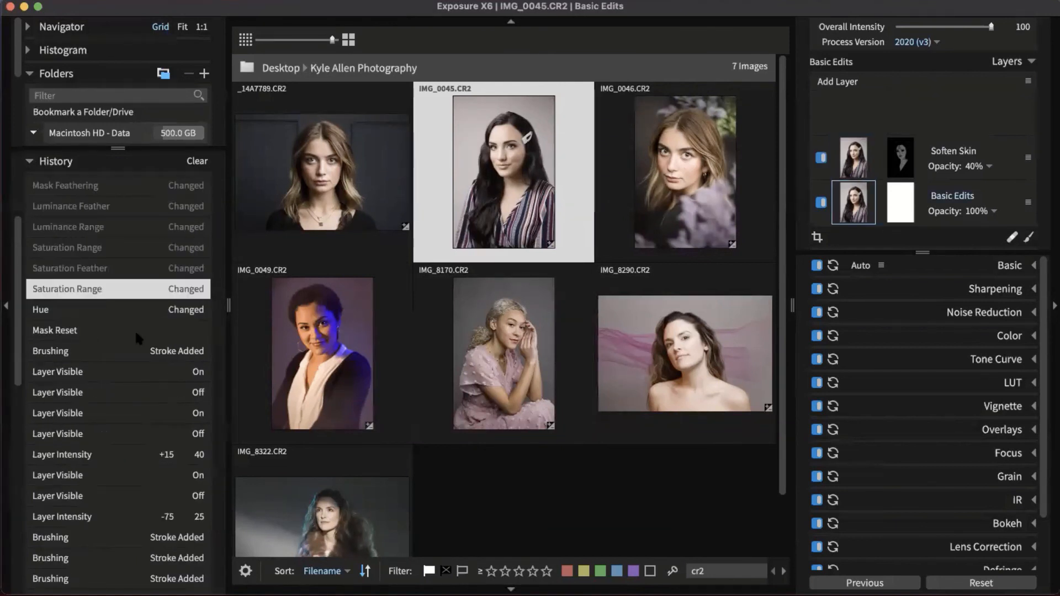
left_click(133, 310)
left_click(124, 351)
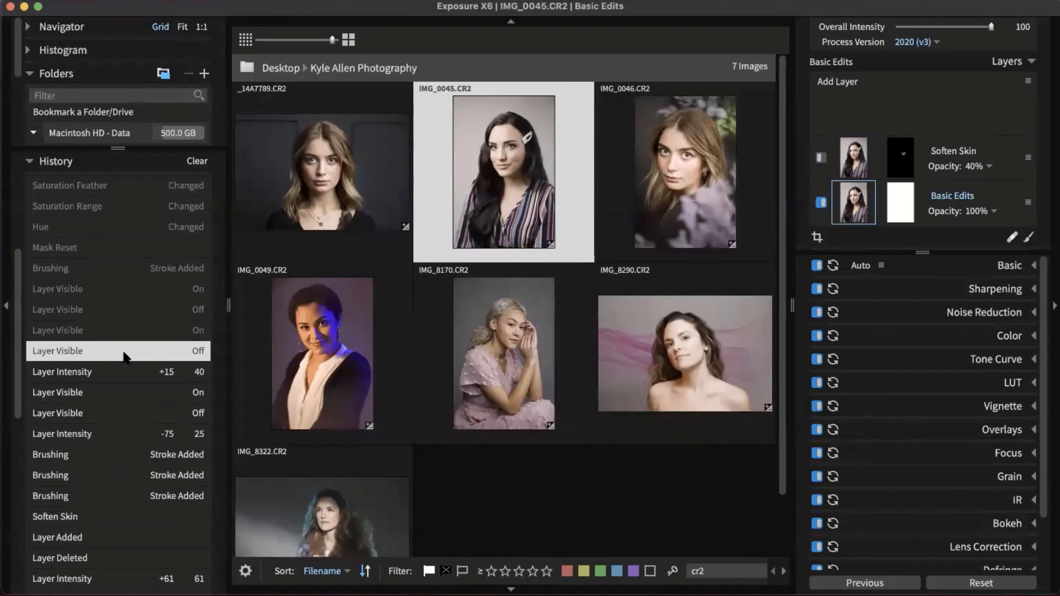
left_click(126, 368)
left_click(130, 358)
left_click(129, 365)
left_click(129, 358)
left_click(131, 374)
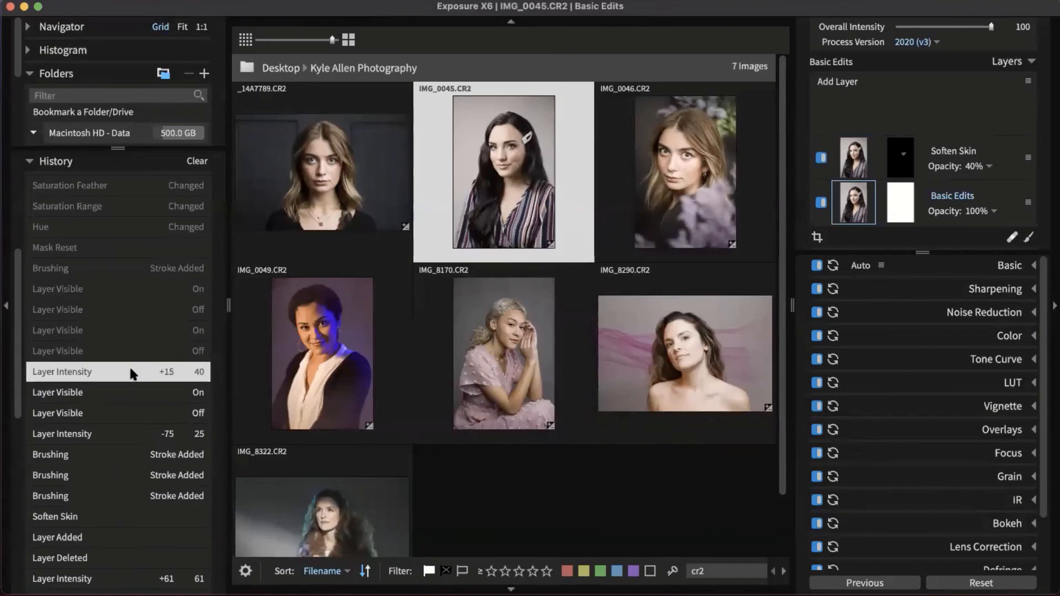
Step: Step IMG_0045.CR2 forward through its edit history from the Layer Intensity 40 state to the Brushing stroke before Mask Reset
left_click(131, 352)
left_click(132, 372)
left_click(130, 353)
left_click(133, 331)
left_click(134, 310)
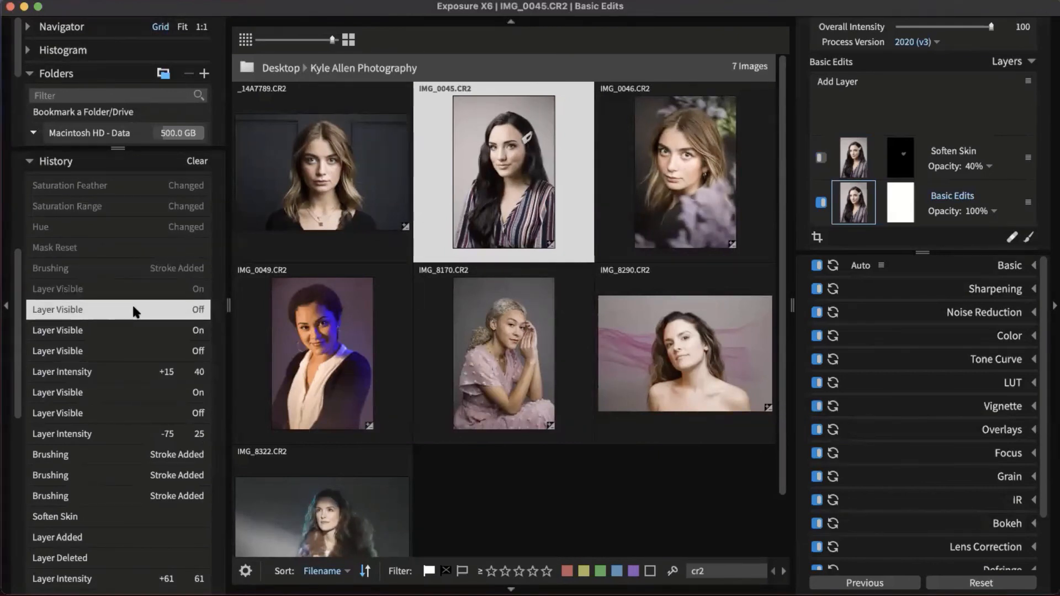
left_click(136, 286)
left_click(137, 268)
Step: Restore IMG_0045.CR2 to its most recent history state, Changed Layer Name, and collapse the History
scroll(138, 260, "up", 2)
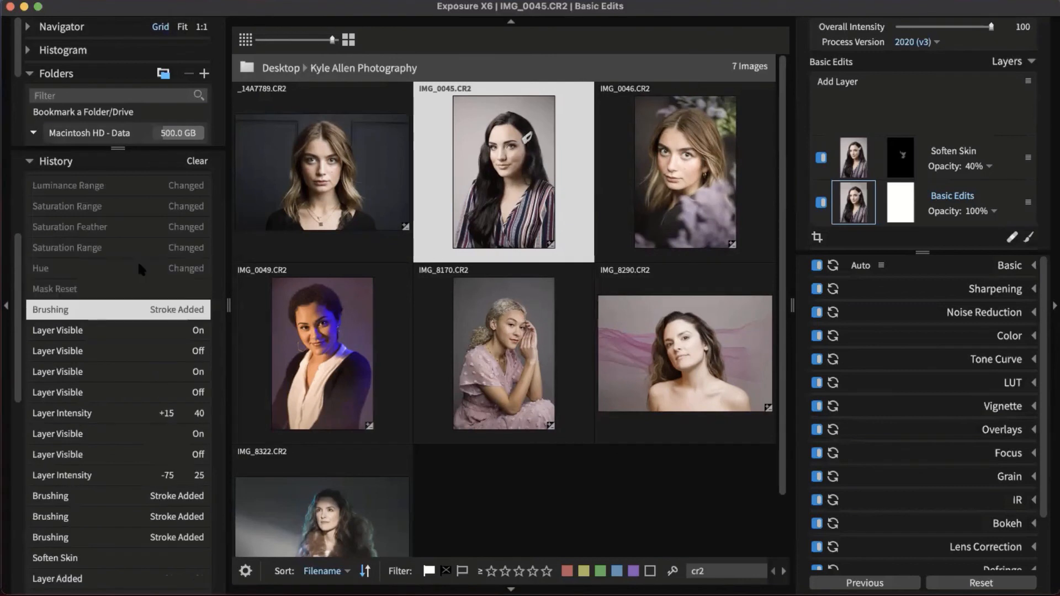
left_click_drag(138, 264, 164, 211)
left_click(131, 372)
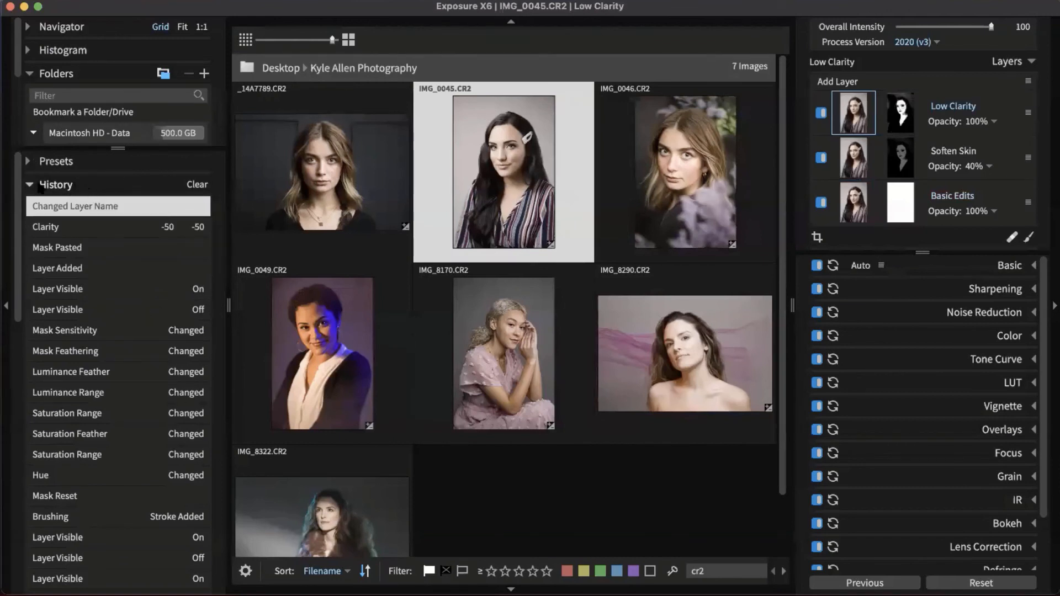
left_click(125, 185)
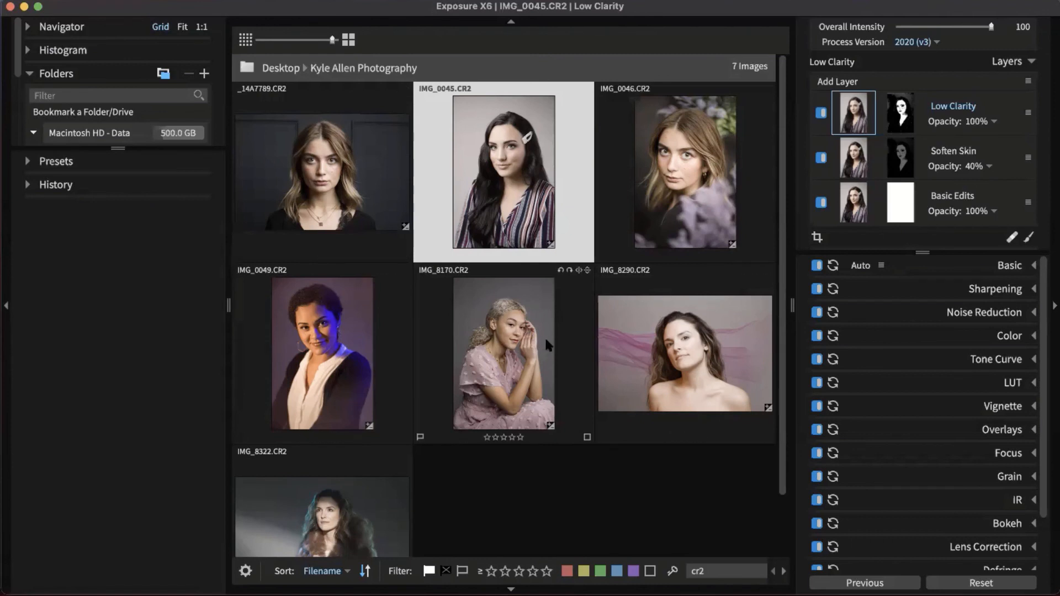
Step: Select all photos in the folder, bring up the Export to Folder settings, and reposition and enlarge the dialog
key("super+a")
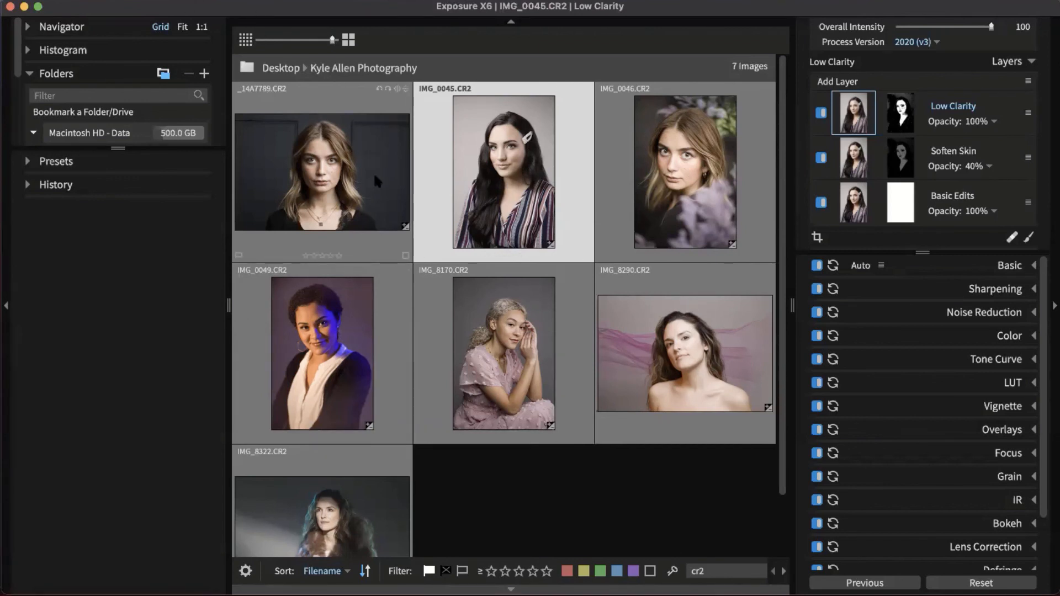
key("super+shift+e")
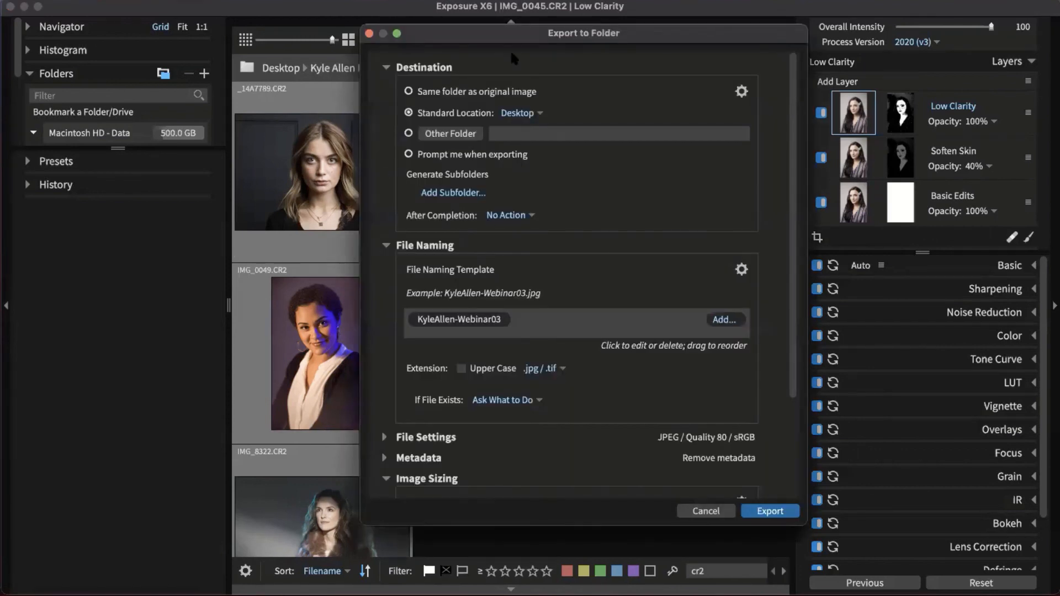
left_click_drag(509, 37, 464, 33)
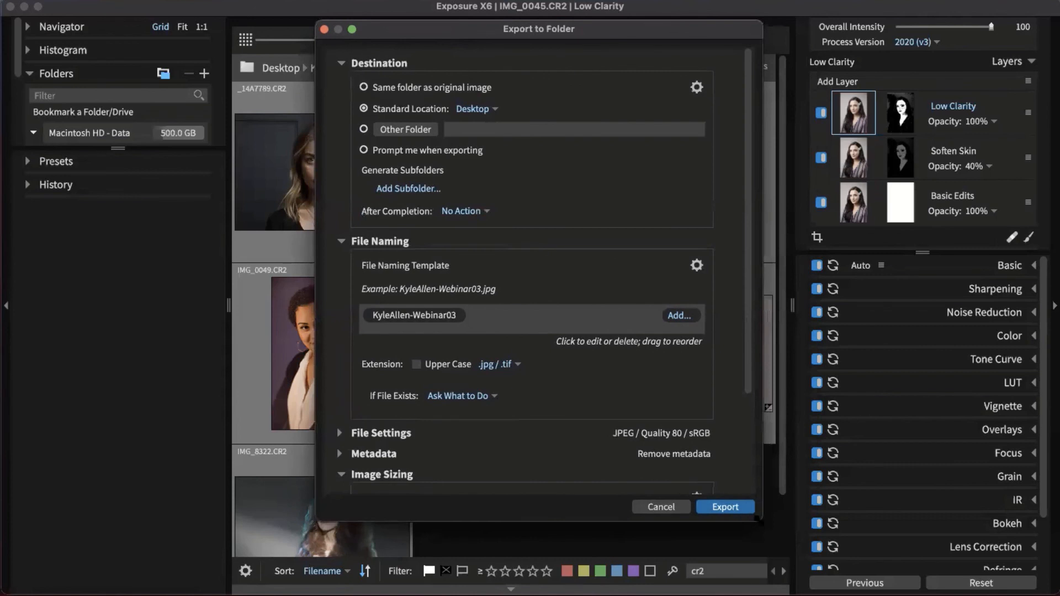
left_click_drag(809, 517, 782, 554)
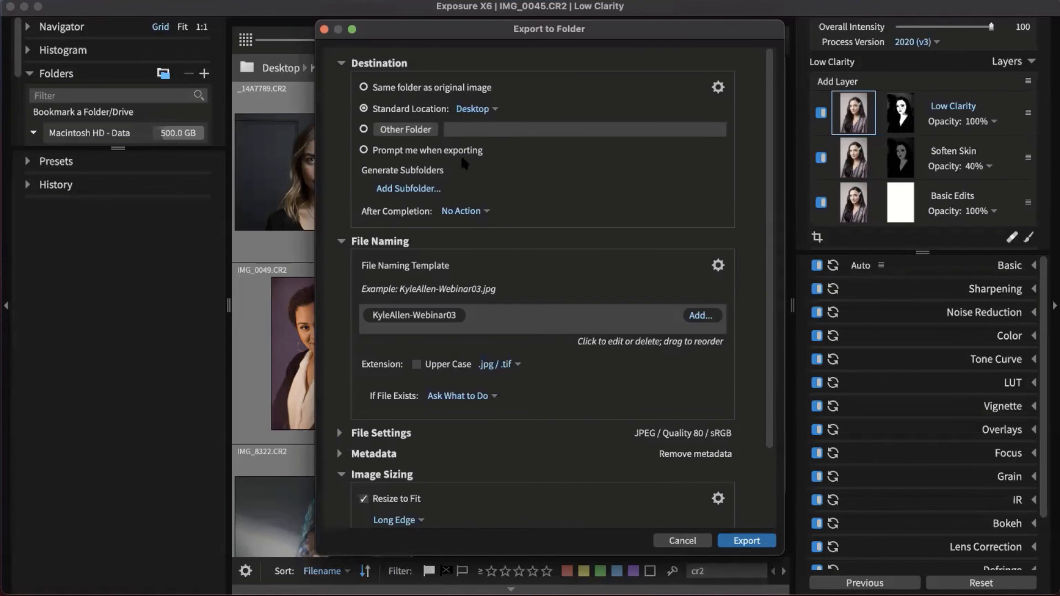
Step: Review the export's custom-text file naming and the available file types in File Settings, collapsing each section after viewing it
left_click(369, 65)
left_click(431, 158)
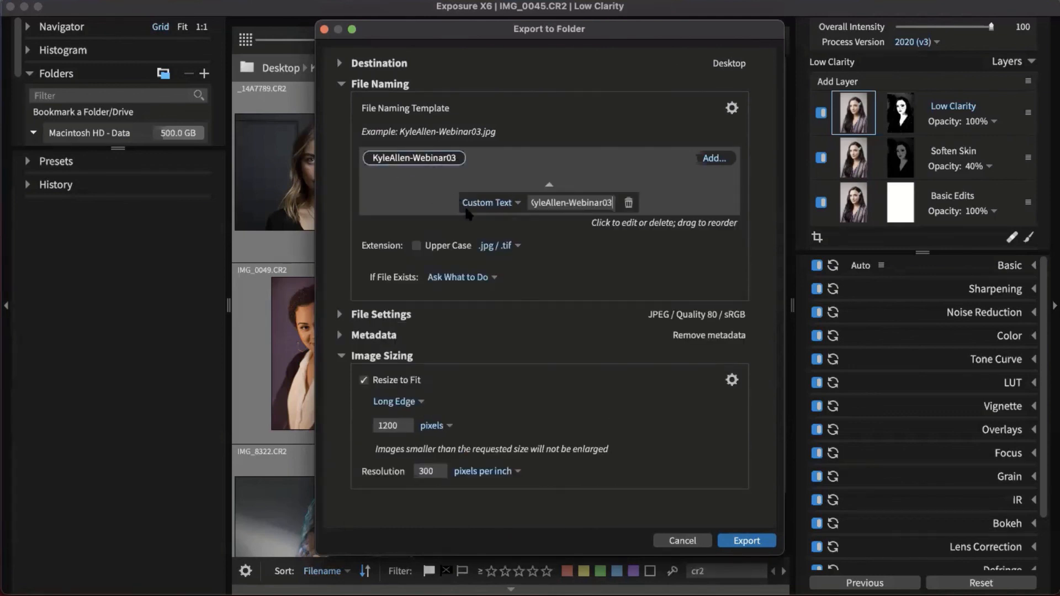
left_click(349, 85)
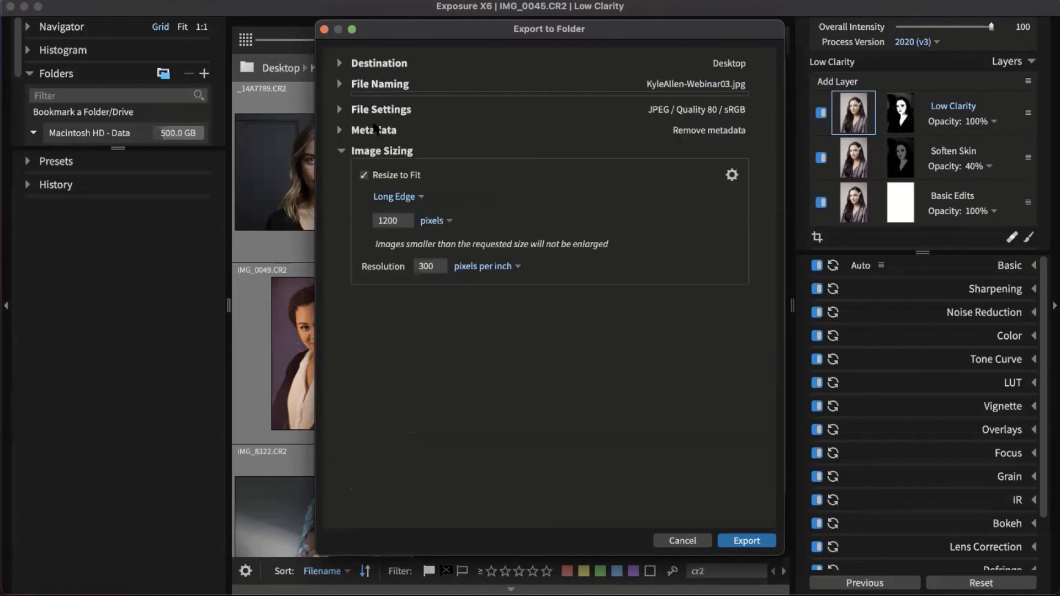
left_click(401, 108)
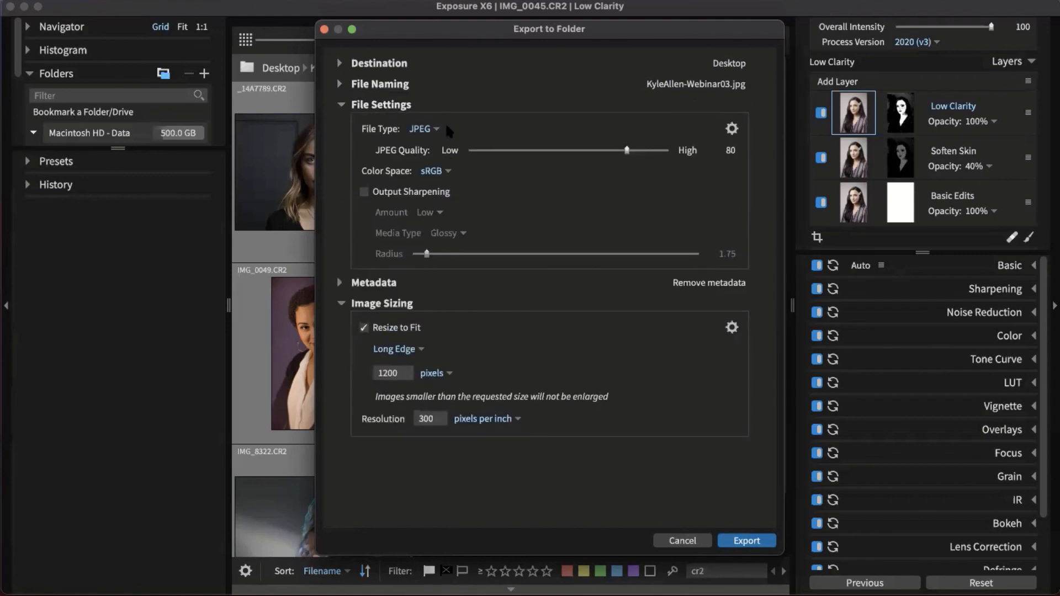
left_click(428, 128)
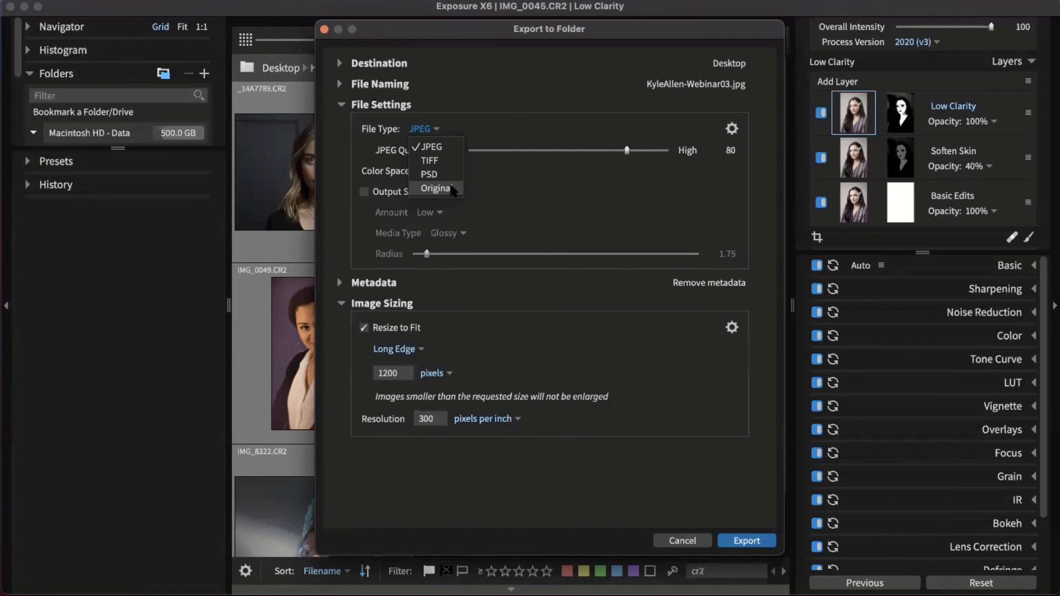
left_click(359, 104)
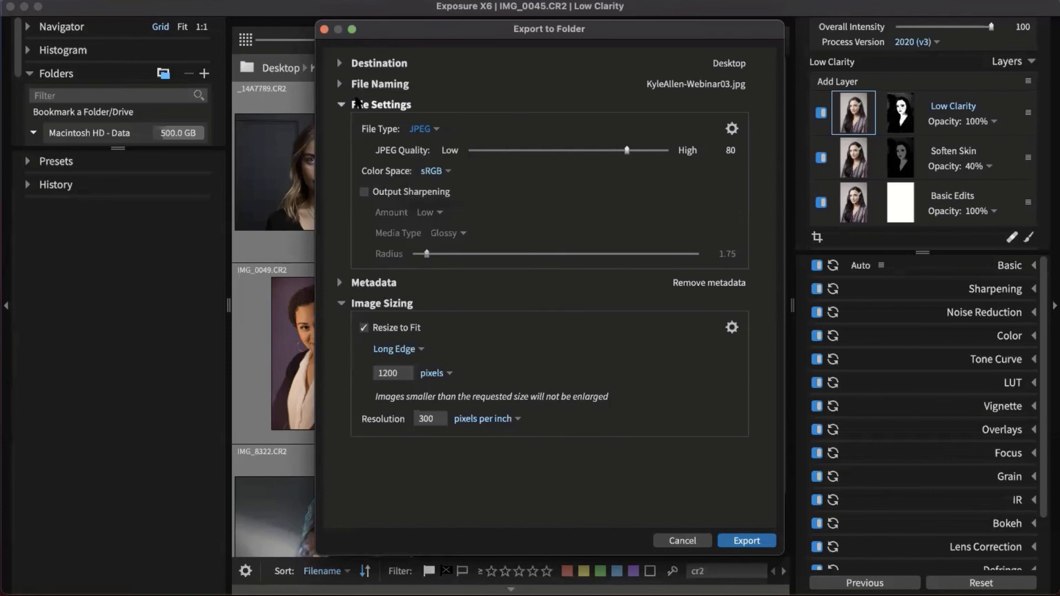
left_click(356, 105)
Step: Review the export's Metadata settings and watermark choices, and close the Export to Folder dialog without exporting
left_click(357, 125)
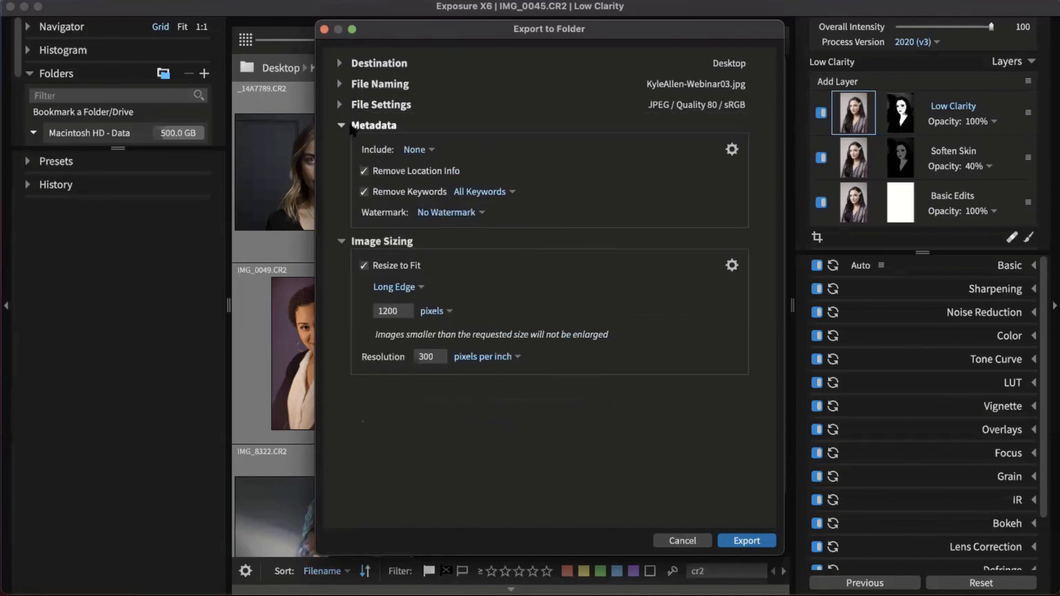
left_click(461, 212)
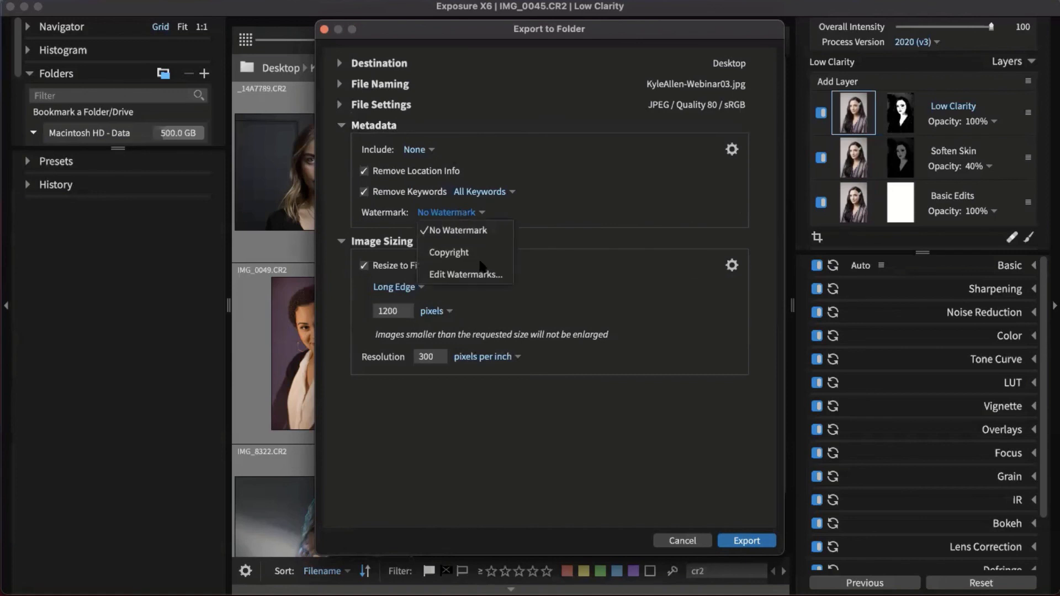
left_click(586, 209)
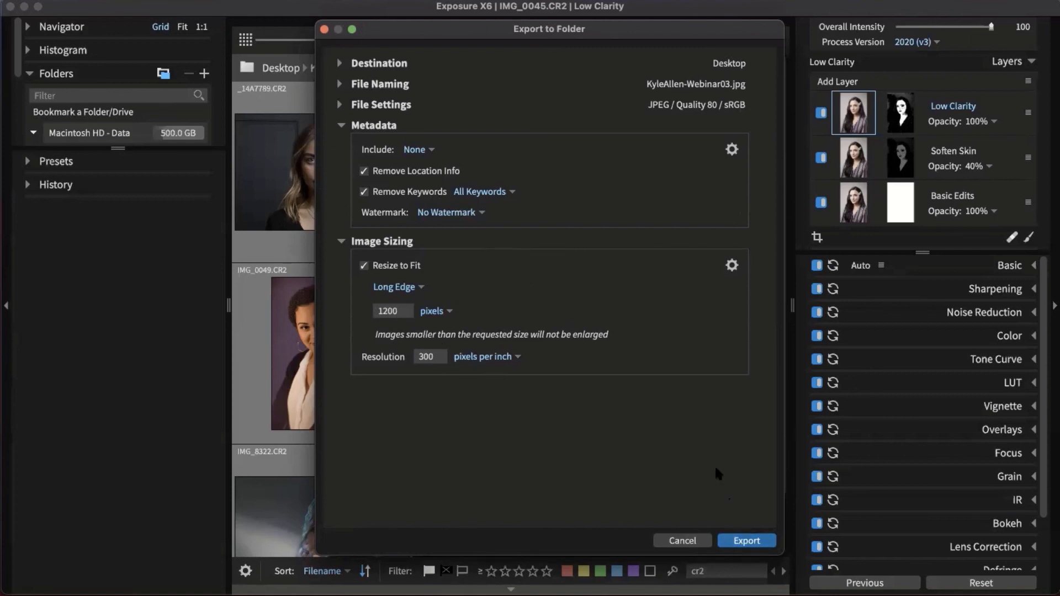
left_click_drag(471, 33, 690, 132)
left_click_drag(579, 127, 338, 12)
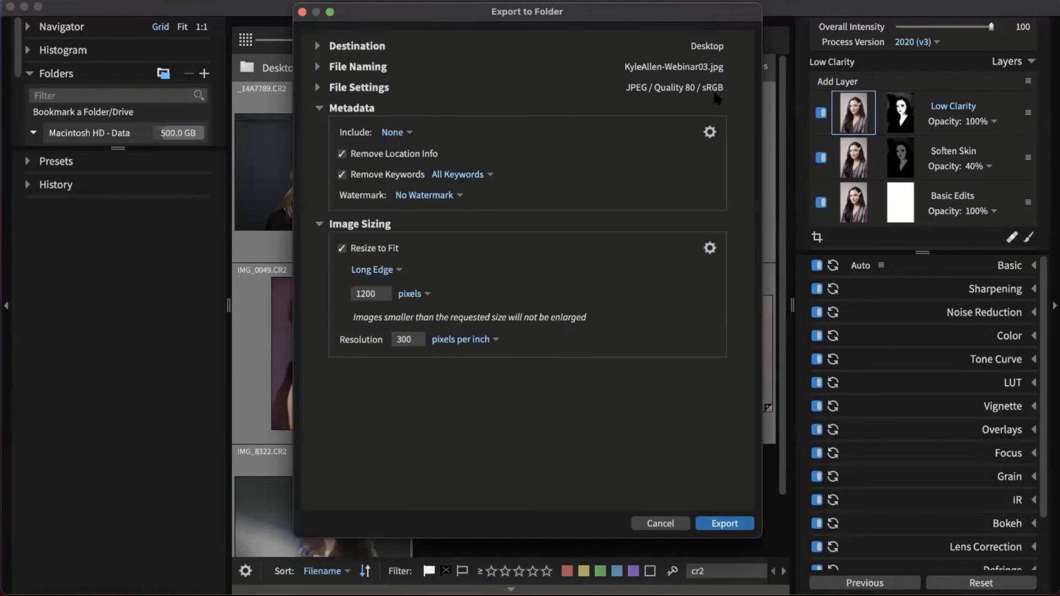
left_click(302, 12)
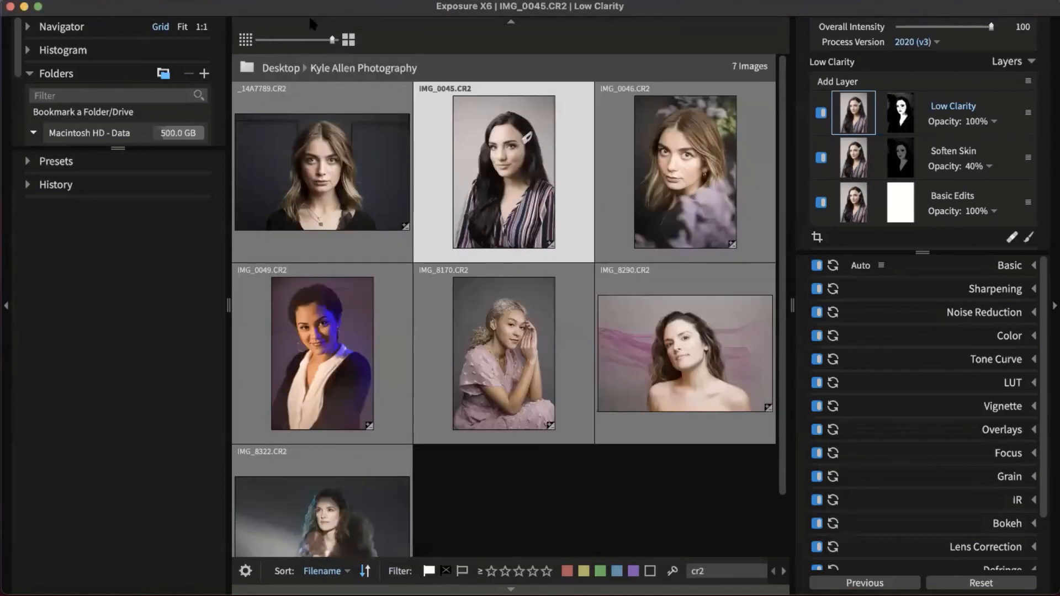
Step: Quick Export the selected photos with the Facebook Share, Twitter Share, Instagram Share and 500px profiles using Select Multiple, and clear the photo selection
left_click(144, 0)
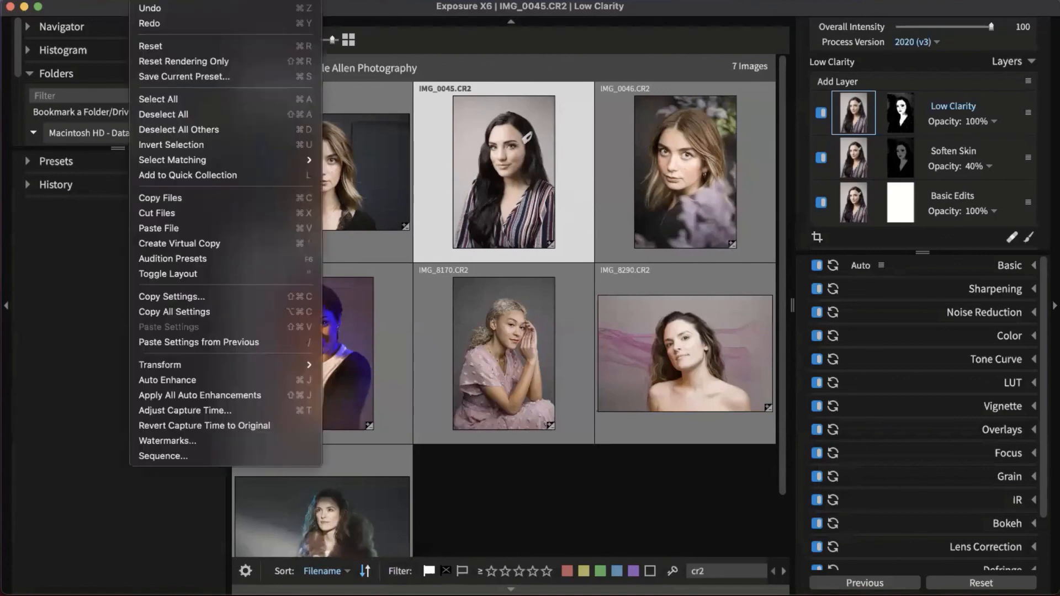
mouse_move(113, 0)
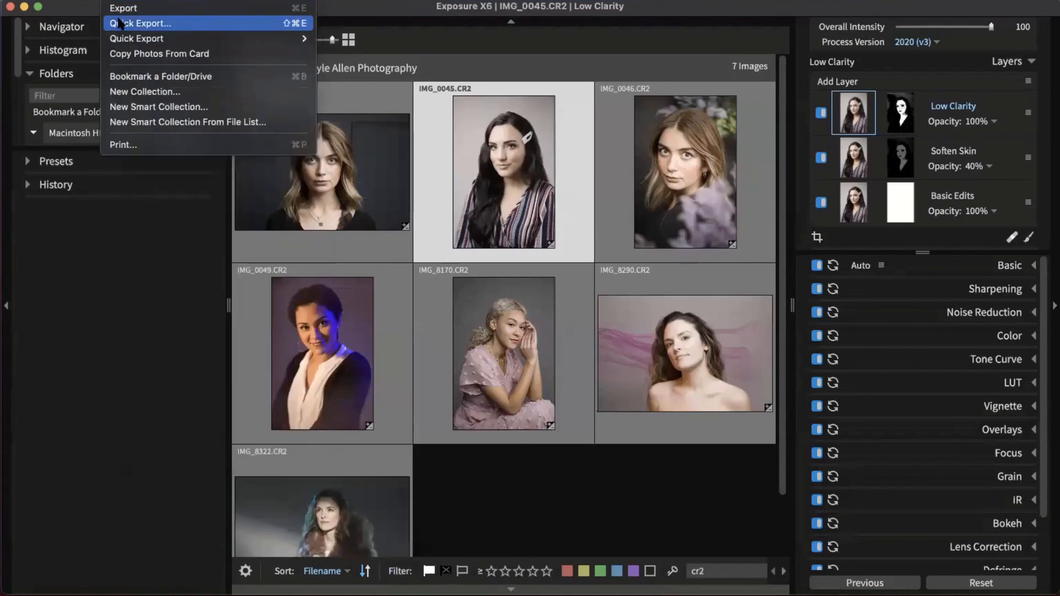
left_click(119, 24)
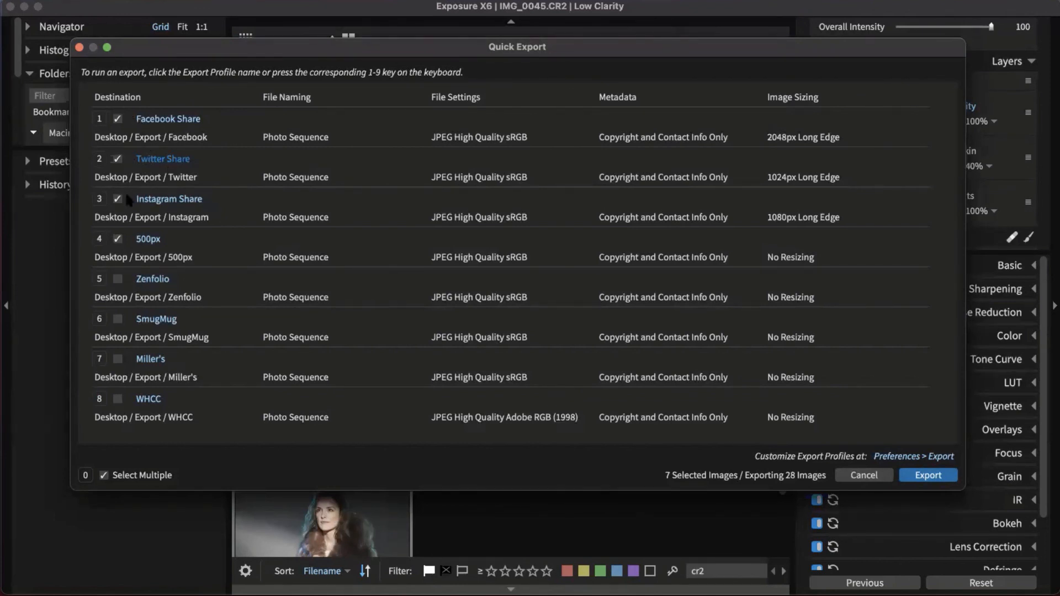
left_click(103, 475)
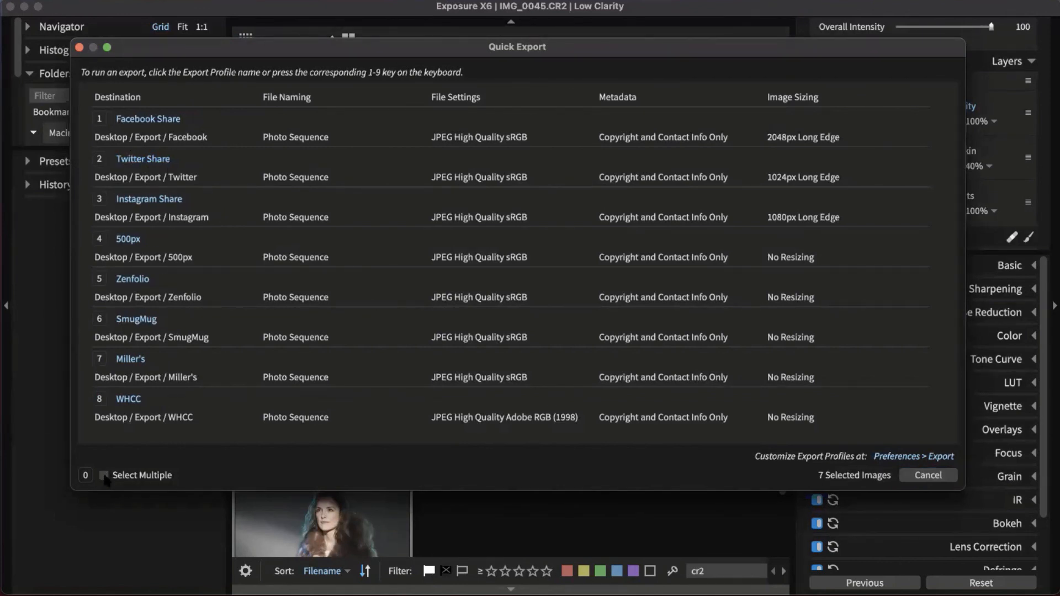
left_click(105, 477)
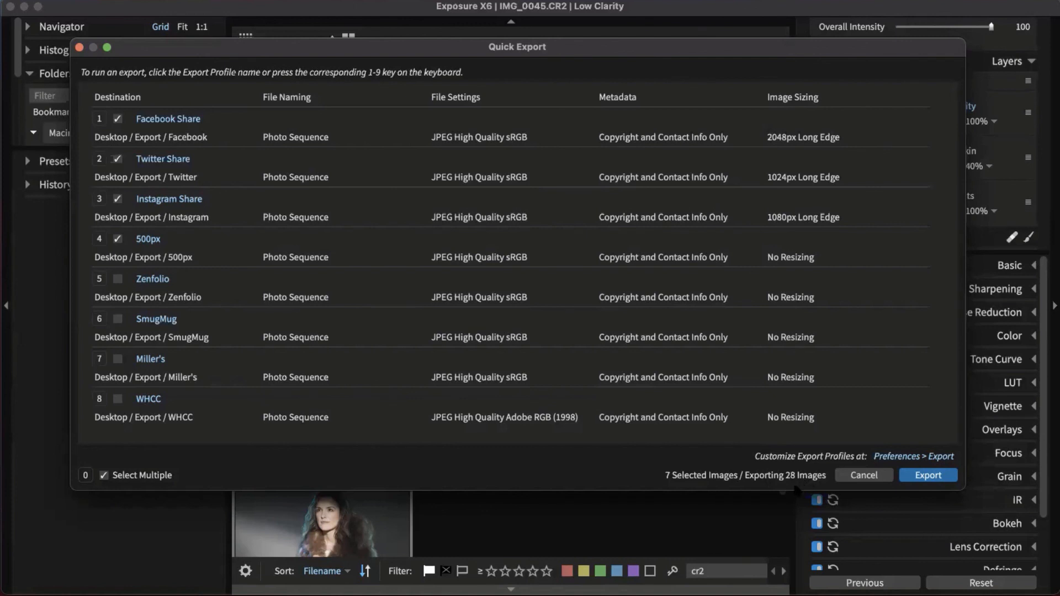
left_click(946, 482)
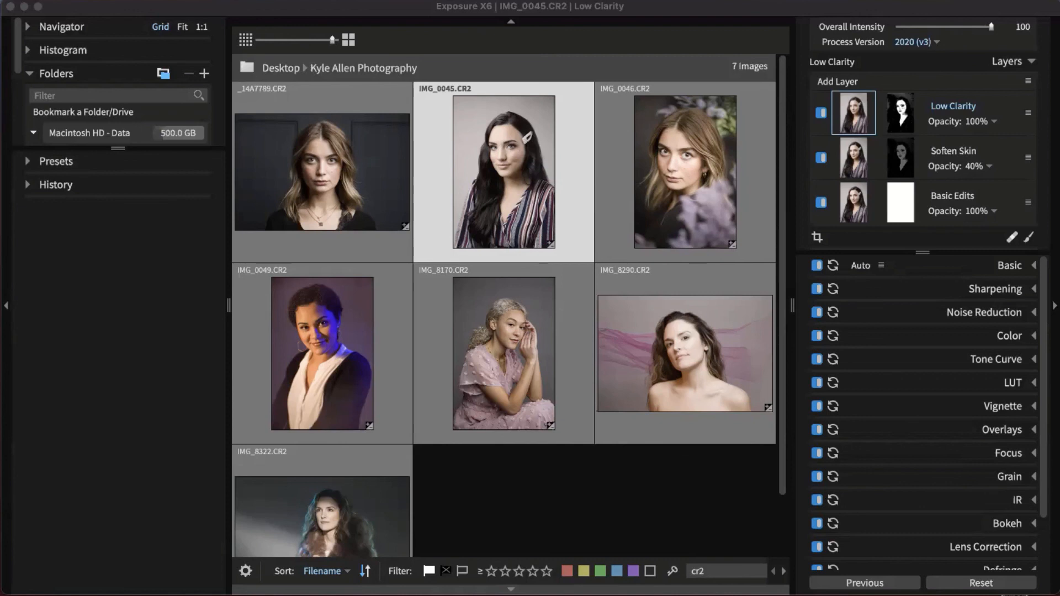
left_click(594, 500)
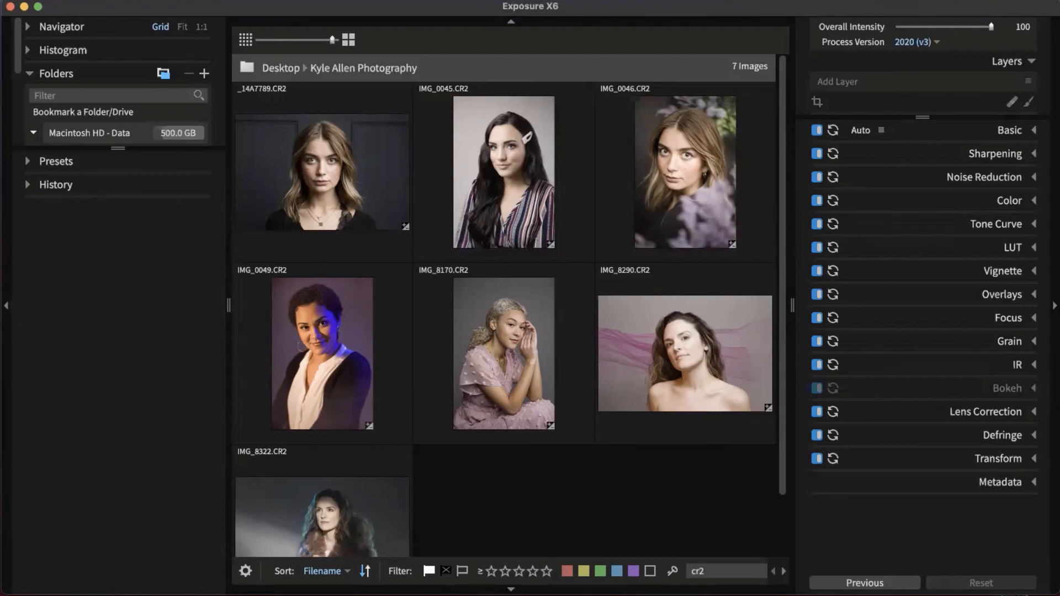